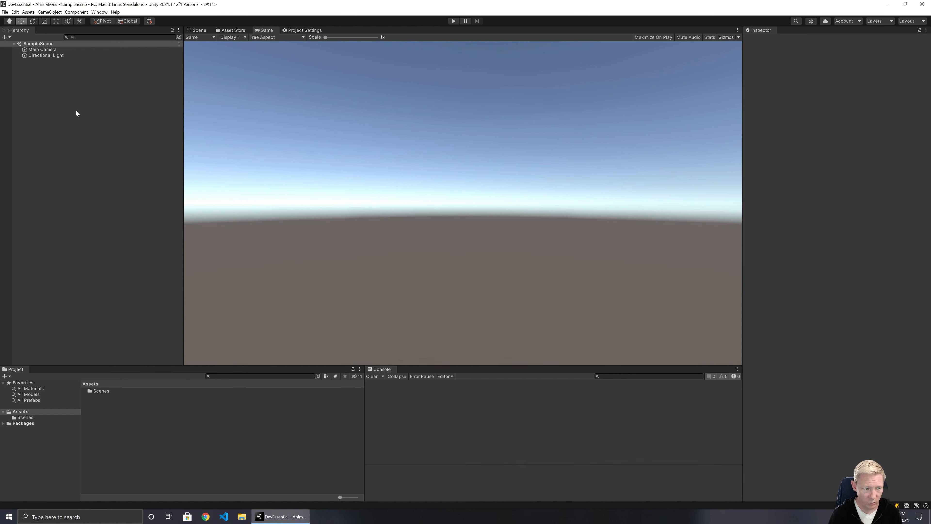
# Add a plane to the scene and name it Ground
pyautogui.rightClick(48, 73)
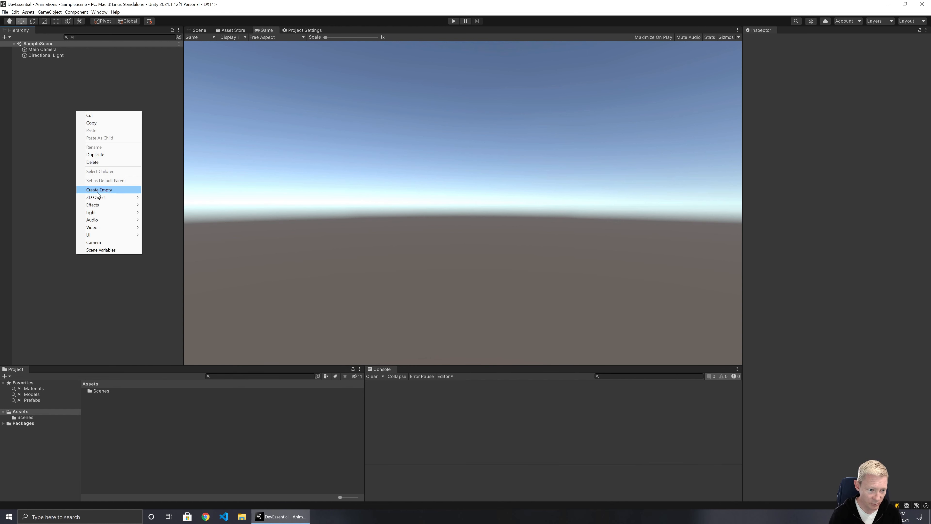
pyautogui.moveTo(96, 197)
pyautogui.click(159, 226)
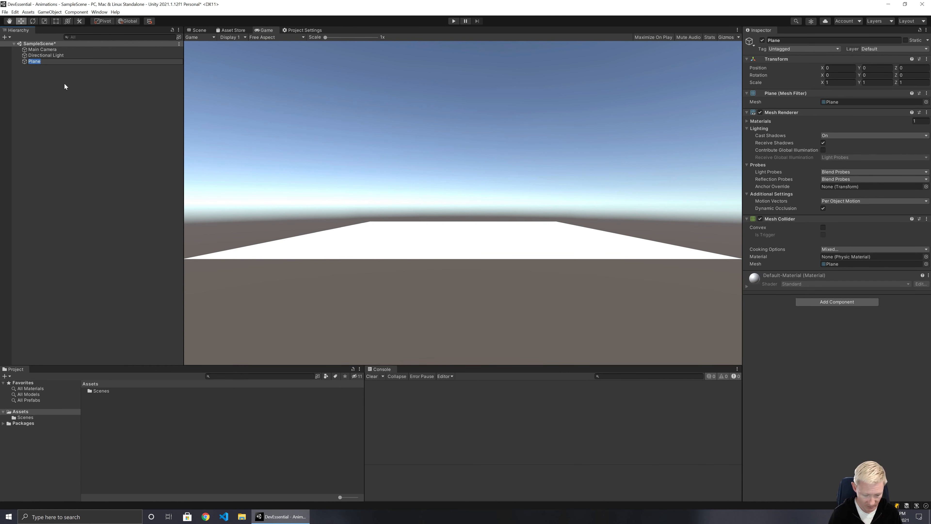
pyautogui.write('Ground')
pyautogui.press('Return')
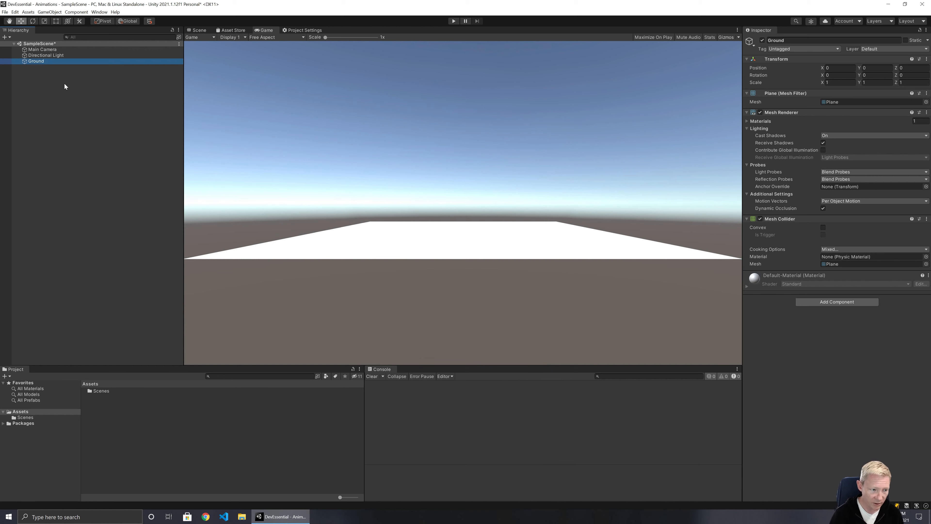
# Switch to the scene view and add a cube to the scene root
pyautogui.click(203, 31)
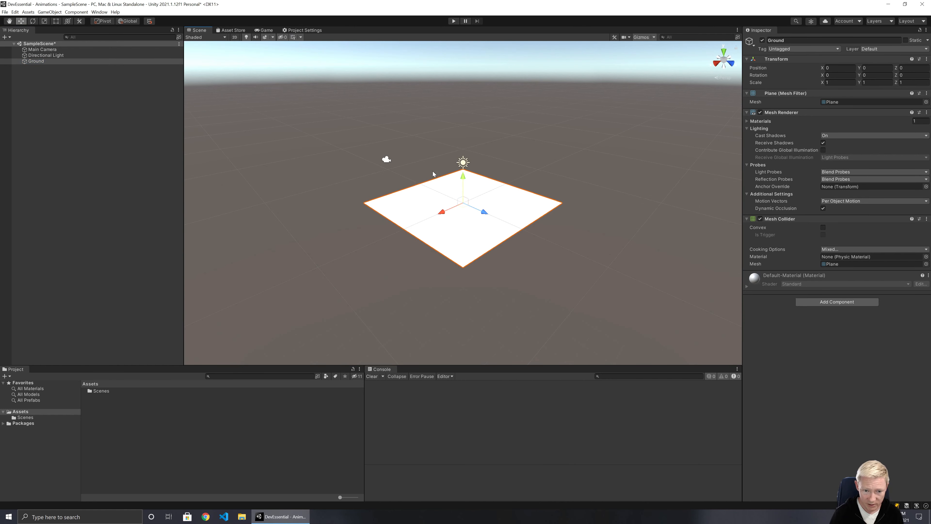
pyautogui.rightClick(31, 61)
pyautogui.rightClick(28, 84)
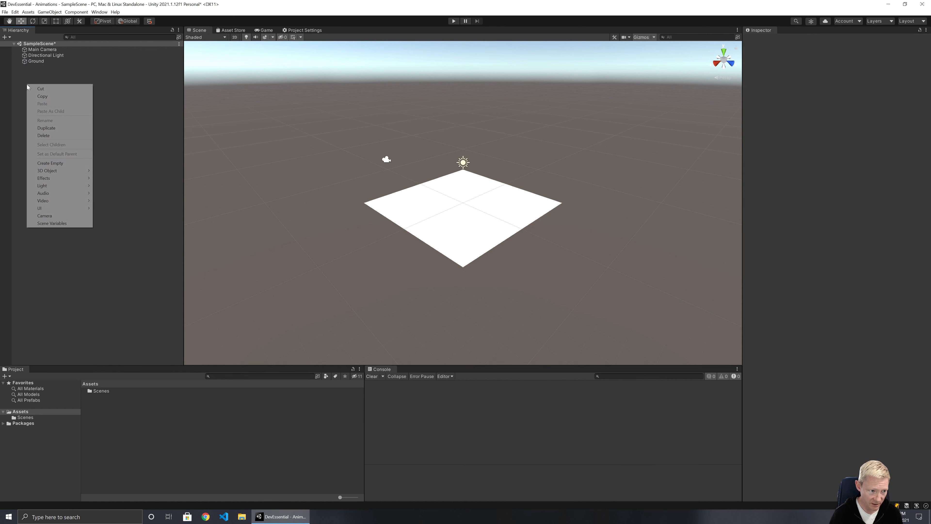
pyautogui.moveTo(79, 172)
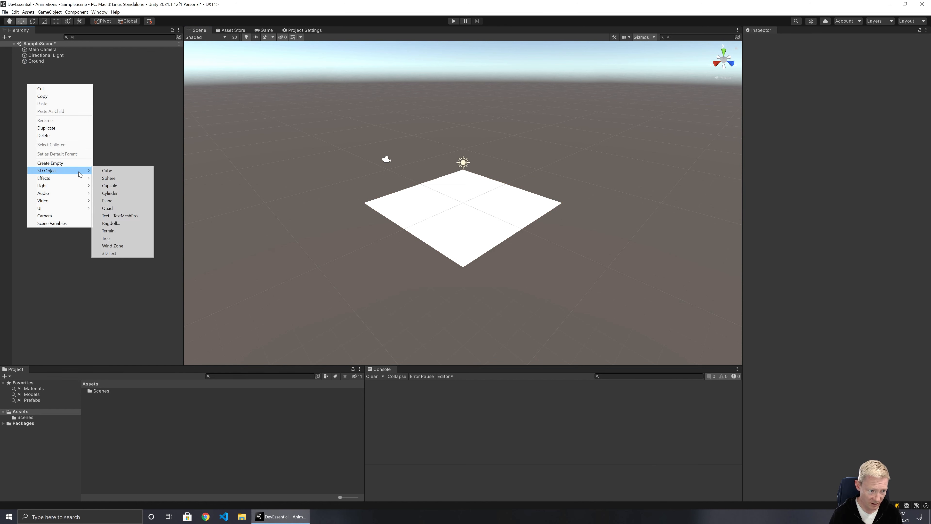
pyautogui.click(110, 171)
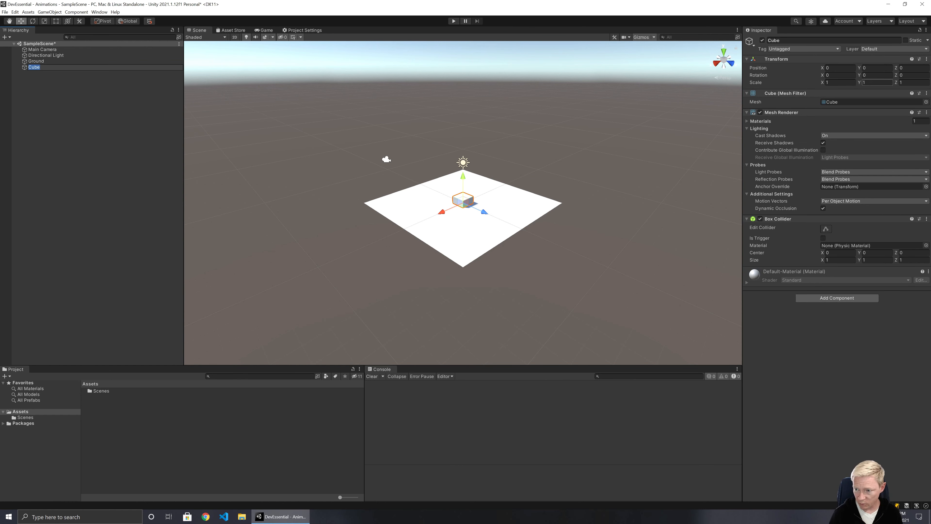
# Set the cube's scale to X 2, Y 2 and Z 0.25
pyautogui.click(839, 82)
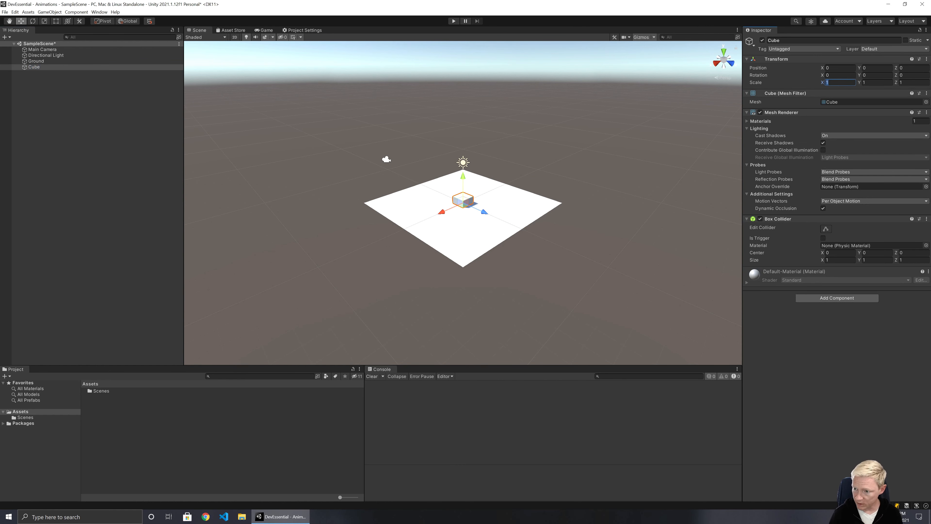
pyautogui.write('2')
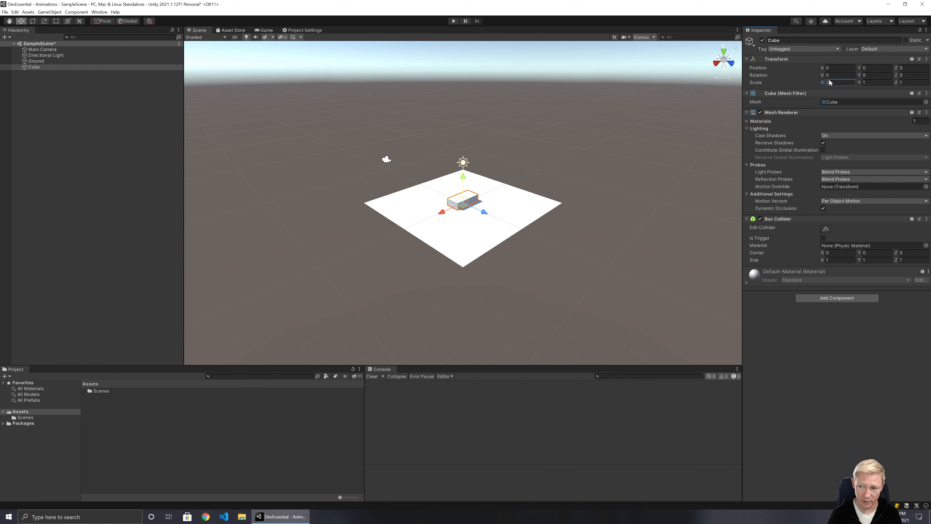
pyautogui.click(878, 82)
pyautogui.write('2')
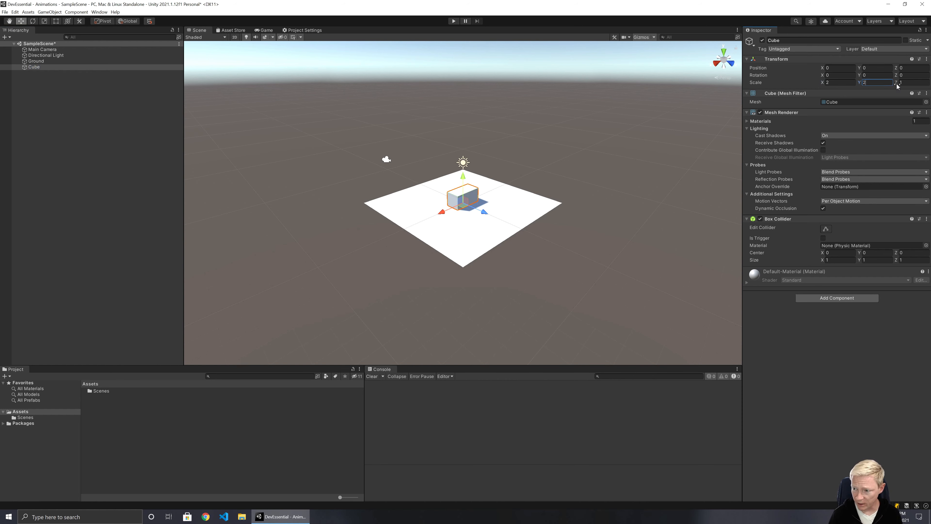
pyautogui.click(913, 82)
pyautogui.write('2')
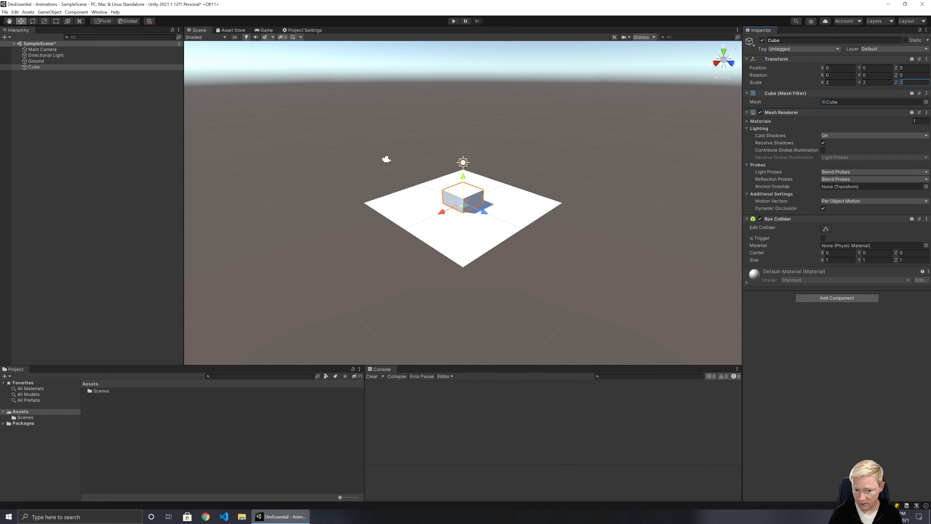
pyautogui.press('Return')
pyautogui.write('0.25')
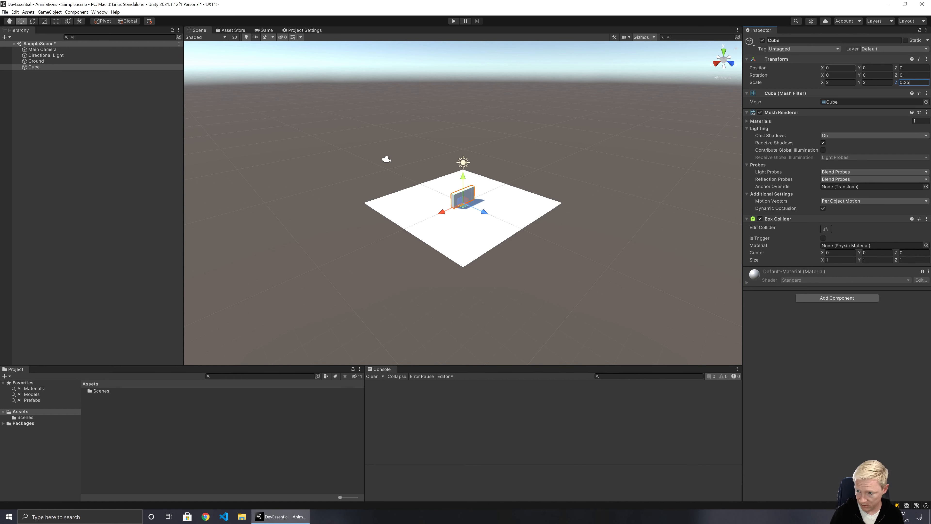
# Set the cube's position to Y 1 and X -3
pyautogui.click(871, 69)
pyautogui.write('1')
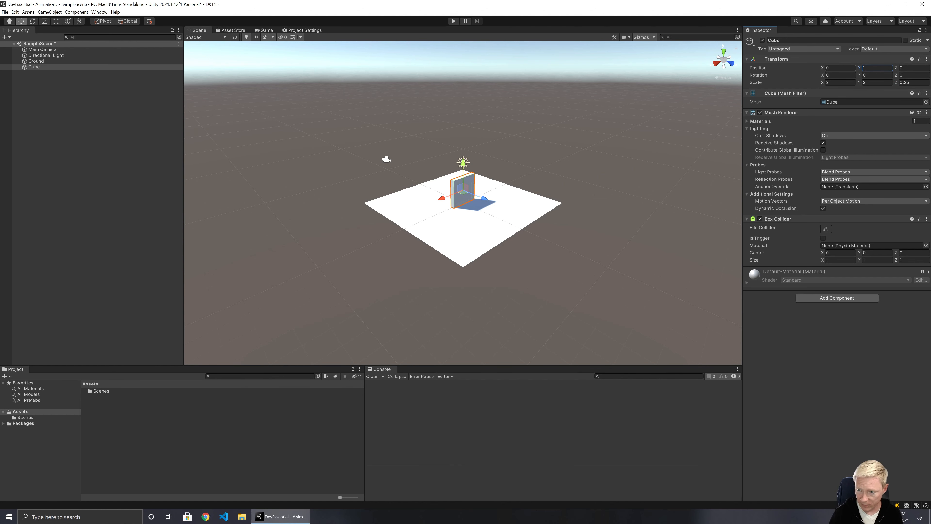
pyautogui.click(839, 68)
pyautogui.write('-')
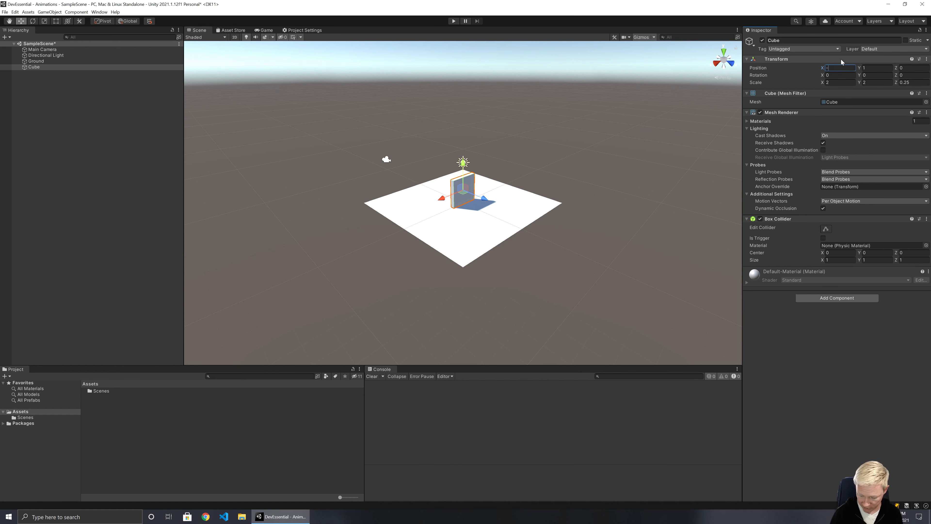
pyautogui.write('2')
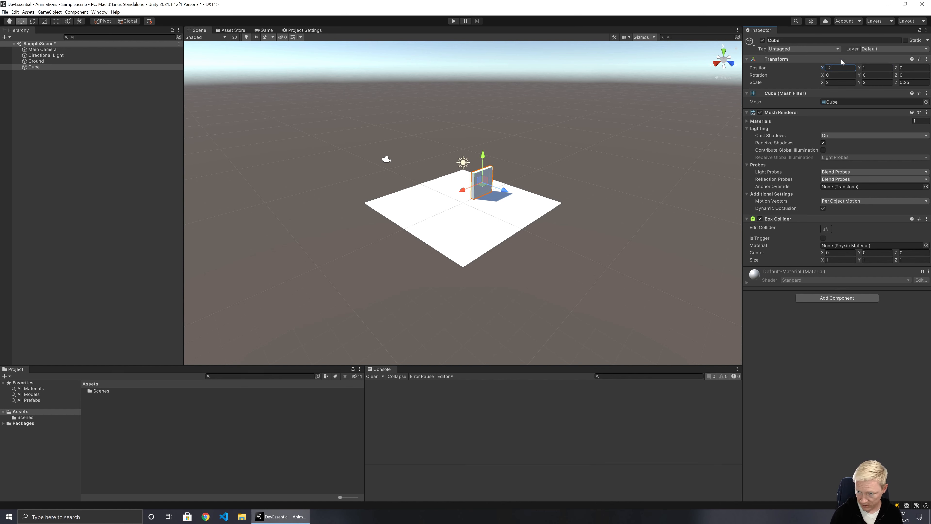
pyautogui.press('BackSpace')
pyautogui.write('4')
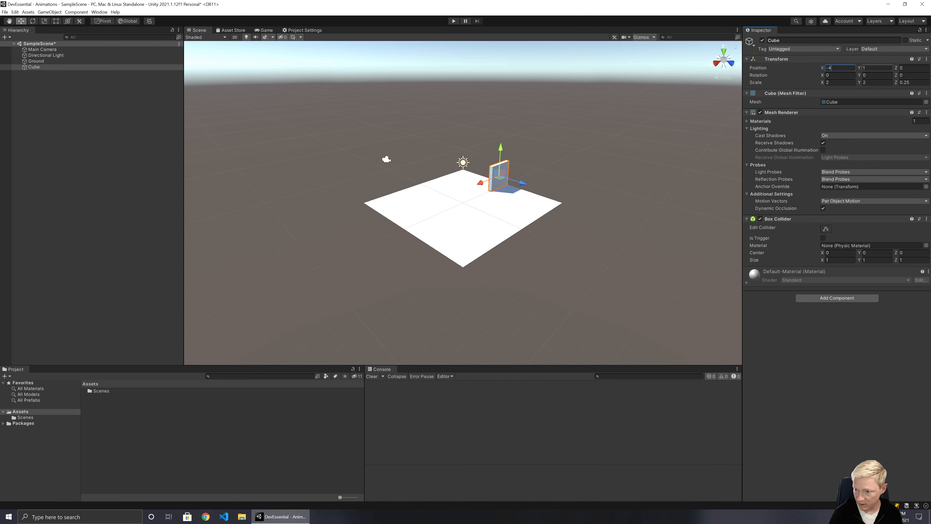
pyautogui.press('BackSpace')
pyautogui.write('3')
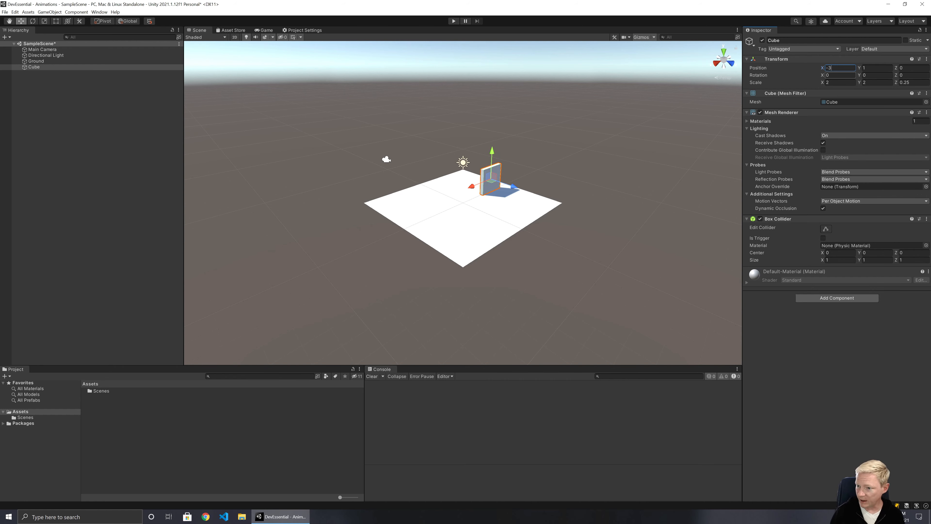
# Widen the cube by setting its X scale to 4
pyautogui.click(839, 82)
pyautogui.write('3')
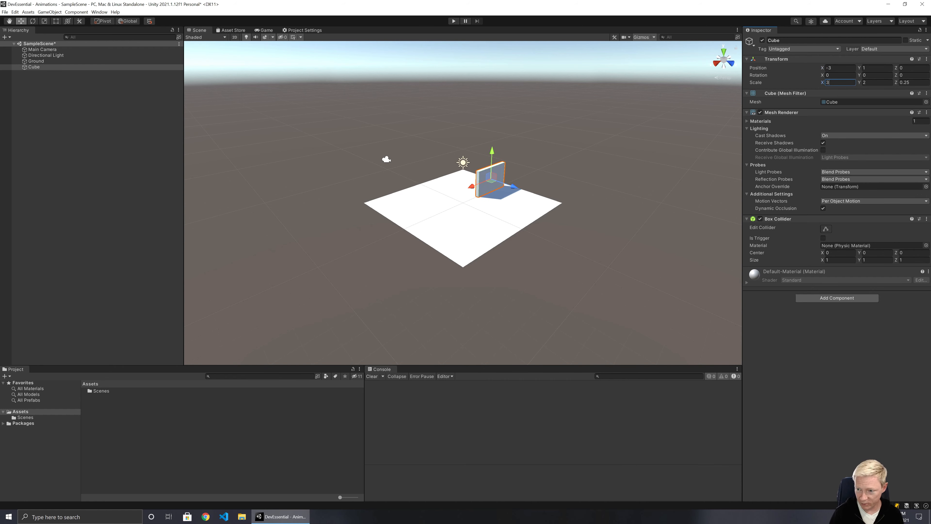
pyautogui.press('BackSpace')
pyautogui.write('4')
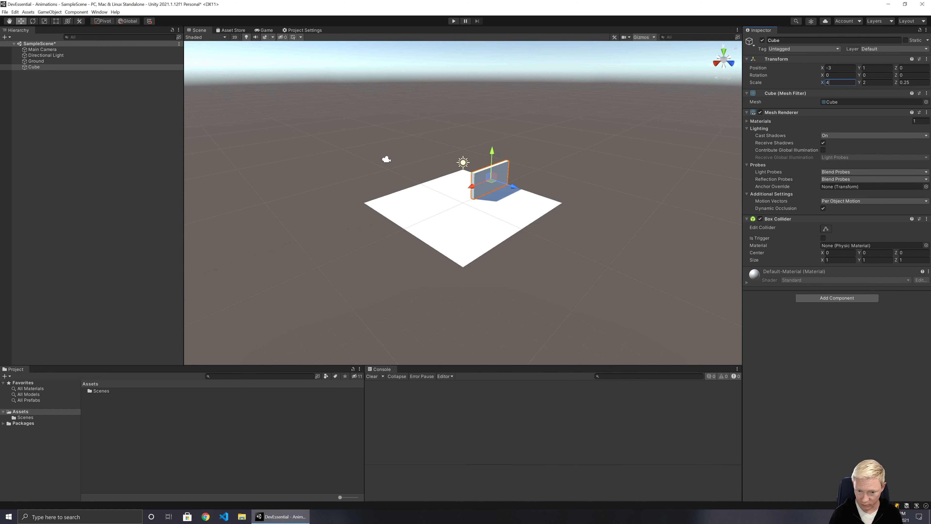
# Rename the cube as Wall
pyautogui.click(45, 67)
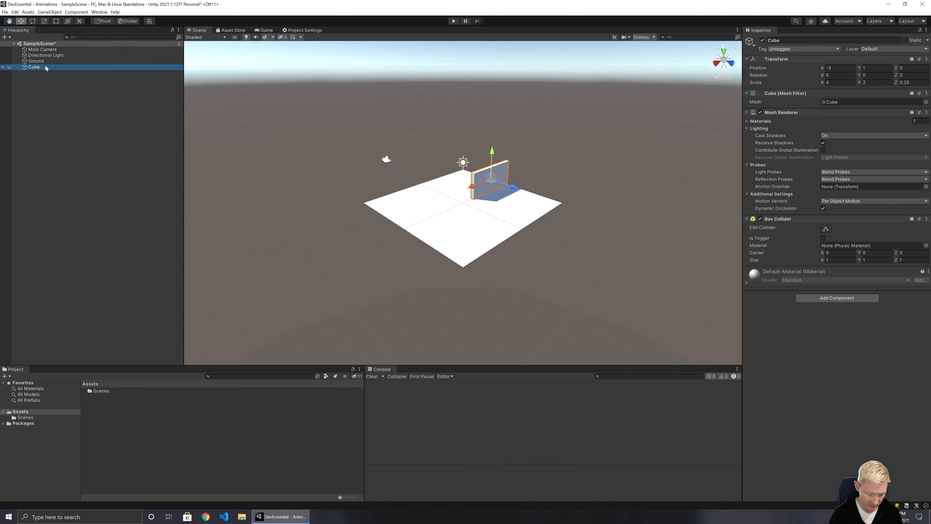
pyautogui.press('F2')
pyautogui.write('Wal')
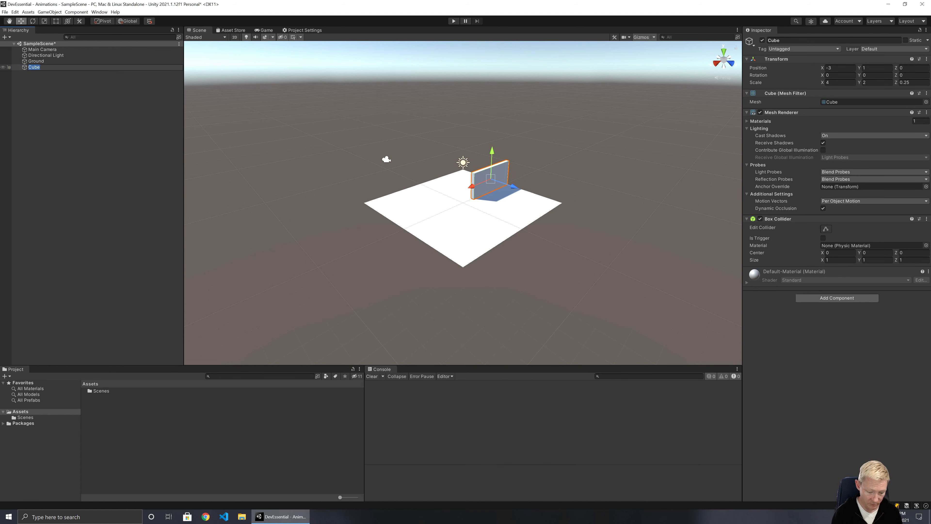
pyautogui.write('l')
pyautogui.press('Return')
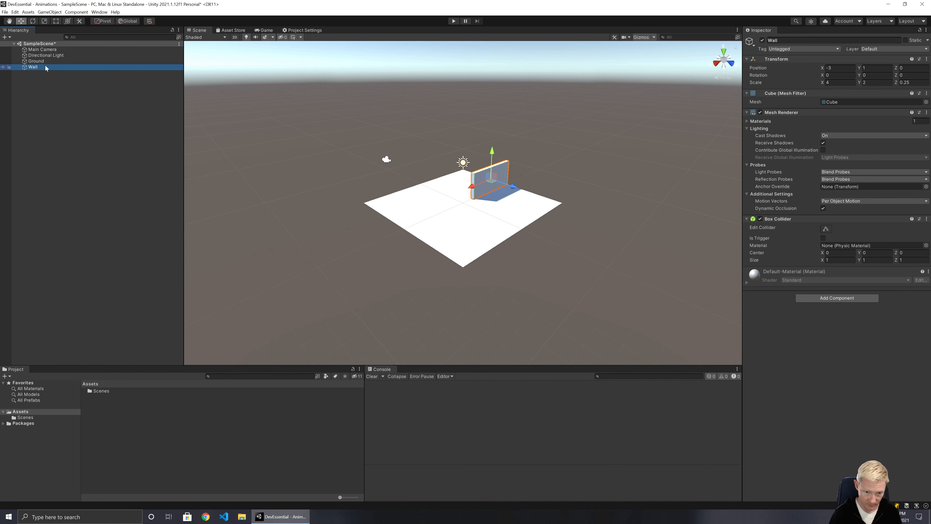
# Duplicate the Wall object and set the copy's X position to 3
pyautogui.hotkey('ctrl', 'd')
pyautogui.click(839, 67)
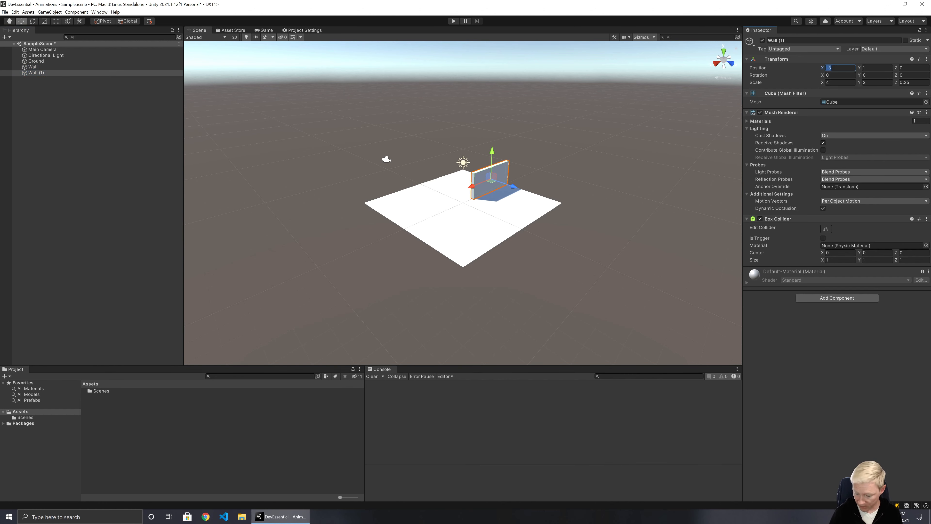
pyautogui.write('3')
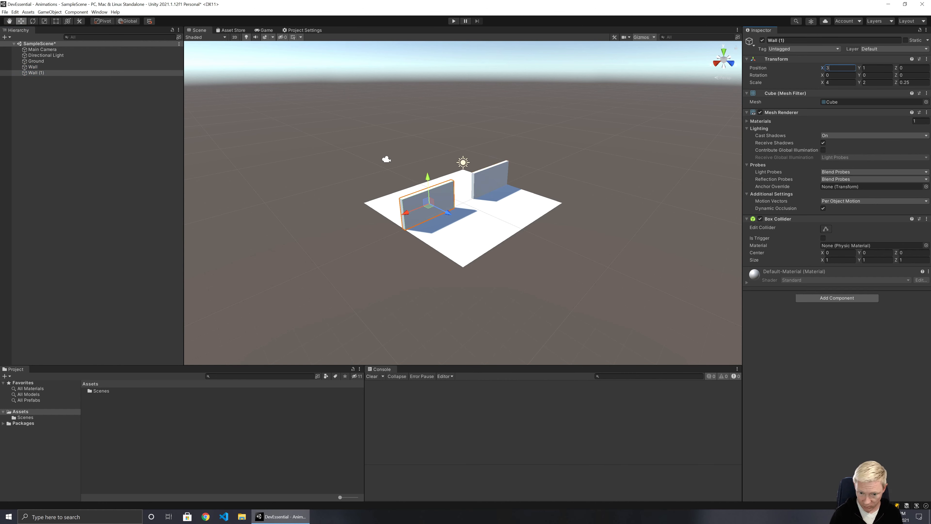
# Rename the duplicated wall as Wall
pyautogui.click(53, 74)
pyautogui.press('F2')
pyautogui.write('Wal')
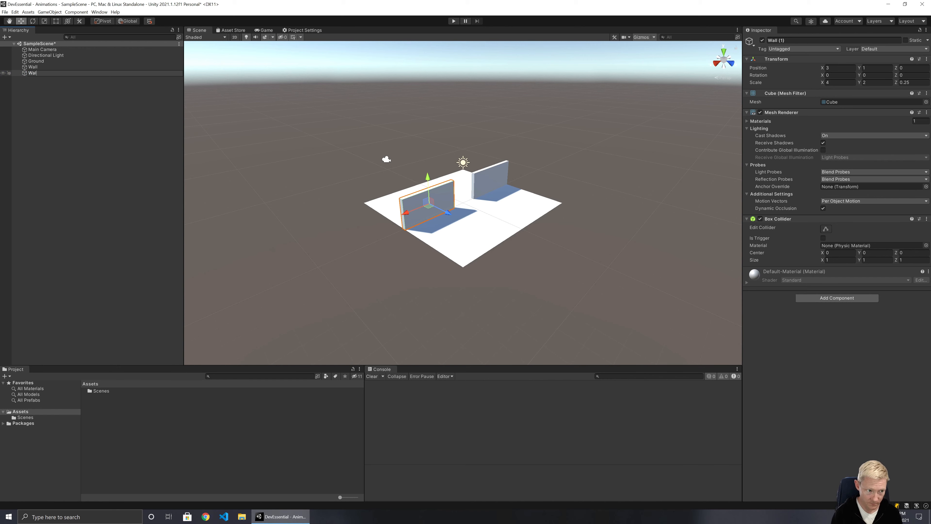
pyautogui.write('l')
pyautogui.press('Return')
# Create a folder named Materials in the project's Assets
pyautogui.moveTo(472, 193); pyautogui.dragTo(795, 179, button='right')
pyautogui.press('a')
pyautogui.press('w')
pyautogui.press('d')
pyautogui.rightClick(43, 410)
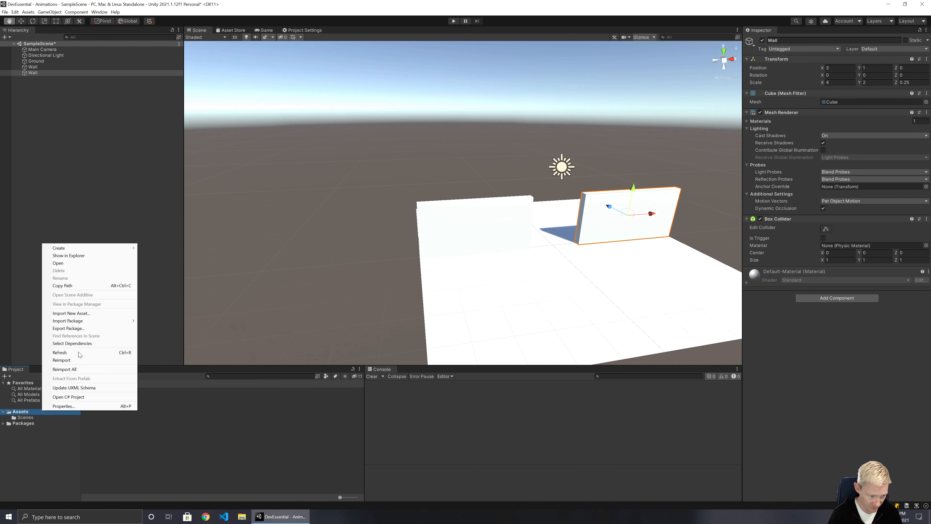
pyautogui.moveTo(107, 248)
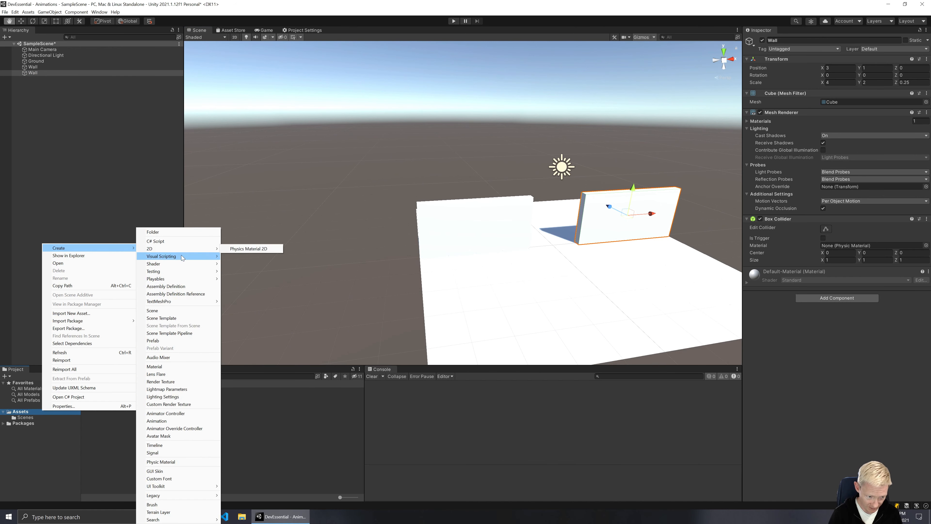
pyautogui.click(180, 235)
pyautogui.write('Mate')
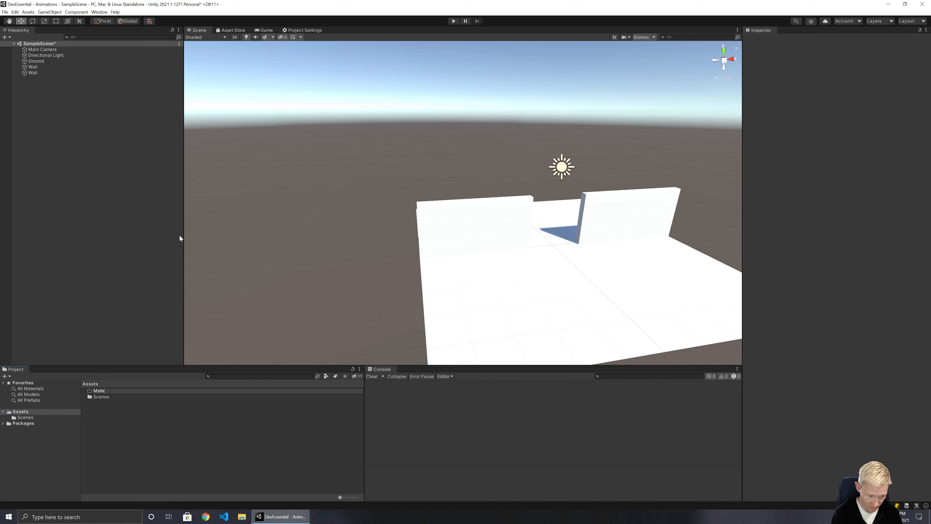
pyautogui.write('rial')
pyautogui.press('Return')
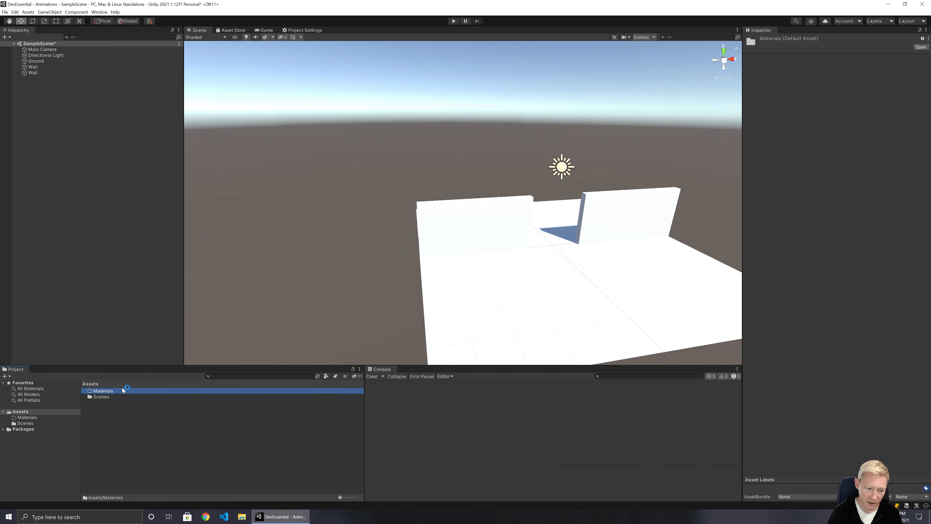
# Create a material named Mat_Ground in the Materials folder and apply it to the ground plane
pyautogui.doubleClick(110, 390)
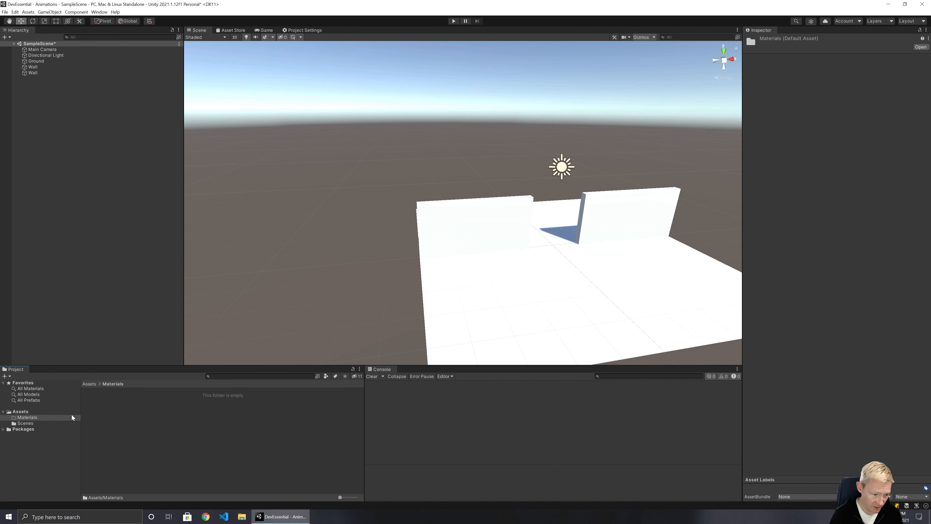
pyautogui.rightClick(112, 403)
pyautogui.moveTo(164, 241)
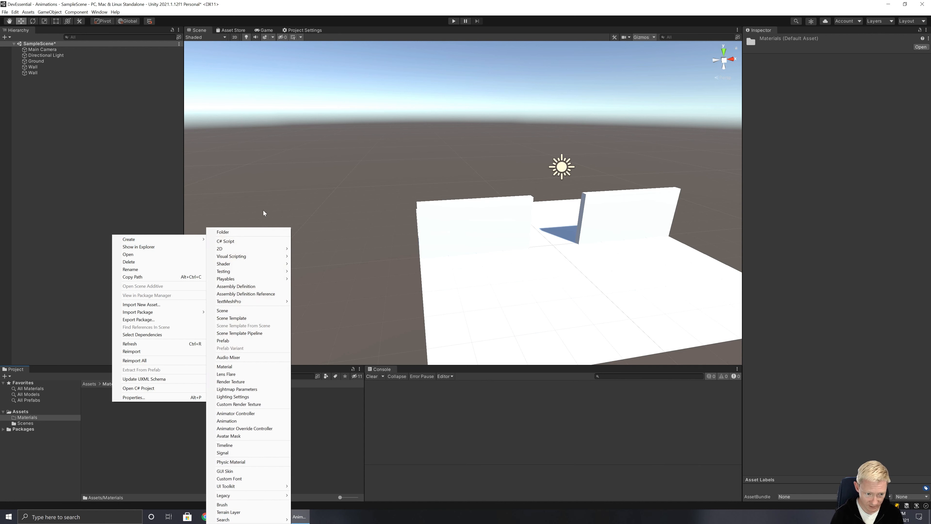
pyautogui.click(224, 366)
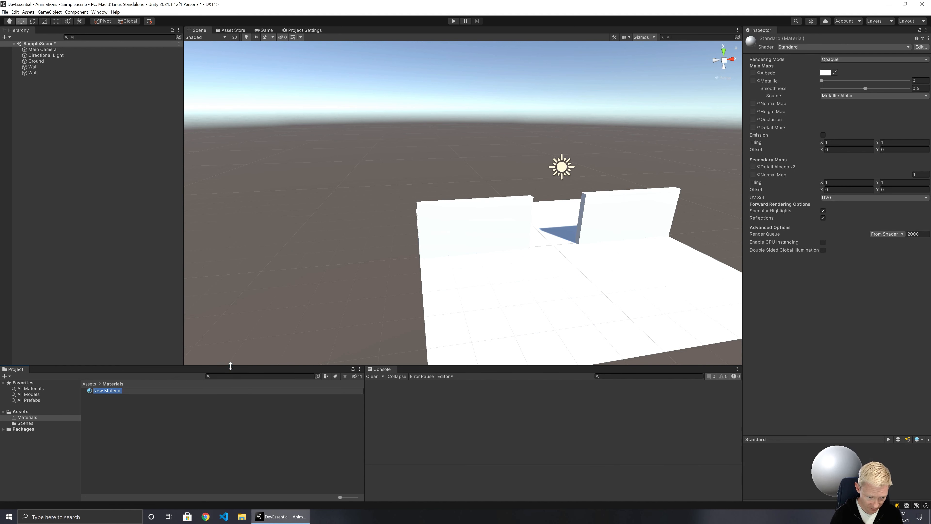
pyautogui.write('Mat_Ground')
pyautogui.press('Return')
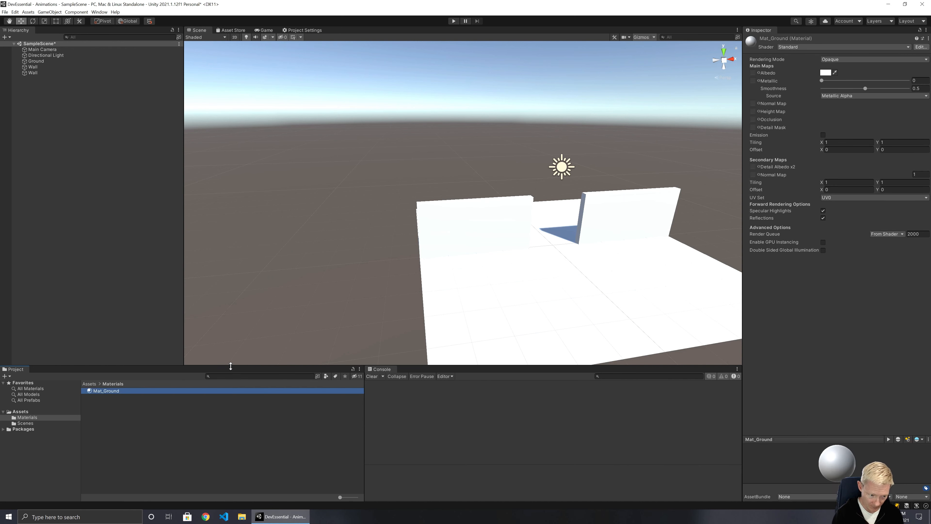
pyautogui.moveTo(122, 390); pyautogui.dragTo(599, 289)
# Create a material named Mat_Walls in the Materials folder and apply it to both walls
pyautogui.rightClick(121, 412)
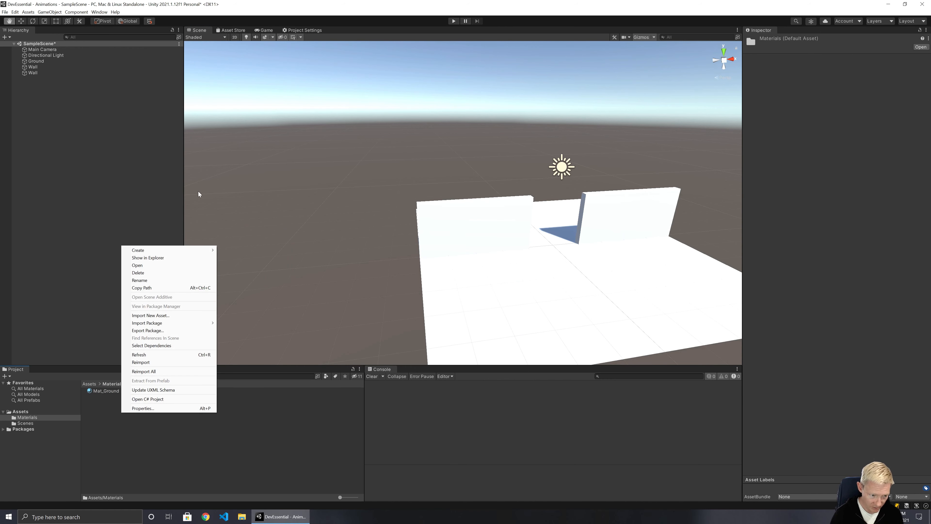
pyautogui.moveTo(177, 249)
pyautogui.click(246, 366)
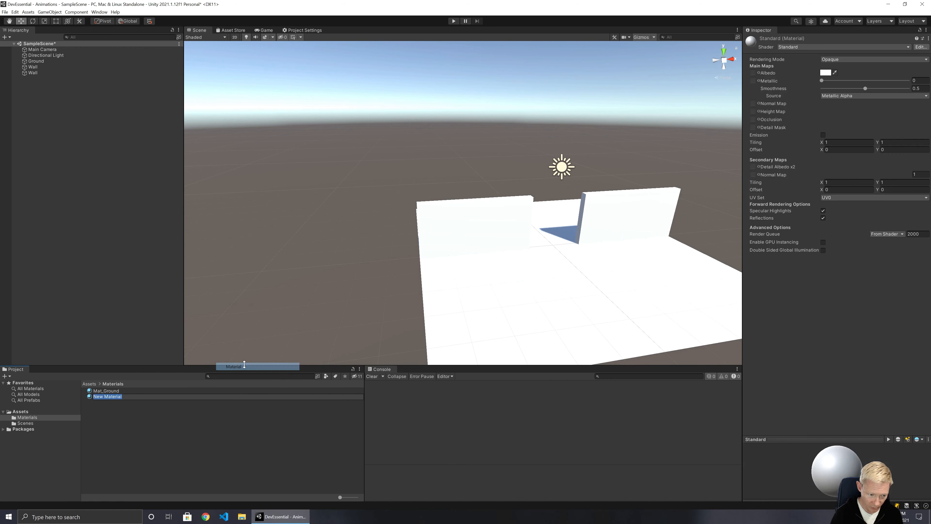
pyautogui.write('Mat_Walls')
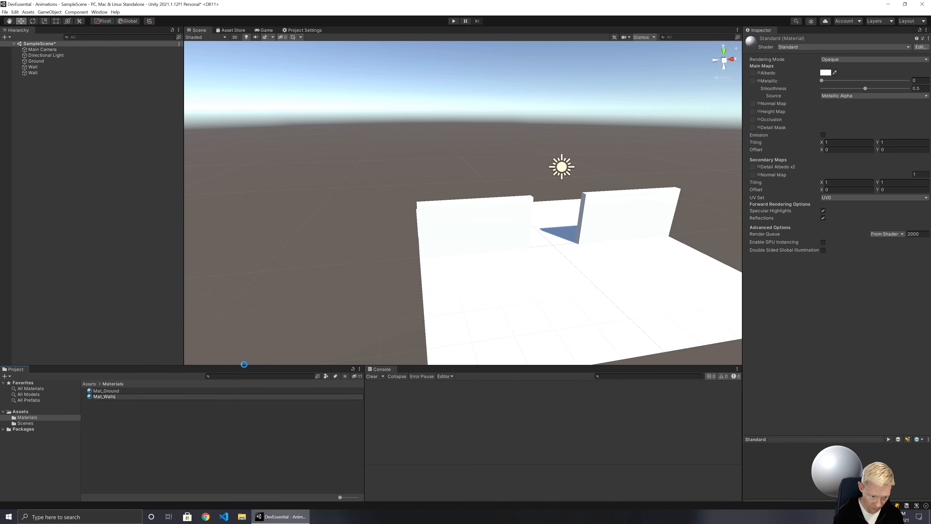
pyautogui.press('Return')
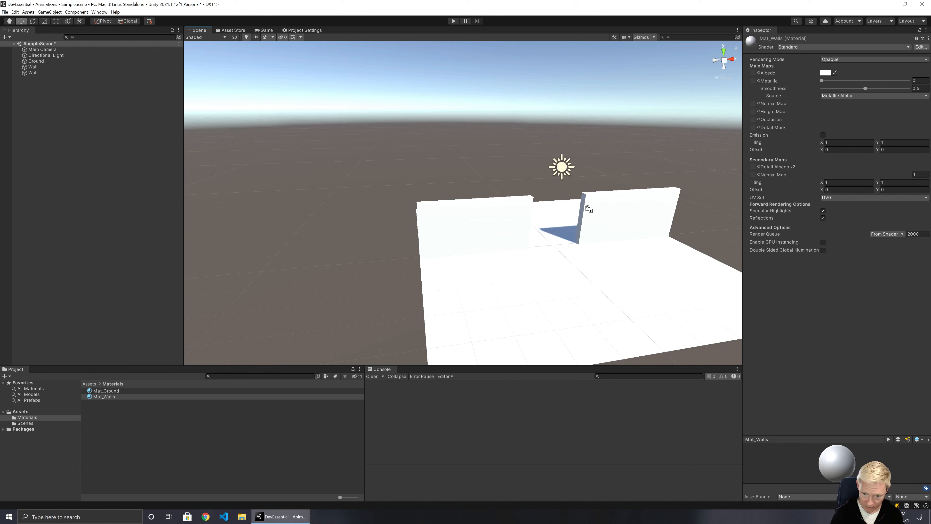
# Create a material named Mat_Door in the Materials folder
pyautogui.rightClick(105, 413)
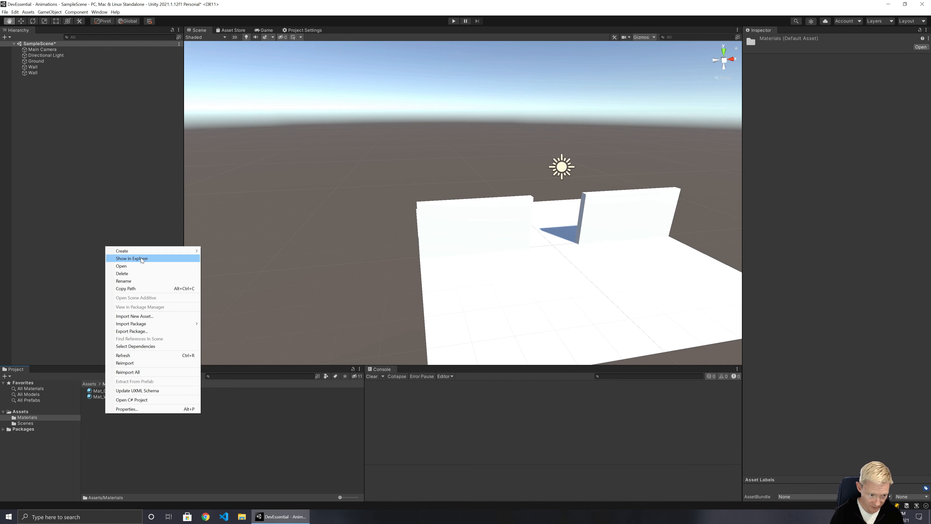
pyautogui.moveTo(142, 255)
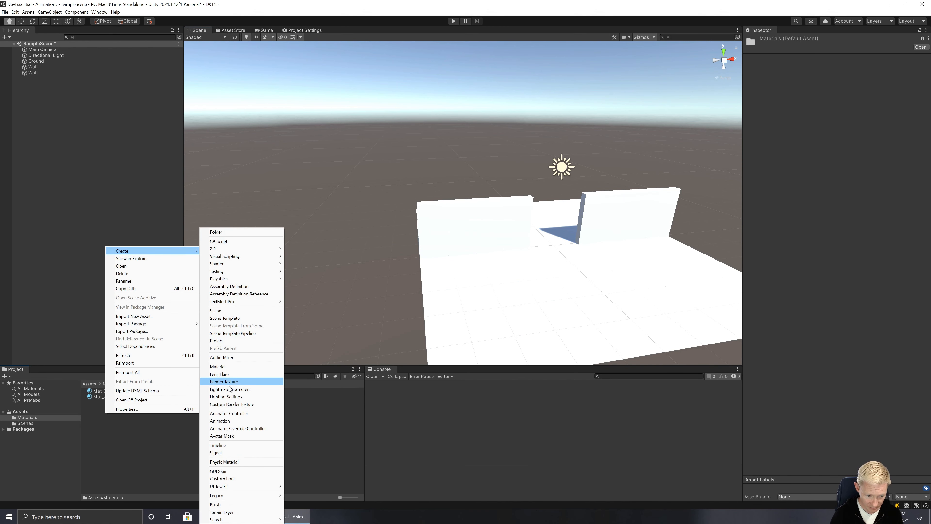
pyautogui.click(236, 369)
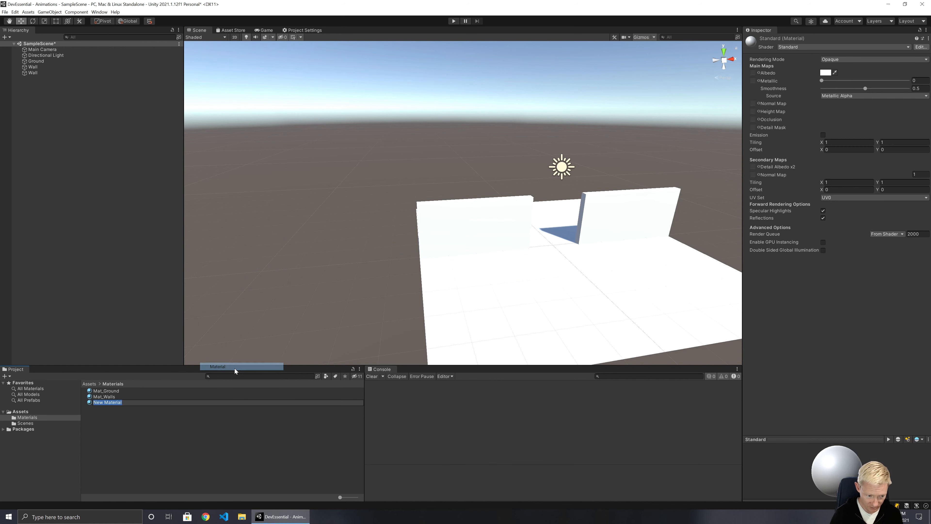
pyautogui.write('Mat_Door')
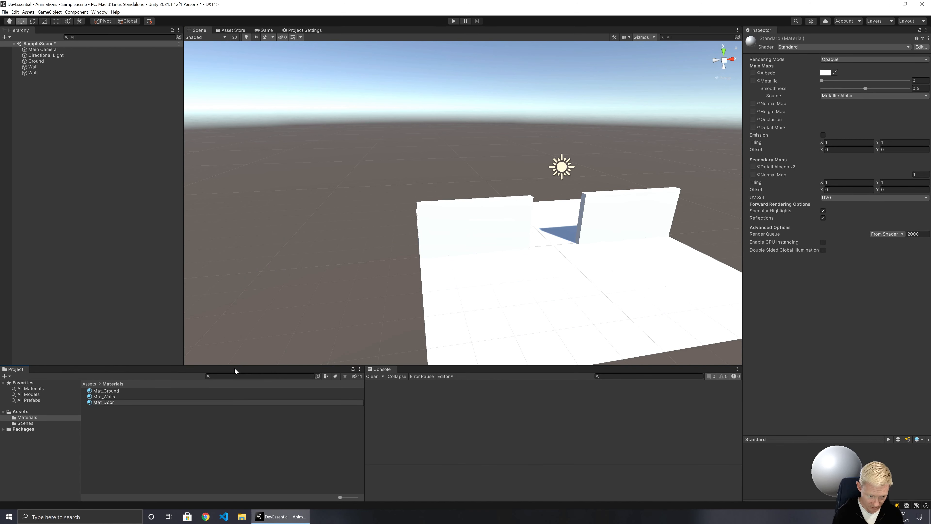
pyautogui.press('Return')
# Set the Mat_Ground material's albedo color to dark blue, hex 1F4250
pyautogui.click(117, 395)
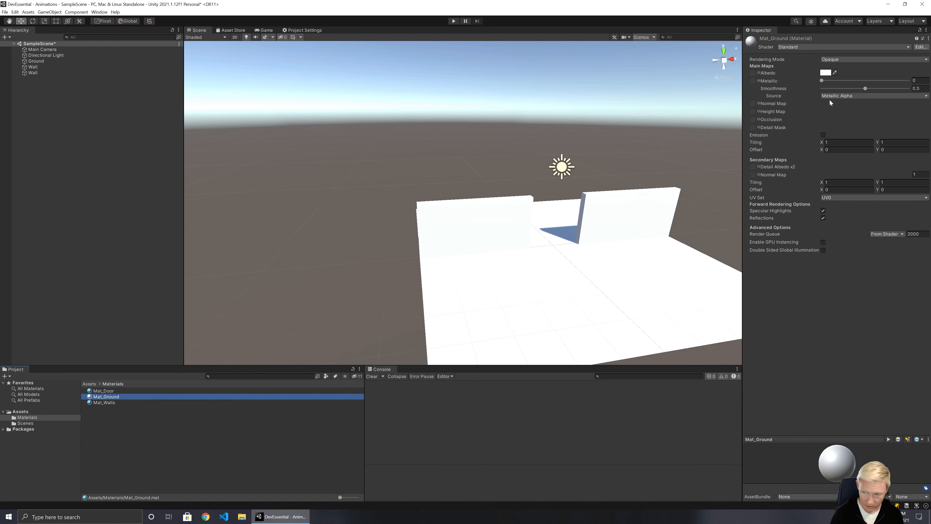
pyautogui.click(824, 74)
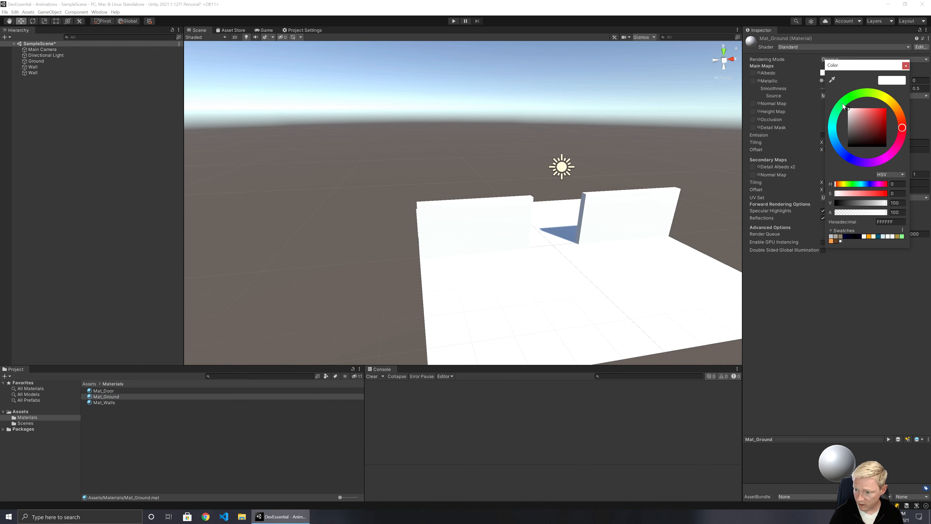
pyautogui.click(835, 137)
pyautogui.moveTo(861, 127); pyautogui.dragTo(872, 134)
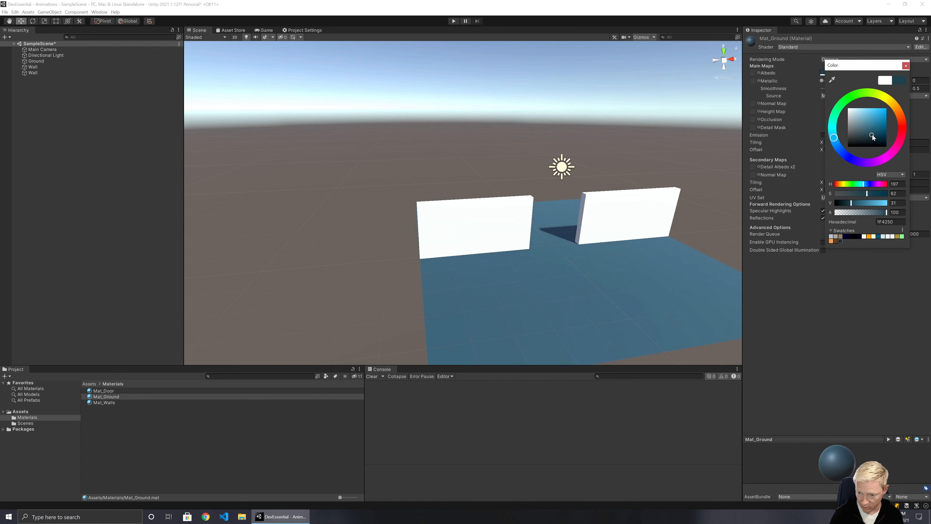
# Set the Mat_Walls material's albedo color to teal green, hex 237665
pyautogui.click(103, 403)
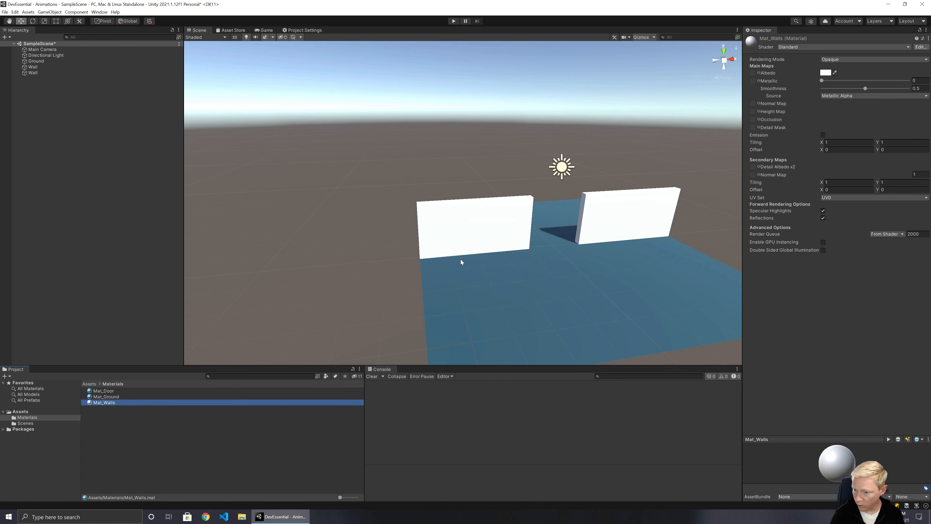
pyautogui.click(826, 73)
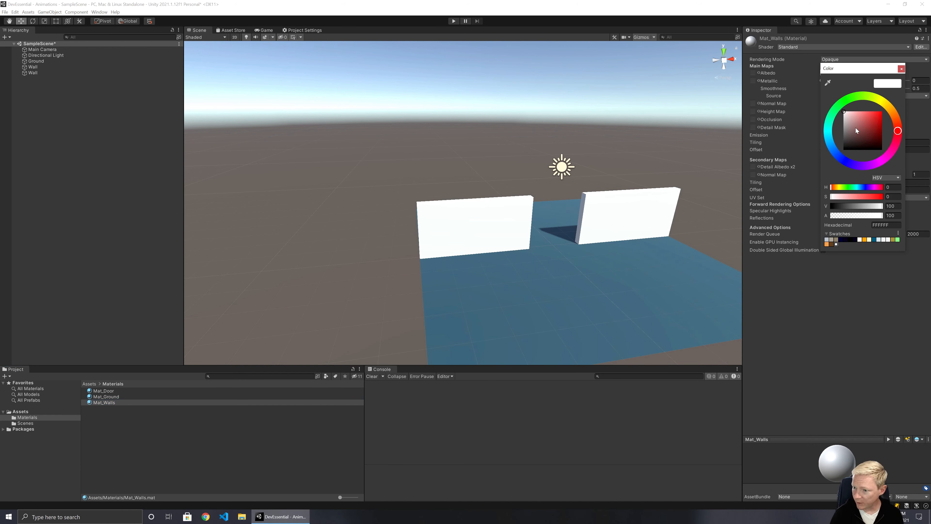
pyautogui.click(830, 124)
pyautogui.click(870, 133)
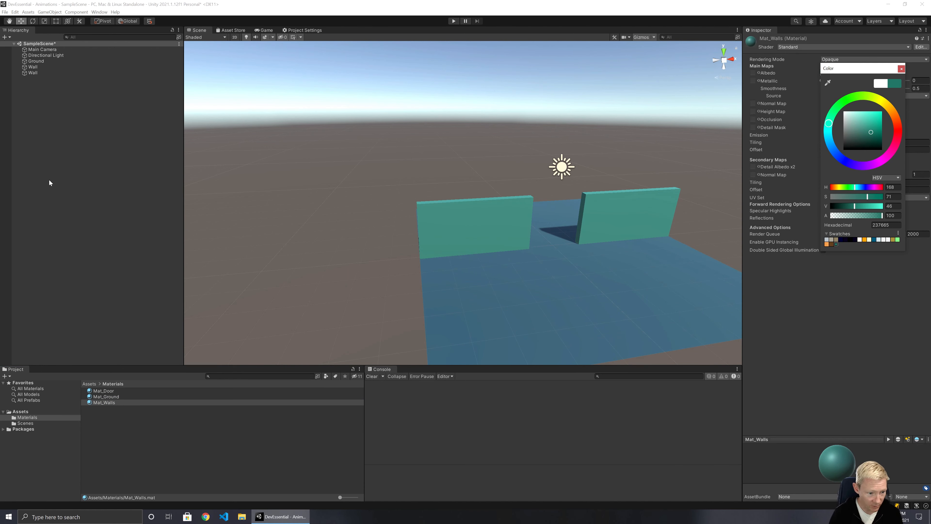
# Add a 3D cube to the scene and name it Door_Left
pyautogui.click(48, 84)
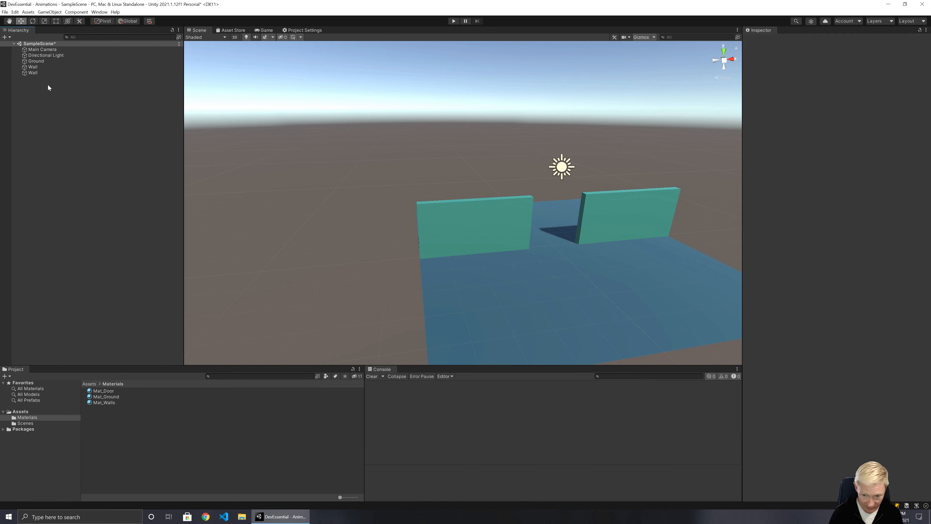
pyautogui.rightClick(48, 85)
pyautogui.moveTo(76, 173)
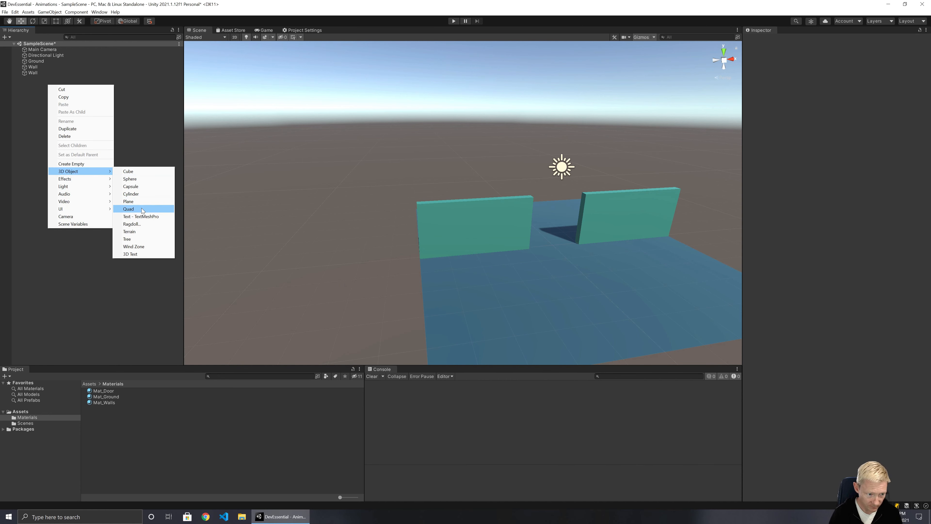
pyautogui.click(141, 172)
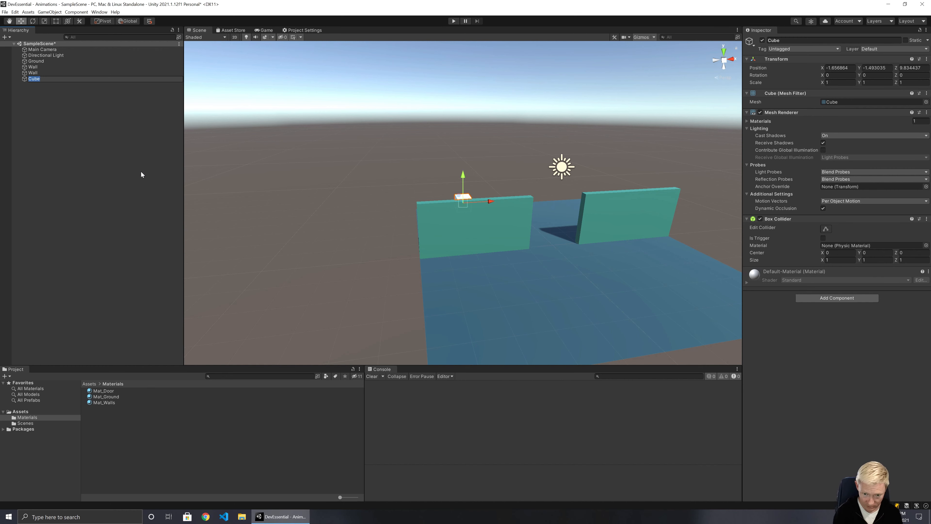
pyautogui.write('Door')
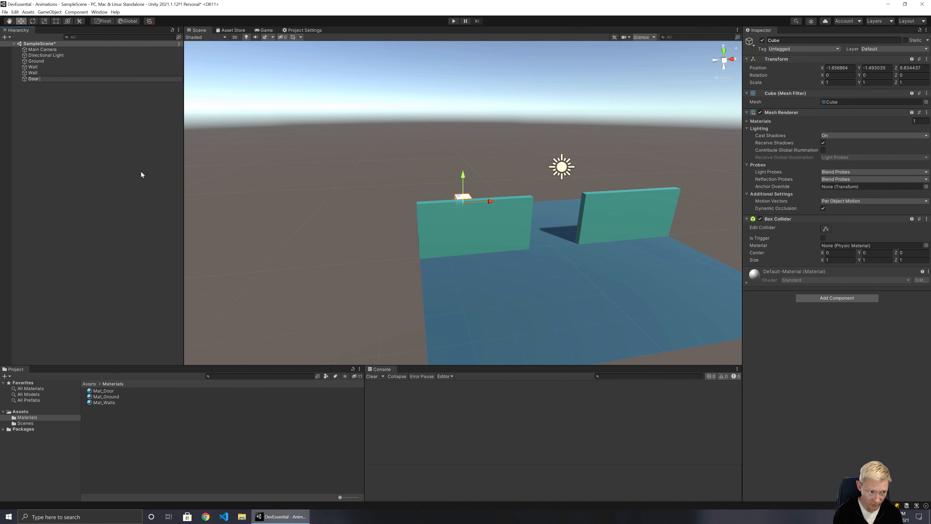
pyautogui.write('_Left')
pyautogui.press('Return')
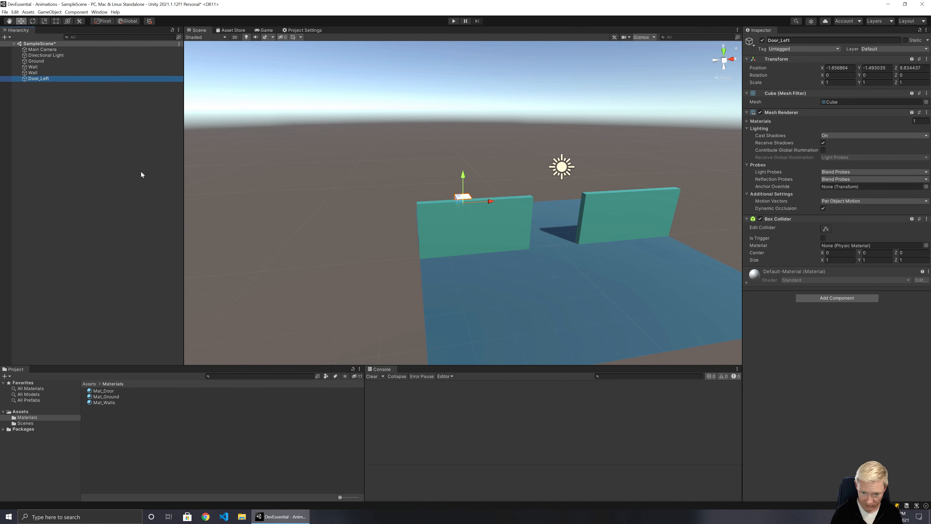
# Set Door_Left's position to 0 on the X, Y and Z axes
pyautogui.moveTo(312, 245)
pyautogui.keyDown('alt'); pyautogui.mouseDown()
pyautogui.moveTo(447, 295)
pyautogui.moveTo(316, 256)
pyautogui.mouseUp(); pyautogui.keyUp('alt')
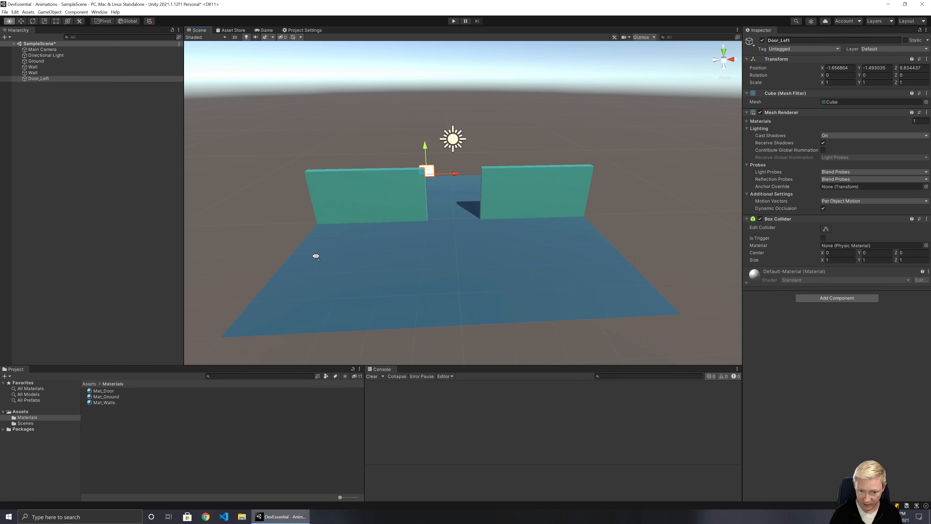
pyautogui.click(838, 67)
pyautogui.write('0')
pyautogui.press('Tab')
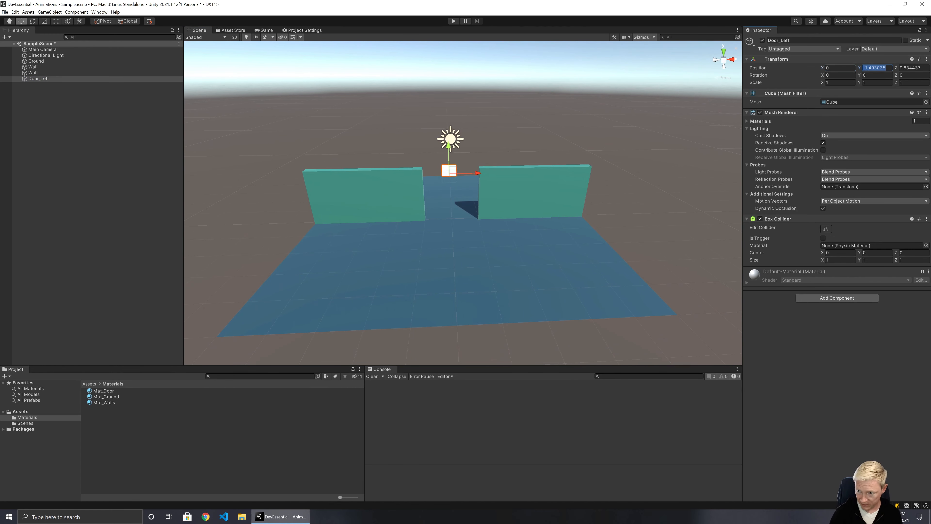
pyautogui.write('0')
pyautogui.press('Tab')
pyautogui.write('0')
pyautogui.press('Tab')
# Scale Door_Left to 2 on the Y axis and 0.2 on the Z axis
pyautogui.press('Tab')
pyautogui.press('Tab')
pyautogui.press('Tab')
pyautogui.press('Tab')
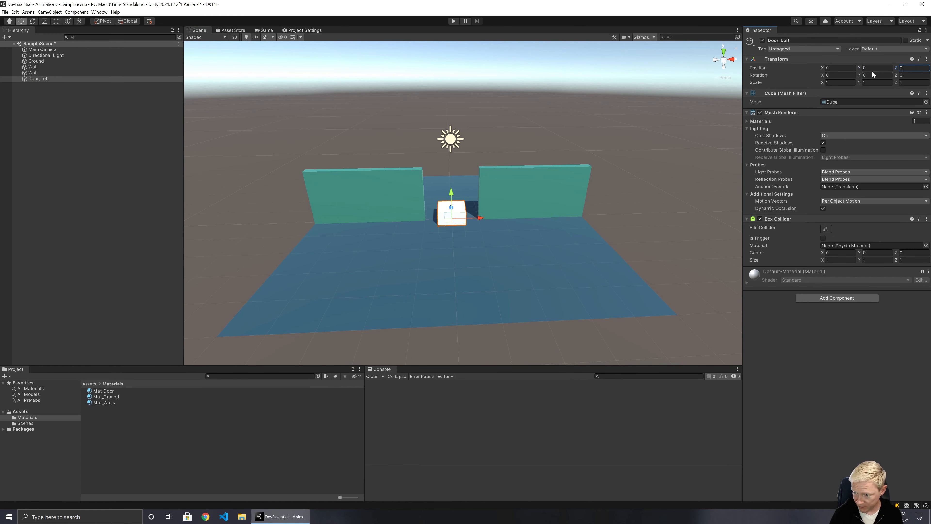
pyautogui.write('2')
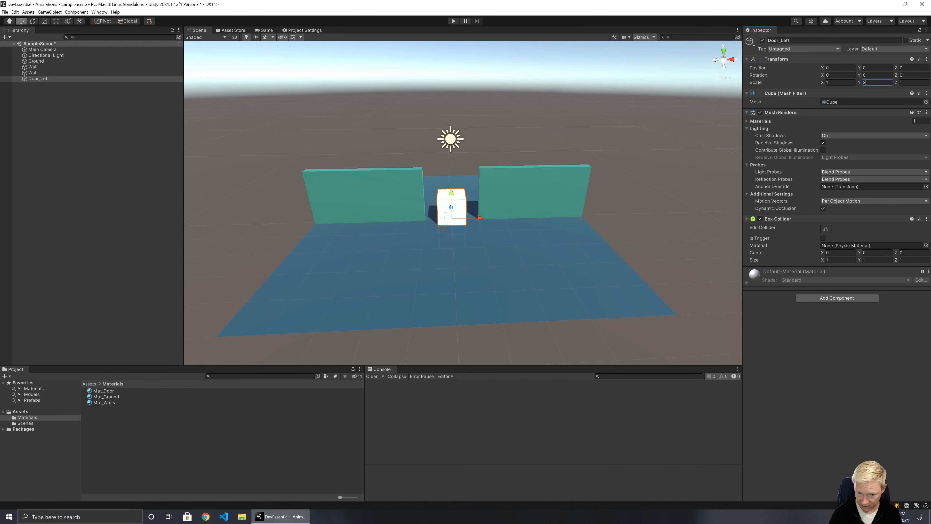
pyautogui.press('Tab')
pyautogui.write('0.2')
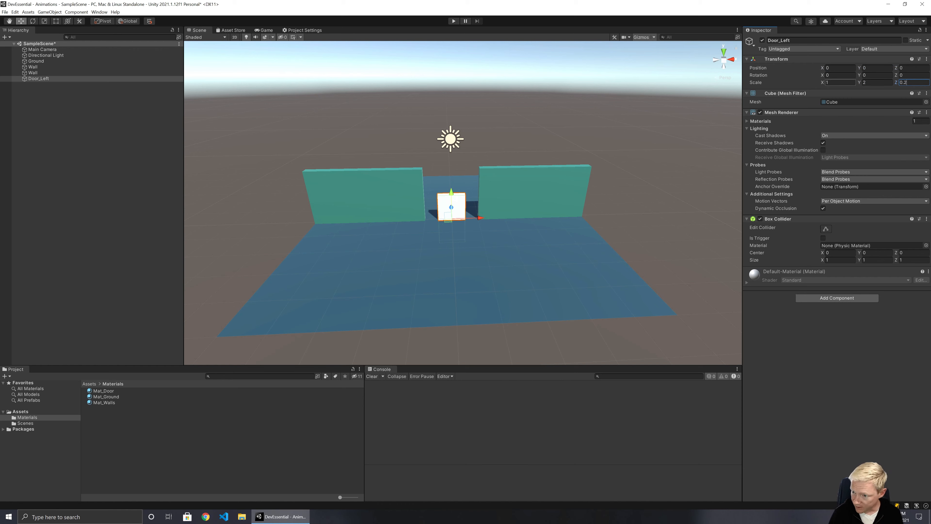
# Set Door_Left's Y position to 1 and check how it stands between the two walls
pyautogui.click(872, 68)
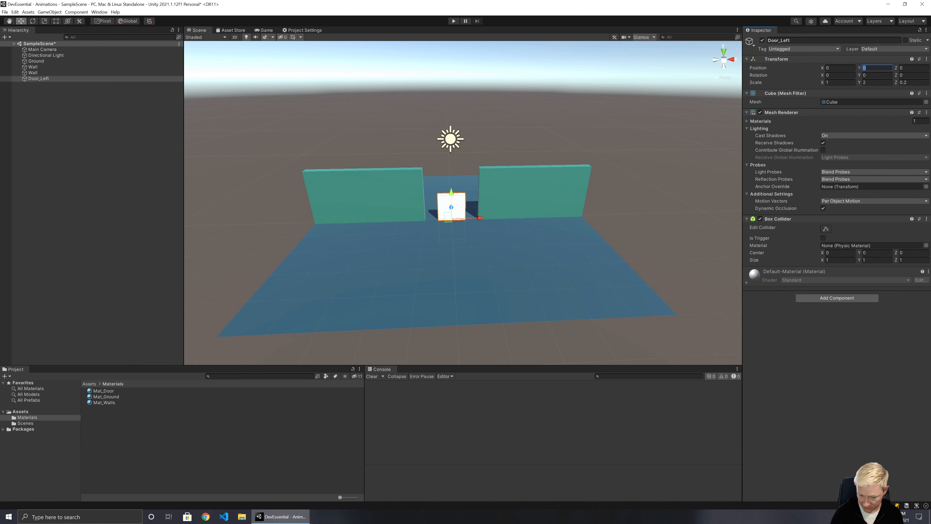
pyautogui.write('1')
pyautogui.moveTo(499, 238); pyautogui.dragTo(341, 260, button='right')
pyautogui.press('d')
pyautogui.press('w')
pyautogui.press('d')
pyautogui.press('a')
pyautogui.moveTo(452, 252); pyautogui.dragTo(533, 234, button='right')
pyautogui.press('s')
# Set Door_Left's Y scale to 1.8 and its Y position to 0.9
pyautogui.click(878, 83)
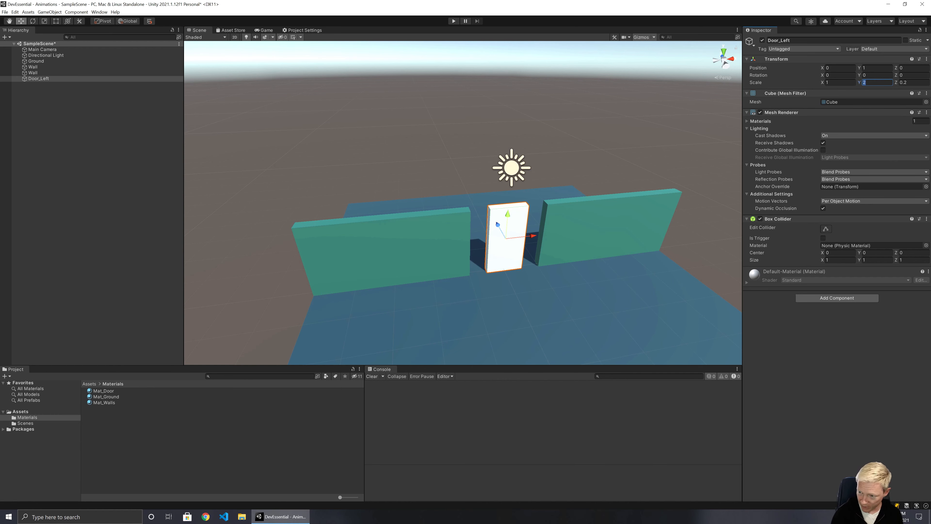
pyautogui.write('1.8')
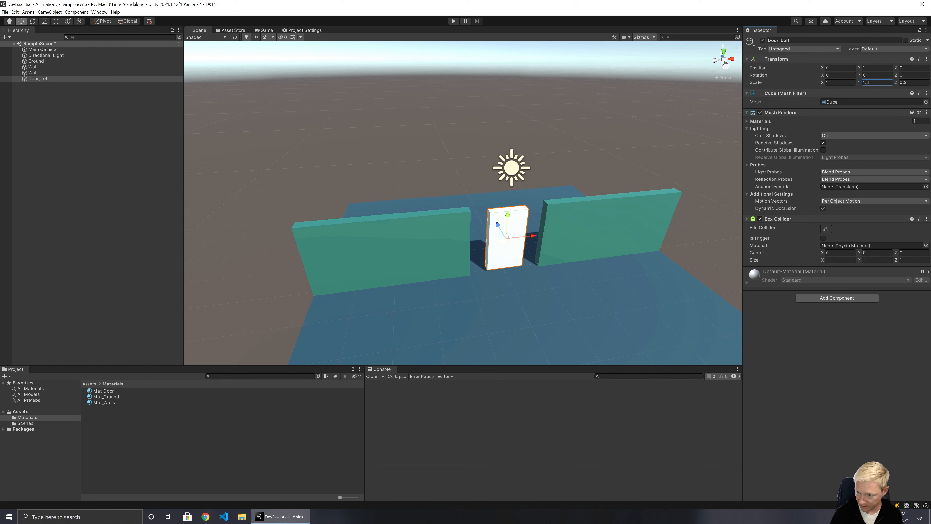
pyautogui.click(883, 67)
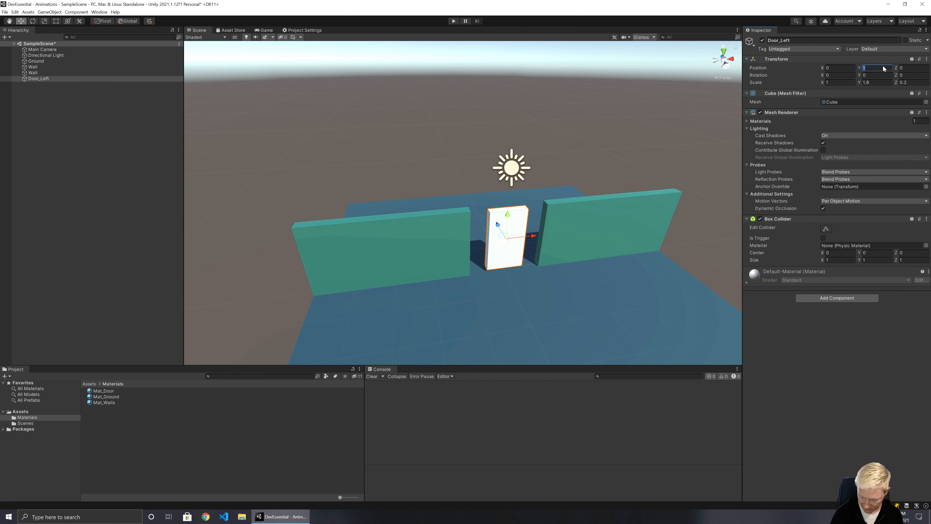
pyautogui.write('0.9')
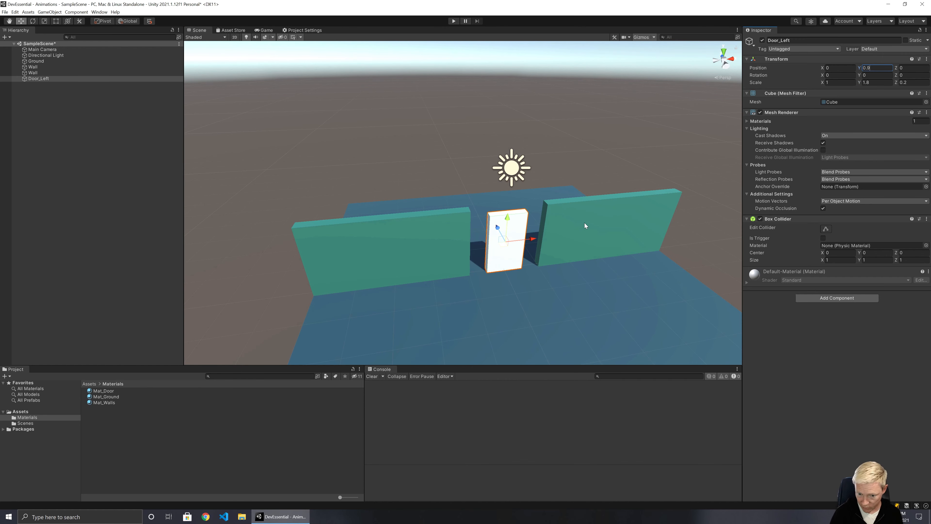
# Set Door_Left's X position to -0.5 and apply the Mat_Door material to it
pyautogui.moveTo(531, 240); pyautogui.dragTo(512, 244)
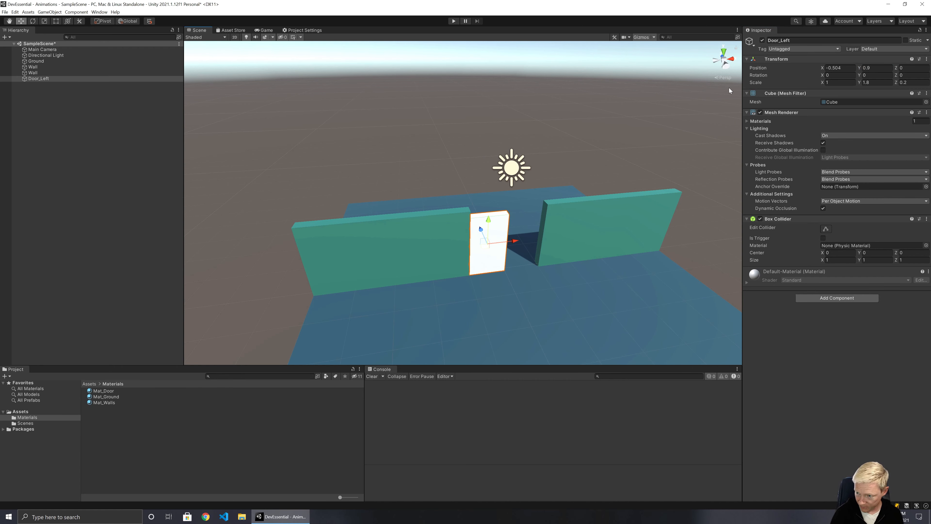
pyautogui.click(834, 67)
pyautogui.write('-0.')
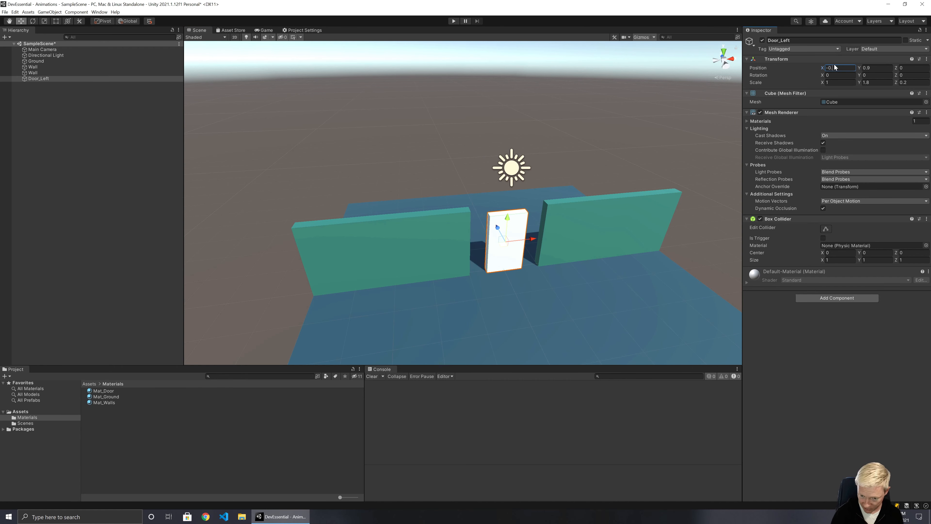
pyautogui.write('5')
pyautogui.moveTo(578, 245); pyautogui.dragTo(522, 244, button='middle')
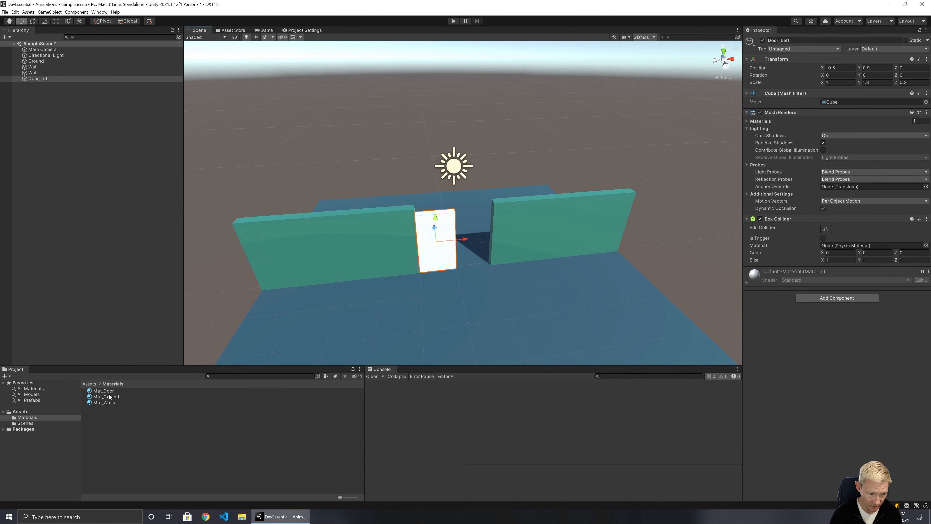
pyautogui.moveTo(104, 391); pyautogui.dragTo(431, 224)
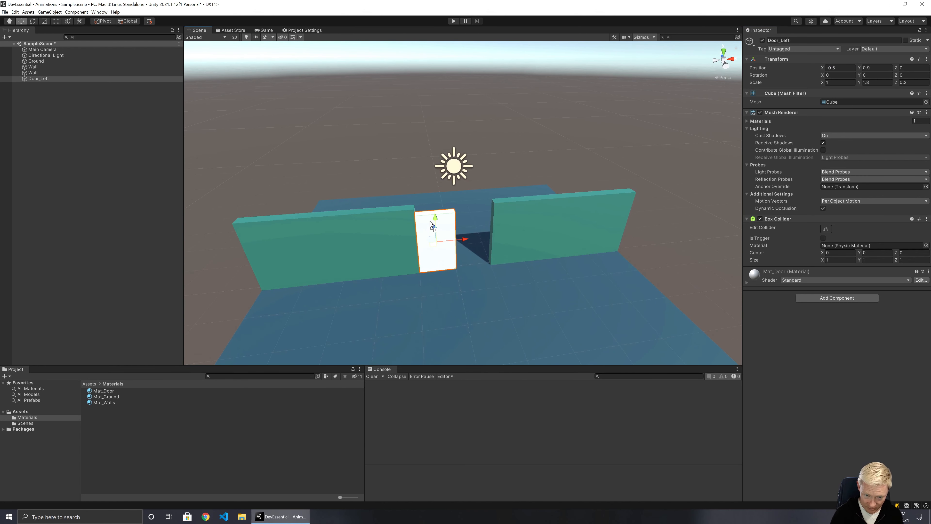
# Duplicate Door_Left, name the copy Door_Right and set its X position to 0.5
pyautogui.click(47, 79)
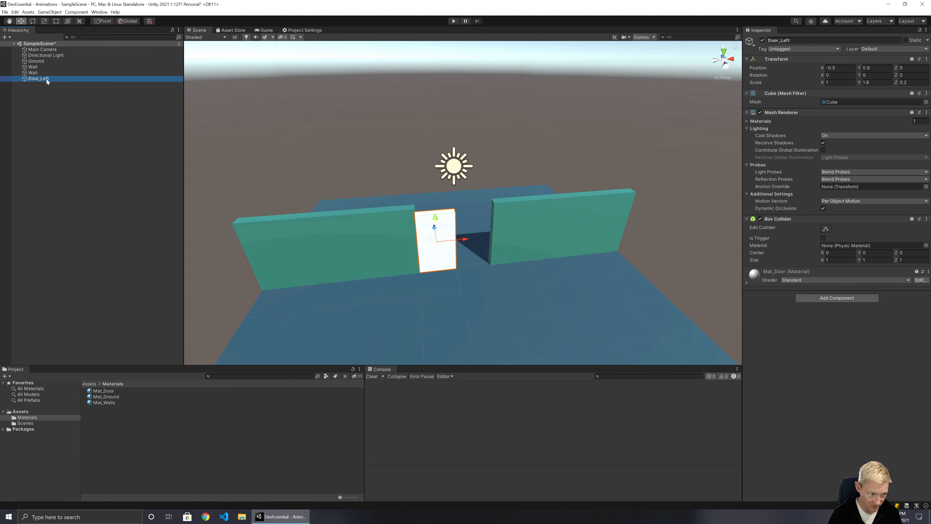
pyautogui.hotkey('ctrl', 'd')
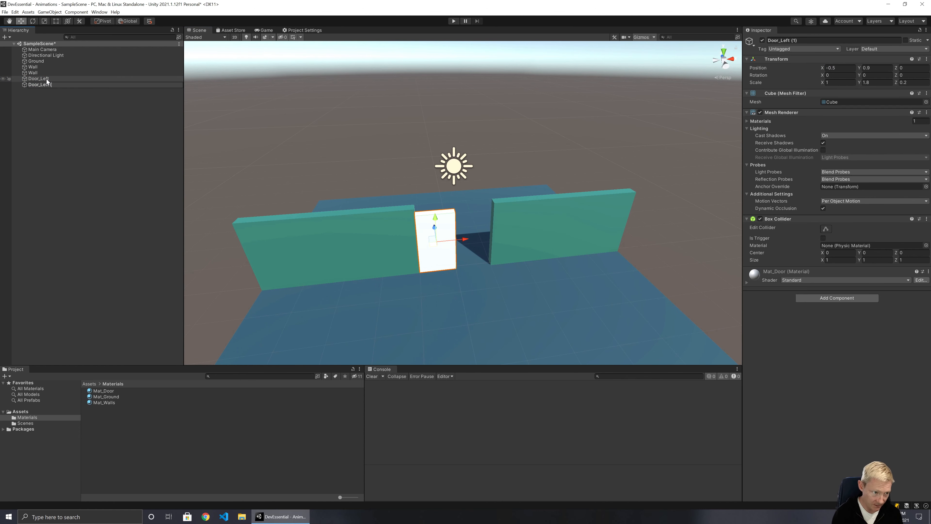
pyautogui.write('Door_Right')
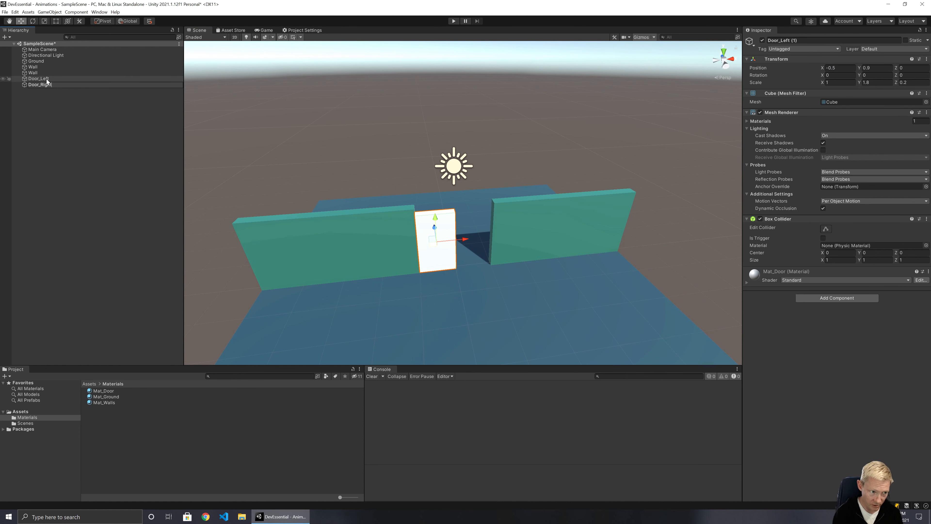
pyautogui.press('Return')
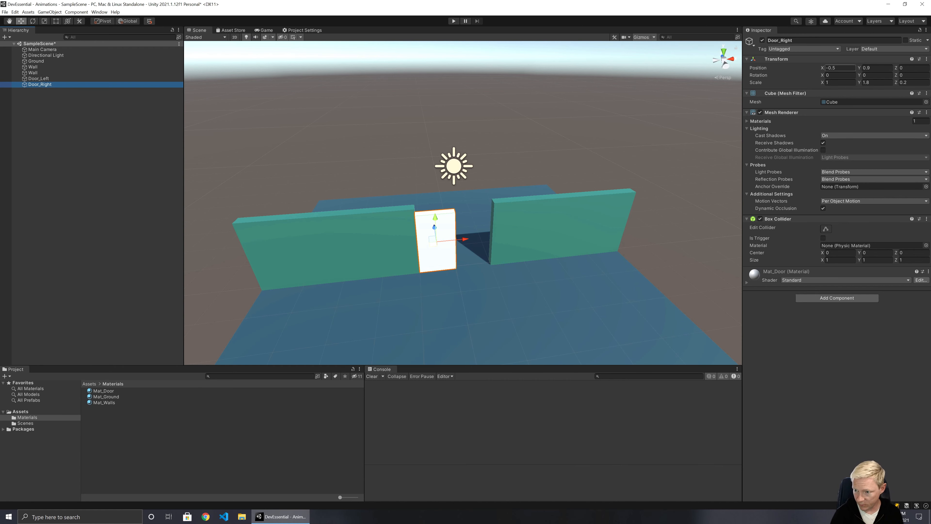
pyautogui.click(832, 68)
pyautogui.press('Delete')
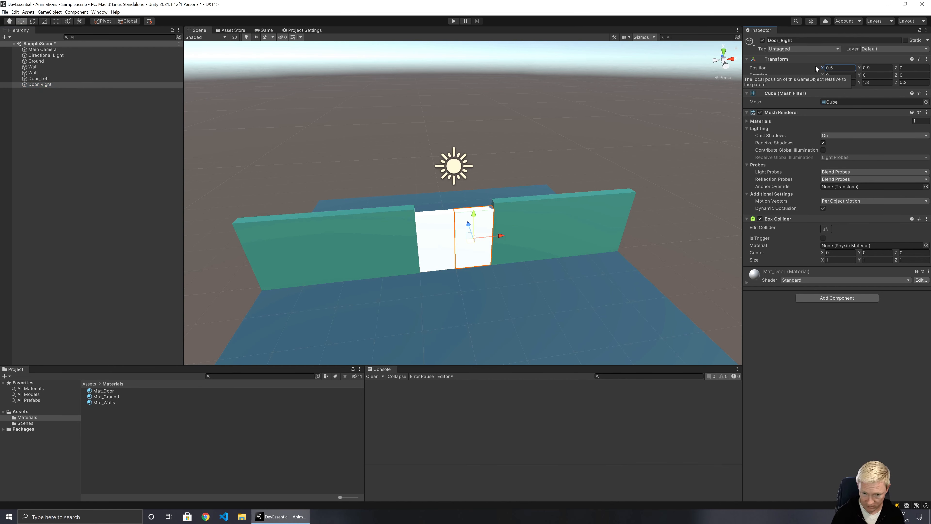
pyautogui.click(70, 104)
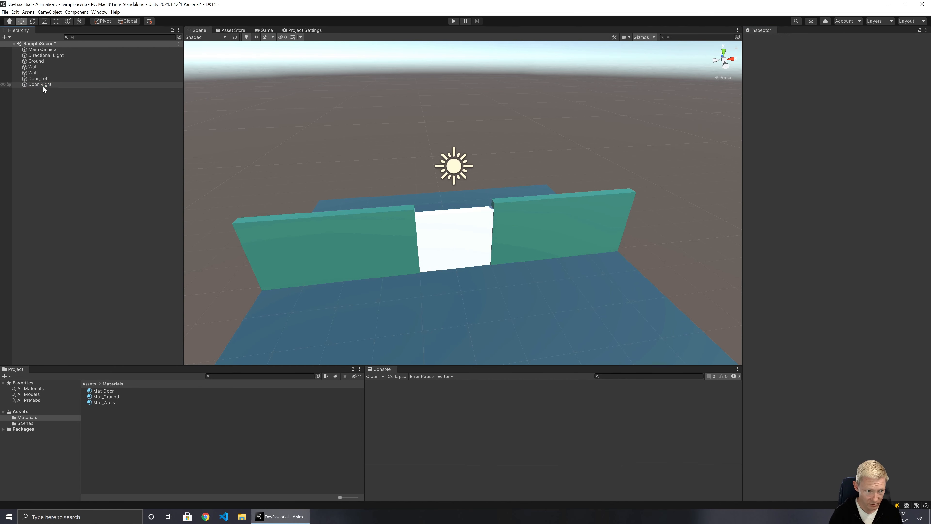
# Create an empty object at the scene's root level and name it Door
pyautogui.rightClick(43, 91)
pyautogui.click(59, 170)
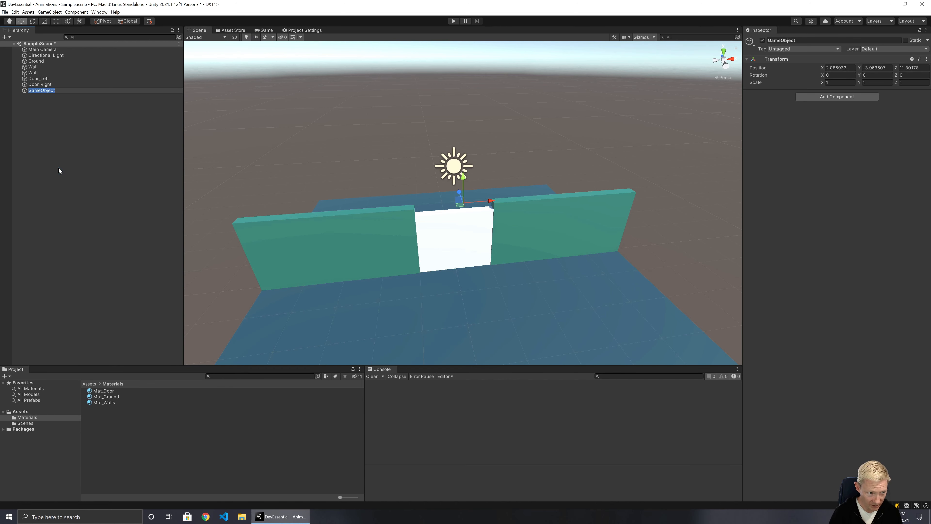
pyautogui.write('Door')
pyautogui.press('Return')
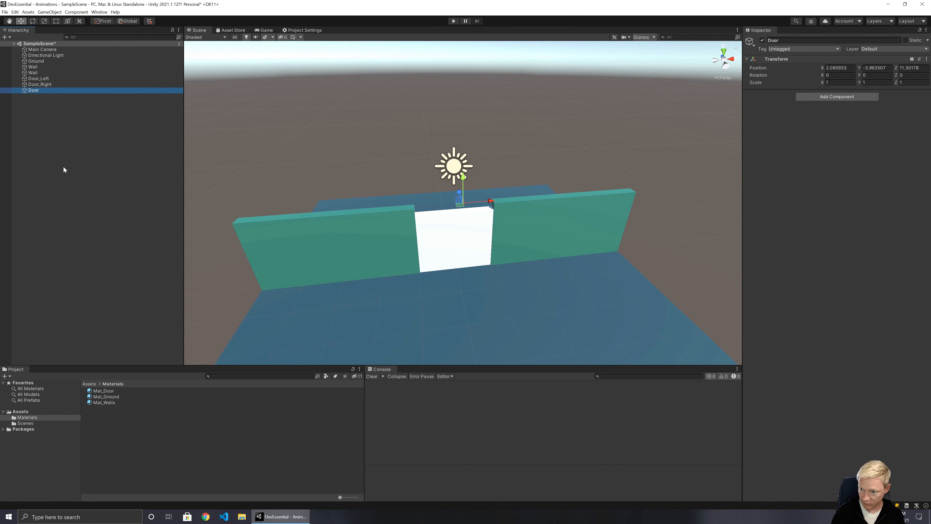
# Set the empty Door object's position to 0 on the X, Y and Z axes
pyautogui.click(839, 67)
pyautogui.write('0')
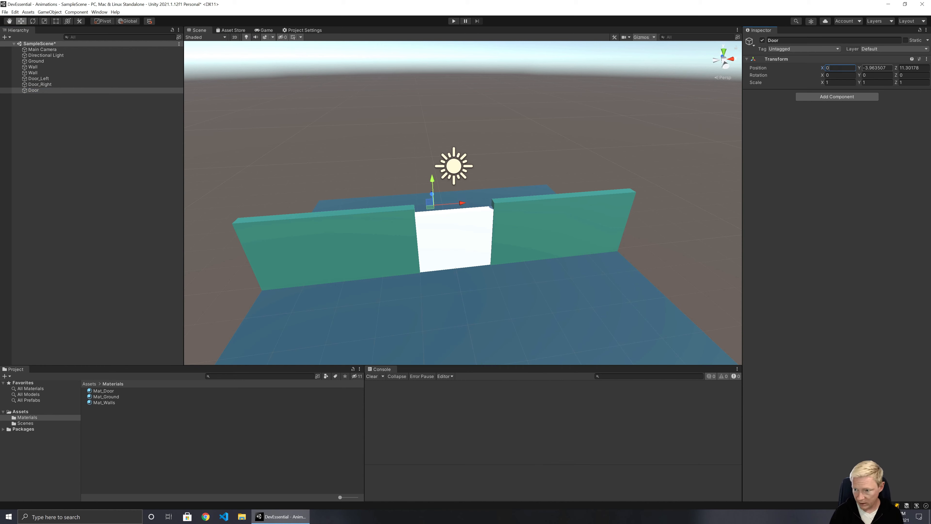
pyautogui.press('Tab')
pyautogui.write('0')
pyautogui.press('Tab')
pyautogui.write('0')
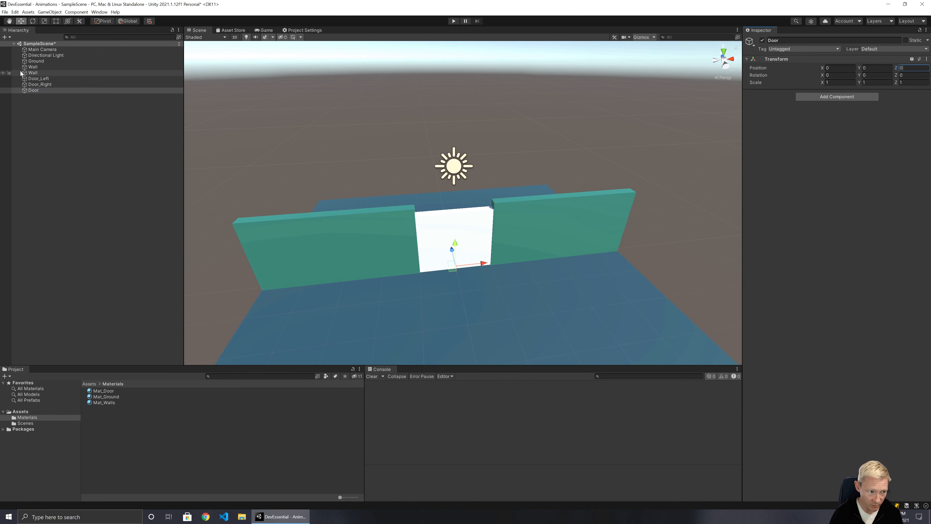
# Make Door_Left and Door_Right children of the Door object
pyautogui.click(33, 78)
pyautogui.keyDown('shift'); pyautogui.click(35, 84); pyautogui.keyUp('shift')
pyautogui.moveTo(35, 85); pyautogui.dragTo(39, 91)
pyautogui.click(74, 96)
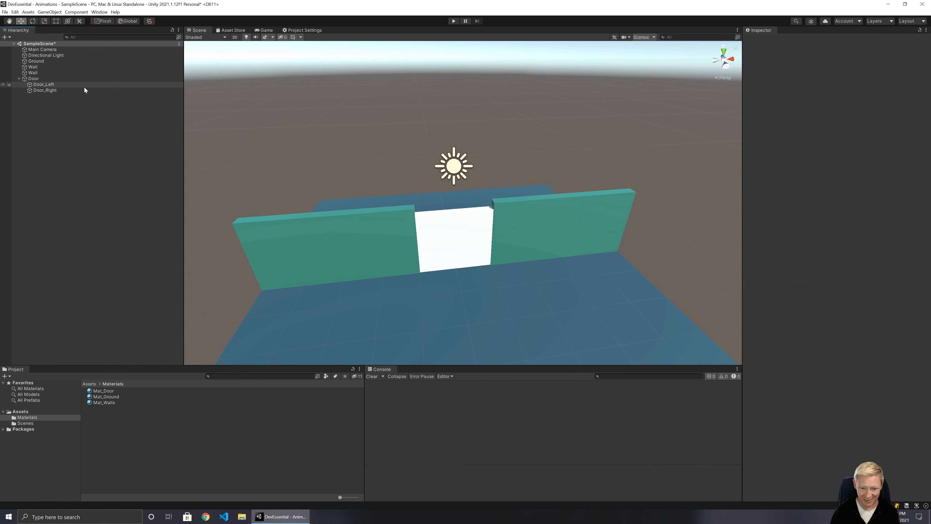
pyautogui.click(39, 79)
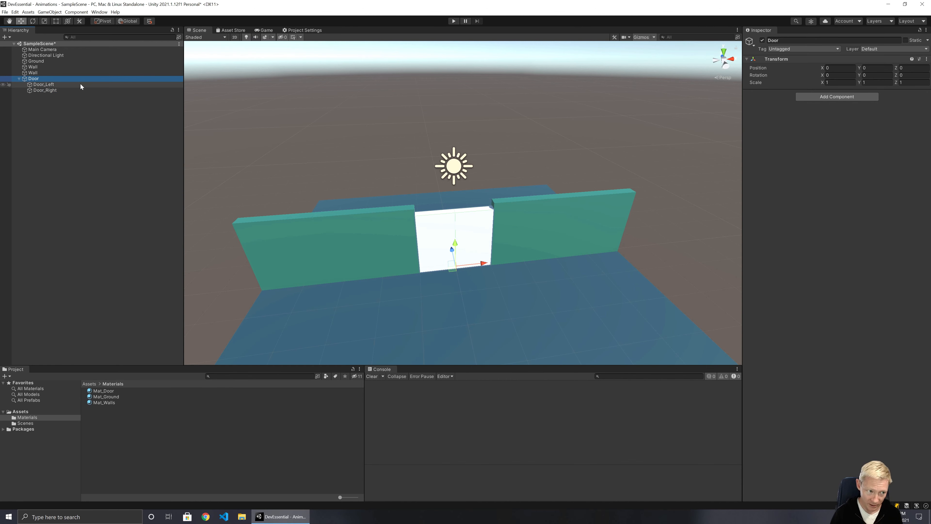
# Add a new cube to the scene and set its Box Collider's Y size to 0.2
pyautogui.rightClick(37, 108)
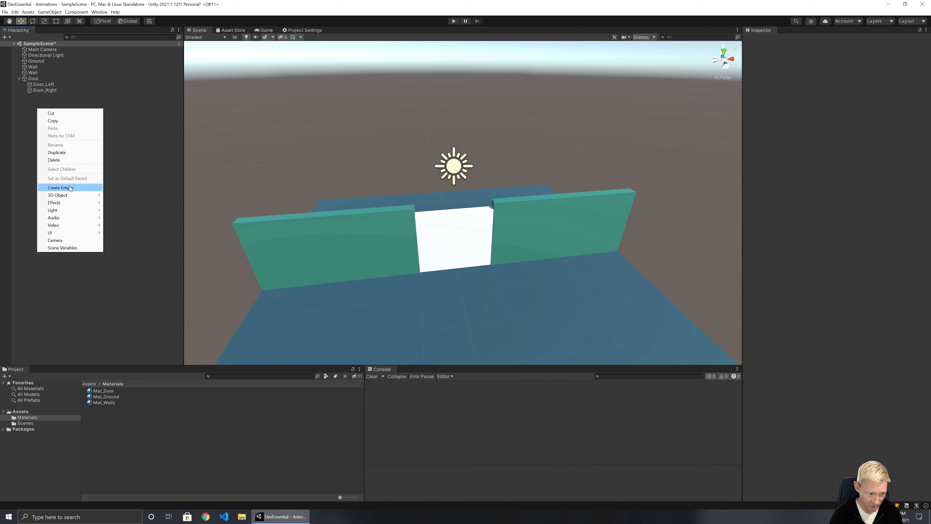
pyautogui.moveTo(73, 196)
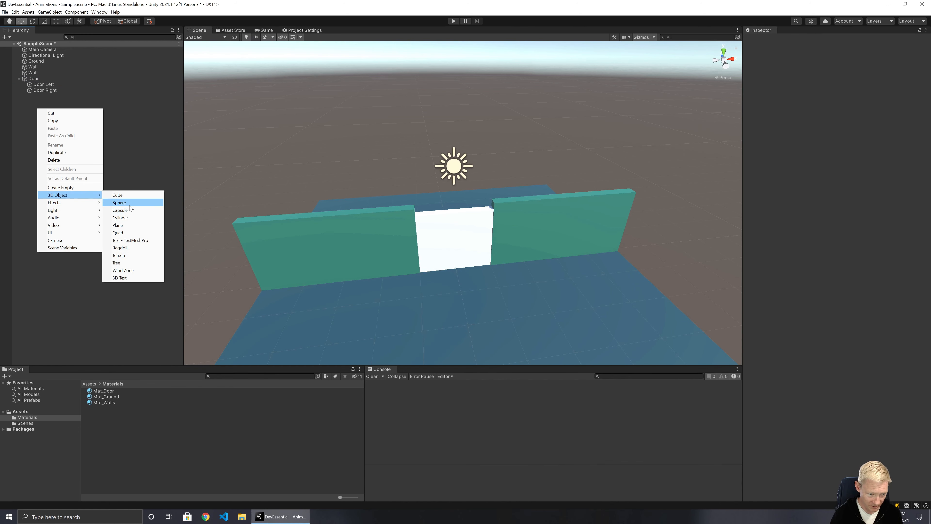
pyautogui.click(124, 195)
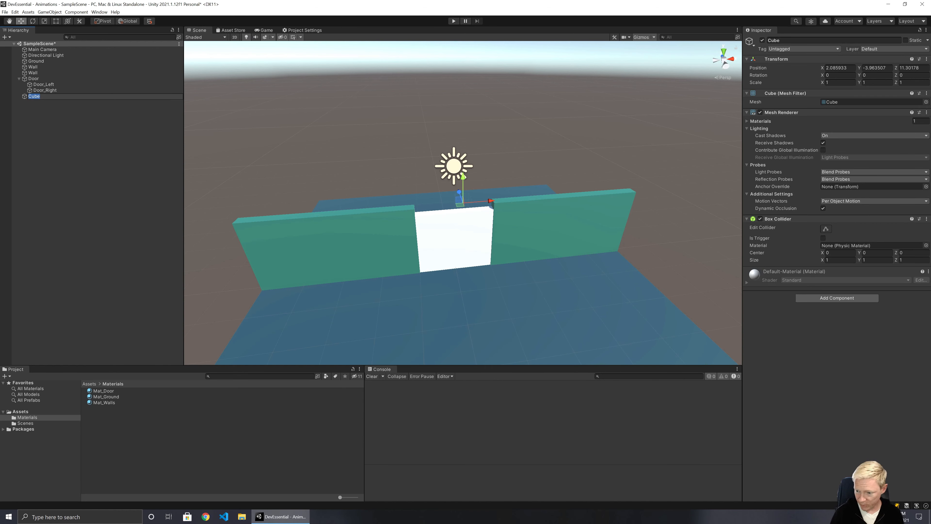
pyautogui.click(874, 259)
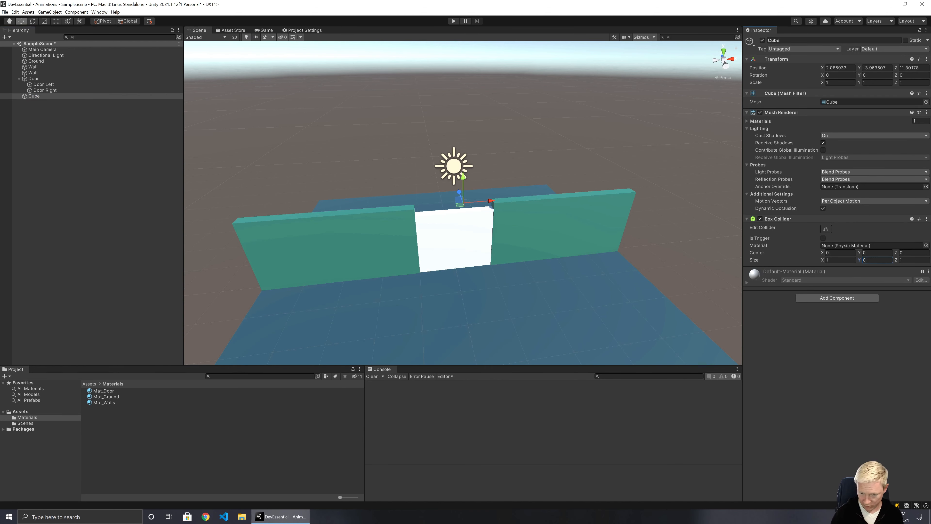
# Set the new cube's position to X 0, Y 1.9 and Z 0
pyautogui.click(843, 68)
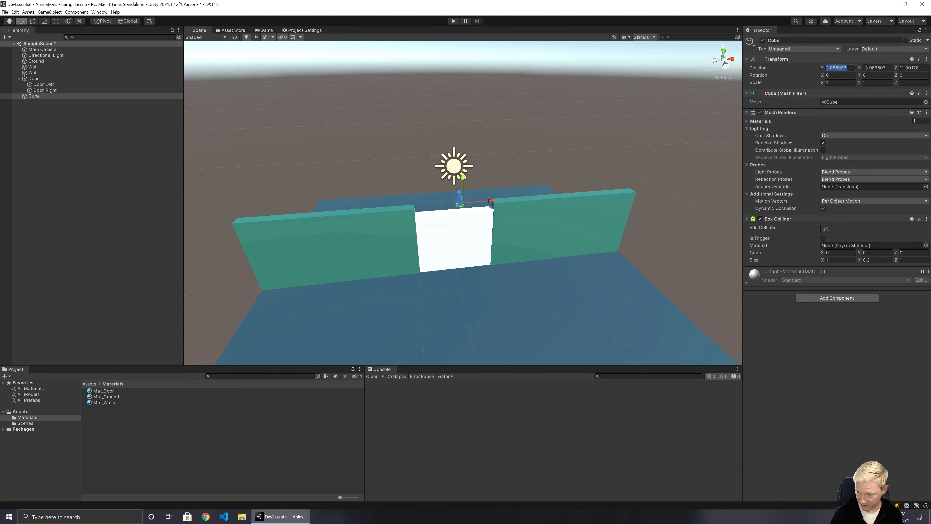
pyautogui.write('0')
pyautogui.press('Tab')
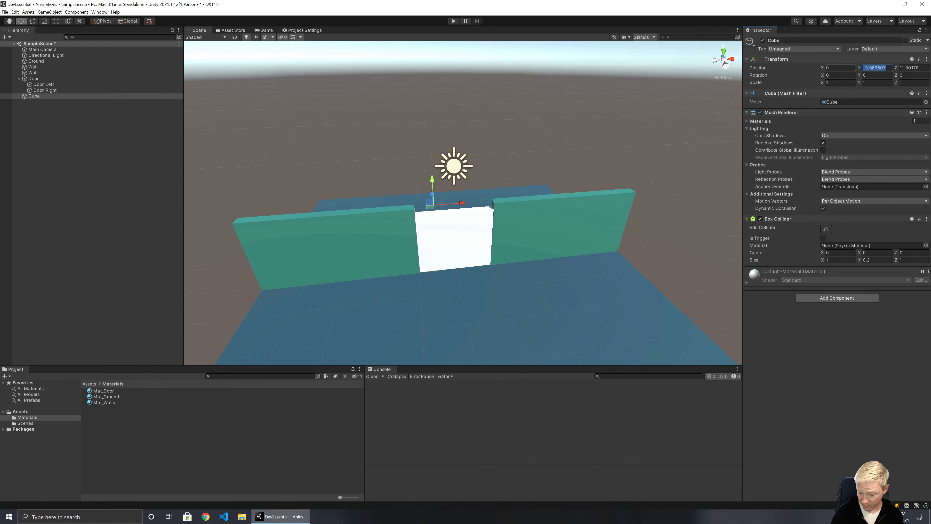
pyautogui.write('1.9')
pyautogui.press('Tab')
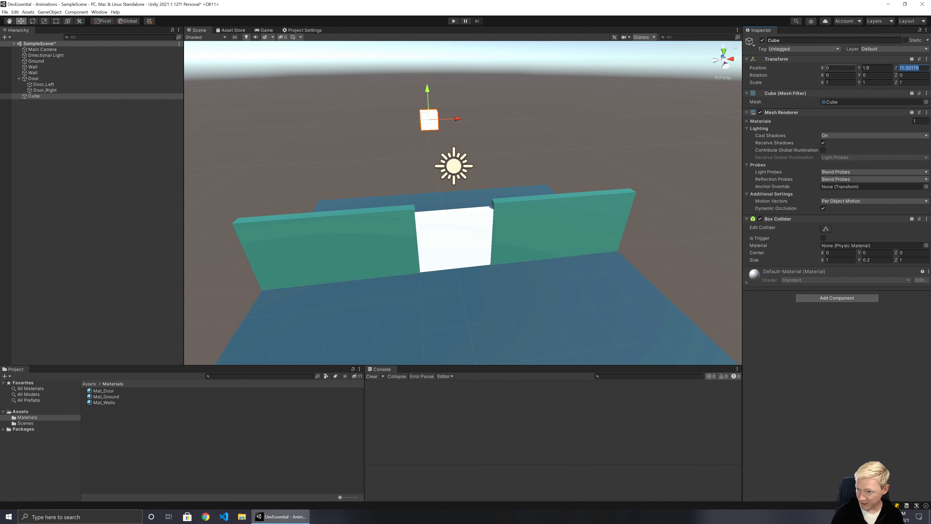
pyautogui.write('0')
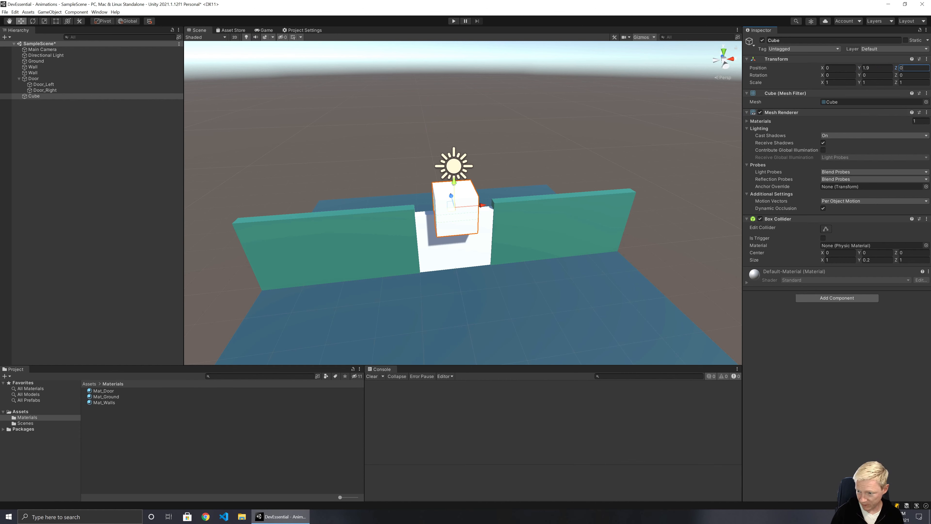
# Scale the cube above the doors to 2 on X, 0.2 on Y and 0.25 on Z
pyautogui.click(875, 82)
pyautogui.write('0.2')
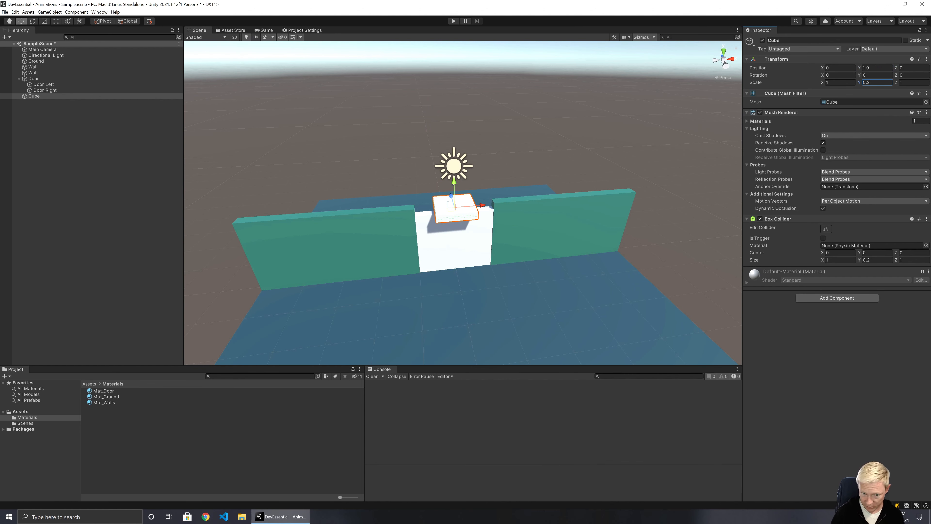
pyautogui.click(913, 82)
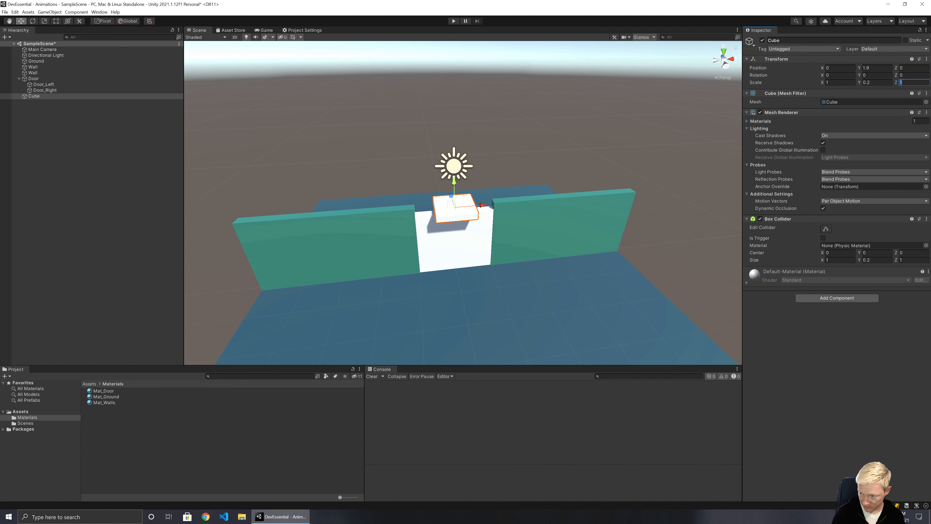
pyautogui.write('0.25')
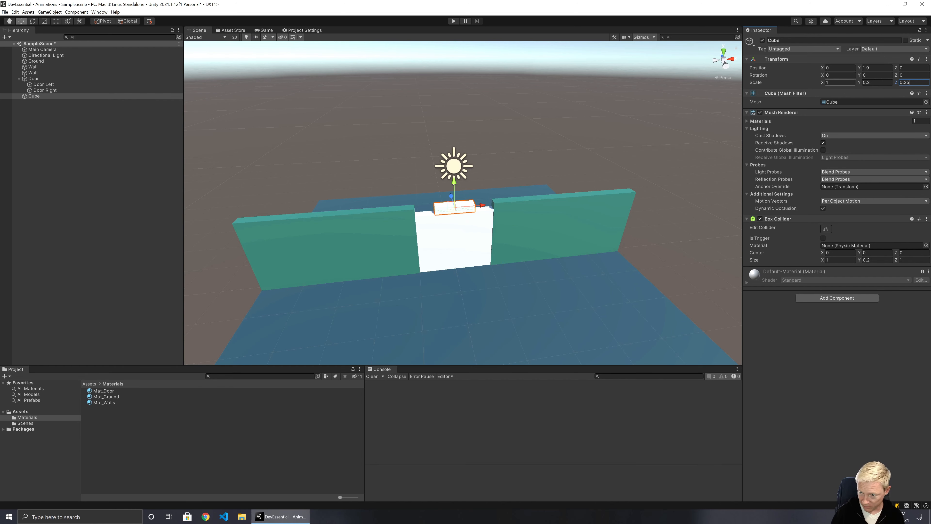
pyautogui.click(840, 82)
pyautogui.write('2')
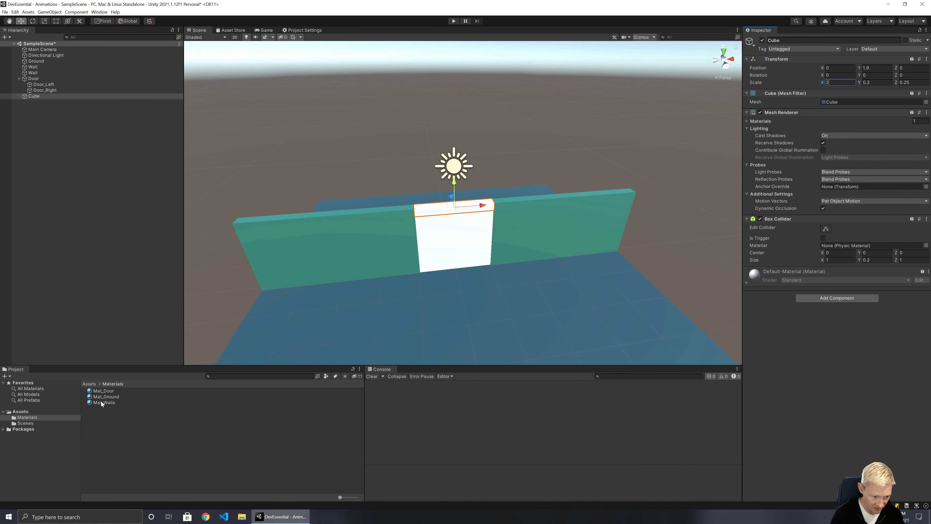
# Apply the Mat_Walls material to the cube above the doors and rename it Lintel
pyautogui.moveTo(101, 401); pyautogui.dragTo(30, 97)
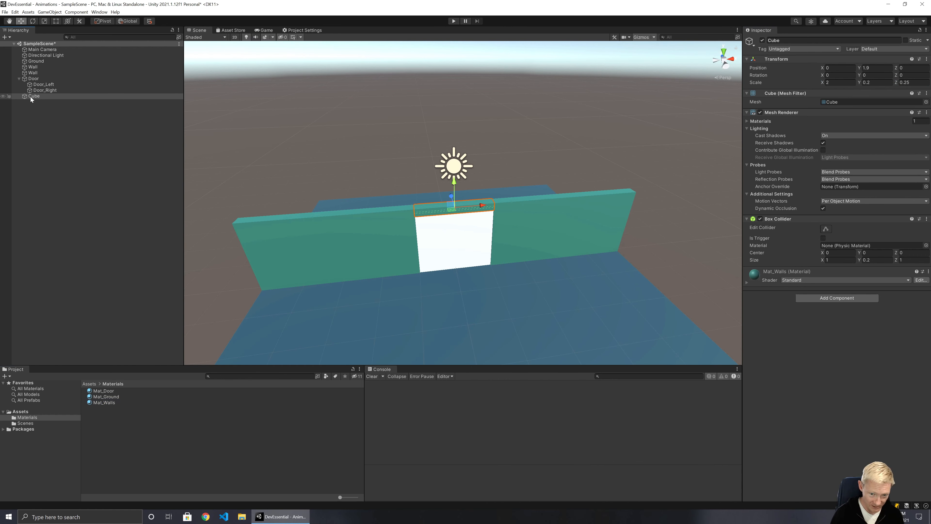
pyautogui.click(30, 97)
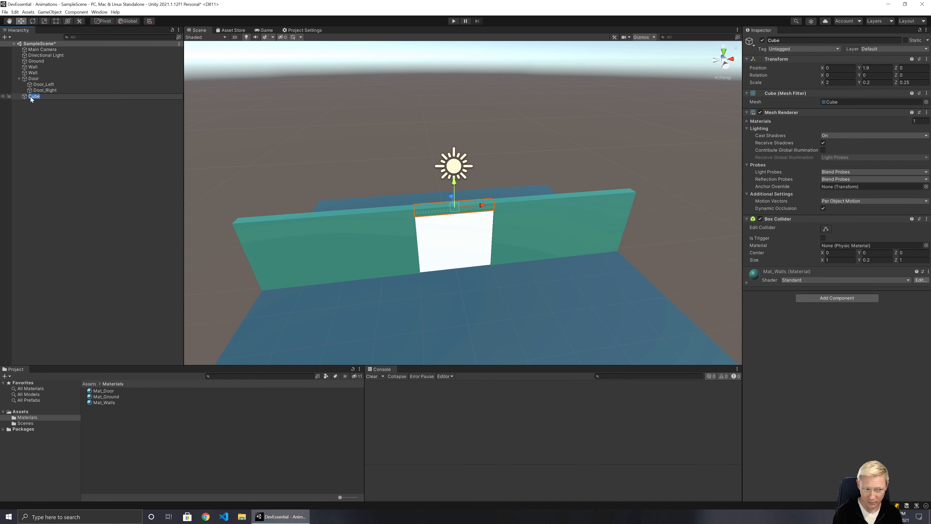
pyautogui.write('Lintel')
pyautogui.press('Return')
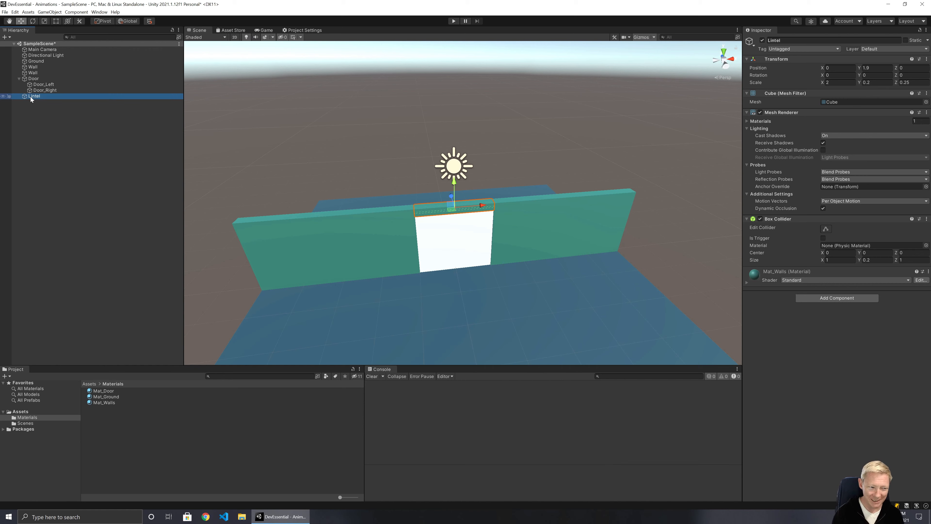
pyautogui.click(46, 130)
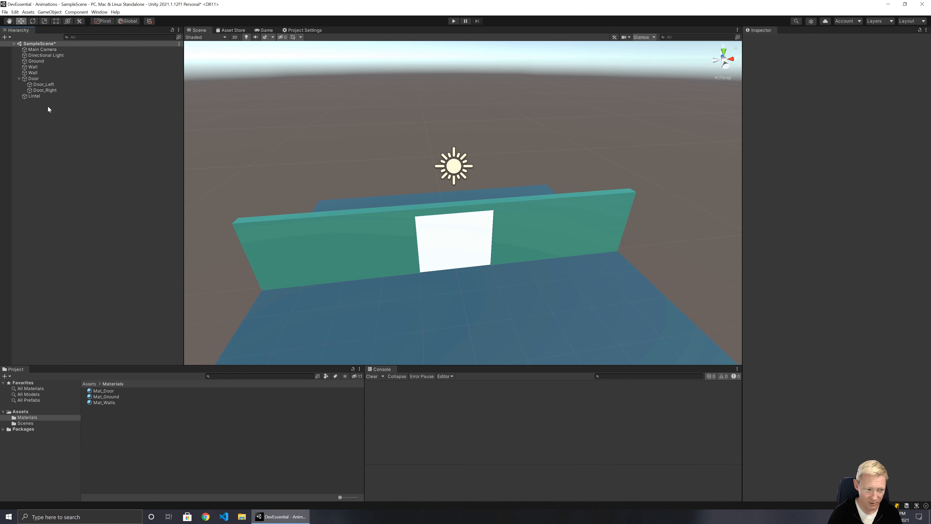
# Make Lintel a child of the Door object and view the doorway up close
pyautogui.moveTo(34, 96); pyautogui.dragTo(33, 79)
pyautogui.moveTo(524, 225); pyautogui.dragTo(502, 218, button='right')
pyautogui.press('w')
pyautogui.press('s')
pyautogui.press('s')
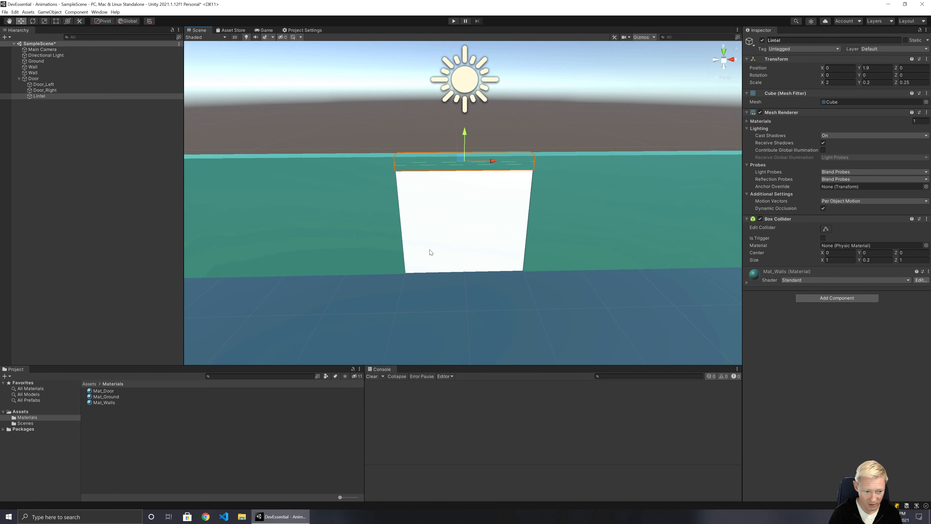
# Change the Mat_Door material's albedo color to brown, hexadecimal 63471F
pyautogui.click(113, 390)
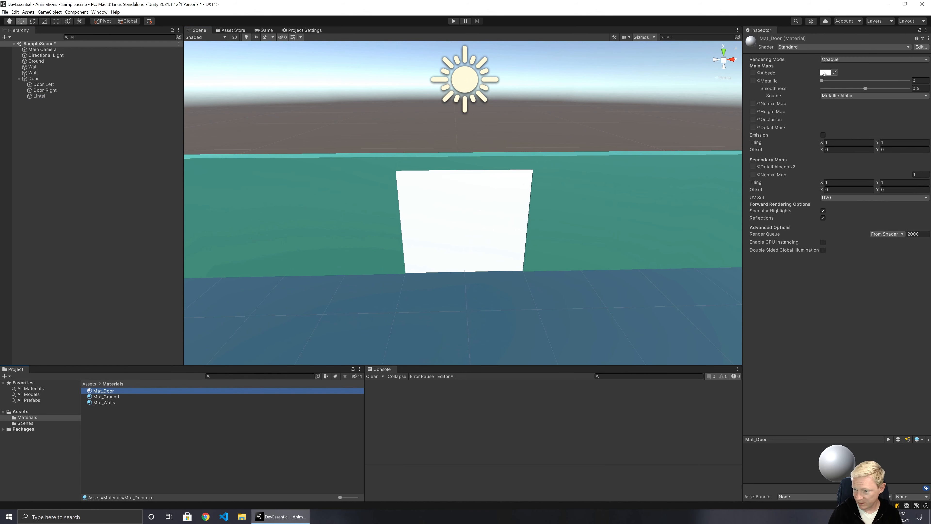
pyautogui.click(825, 72)
pyautogui.click(895, 110)
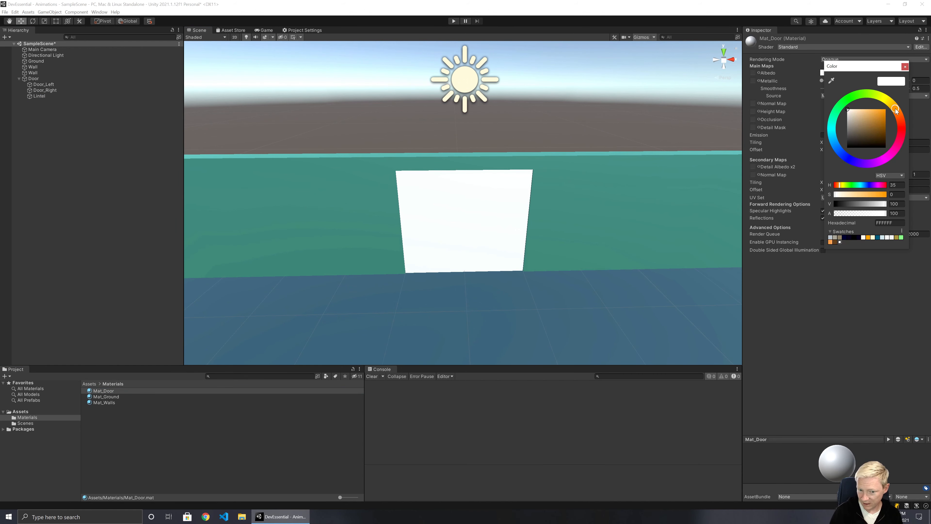
pyautogui.moveTo(872, 120)
pyautogui.mouseDown()
pyautogui.moveTo(892, 101)
pyautogui.moveTo(862, 114)
pyautogui.moveTo(874, 134)
pyautogui.mouseUp()
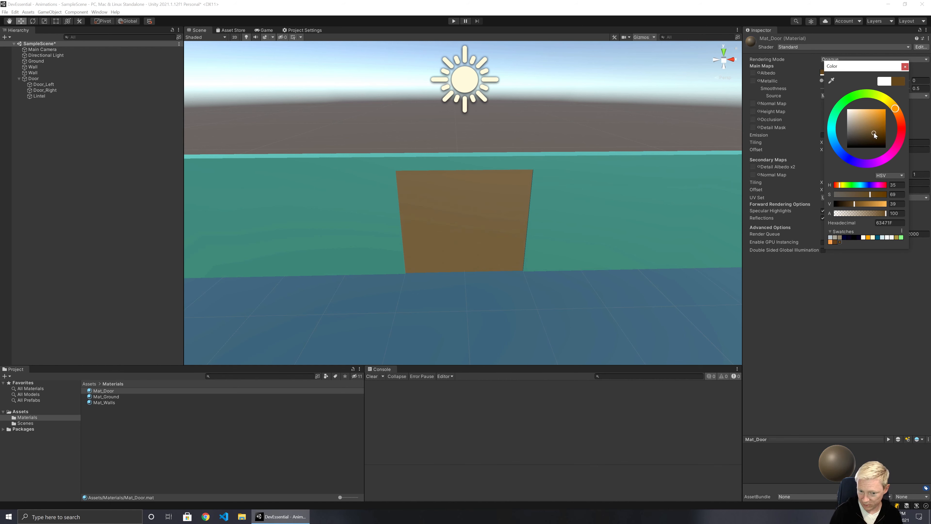
pyautogui.click(905, 66)
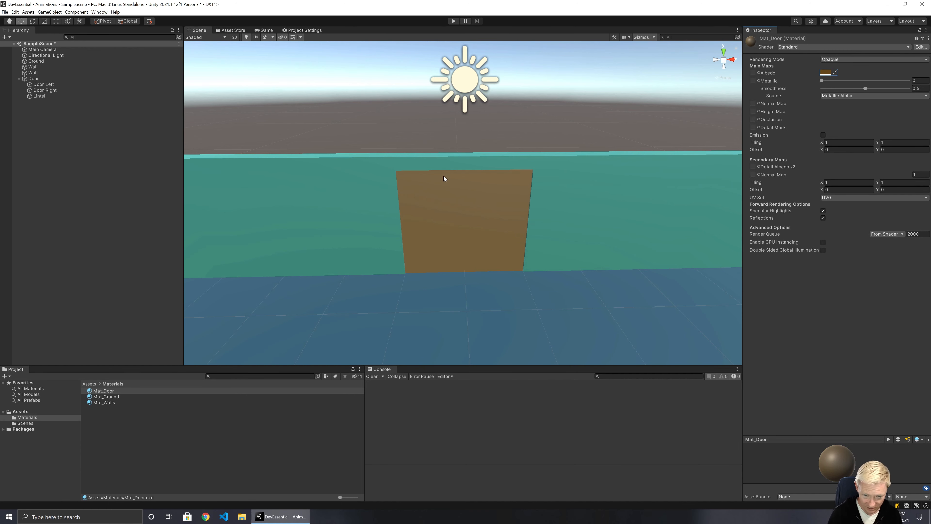
# Select the Door parent object and save the scene
pyautogui.keyDown('alt'); pyautogui.moveTo(473, 214); pyautogui.dragTo(538, 210); pyautogui.keyUp('alt')
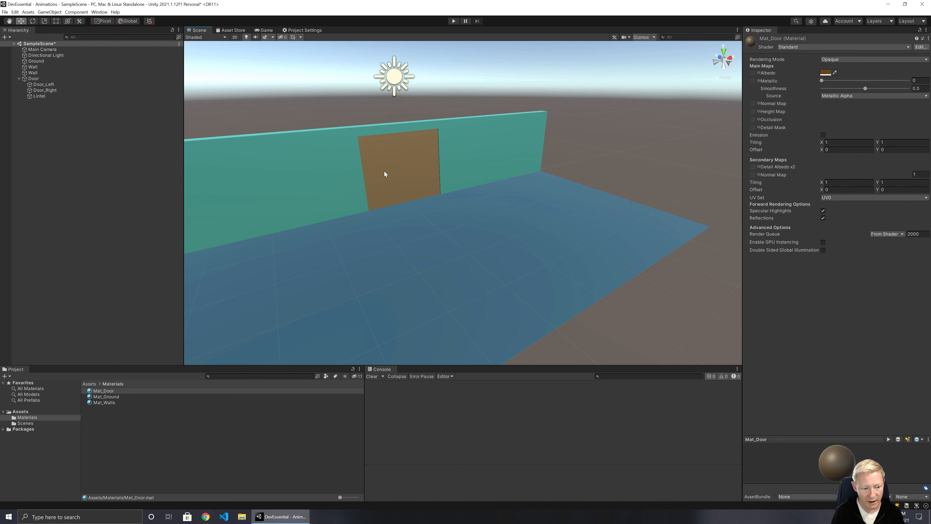
pyautogui.click(31, 78)
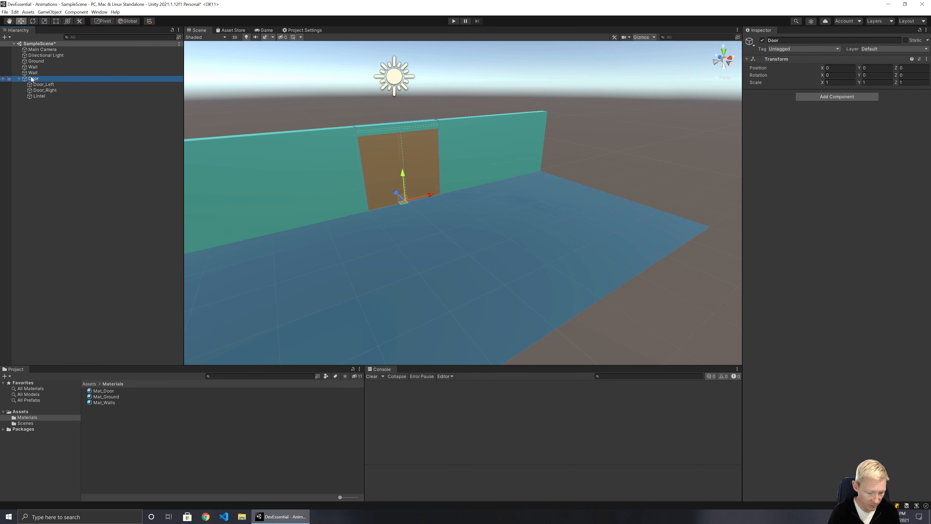
pyautogui.hotkey('ctrl', 's')
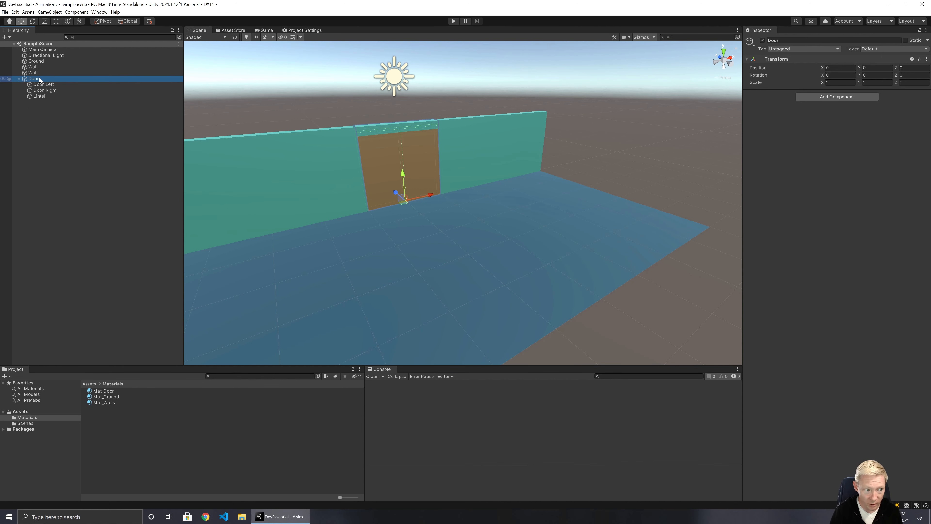
# Add an Animator component to the Door parent object
pyautogui.click(50, 103)
pyautogui.click(38, 80)
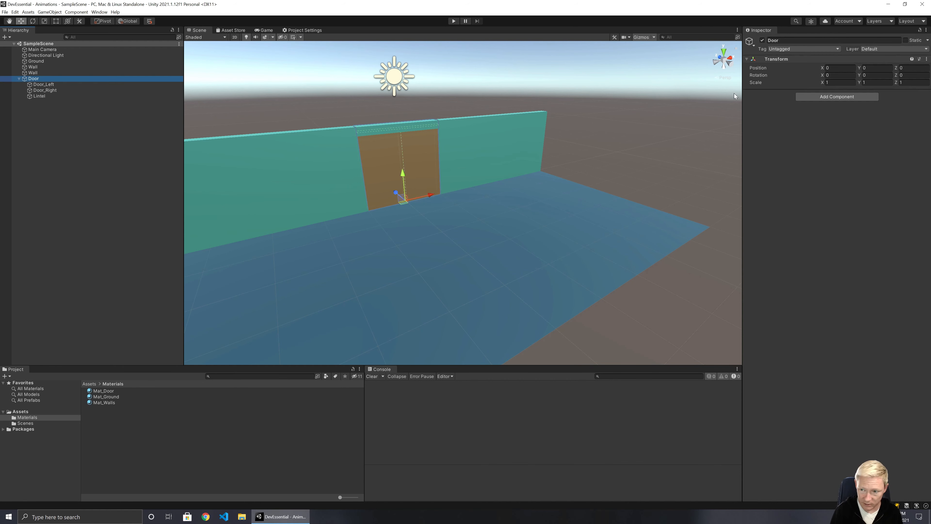
pyautogui.click(848, 96)
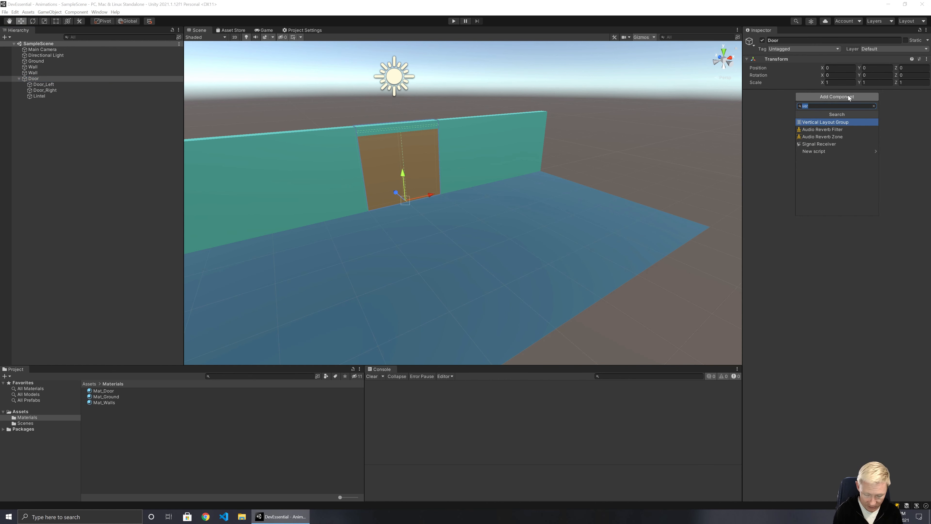
pyautogui.write('Anim')
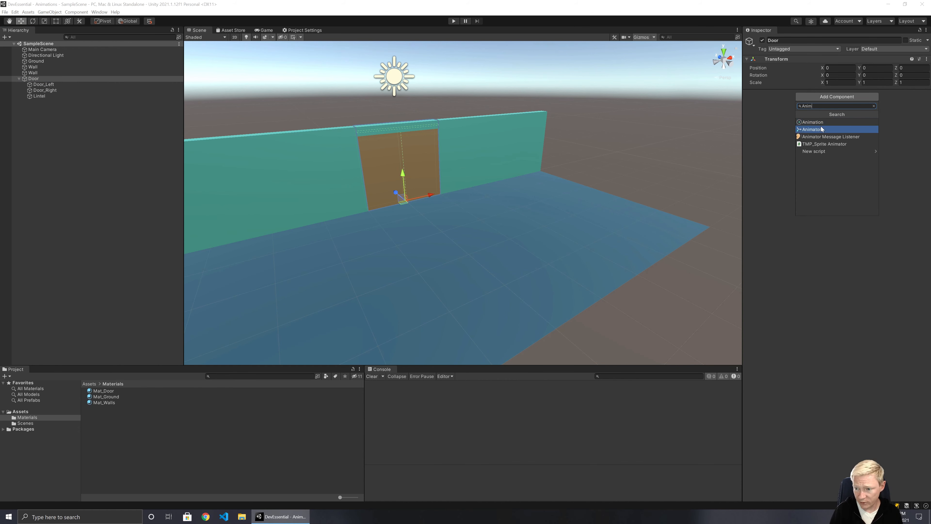
pyautogui.click(813, 129)
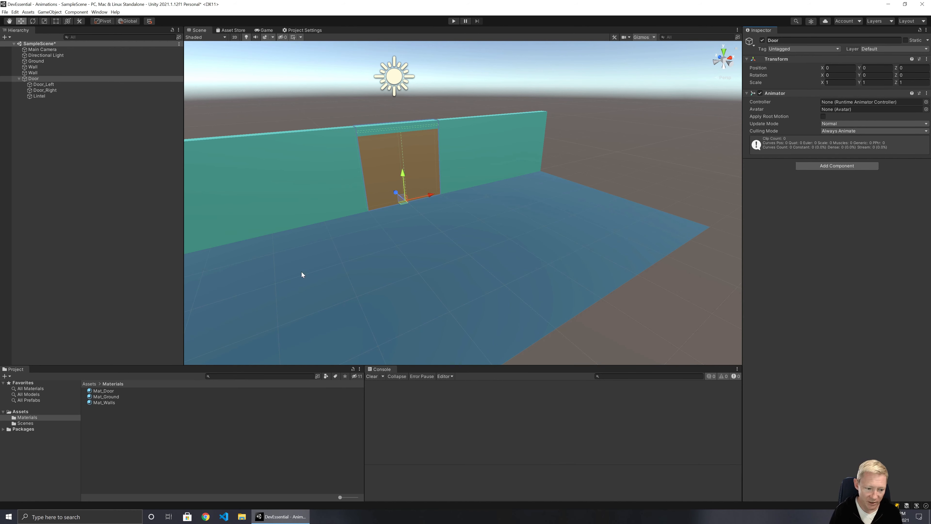
# Create a new folder named Animators directly under Assets
pyautogui.rightClick(19, 411)
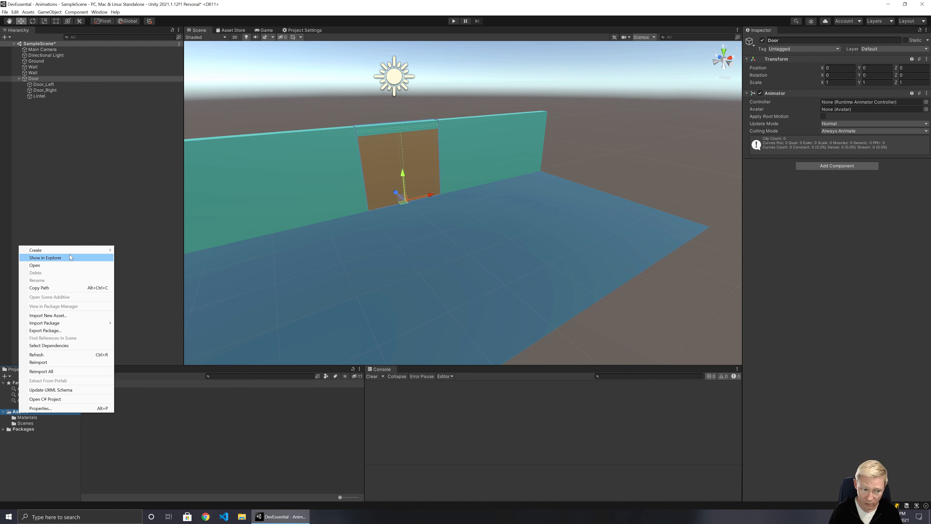
pyautogui.moveTo(77, 253)
pyautogui.click(146, 232)
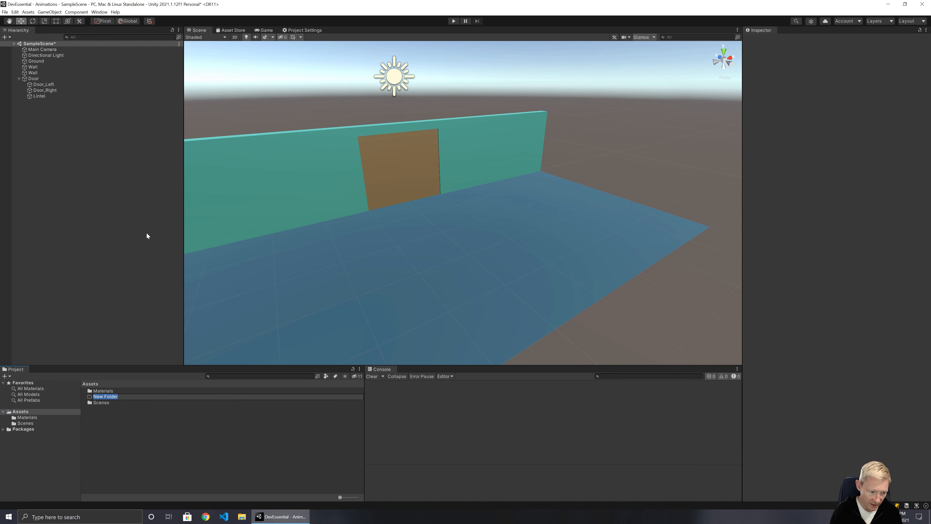
pyautogui.write('Animators')
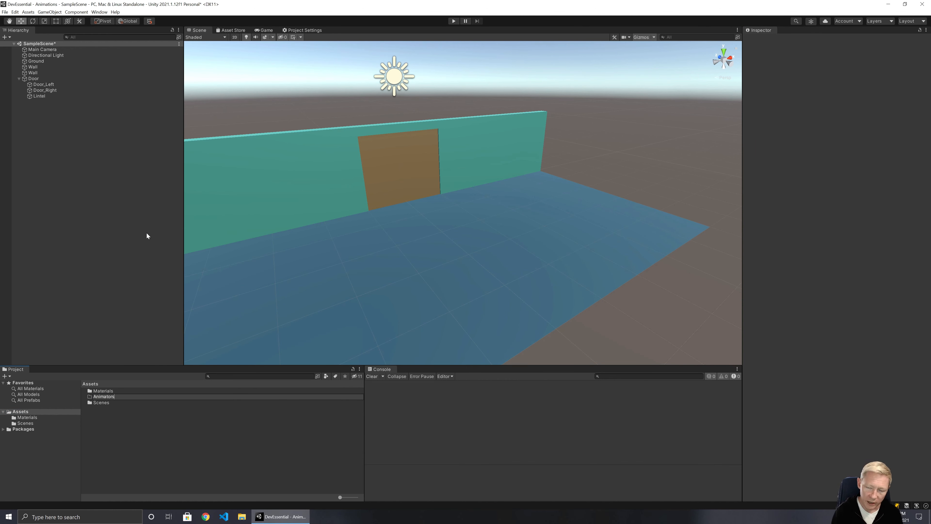
pyautogui.press('Return')
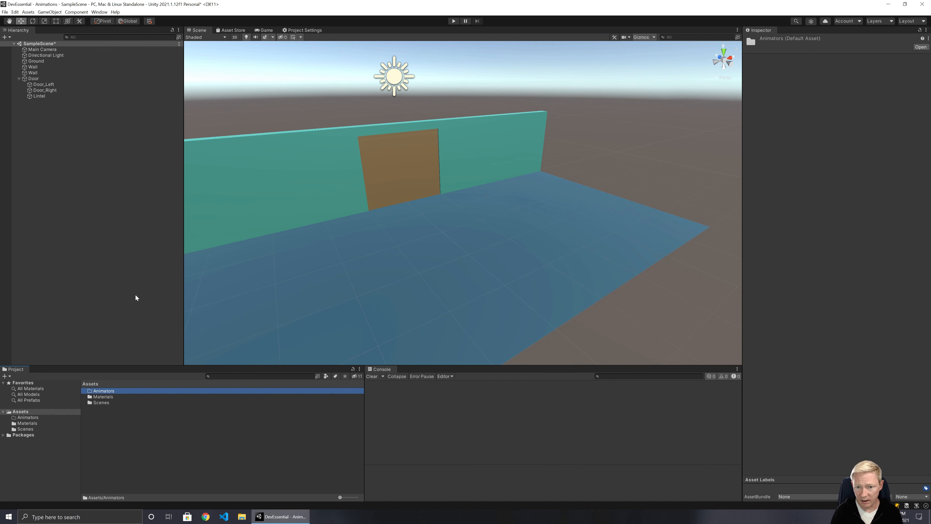
# Rename the Animators folder to Objects
pyautogui.press('F2')
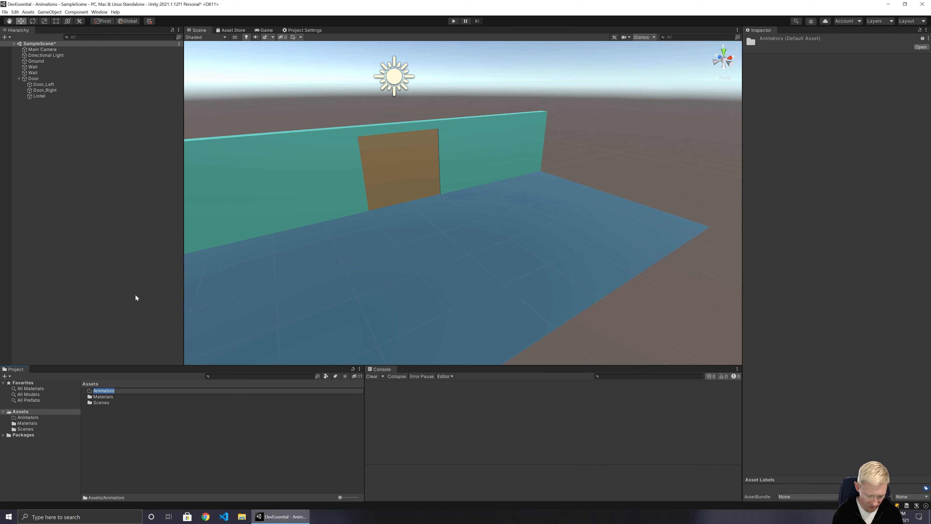
pyautogui.write('Objec')
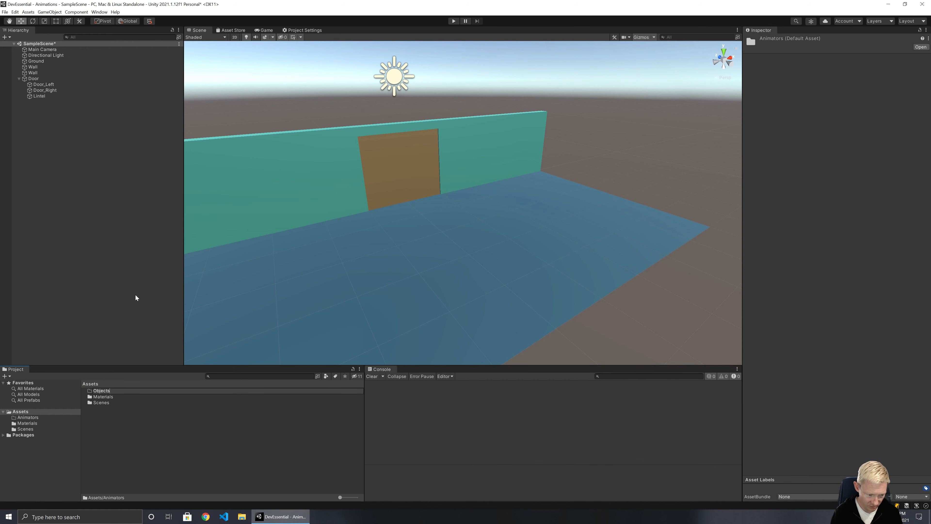
pyautogui.write('ts')
pyautogui.press('Return')
# Create a folder named Door inside the Objects folder
pyautogui.doubleClick(104, 398)
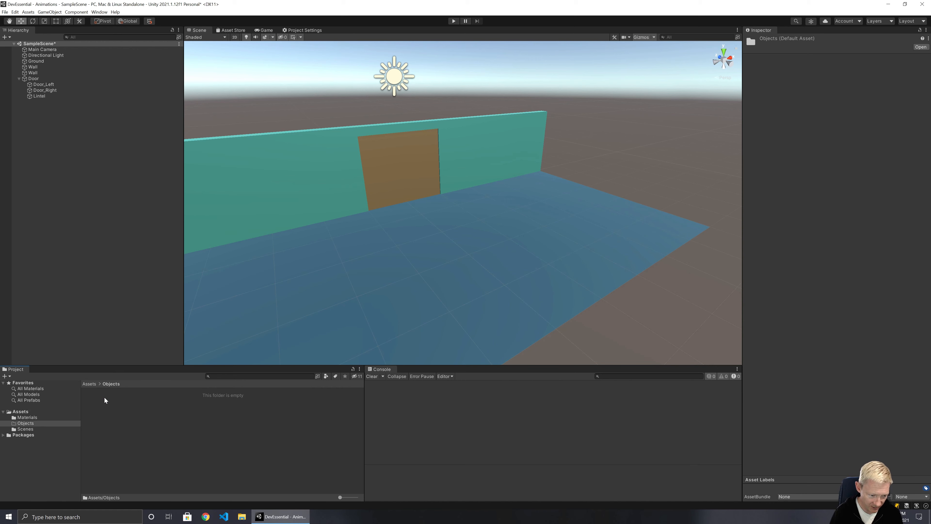
pyautogui.rightClick(104, 397)
pyautogui.moveTo(160, 236)
pyautogui.click(215, 232)
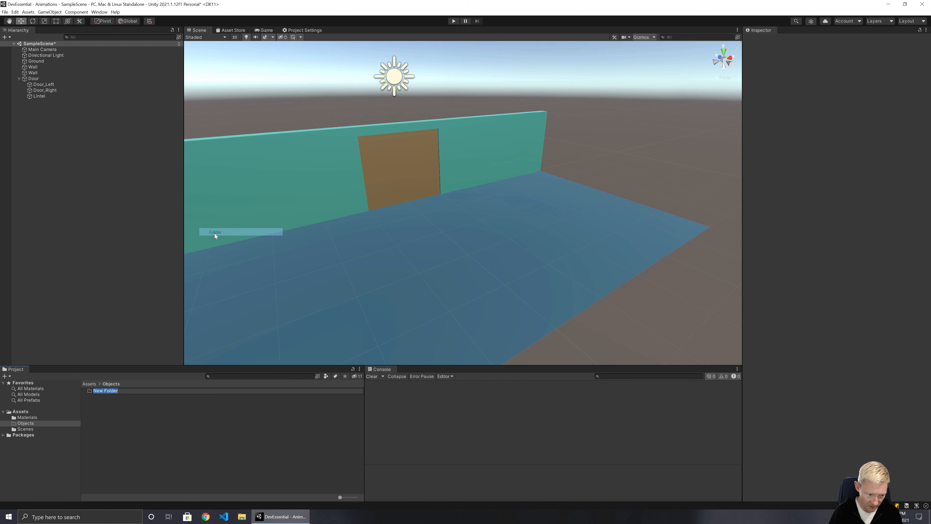
pyautogui.write('Doo')
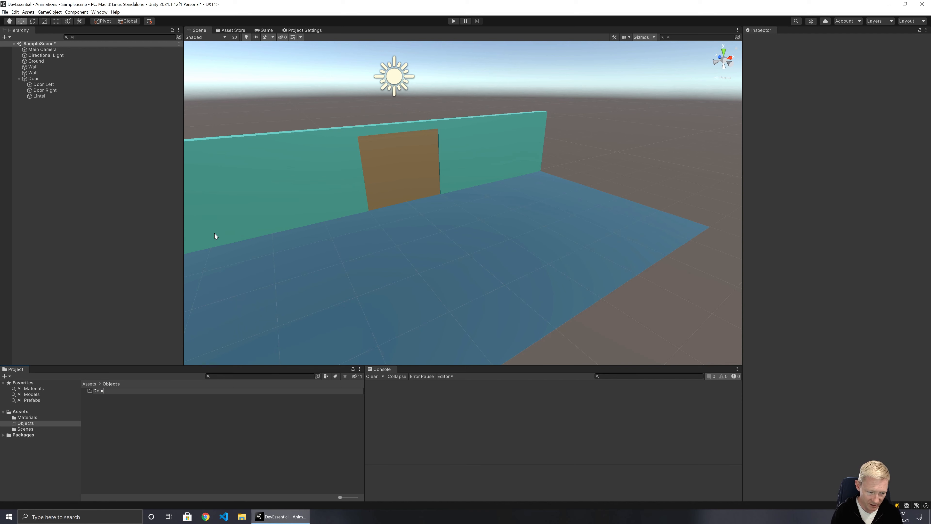
pyautogui.write('r')
pyautogui.press('Return')
# Create an Animator Controller named AnimController_Door inside the Objects/Door folder
pyautogui.doubleClick(106, 390)
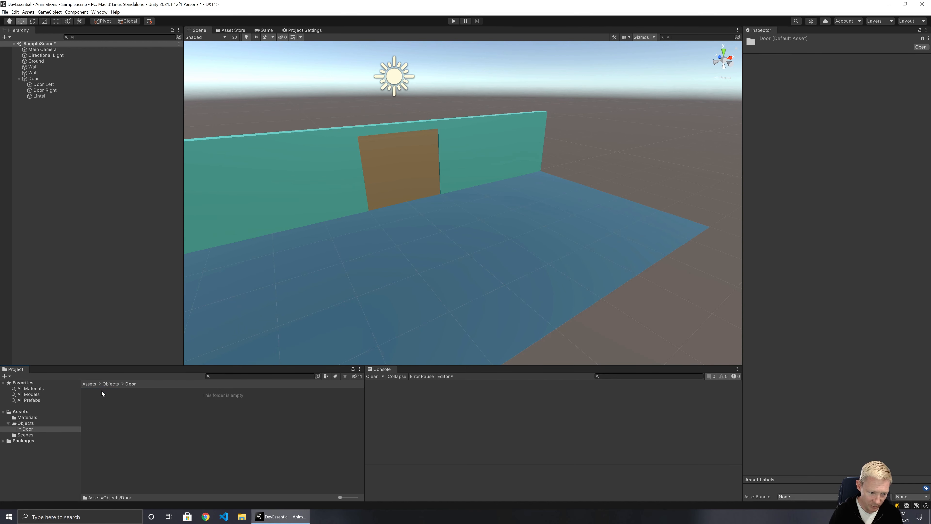
pyautogui.rightClick(102, 405)
pyautogui.moveTo(128, 241)
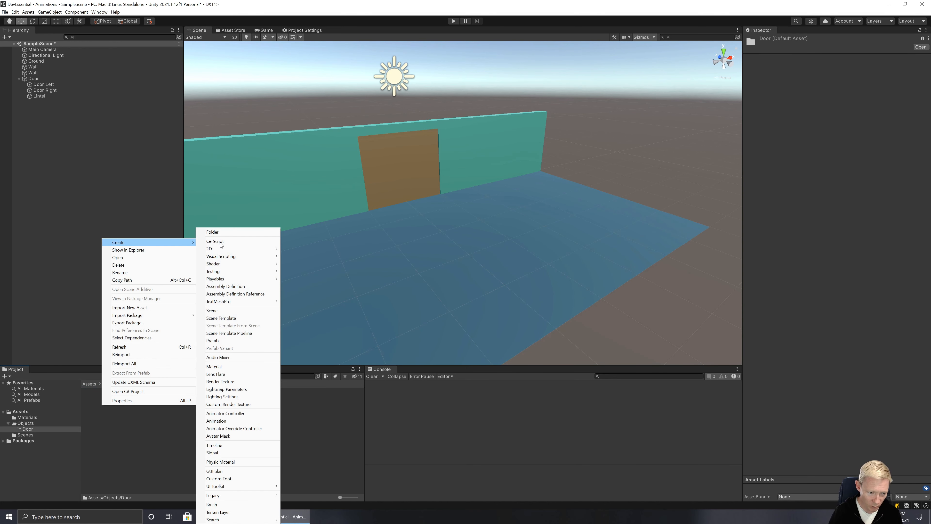
pyautogui.click(225, 412)
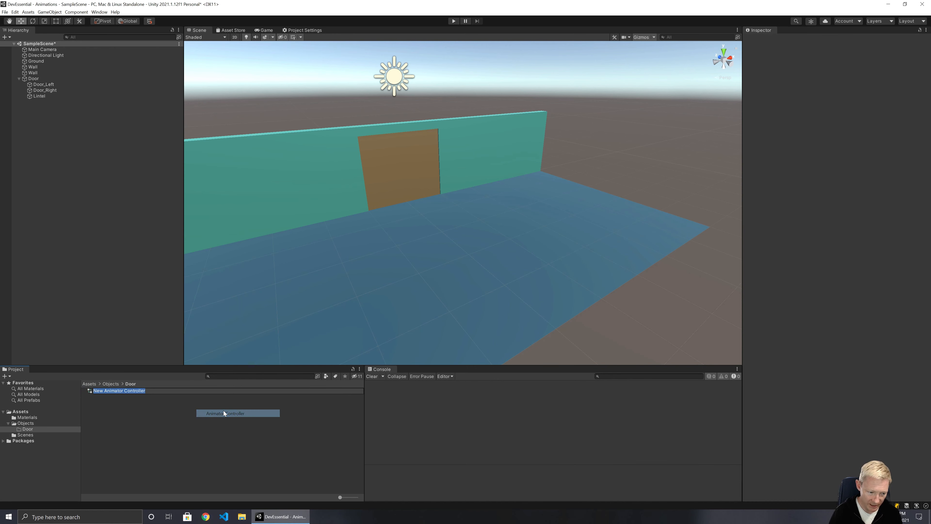
pyautogui.write('Ani')
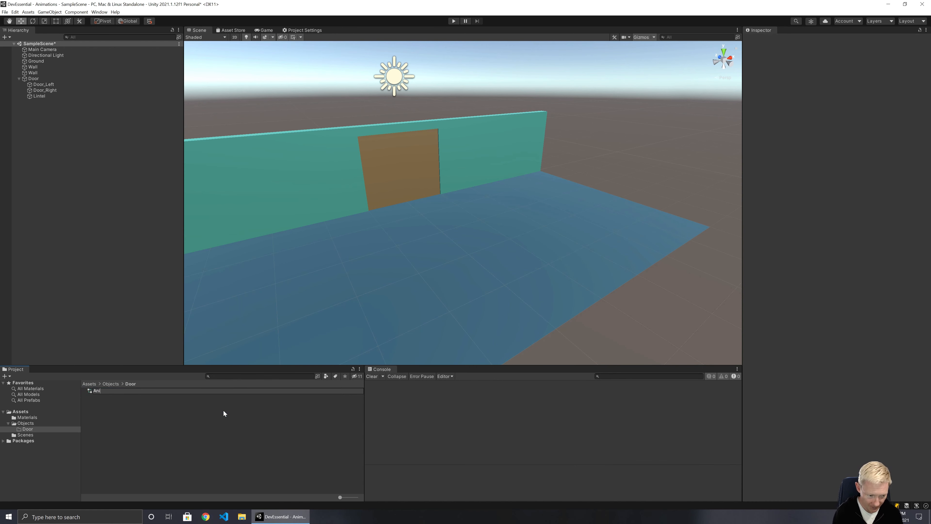
pyautogui.write('mController_')
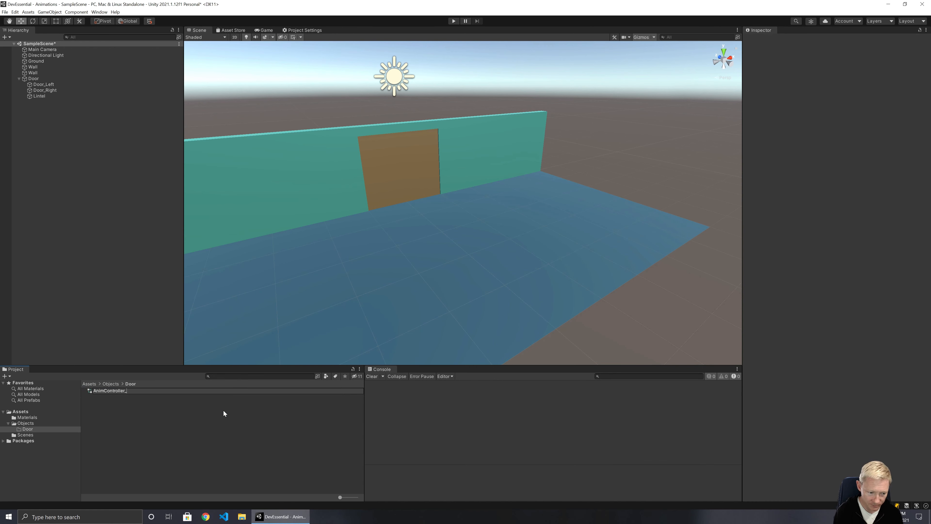
pyautogui.write('Door')
pyautogui.press('Return')
# Assign AnimController_Door as the controller of the Door object's Animator and open its state graph
pyautogui.click(32, 78)
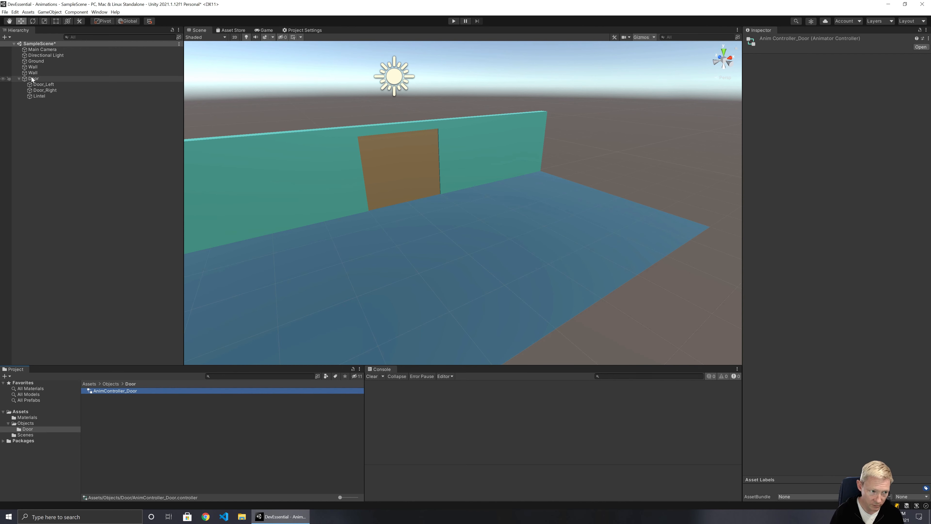
pyautogui.moveTo(105, 392); pyautogui.dragTo(849, 101)
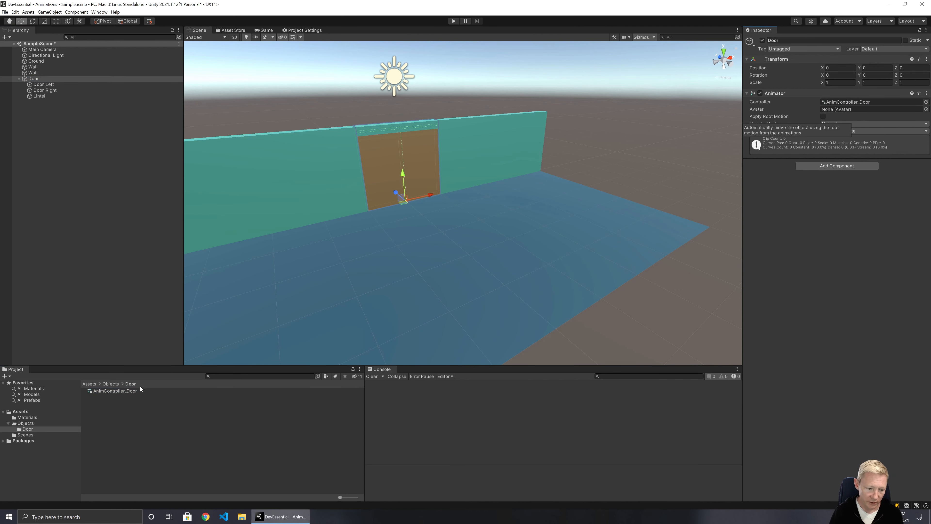
pyautogui.doubleClick(115, 390)
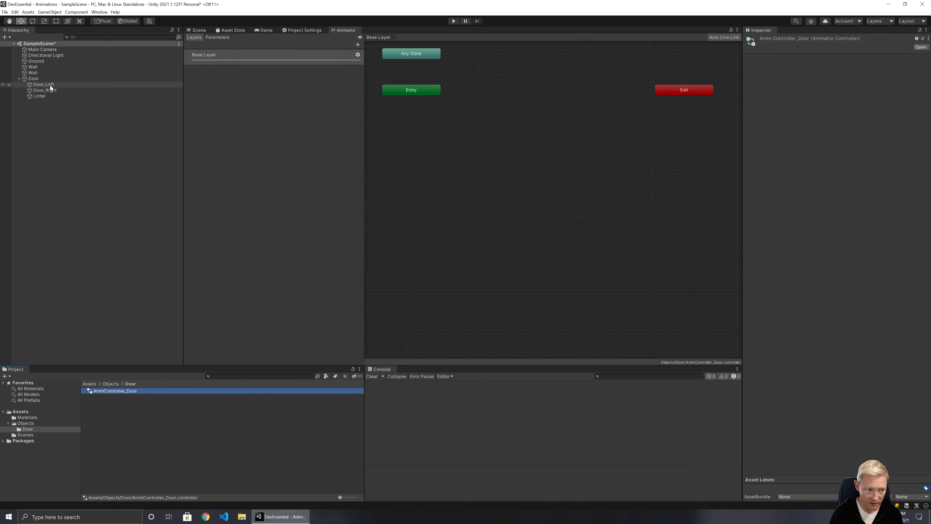
# Create an empty state in the Base Layer of AnimController_Door, inspect its settings and delete it
pyautogui.click(38, 77)
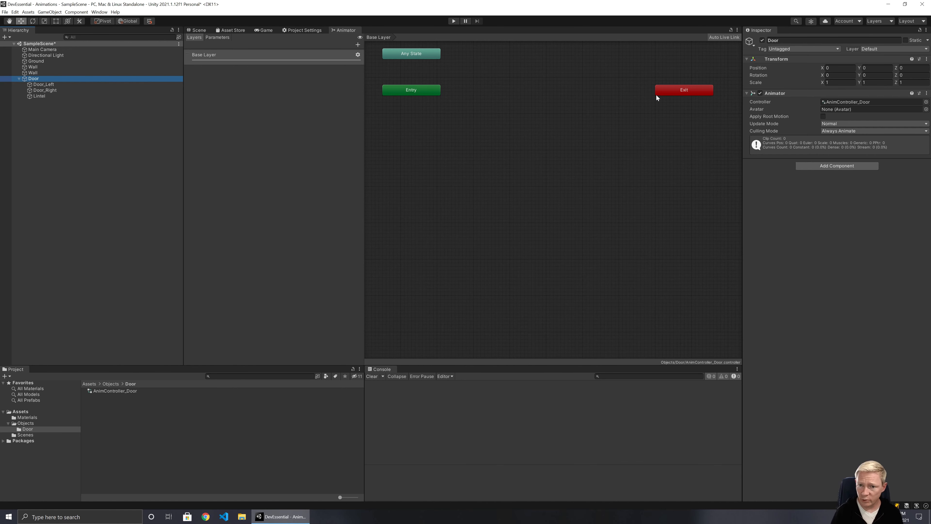
pyautogui.rightClick(512, 108)
pyautogui.moveTo(519, 114)
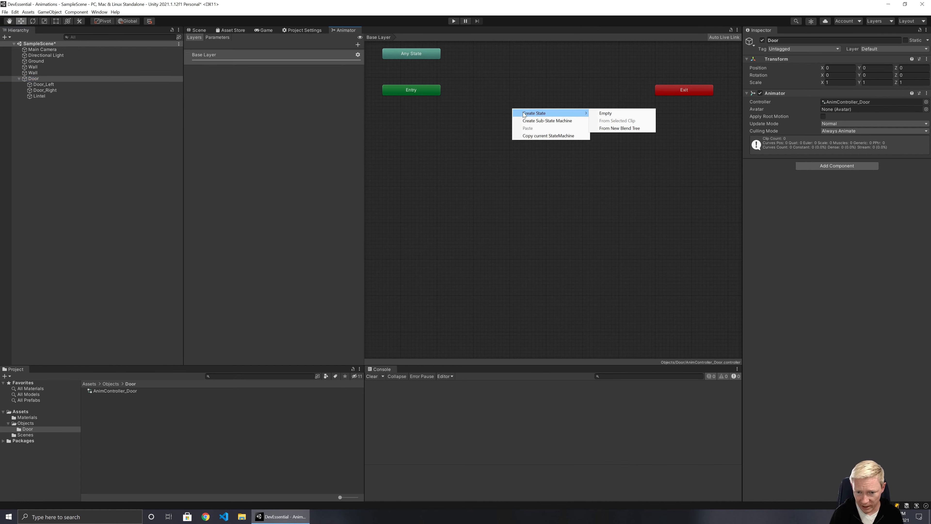
pyautogui.click(473, 113)
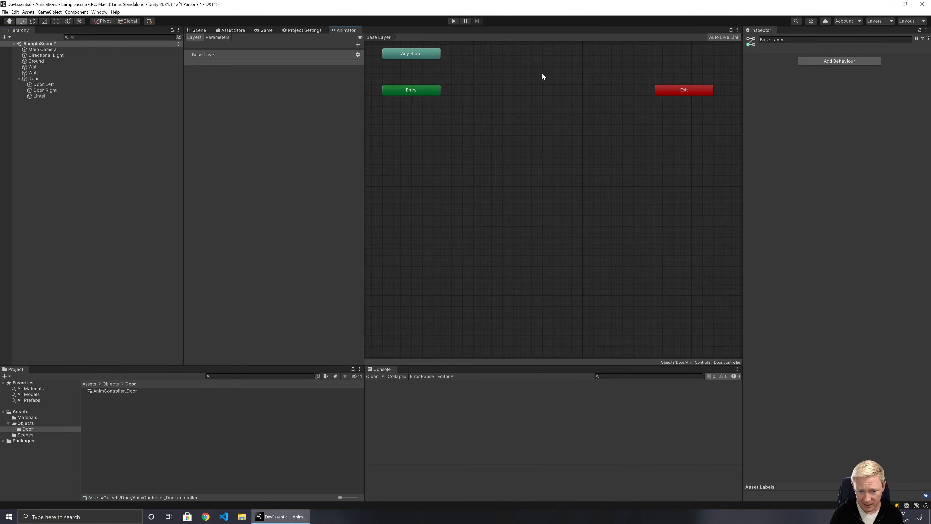
pyautogui.rightClick(498, 97)
pyautogui.moveTo(522, 104)
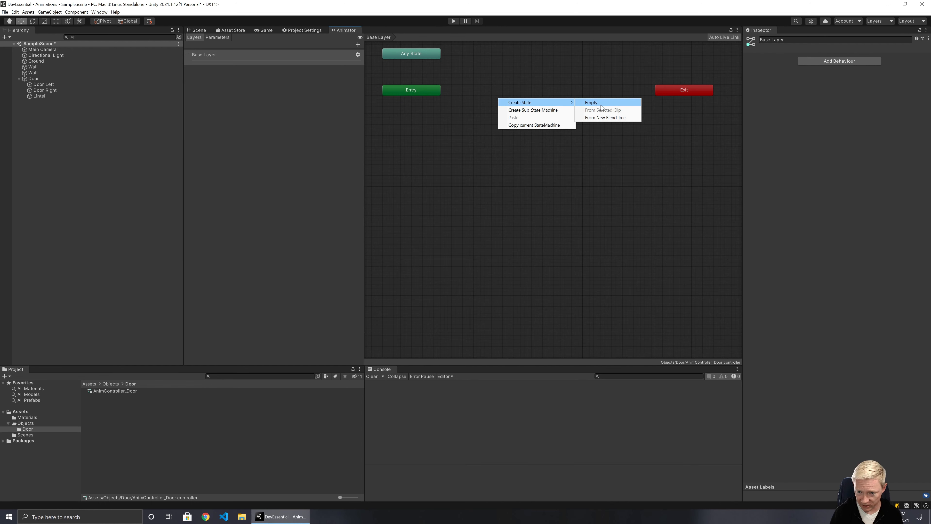
pyautogui.click(601, 107)
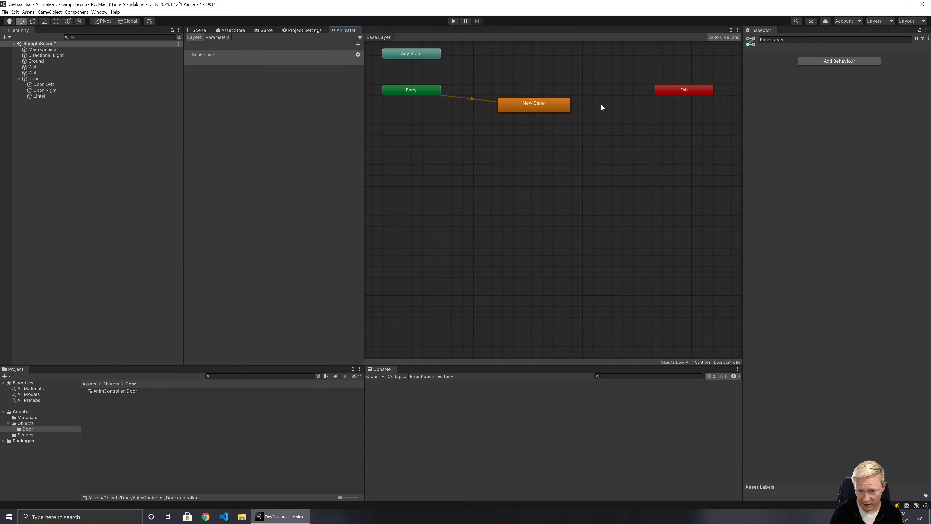
pyautogui.click(552, 105)
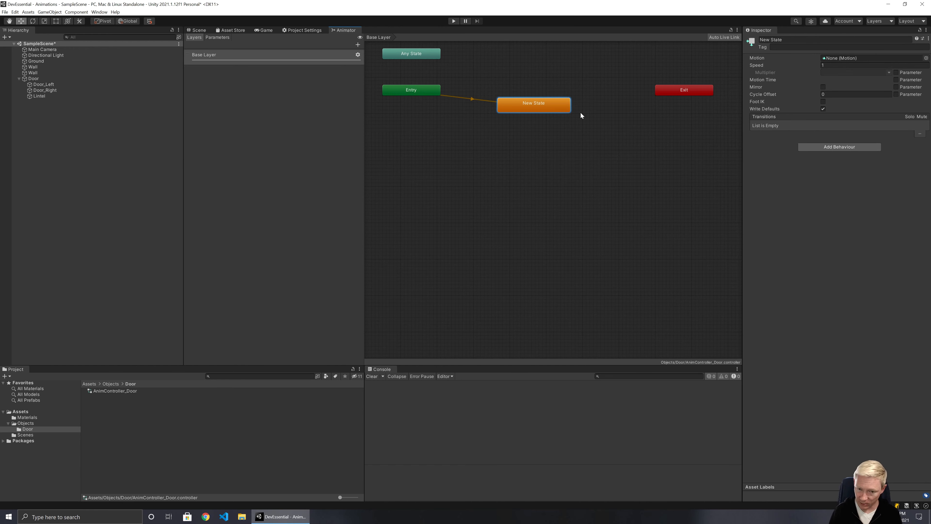
pyautogui.press('Delete')
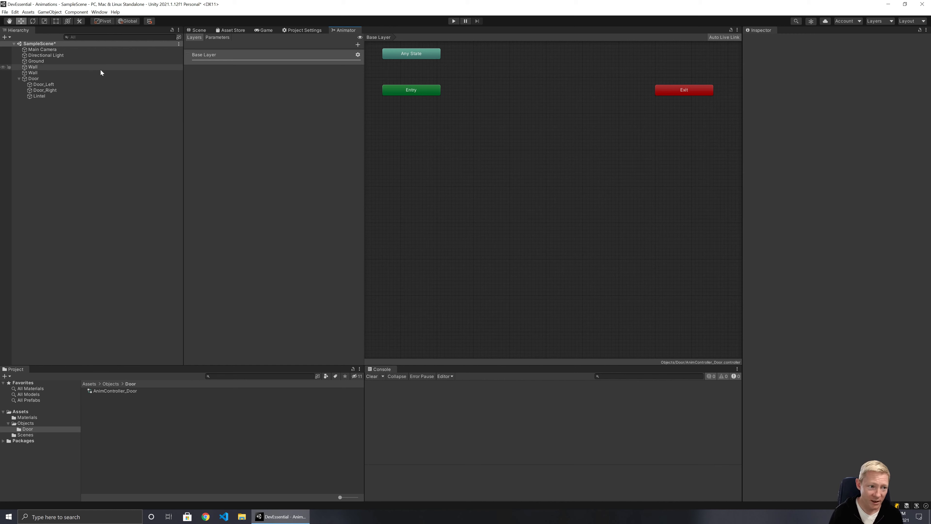
# Return to the Scene view with the Door object selected and open the Animation window for it
pyautogui.click(70, 78)
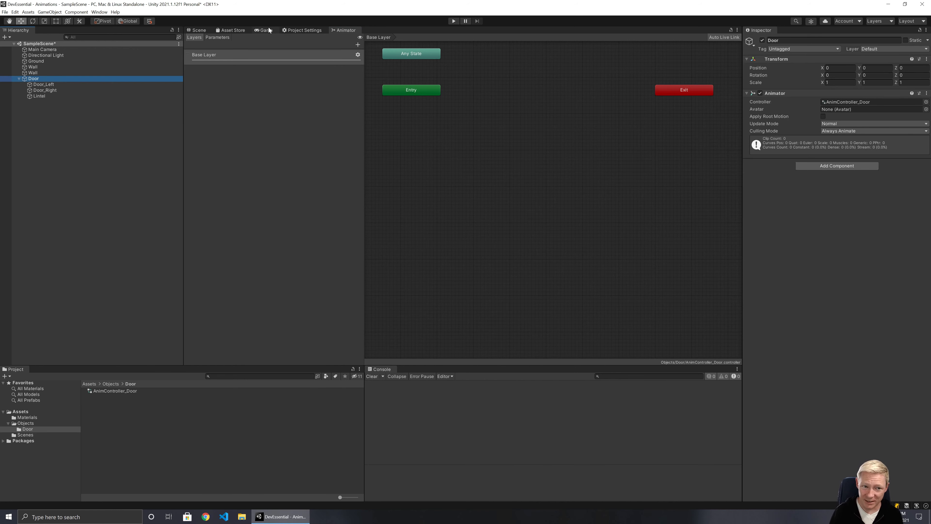
pyautogui.click(200, 30)
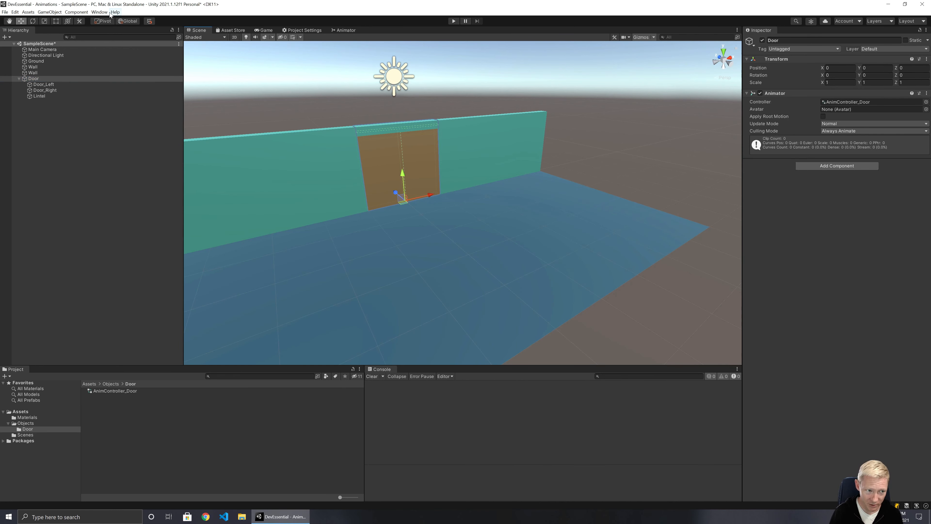
pyautogui.click(100, 12)
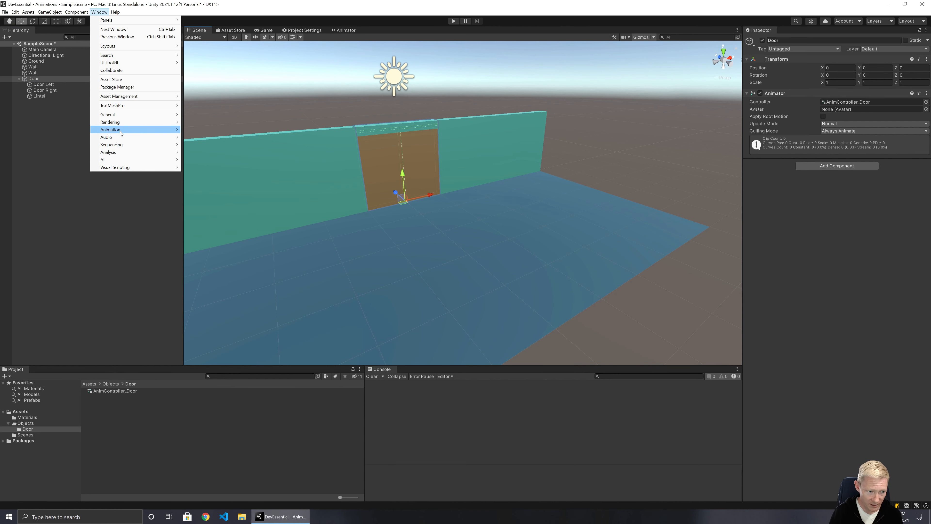
pyautogui.moveTo(153, 130)
pyautogui.click(201, 130)
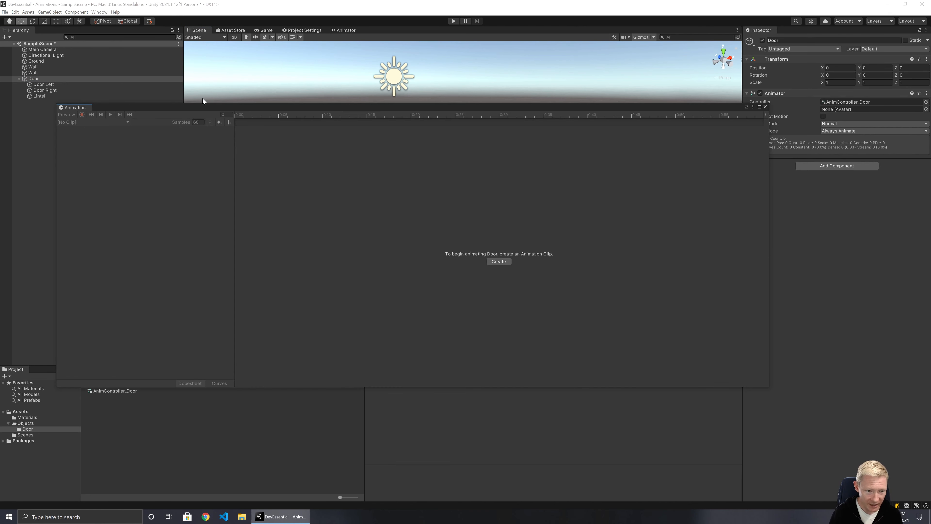
# Dock the Animation window and the Console beside the Project window so all three share the same area
pyautogui.moveTo(69, 109); pyautogui.dragTo(432, 394)
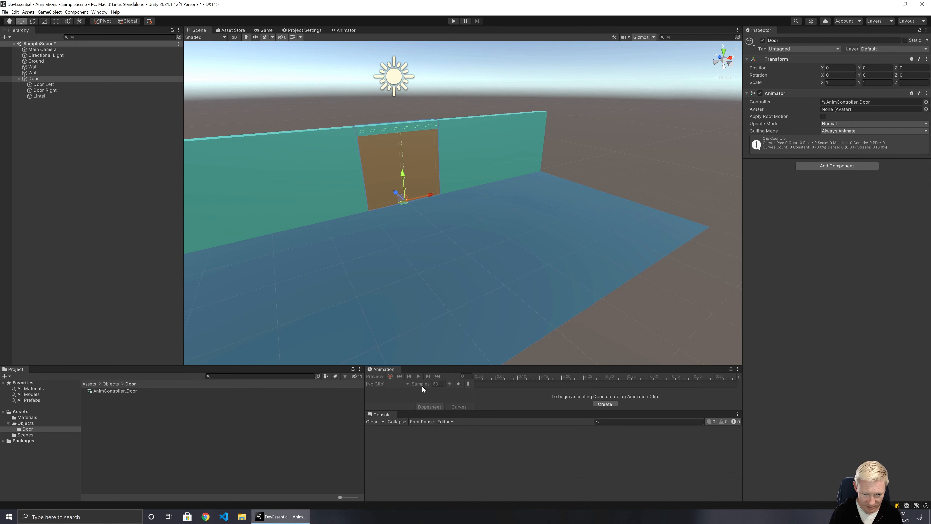
pyautogui.moveTo(386, 368); pyautogui.dragTo(67, 371)
pyautogui.moveTo(382, 372); pyautogui.dragTo(84, 370)
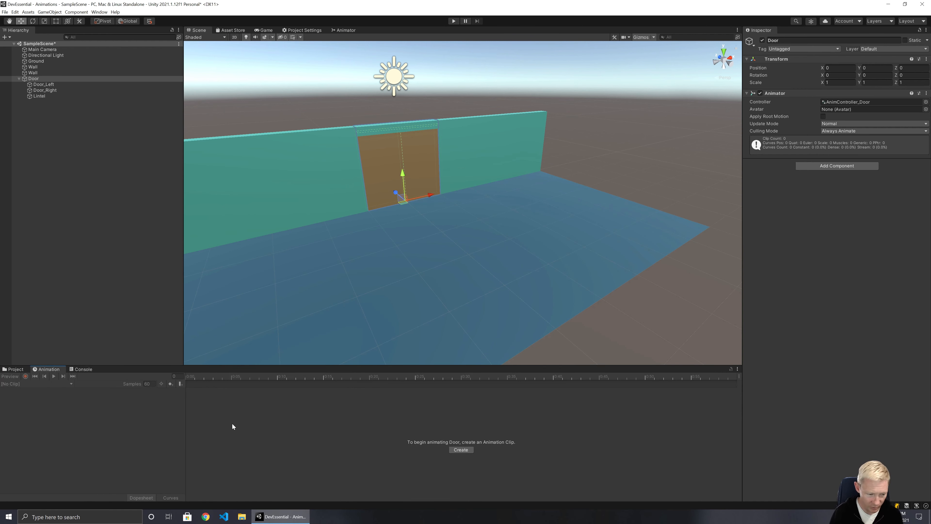
# Create an animation clip named Anim_OpenDoor for the Door object in the Objects/Door folder
pyautogui.click(33, 79)
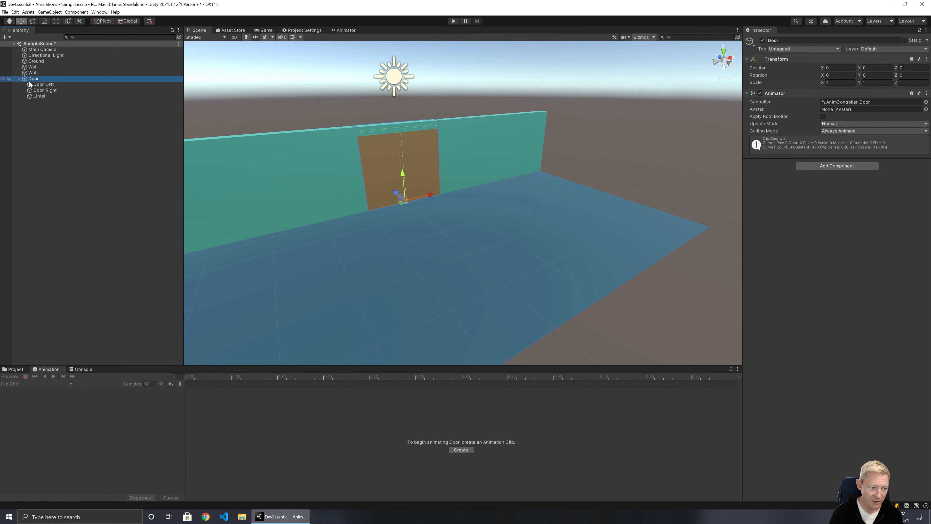
pyautogui.click(2, 220)
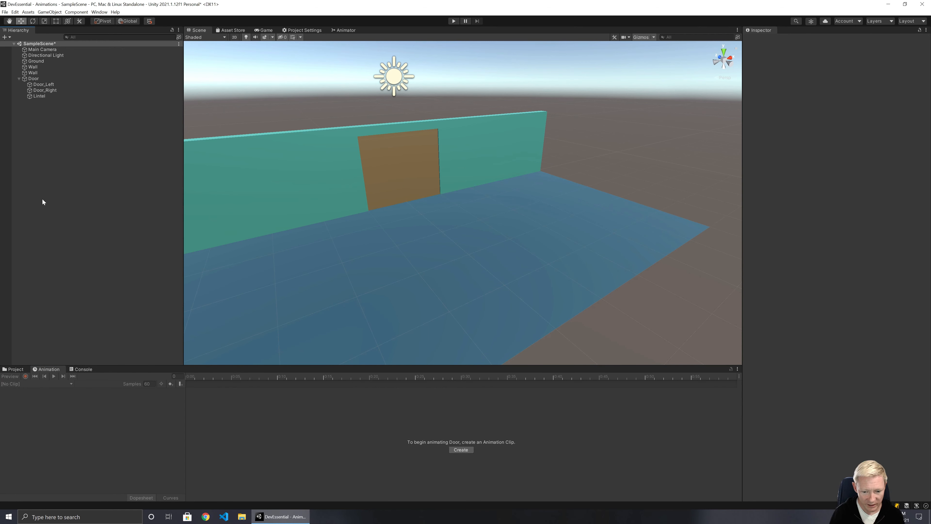
pyautogui.click(84, 78)
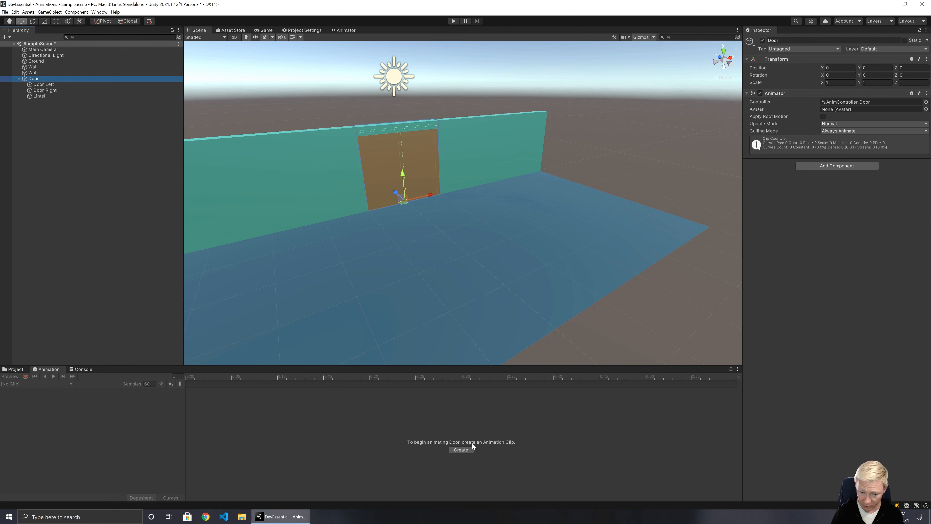
pyautogui.click(461, 449)
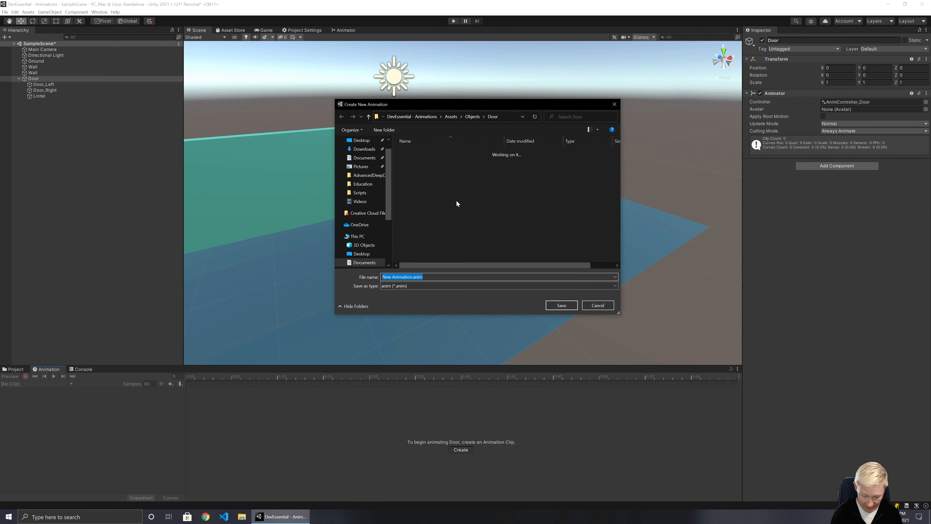
pyautogui.write('Anim_')
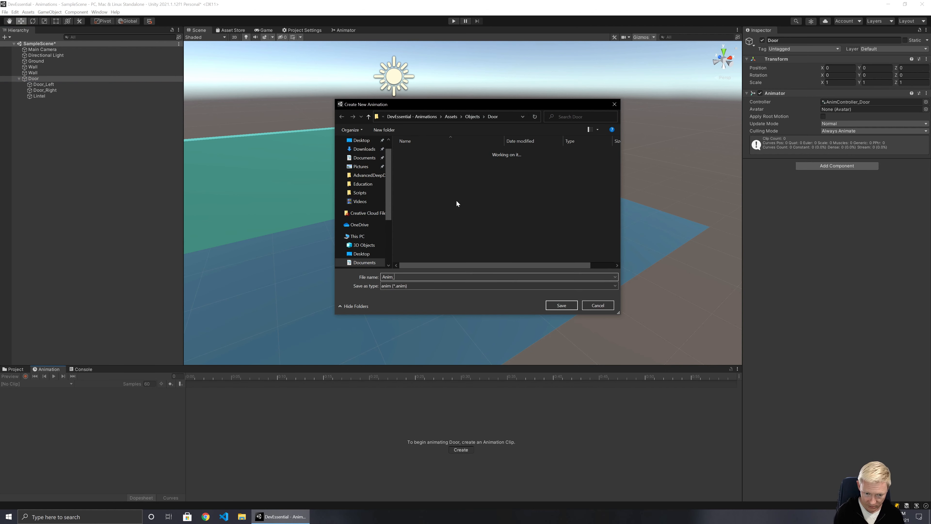
pyautogui.write('DoorOpen')
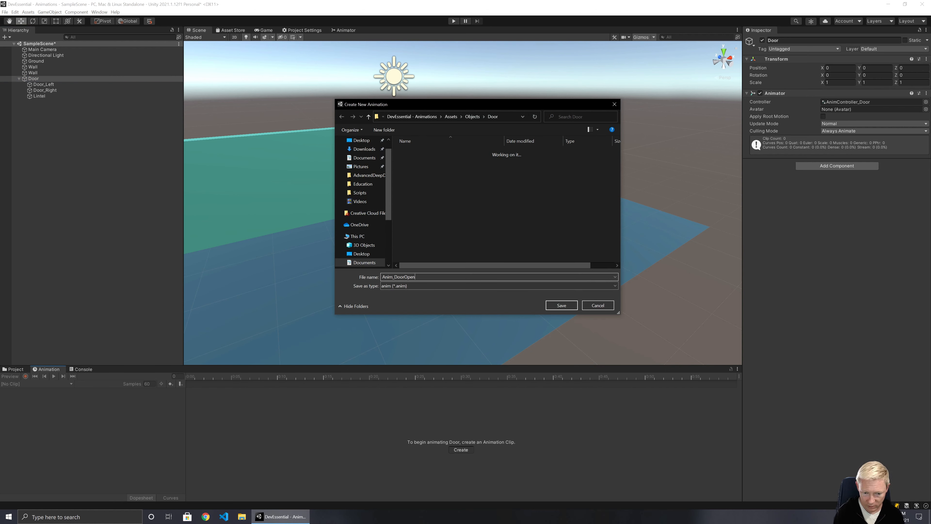
pyautogui.press('BackSpace')
pyautogui.press('BackSpace')
pyautogui.press('BackSpace')
pyautogui.press('BackSpace')
pyautogui.press('BackSpace')
pyautogui.press('BackSpace')
pyautogui.press('BackSpace')
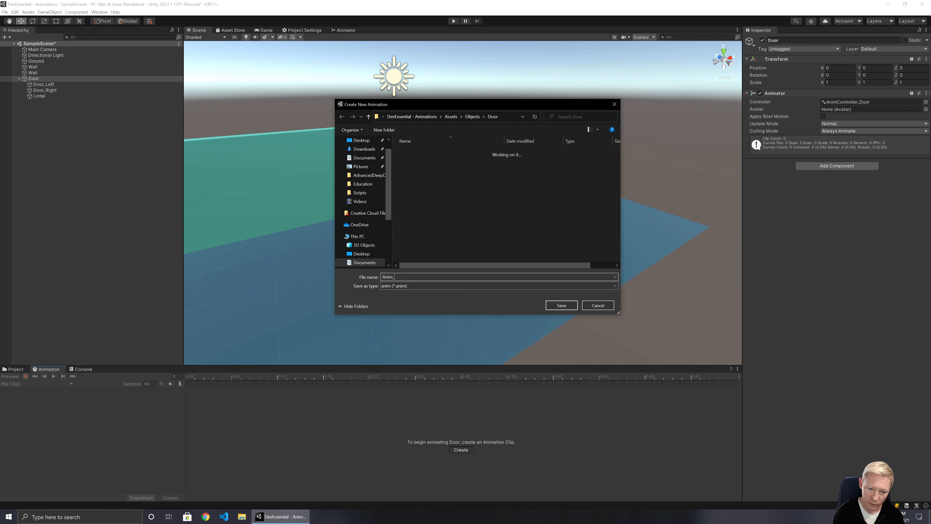
pyautogui.write('OpenDoor')
pyautogui.press('Return')
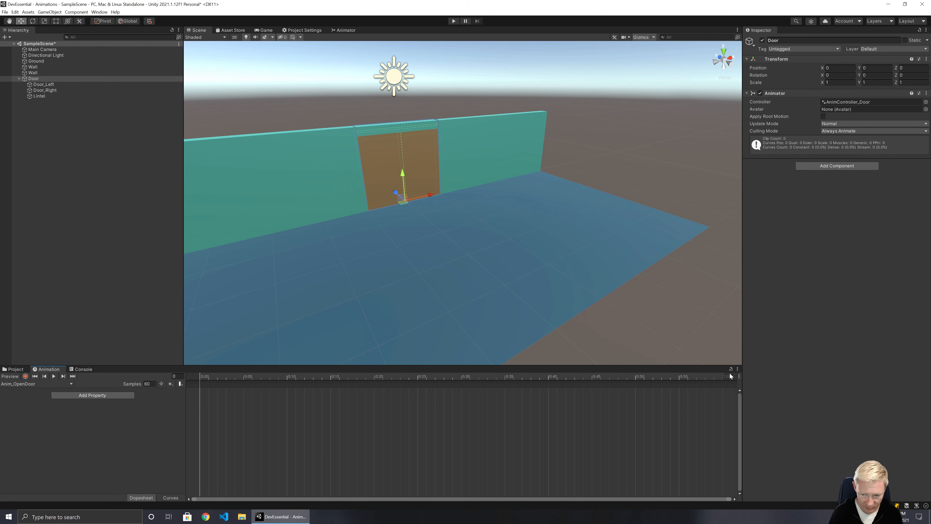
# Add the Position property of Door_Left's Transform to the Anim_OpenDoor clip and expand its x, y and z channels
pyautogui.press('q')
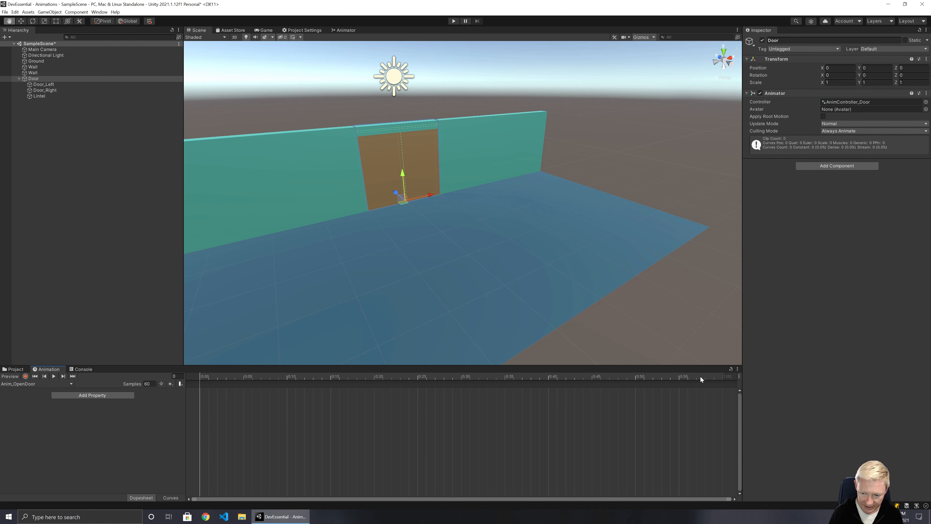
pyautogui.click(739, 376)
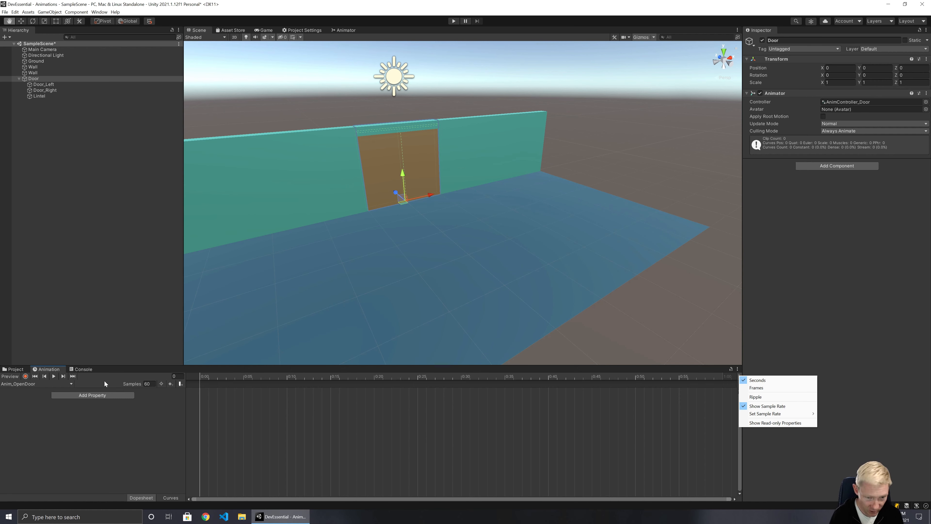
pyautogui.click(92, 395)
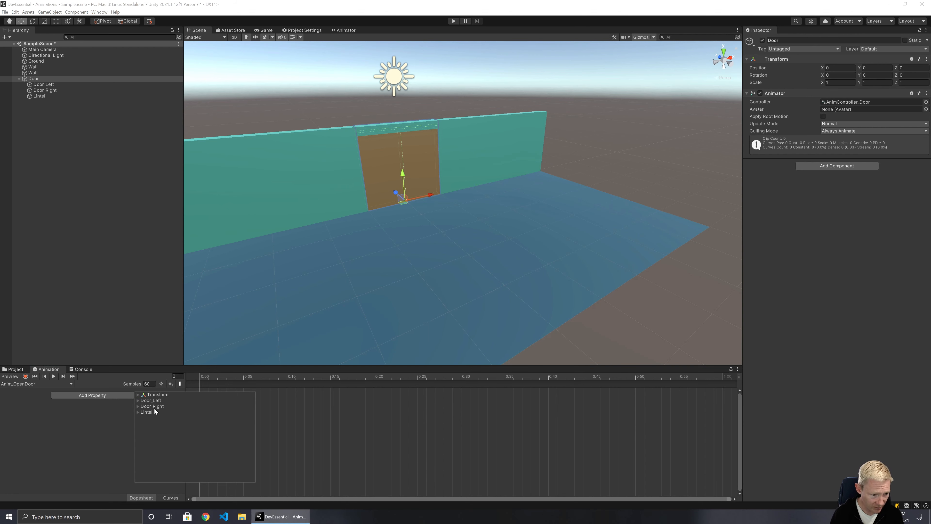
pyautogui.click(138, 401)
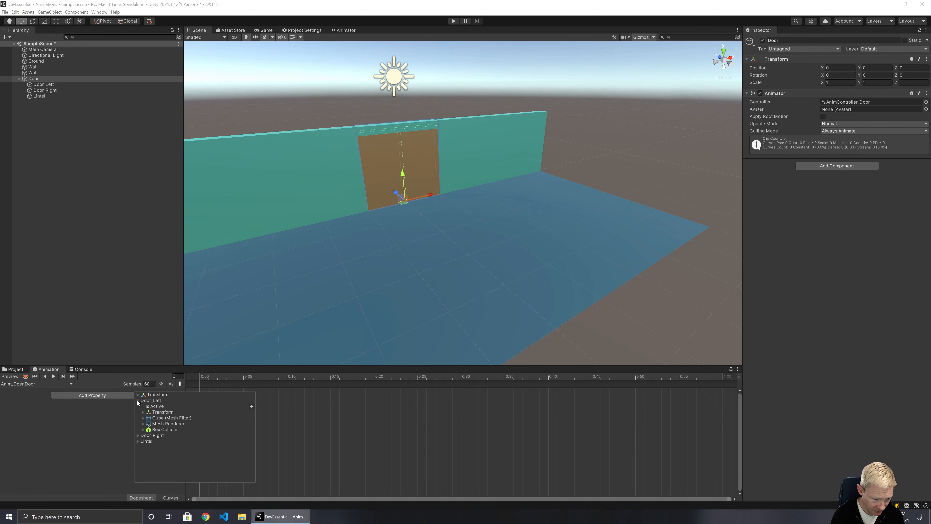
pyautogui.click(144, 412)
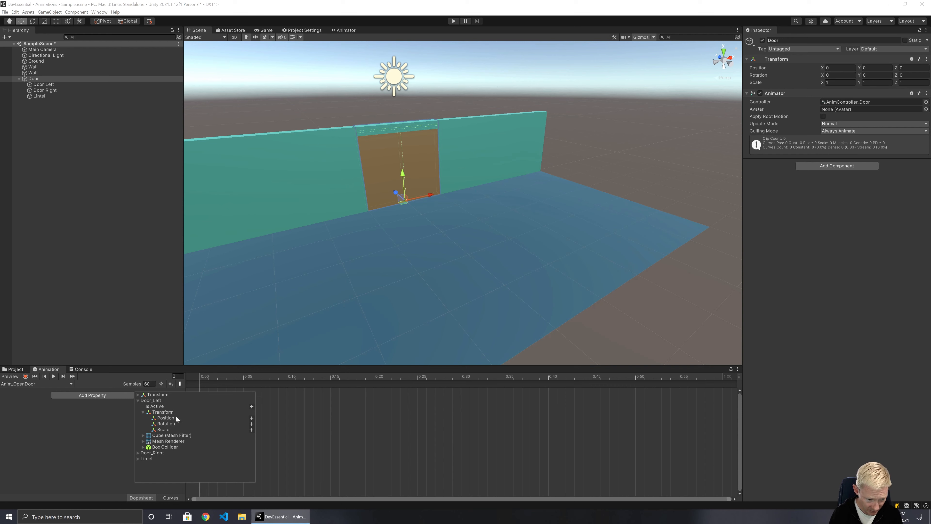
pyautogui.click(252, 418)
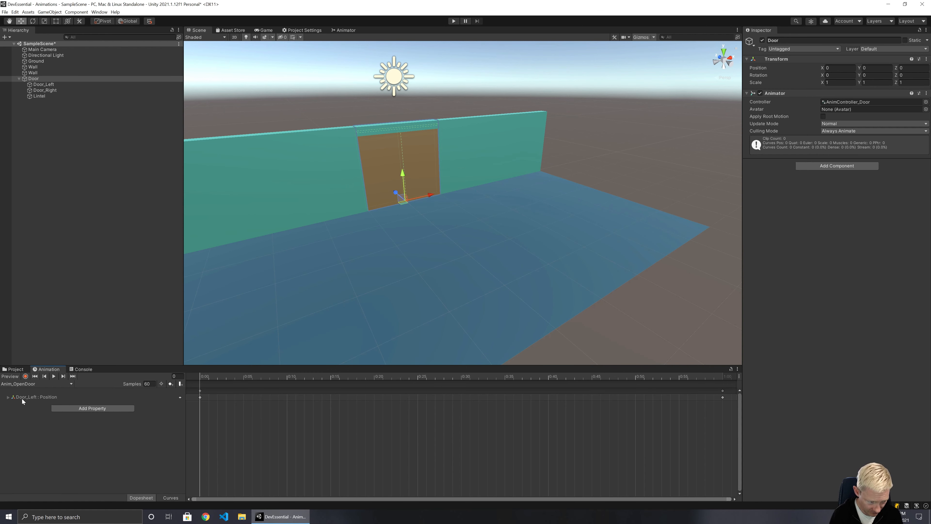
pyautogui.click(8, 397)
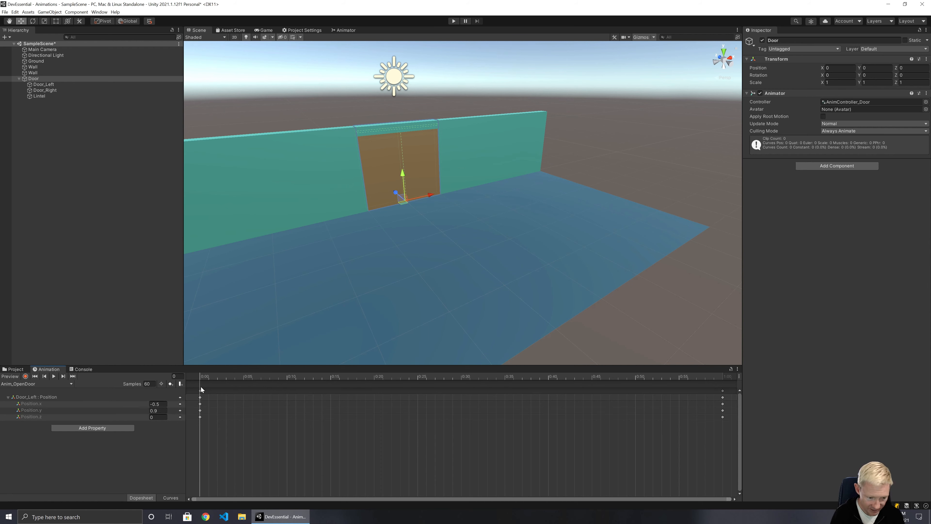
# Add a keyframe for Door_Left's position at frame 5 of the Anim_OpenDoor clip
pyautogui.click(243, 378)
pyautogui.moveTo(247, 378); pyautogui.dragTo(239, 379)
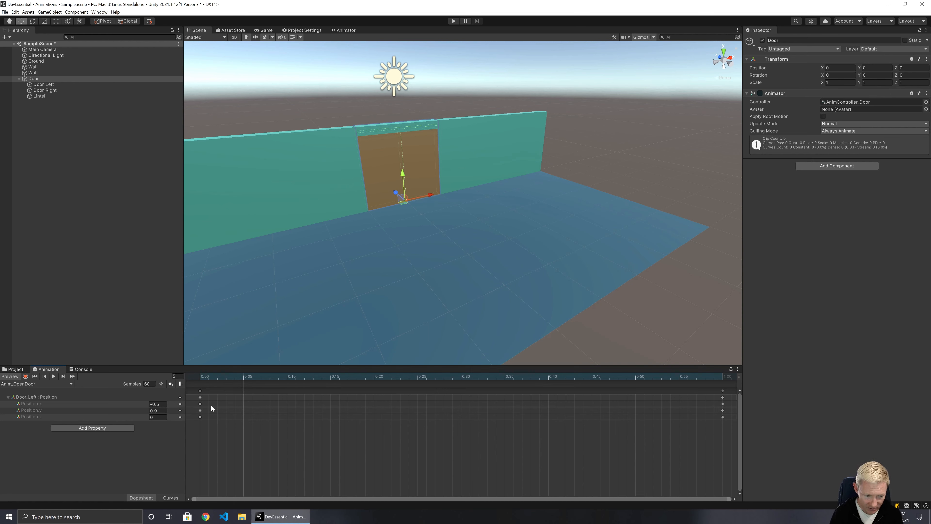
pyautogui.click(170, 385)
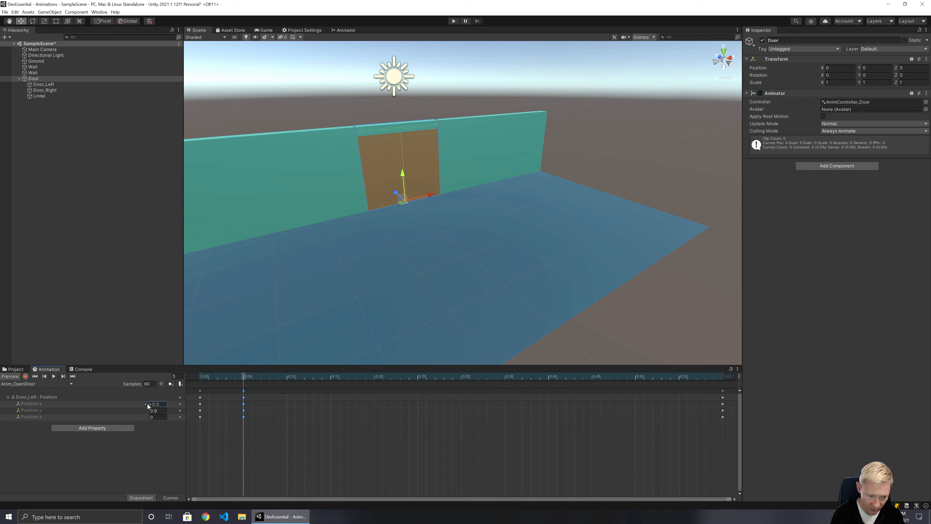
# Set Door_Left's x position to -1.45 at the frame 5 keyframe so the left door slides open
pyautogui.moveTo(147, 402); pyautogui.dragTo(137, 406)
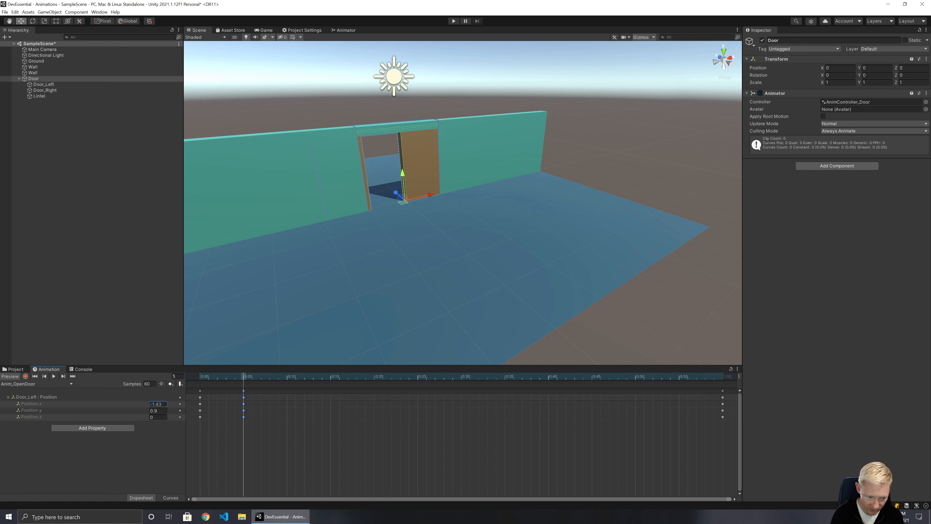
pyautogui.click(161, 405)
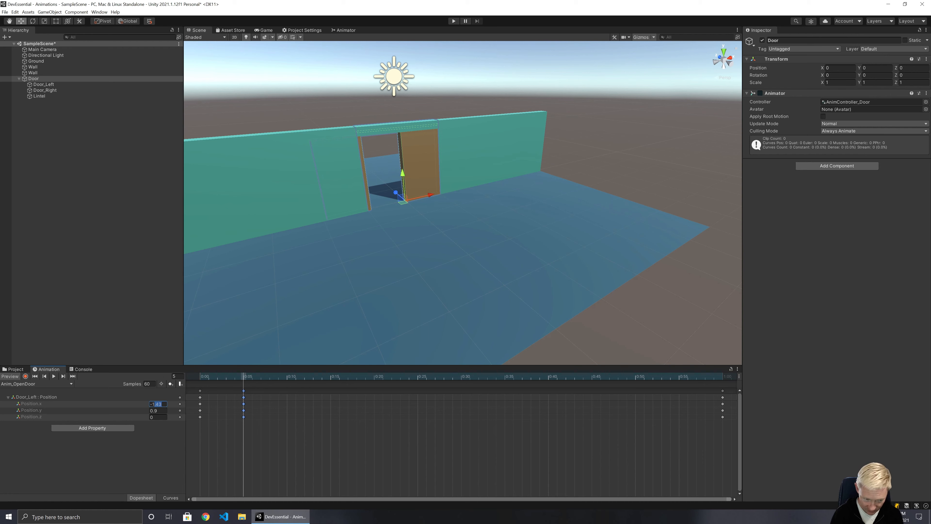
pyautogui.write('-10')
pyautogui.press('BackSpace')
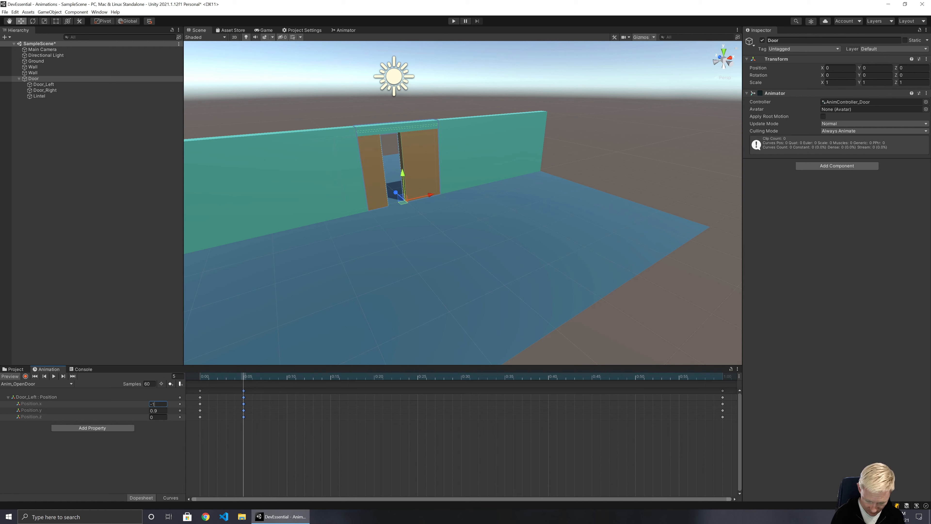
pyautogui.write('.25')
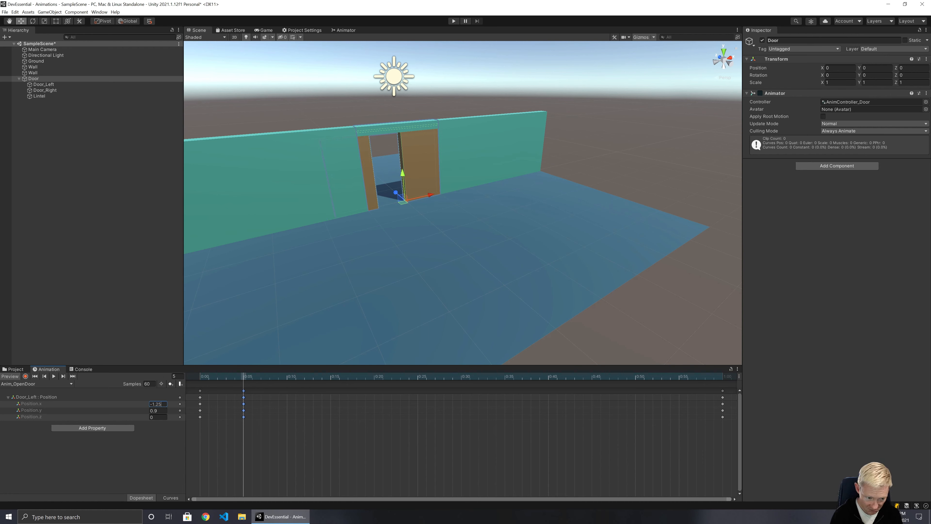
pyautogui.press('Return')
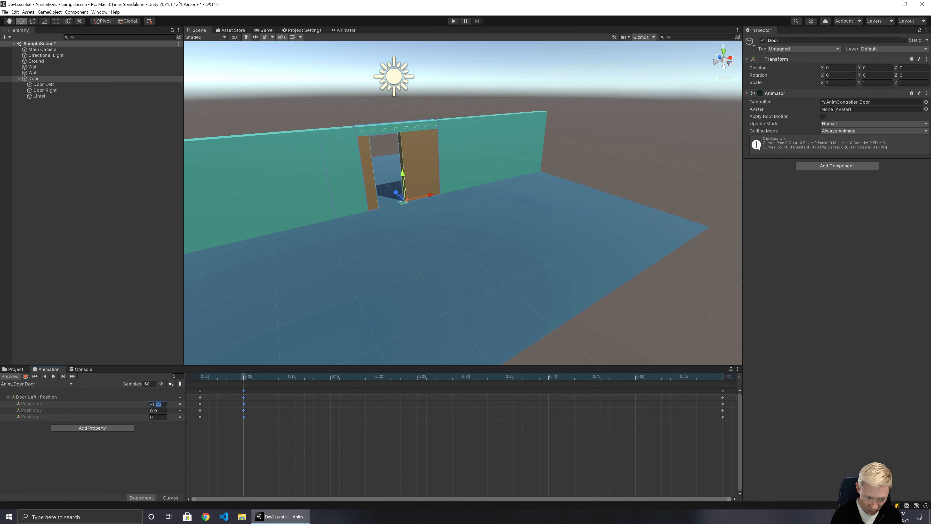
pyautogui.write('-1.4')
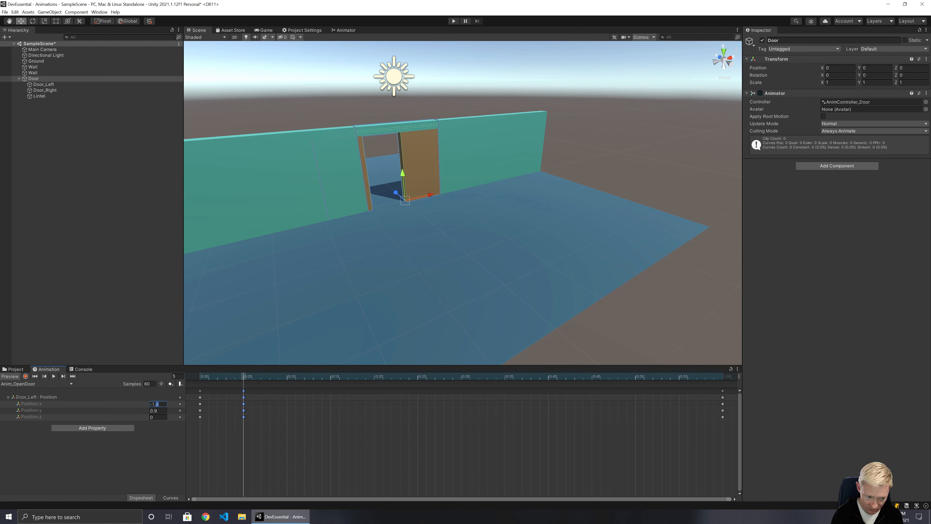
pyautogui.write('-1.5')
pyautogui.press('BackSpace')
pyautogui.write('45')
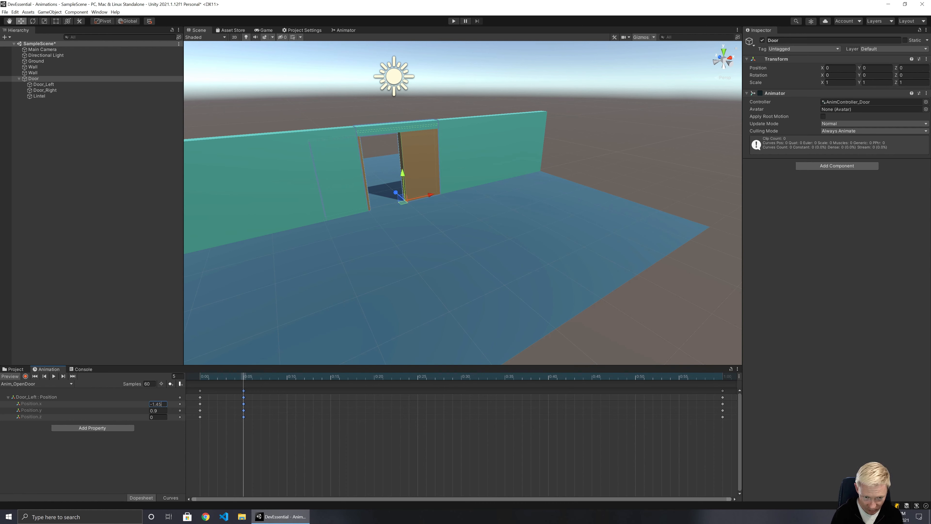
pyautogui.click(134, 461)
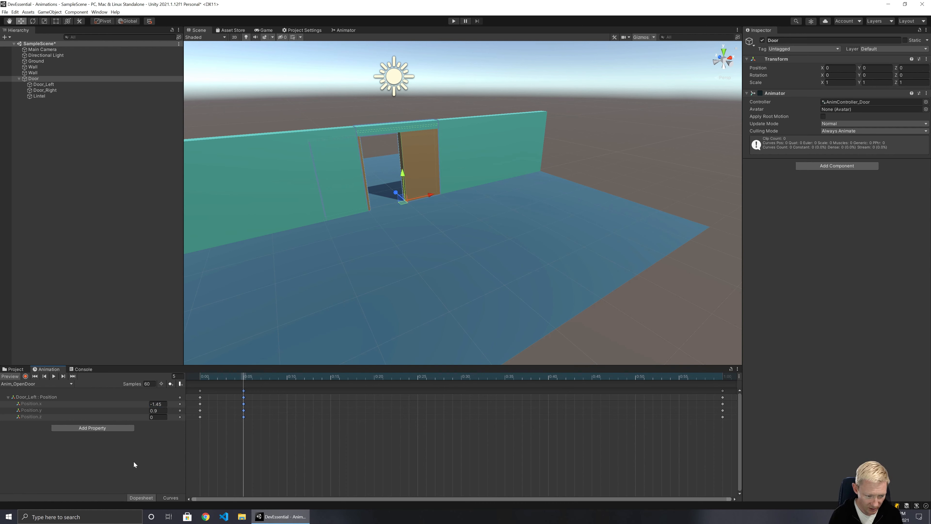
# Preview the Anim_OpenDoor clip from its first frame, and return the playhead to frame 0
pyautogui.click(35, 376)
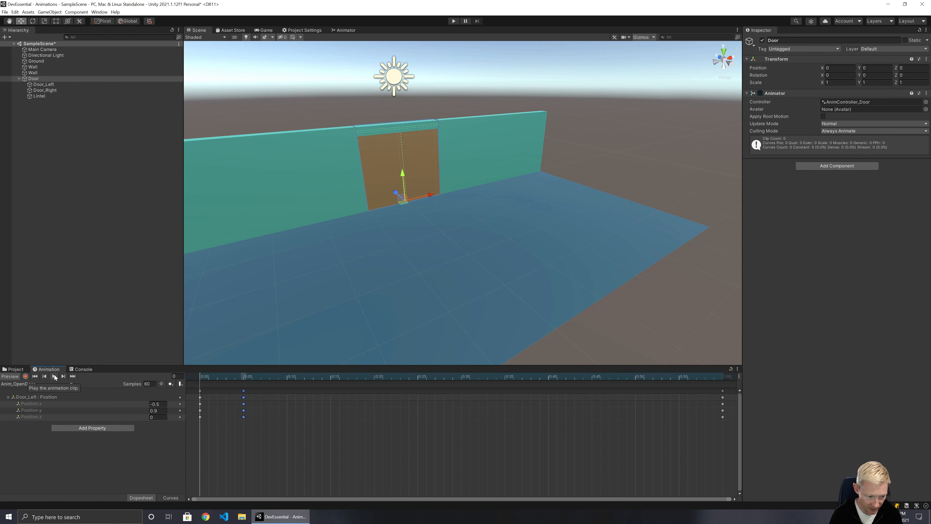
pyautogui.click(54, 376)
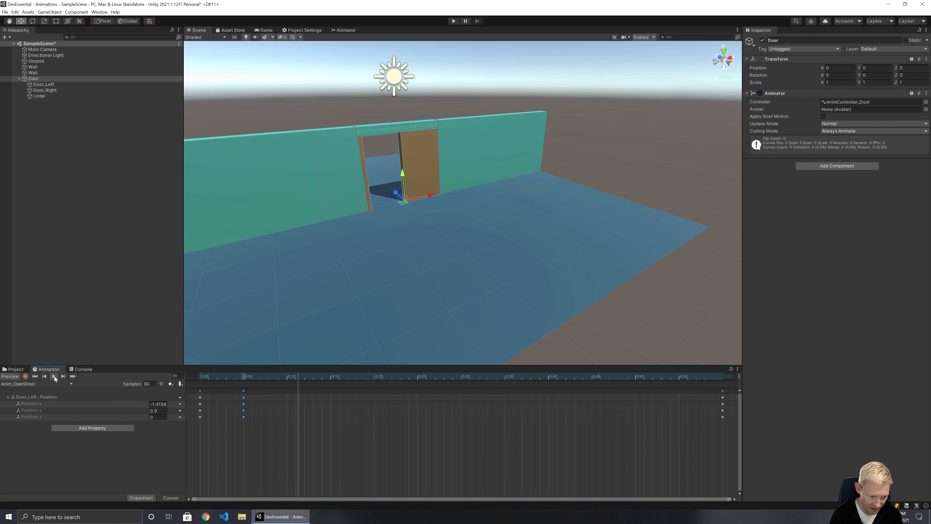
pyautogui.click(37, 376)
# Show the clip's animation curves and scrub the playhead from frame 5 back to frame 0
pyautogui.scroll(5, 260, 394)
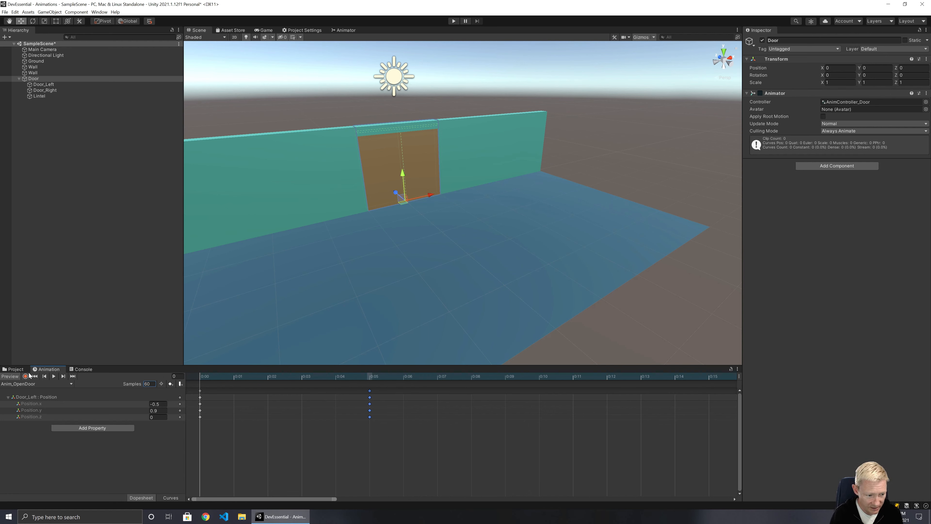
pyautogui.click(169, 497)
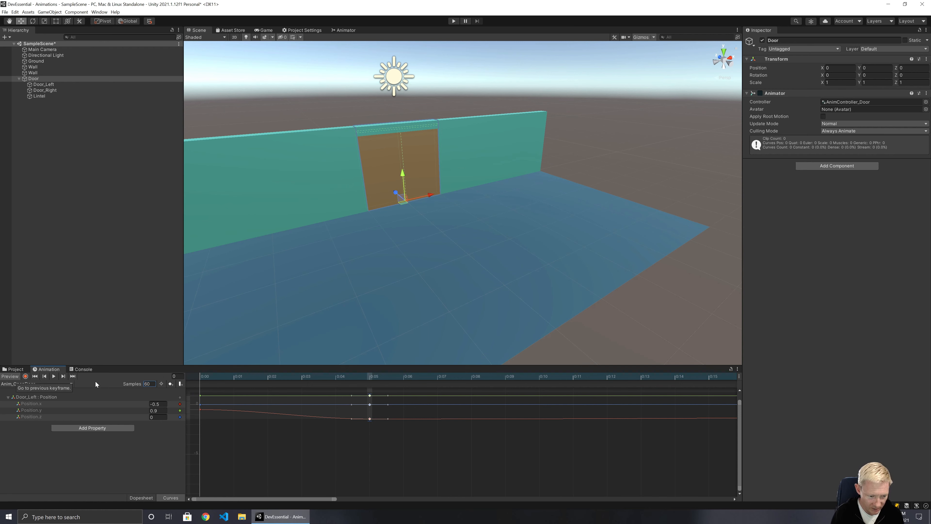
pyautogui.click(375, 375)
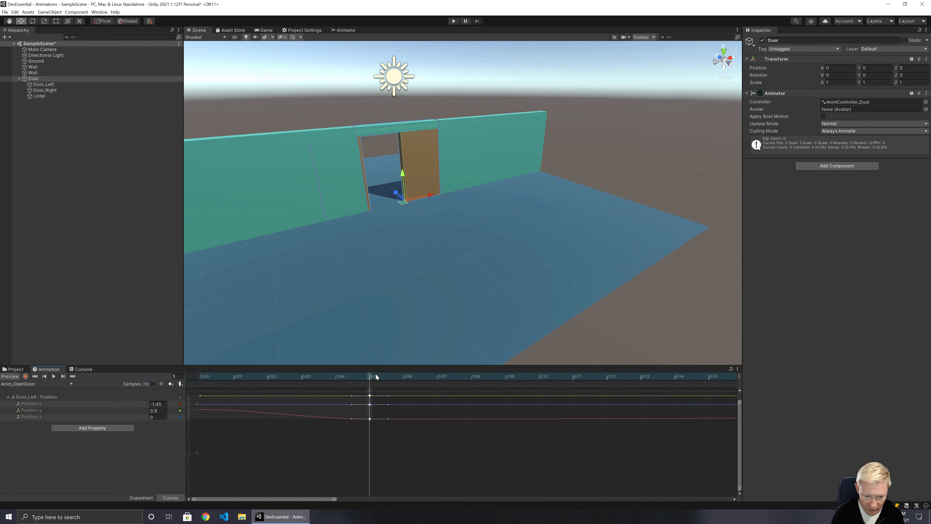
pyautogui.moveTo(375, 374); pyautogui.dragTo(203, 380)
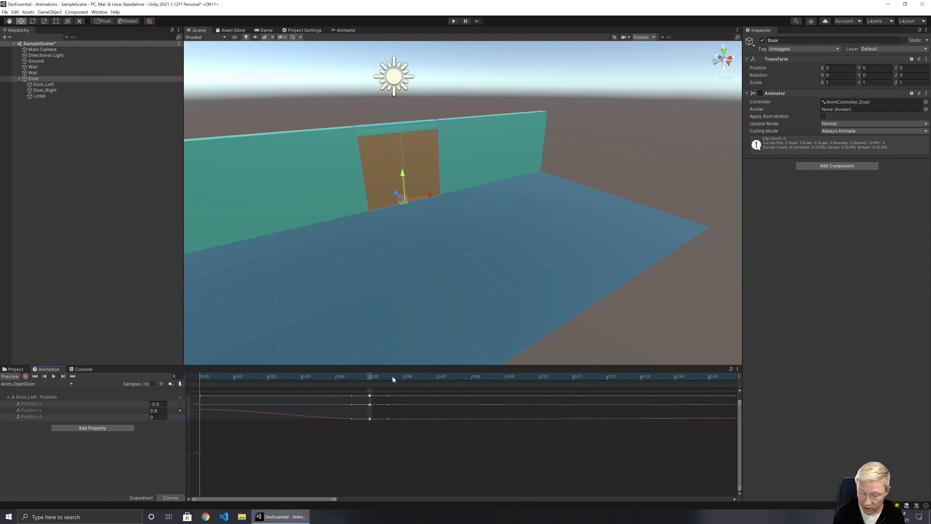
# Try an extra key with bent tangents at frame 2 of Door_Left's x position curve, scrub through it, and undo it
pyautogui.doubleClick(281, 414)
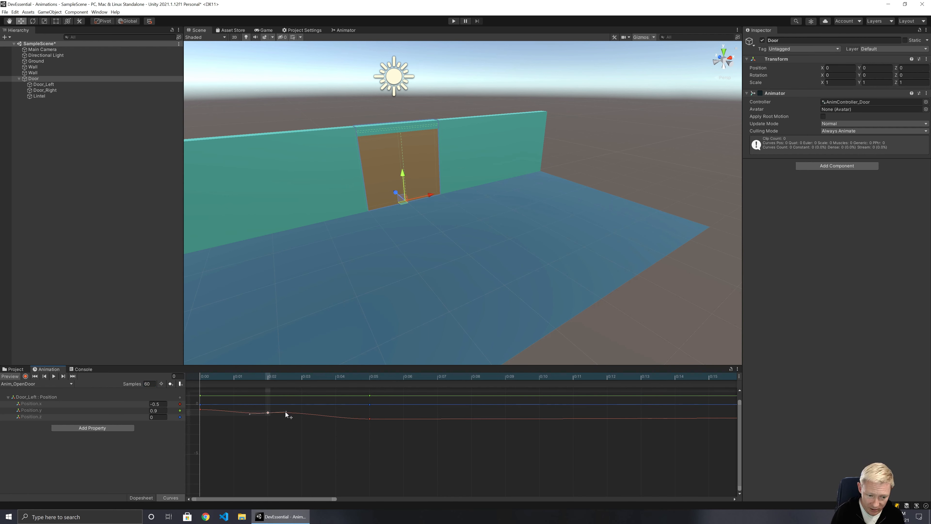
pyautogui.moveTo(285, 411); pyautogui.dragTo(285, 411)
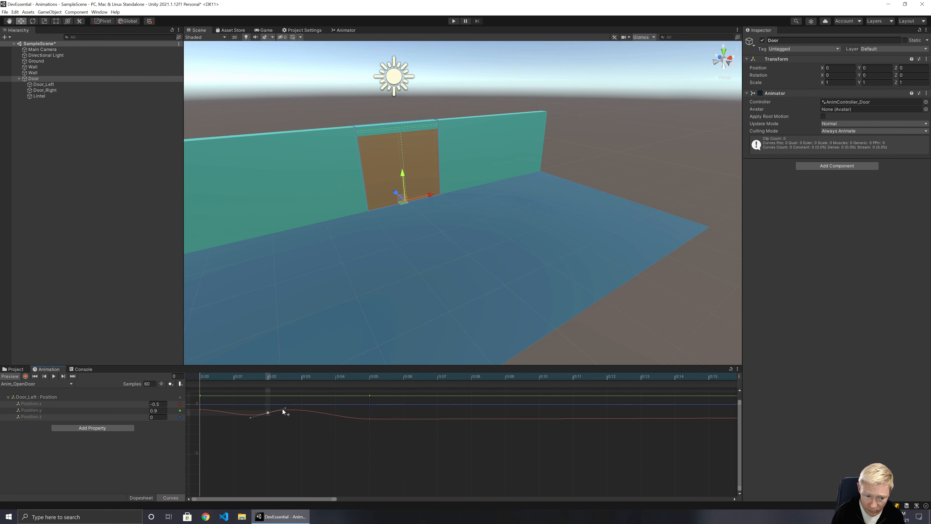
pyautogui.moveTo(200, 377); pyautogui.dragTo(252, 381)
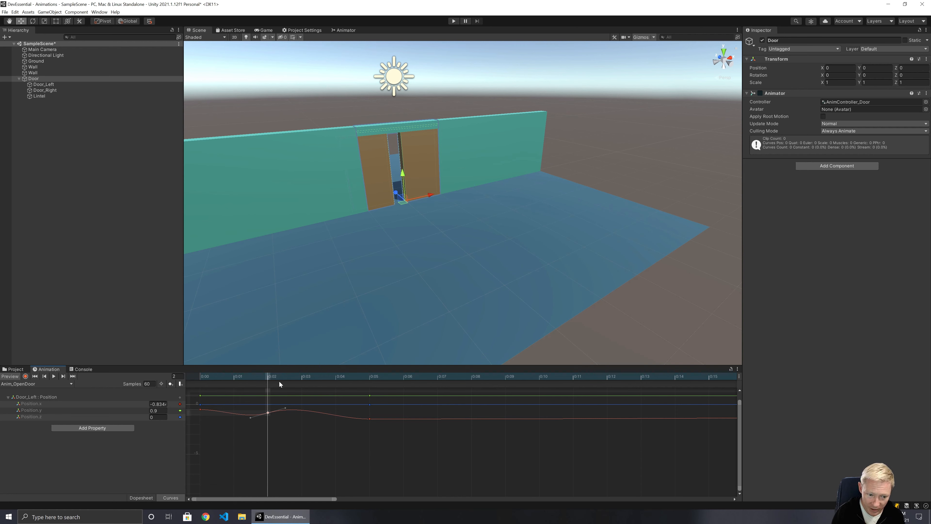
pyautogui.click(245, 384)
pyautogui.click(261, 386)
pyautogui.click(296, 384)
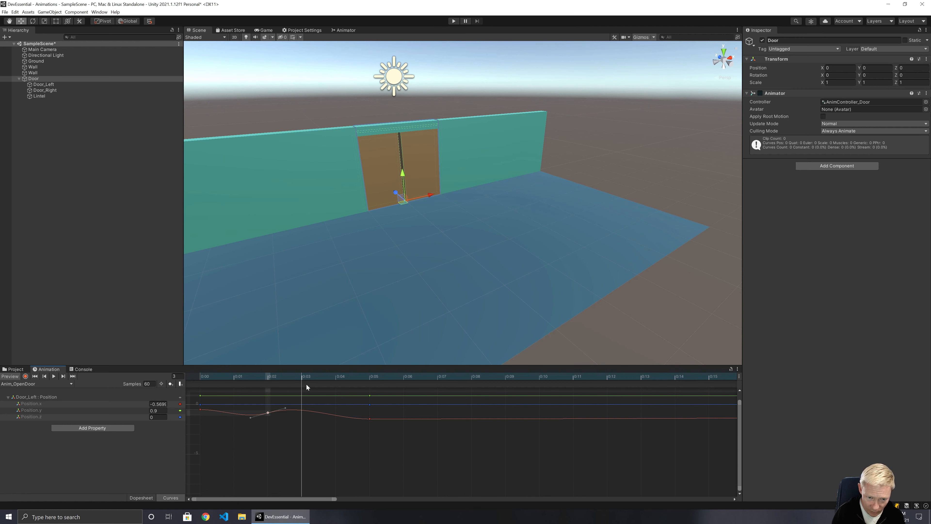
pyautogui.click(323, 382)
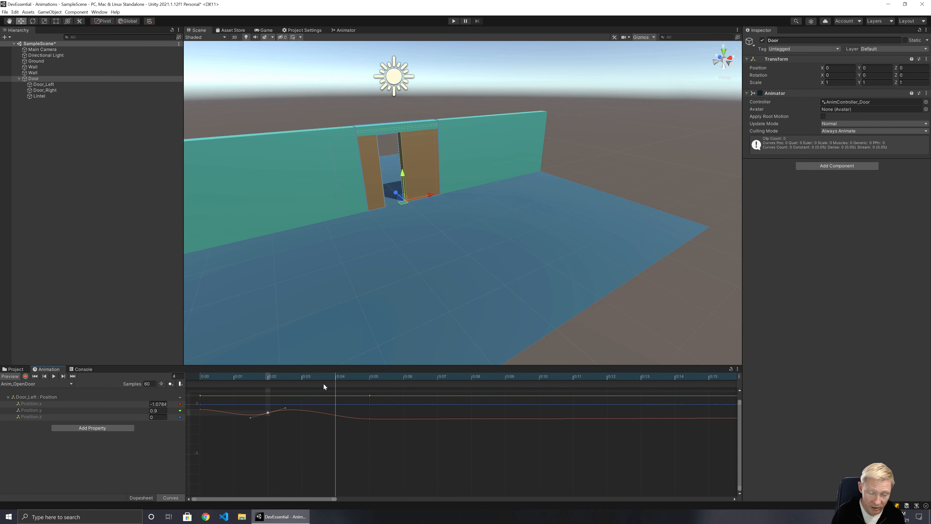
pyautogui.moveTo(323, 383); pyautogui.dragTo(342, 395)
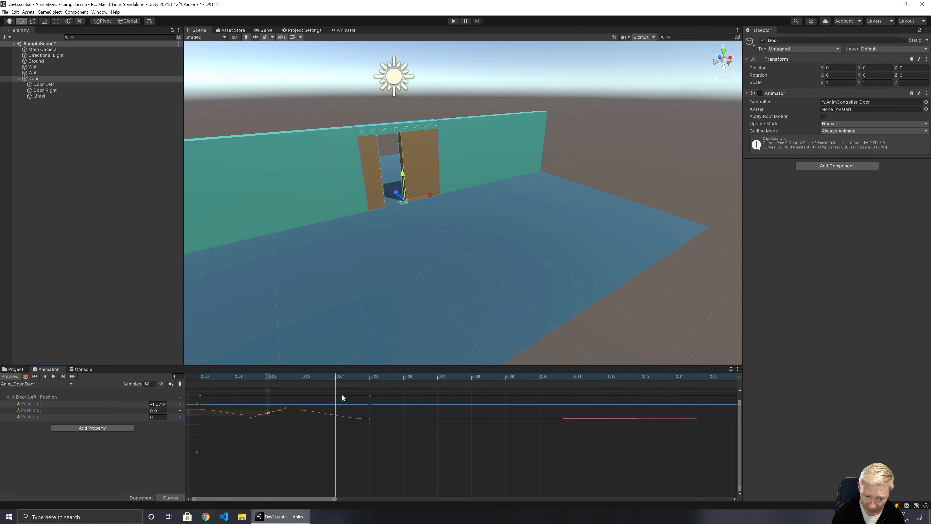
pyautogui.hotkey('ctrl', 'z')
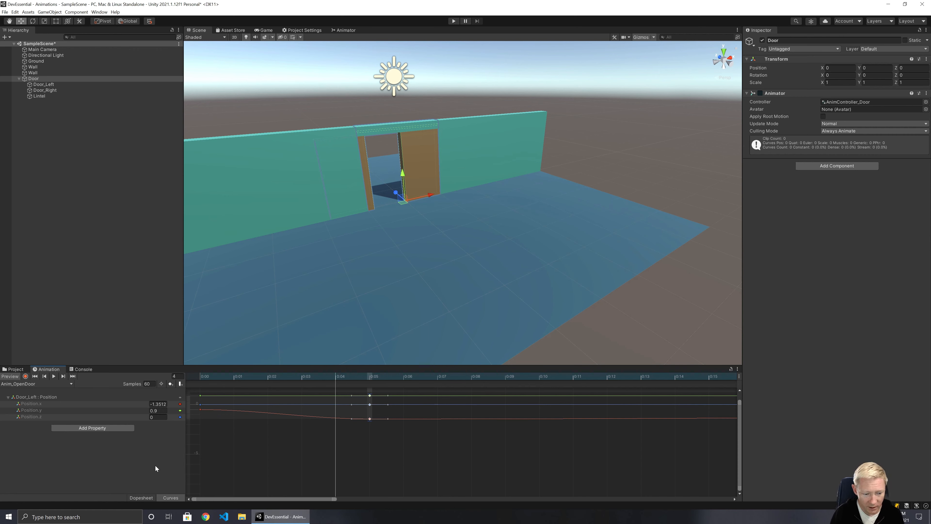
# Switch the Anim_OpenDoor clip from curves to the dopesheet view, and return the playhead to frame 0
pyautogui.click(142, 498)
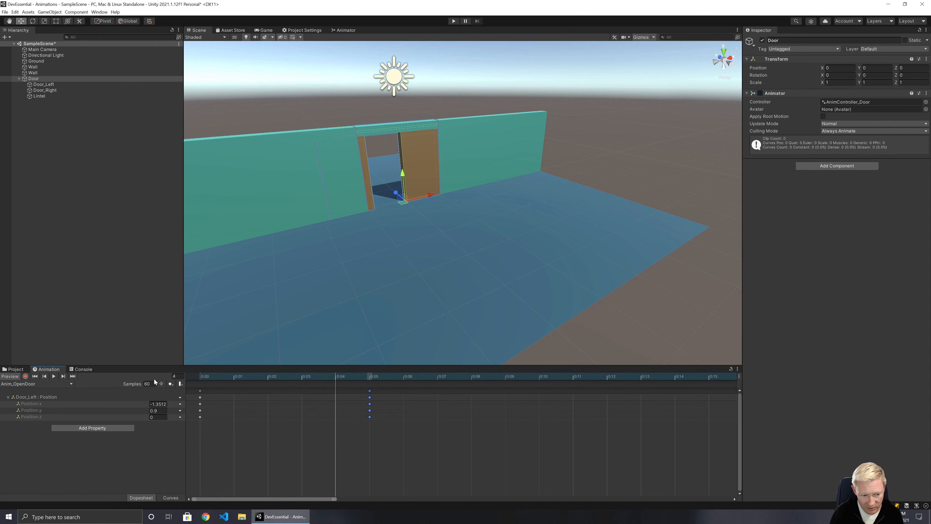
pyautogui.click(332, 381)
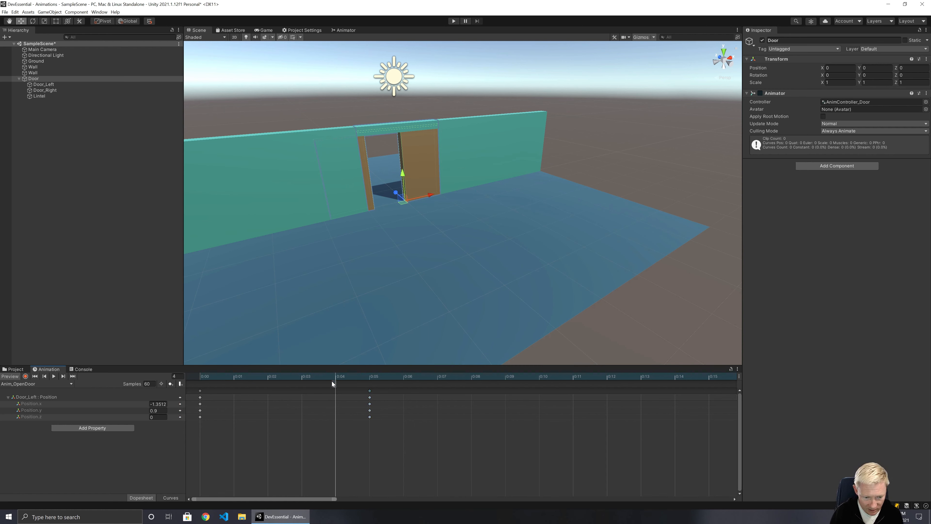
pyautogui.moveTo(336, 376); pyautogui.dragTo(210, 382)
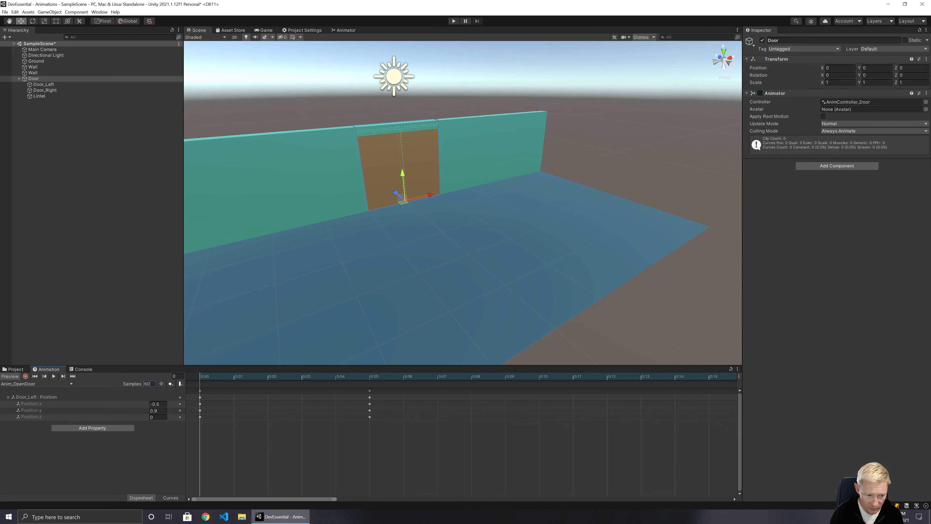
# Set the Anim_OpenDoor clip's sample rate to 15, preview its playback, and return to the first frame
pyautogui.click(150, 384)
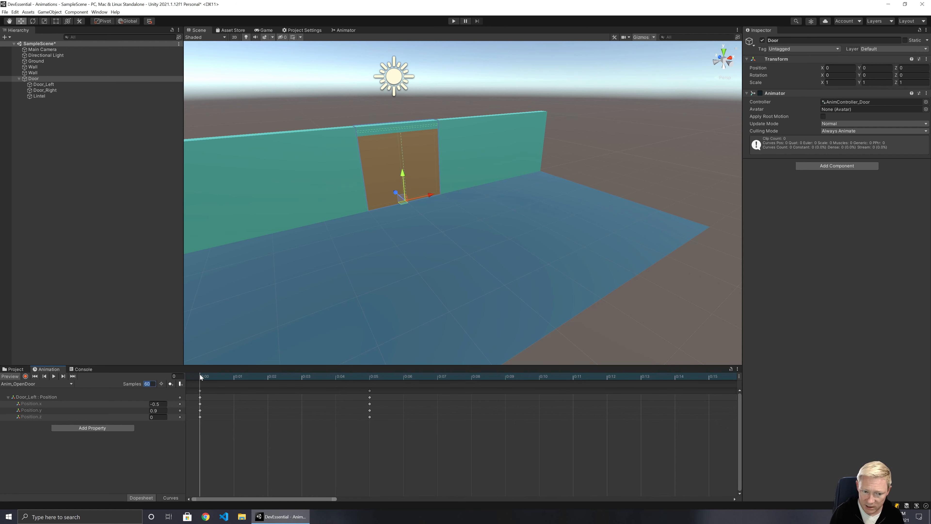
pyautogui.write('15')
pyautogui.press('Return')
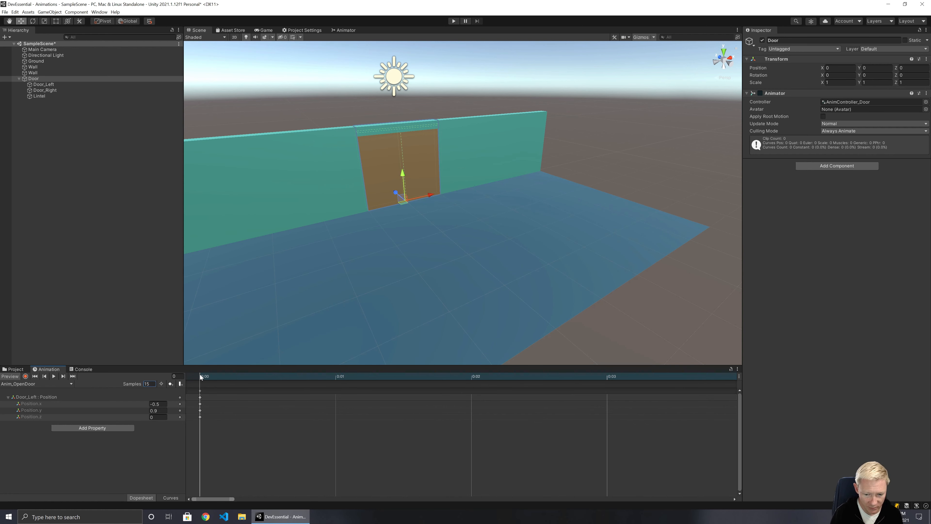
pyautogui.scroll(-5, 324, 403)
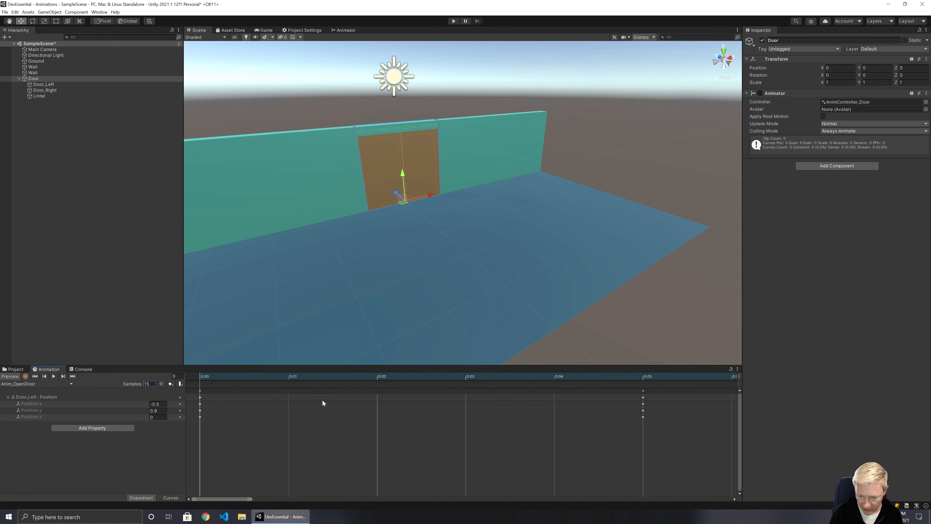
pyautogui.scroll(-3, 322, 402)
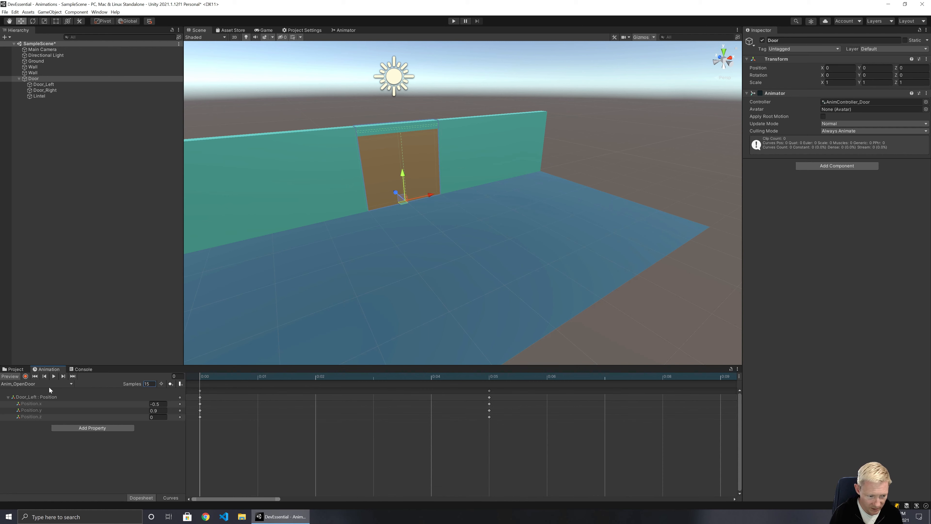
pyautogui.click(53, 376)
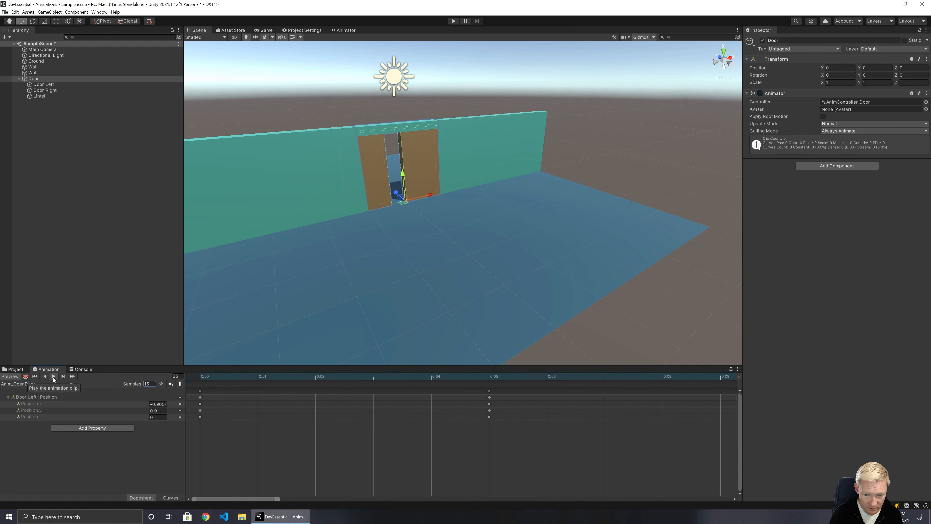
pyautogui.click(54, 378)
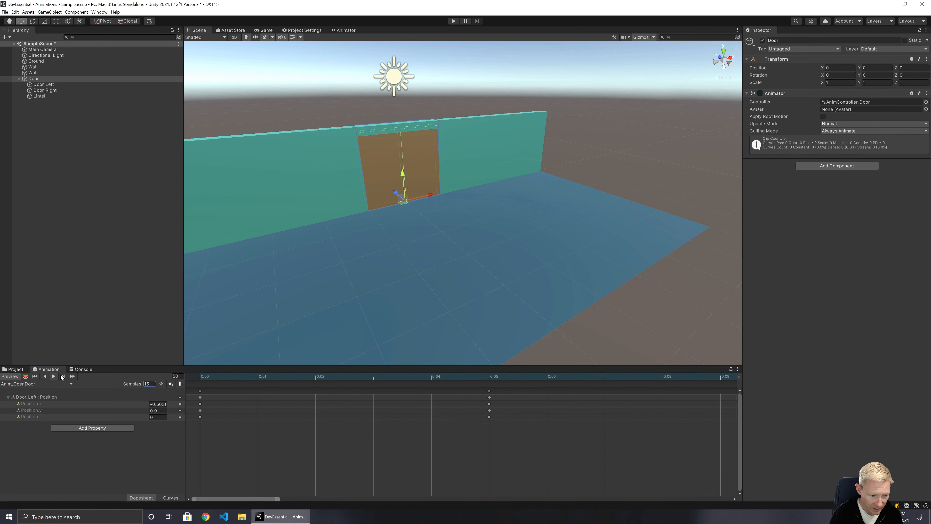
pyautogui.click(36, 376)
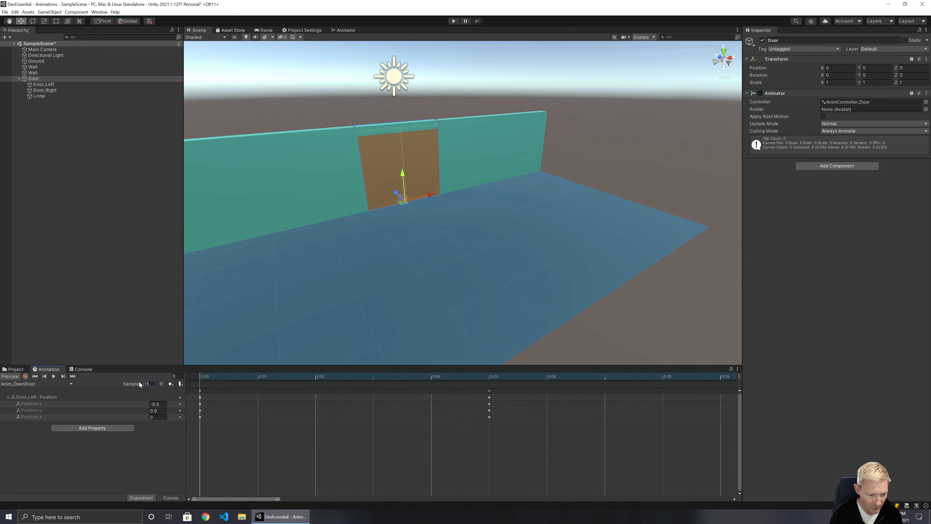
# Set the Anim_OpenDoor clip's sample rate to 120
pyautogui.moveTo(152, 384); pyautogui.dragTo(81, 377)
pyautogui.write('60')
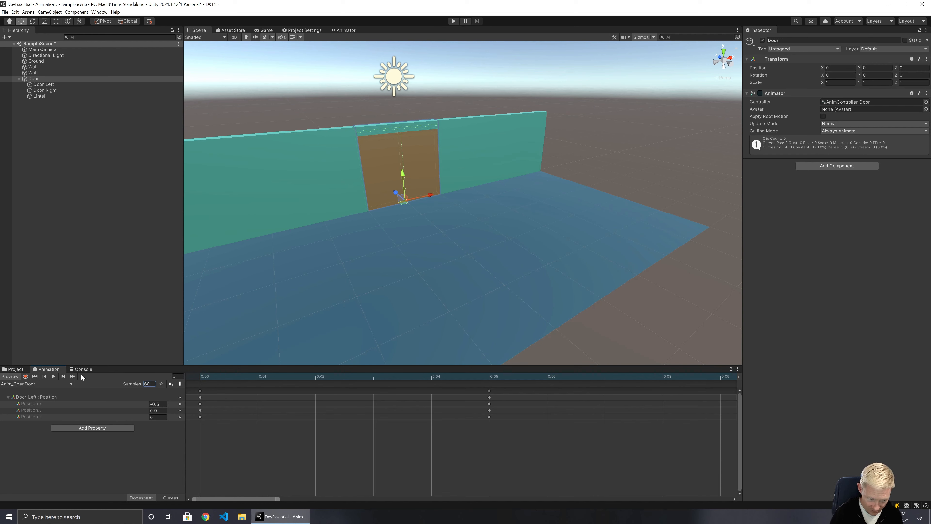
pyautogui.write('120')
pyautogui.press('Return')
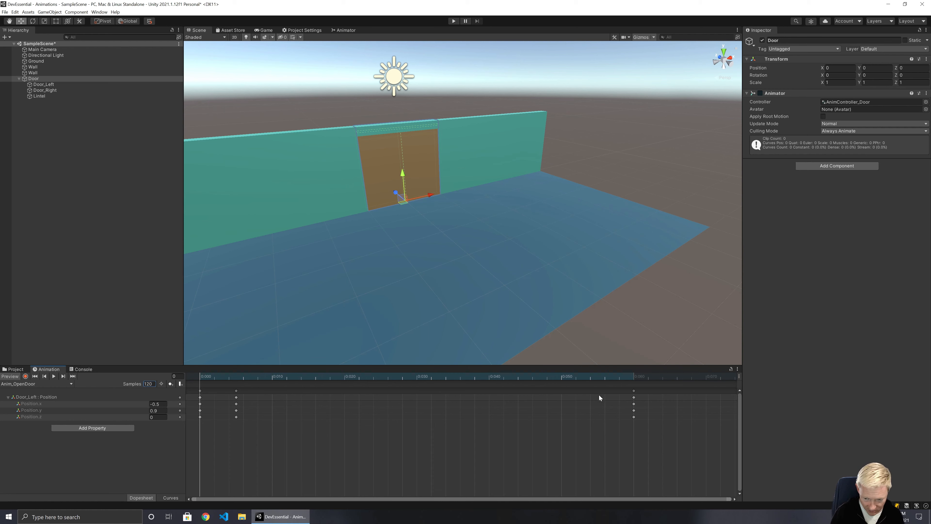
# Delete the stray Door_Left position keyframes at frame 60 of the Anim_OpenDoor clip
pyautogui.moveTo(647, 429); pyautogui.dragTo(625, 399)
pyautogui.press('Delete')
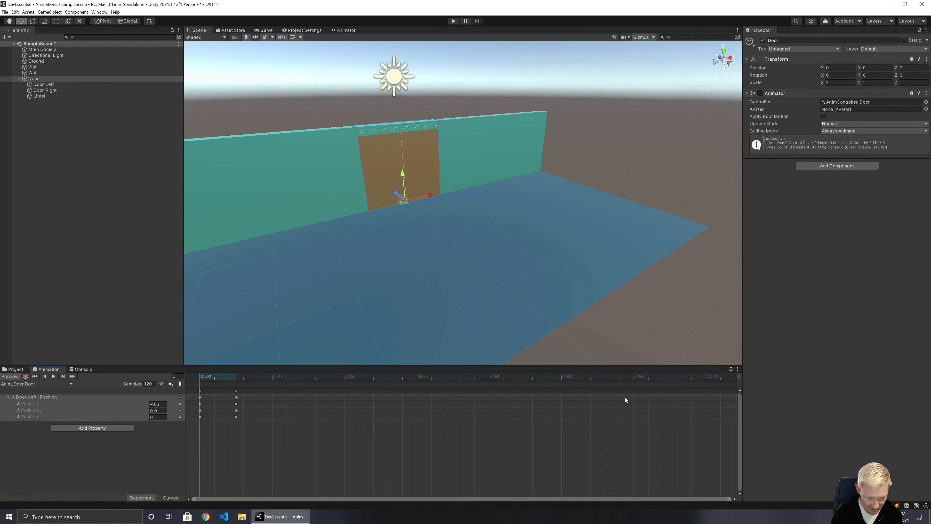
# Preview the Anim_OpenDoor clip at the 120 sample rate, and return the playhead to the first frame
pyautogui.scroll(5, 232, 402)
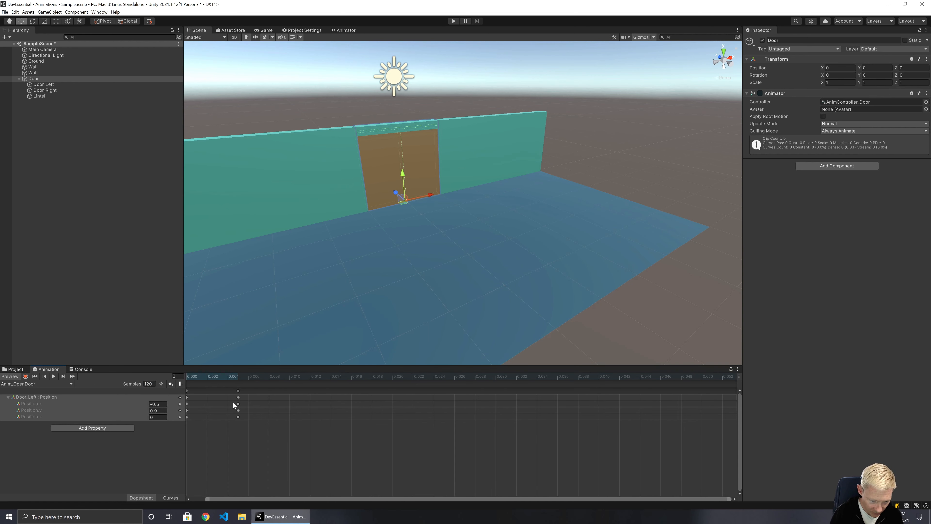
pyautogui.moveTo(259, 497); pyautogui.dragTo(175, 479)
pyautogui.scroll(3, 229, 414)
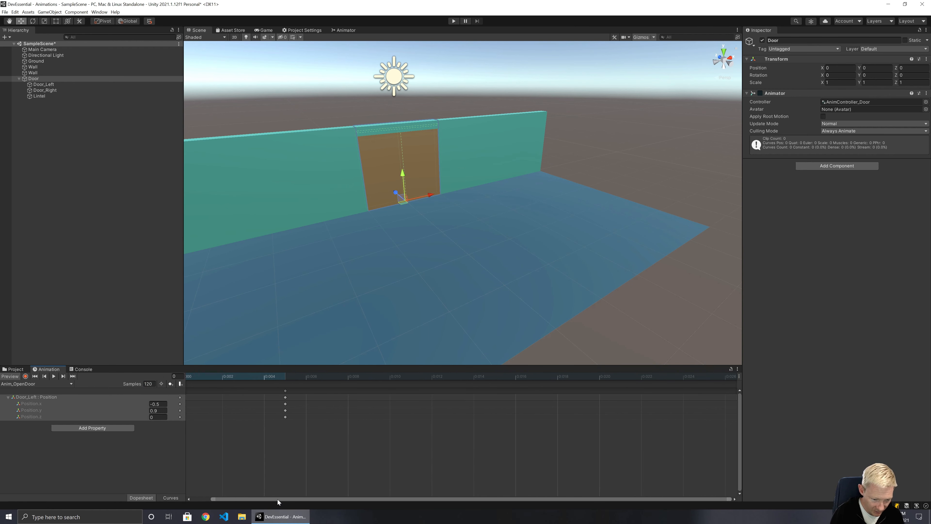
pyautogui.moveTo(277, 499); pyautogui.dragTo(163, 481)
pyautogui.scroll(2, 245, 464)
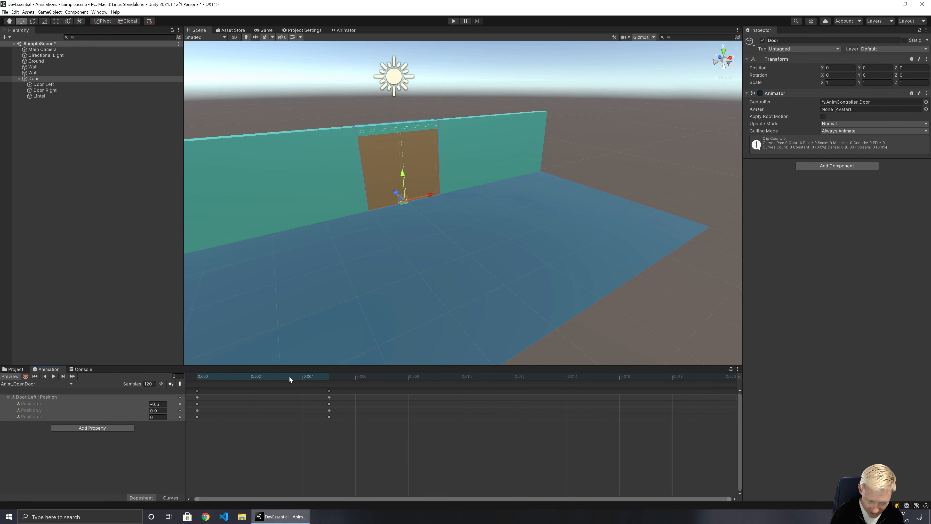
pyautogui.click(53, 377)
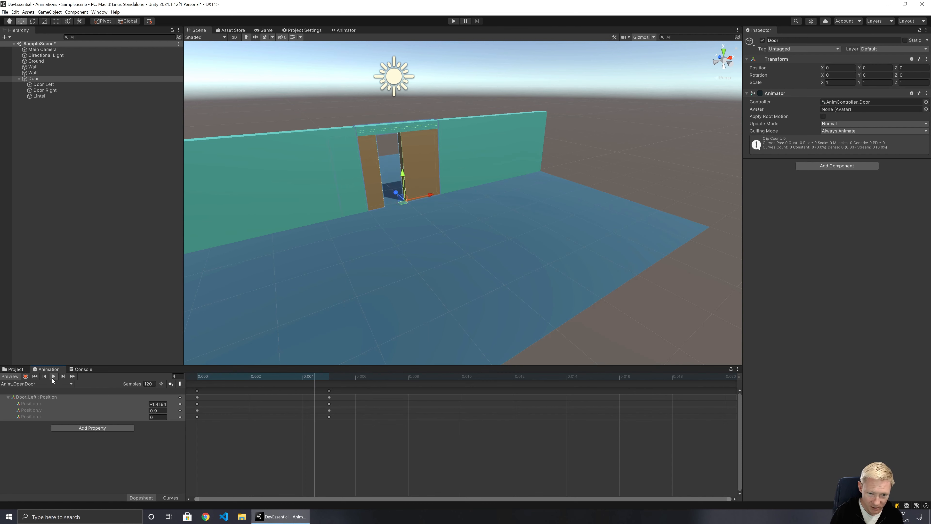
pyautogui.click(52, 378)
pyautogui.click(34, 377)
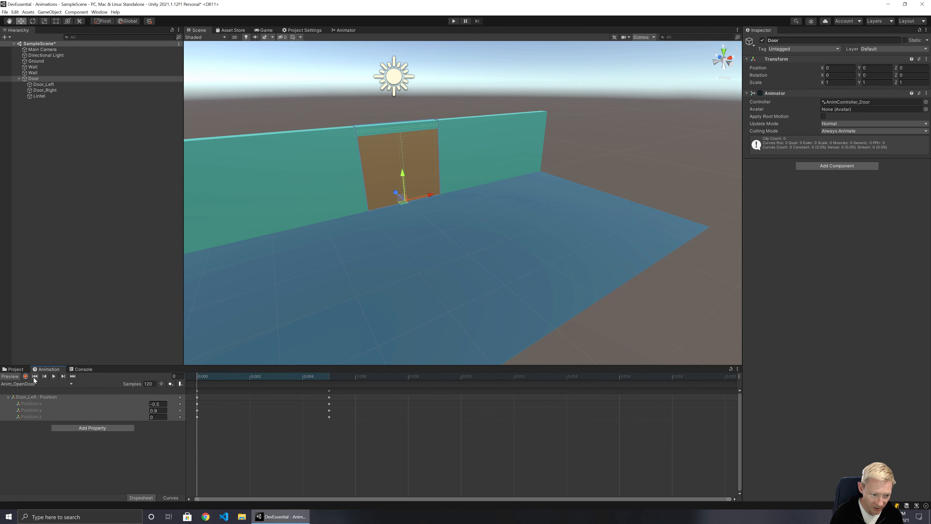
# Set the Anim_OpenDoor clip's sample rate to 10, and preview the door animation
pyautogui.click(148, 384)
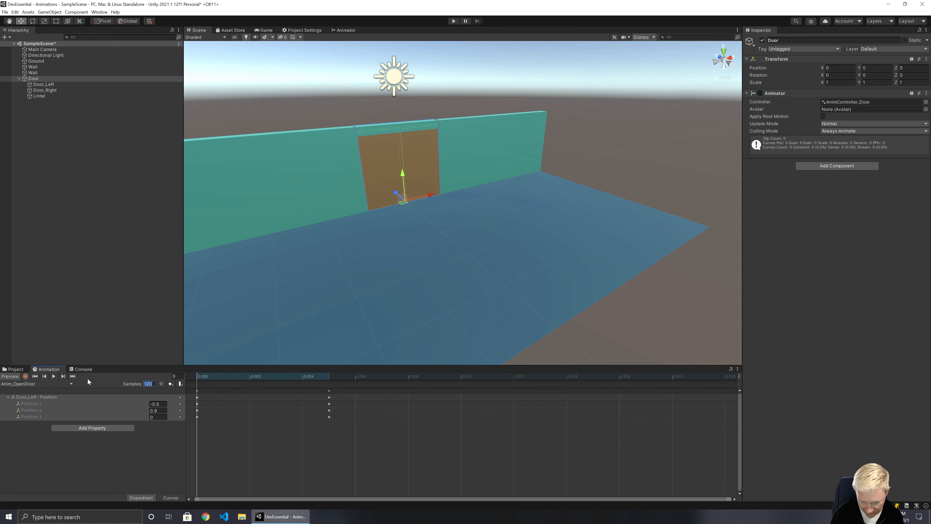
pyautogui.write('10')
pyautogui.press('Return')
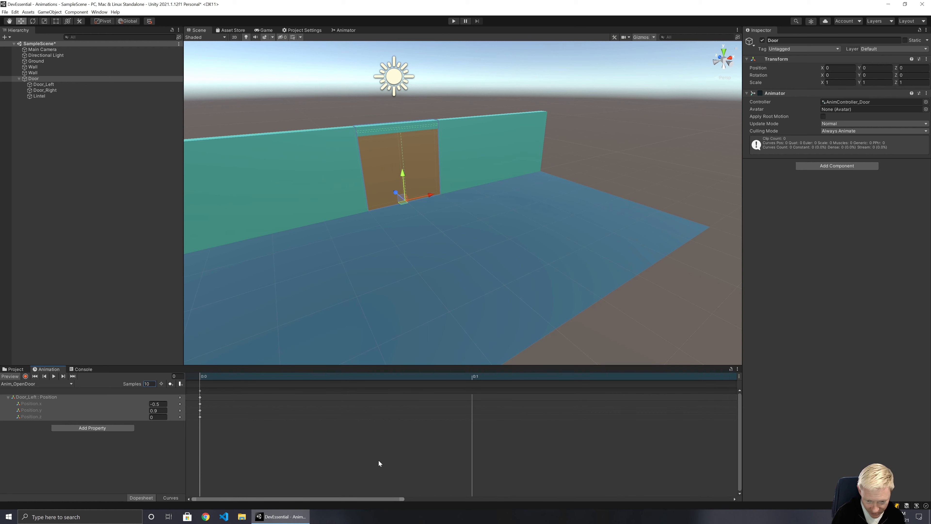
pyautogui.scroll(-1, 370, 454)
pyautogui.click(54, 376)
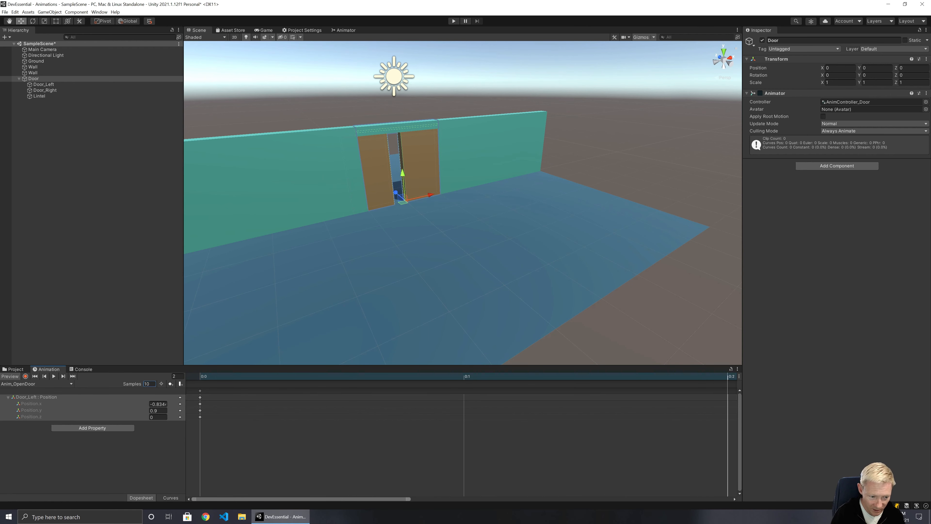
# Set the Anim_OpenDoor clip's sample rate to 60, and preview the door animation at that rate
pyautogui.click(144, 383)
pyautogui.write('60')
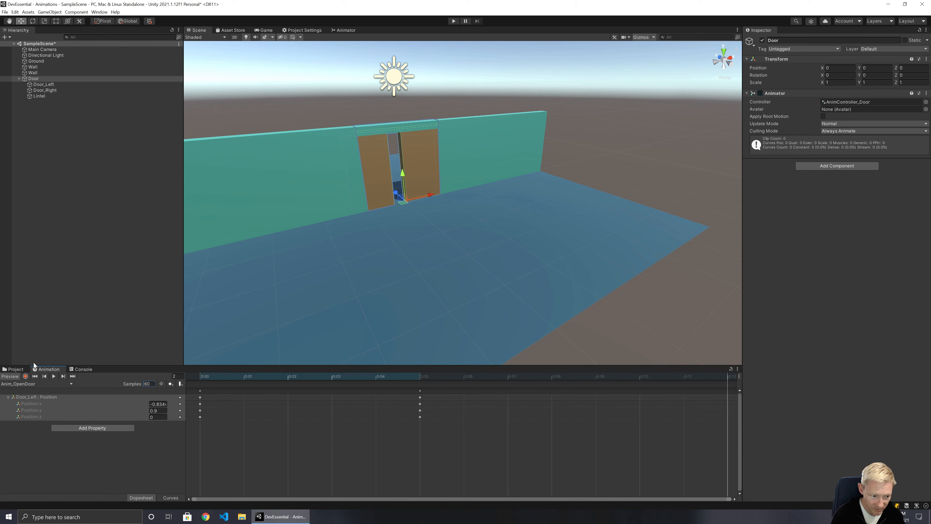
pyautogui.click(54, 376)
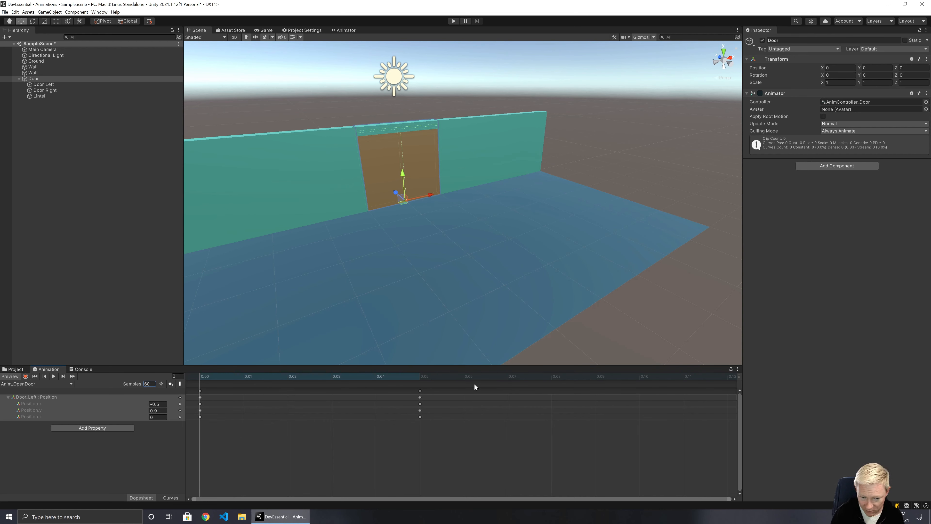
# Move Door_Left's position keyframes from frame 5 to frame 10, and preview the Anim_OpenDoor clip
pyautogui.scroll(-4, 473, 384)
pyautogui.scroll(-6, 456, 408)
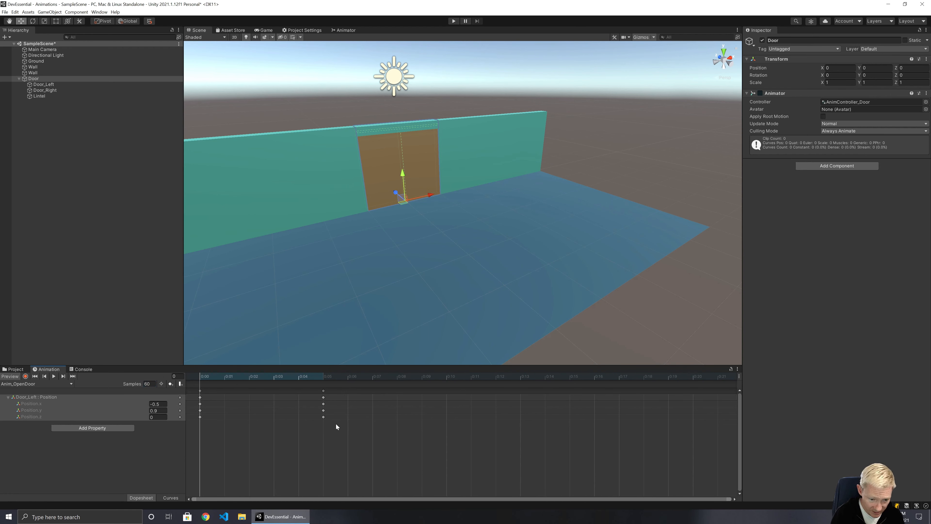
pyautogui.moveTo(348, 426); pyautogui.dragTo(447, 404)
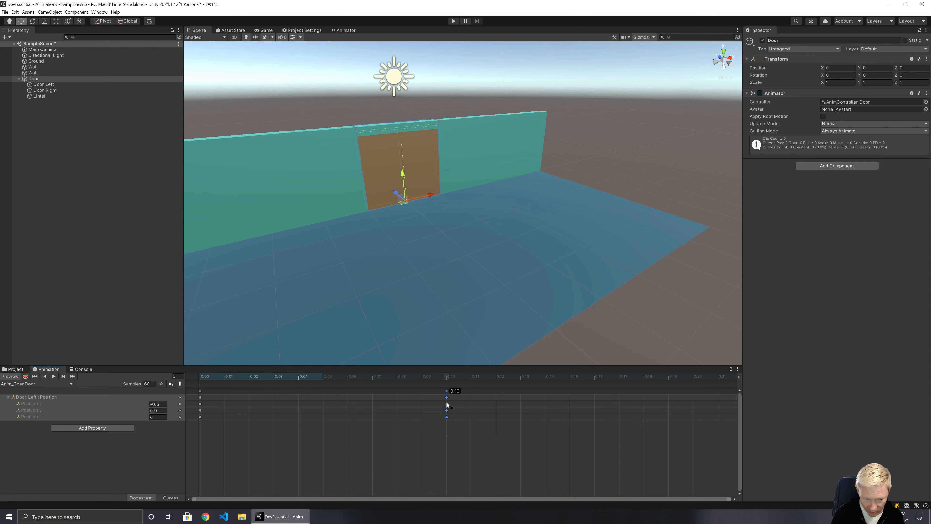
pyautogui.moveTo(447, 404); pyautogui.dragTo(445, 404)
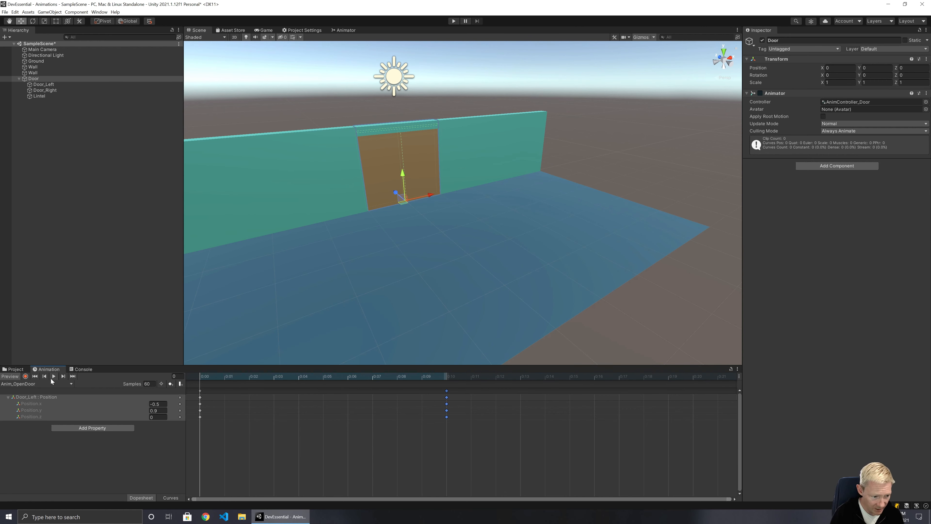
pyautogui.click(54, 376)
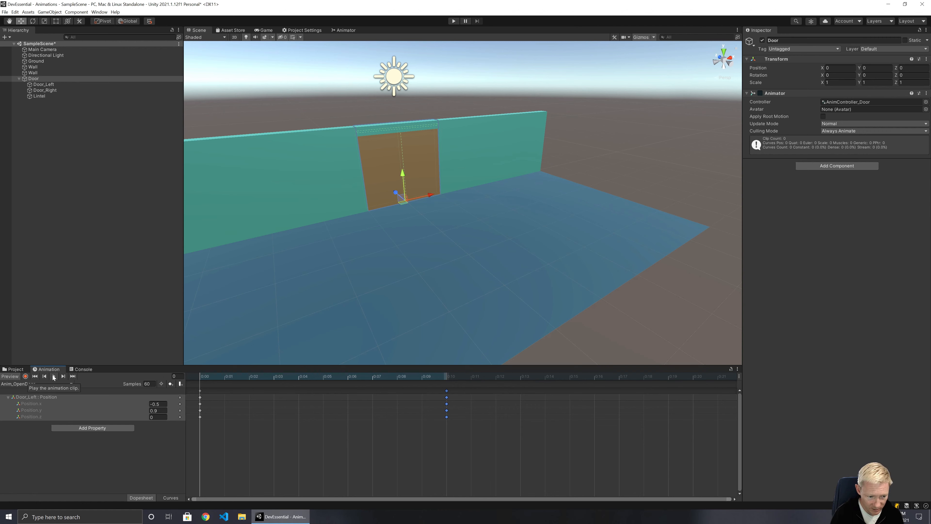
pyautogui.click(54, 376)
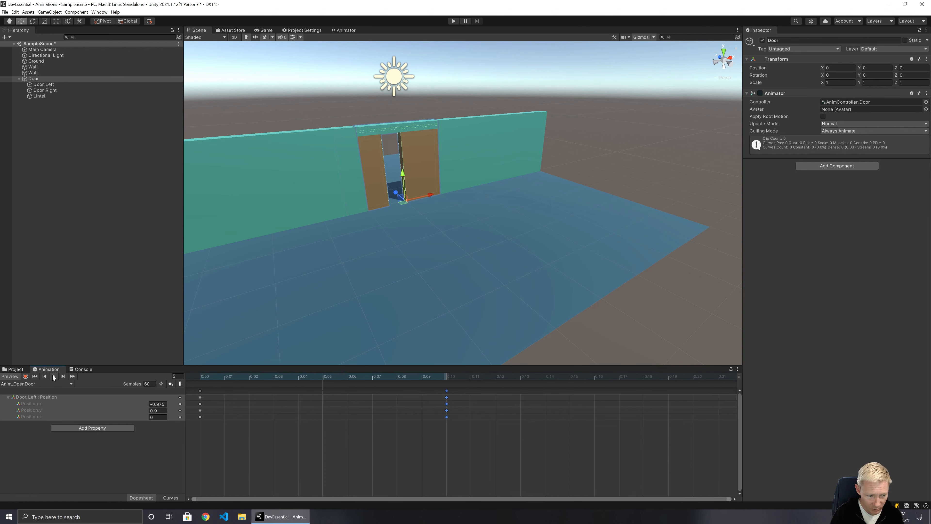
# Move Door_Left's end position keyframes from frame 10 to 1:00 on the timeline, and preview the Anim_OpenDoor clip
pyautogui.scroll(-10, 451, 416)
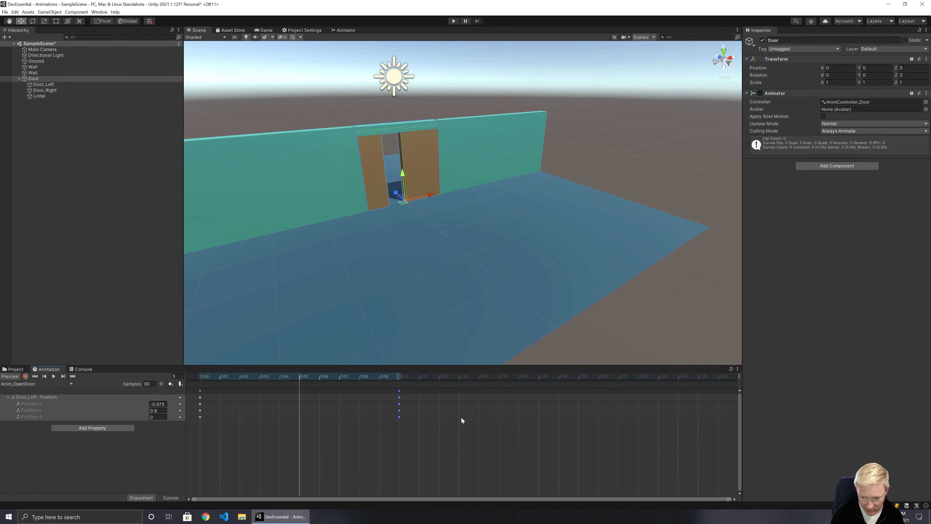
pyautogui.scroll(-5, 454, 409)
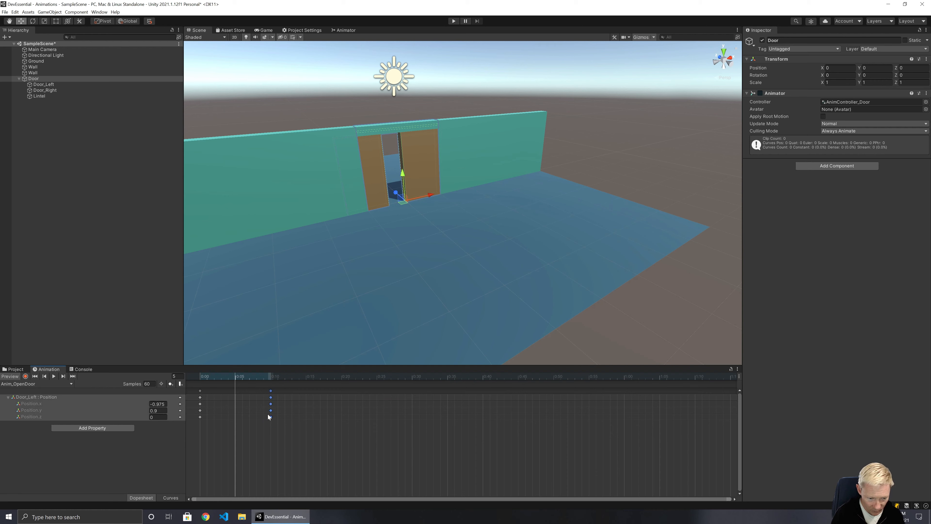
pyautogui.moveTo(271, 418); pyautogui.dragTo(624, 416)
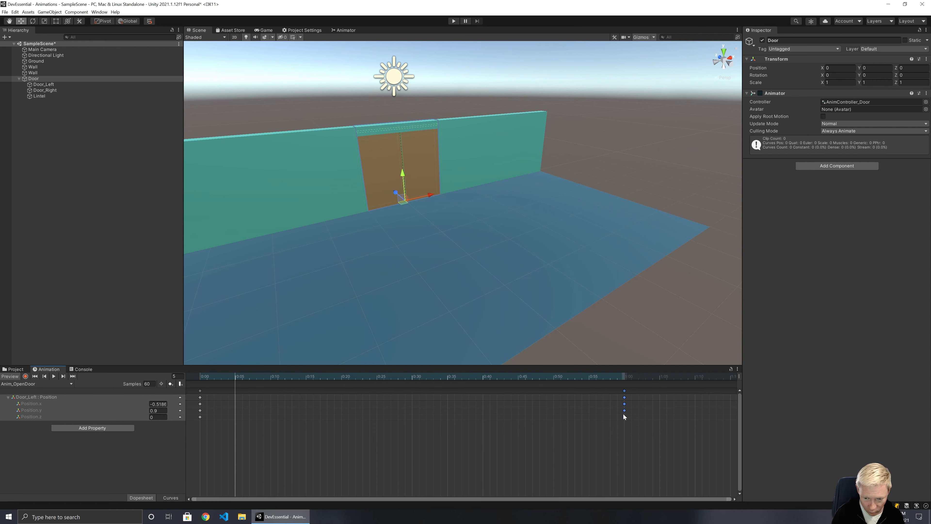
pyautogui.click(54, 376)
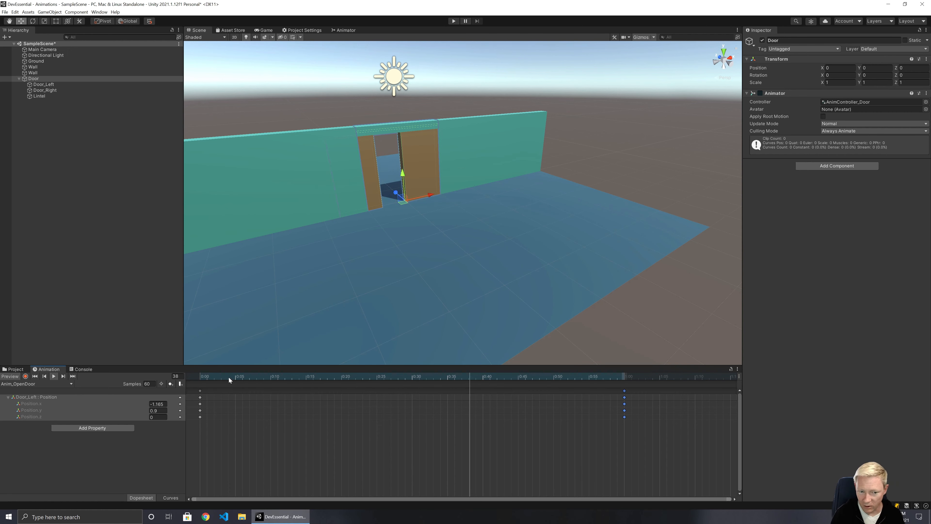
pyautogui.click(54, 377)
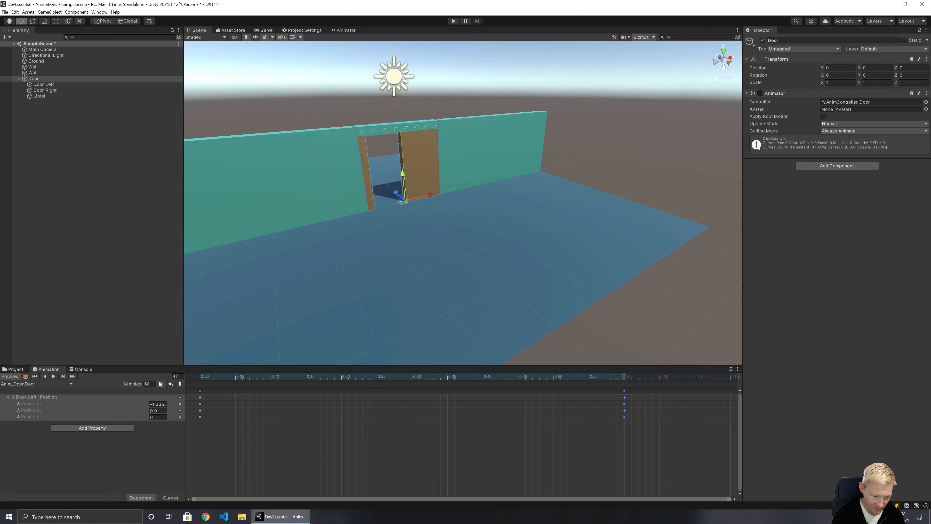
# Move Door_Left's end position keyframes out to 5:00, and preview the slower door animation
pyautogui.scroll(-4, 351, 402)
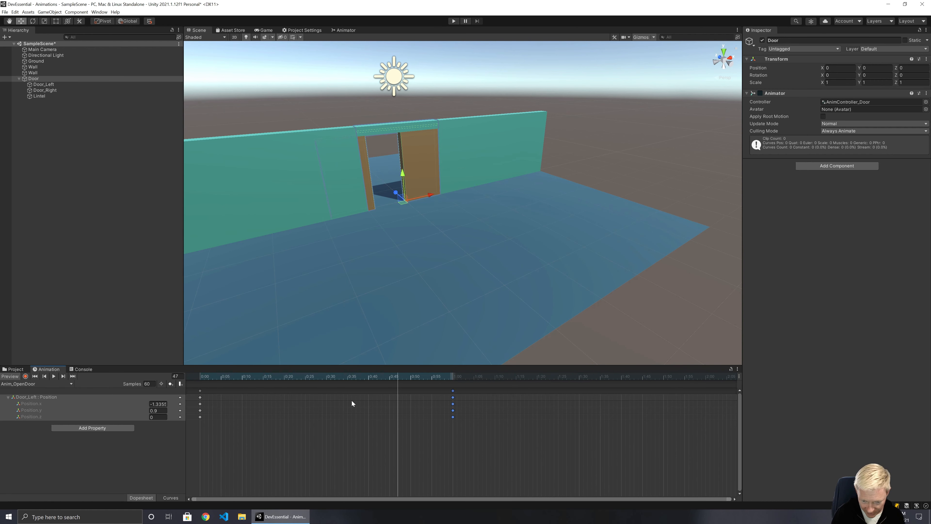
pyautogui.scroll(-5, 352, 402)
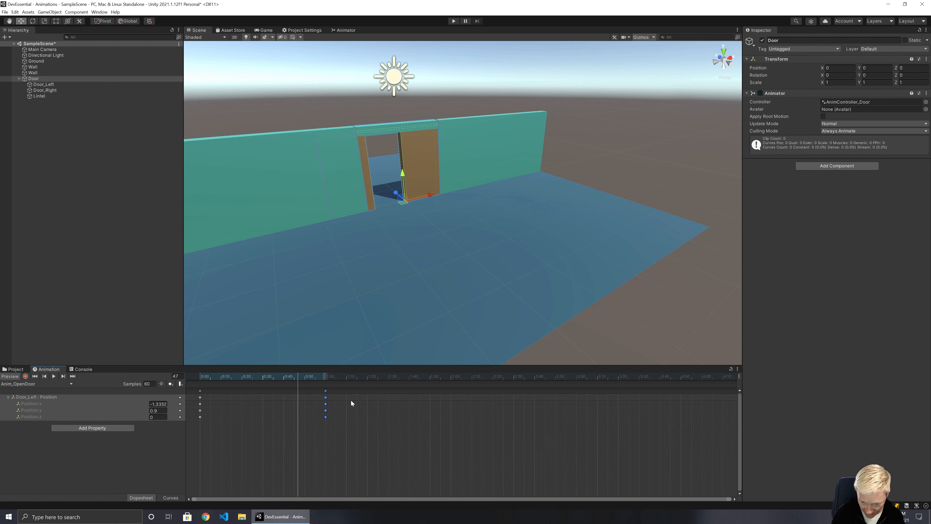
pyautogui.scroll(-3, 350, 400)
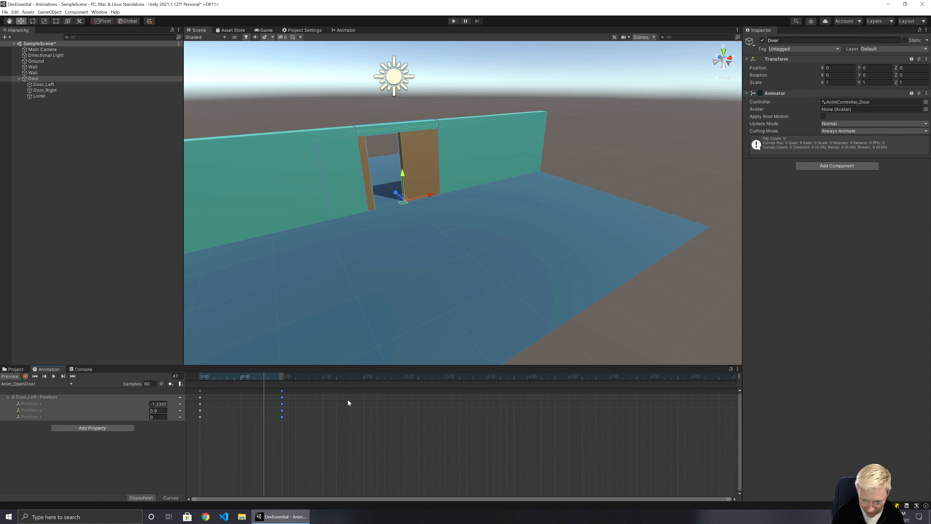
pyautogui.moveTo(268, 399); pyautogui.dragTo(610, 413)
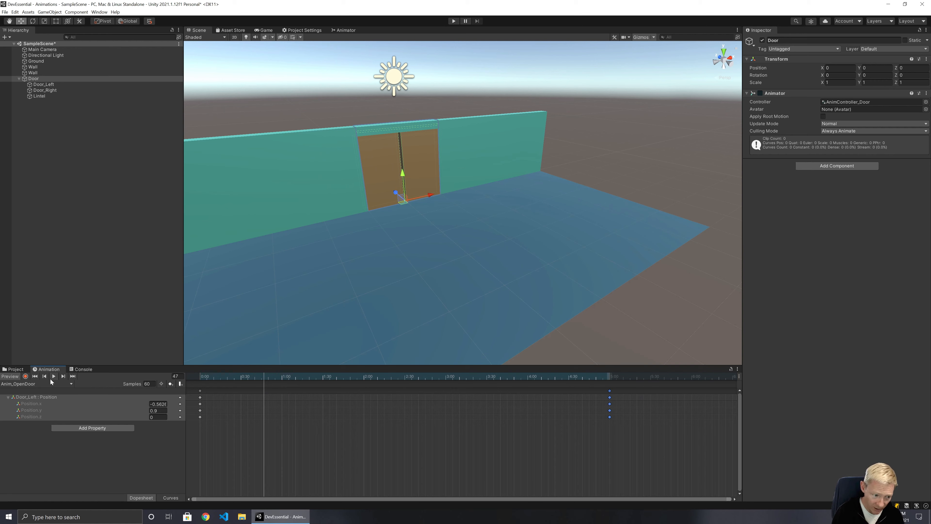
pyautogui.click(54, 376)
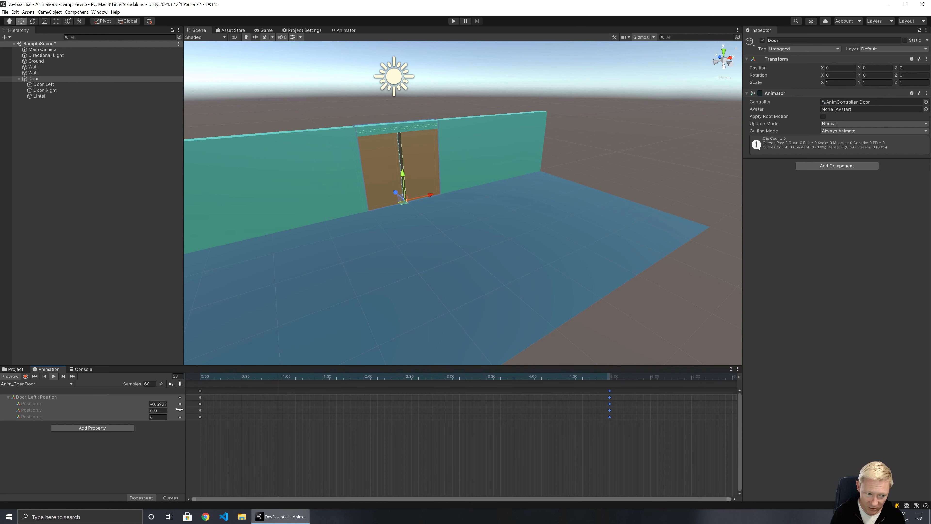
pyautogui.click(54, 375)
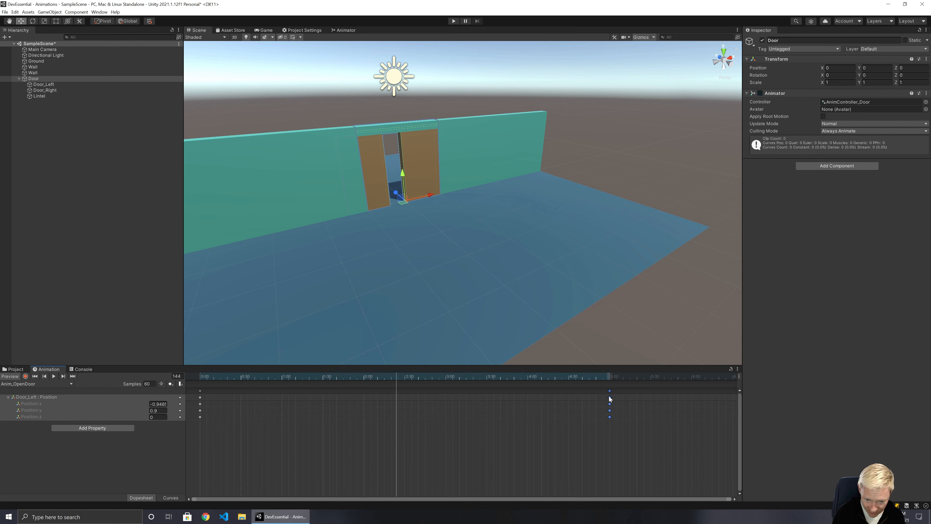
# Move Door_Left's end position keyframes to 2:00 (frame 120), preview the clip, and return the playhead to the first frame
pyautogui.moveTo(609, 399); pyautogui.dragTo(364, 403)
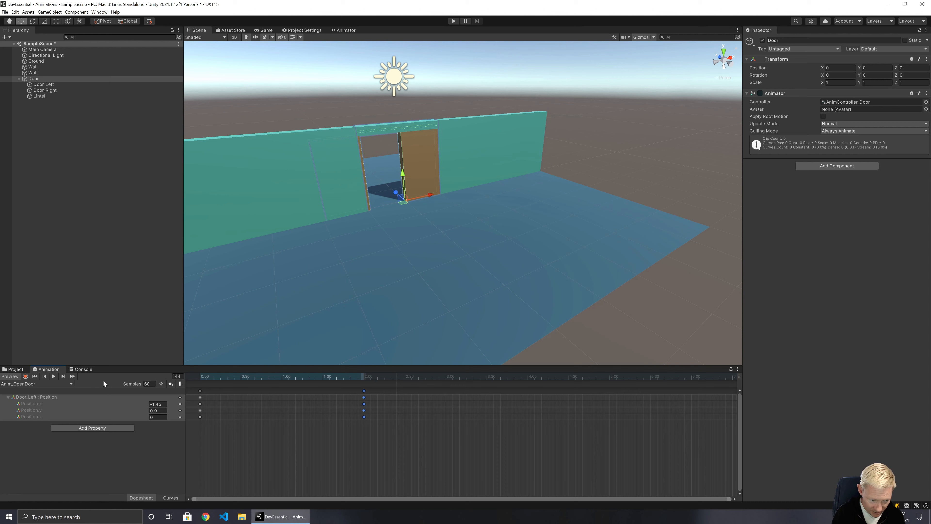
pyautogui.click(35, 377)
pyautogui.click(54, 376)
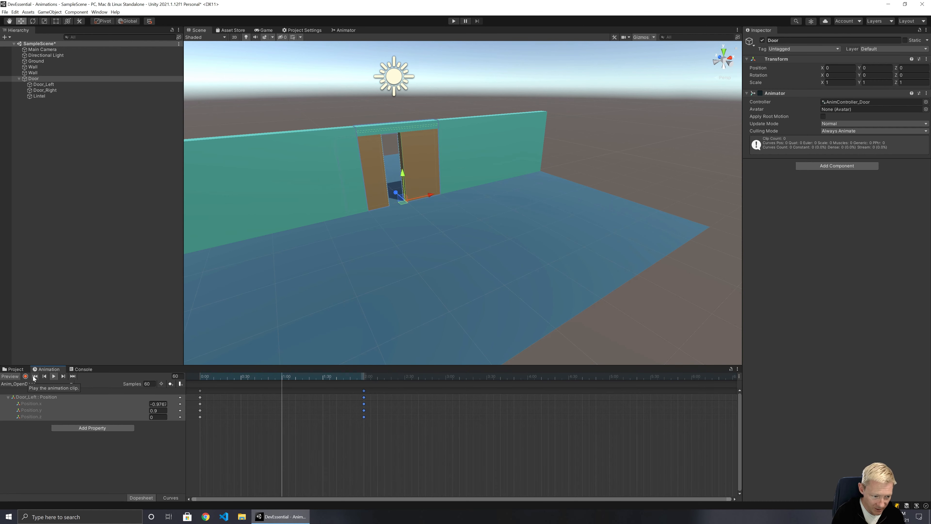
pyautogui.click(54, 376)
pyautogui.click(35, 377)
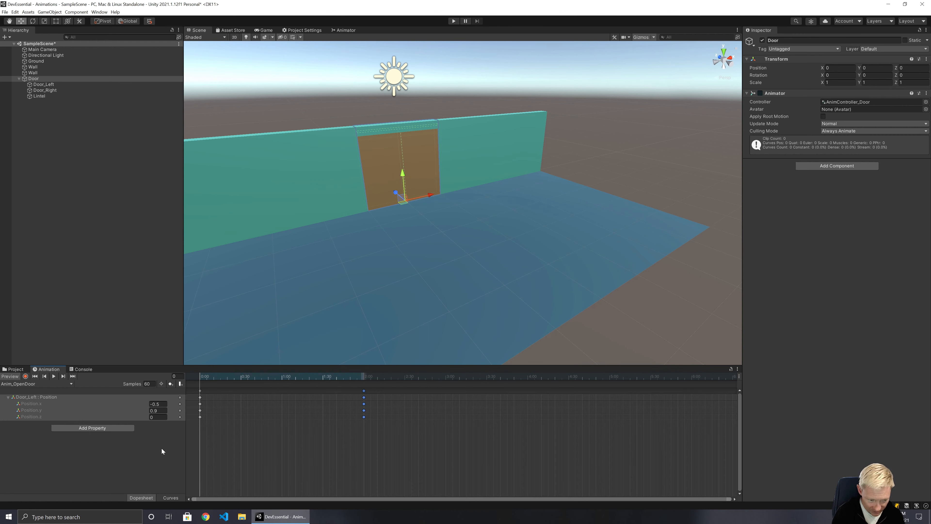
# Add a key at about frame 65 on Door_Left's Position.x curve, tilt its tangent upward, and preview the changed motion
pyautogui.click(170, 497)
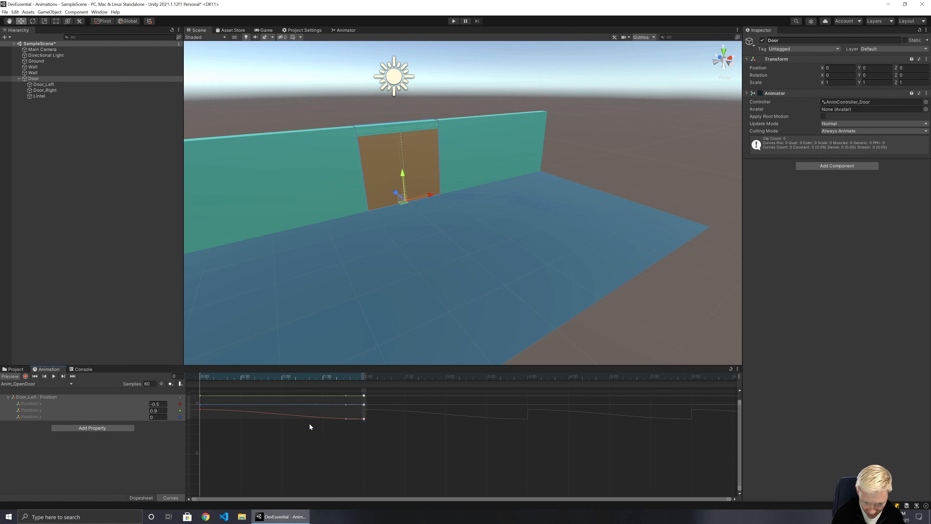
pyautogui.doubleClick(289, 414)
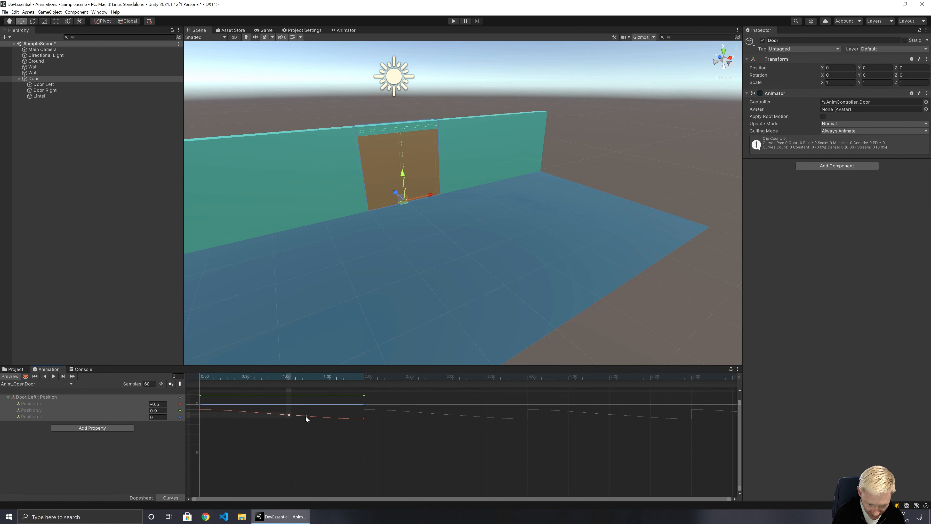
pyautogui.moveTo(305, 415); pyautogui.dragTo(305, 414)
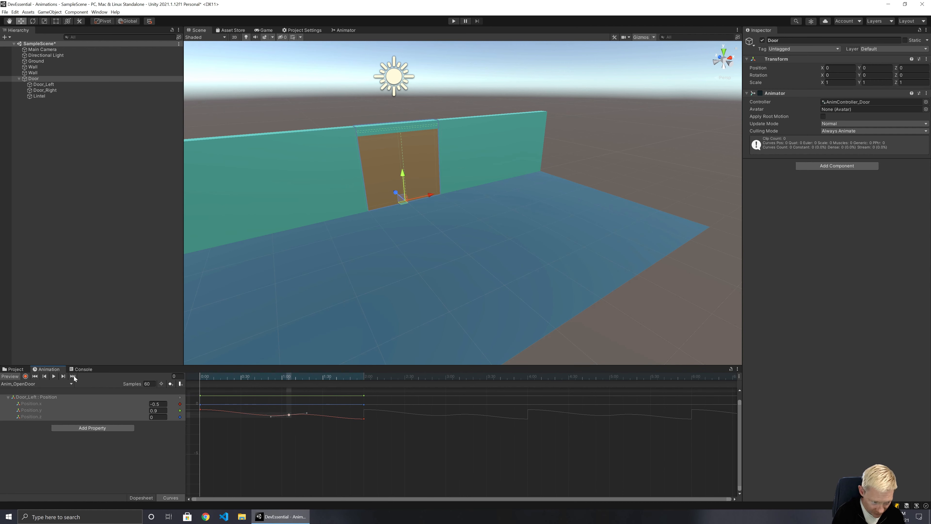
pyautogui.click(54, 376)
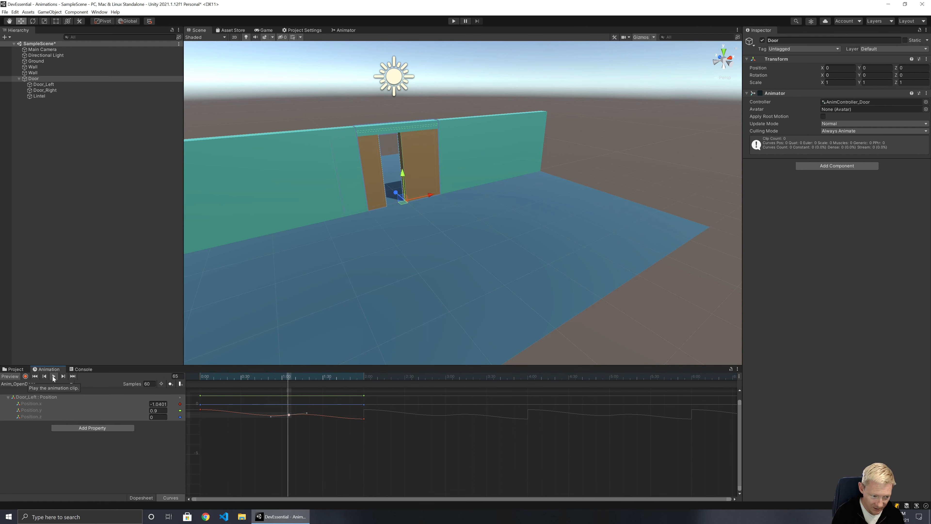
pyautogui.click(54, 376)
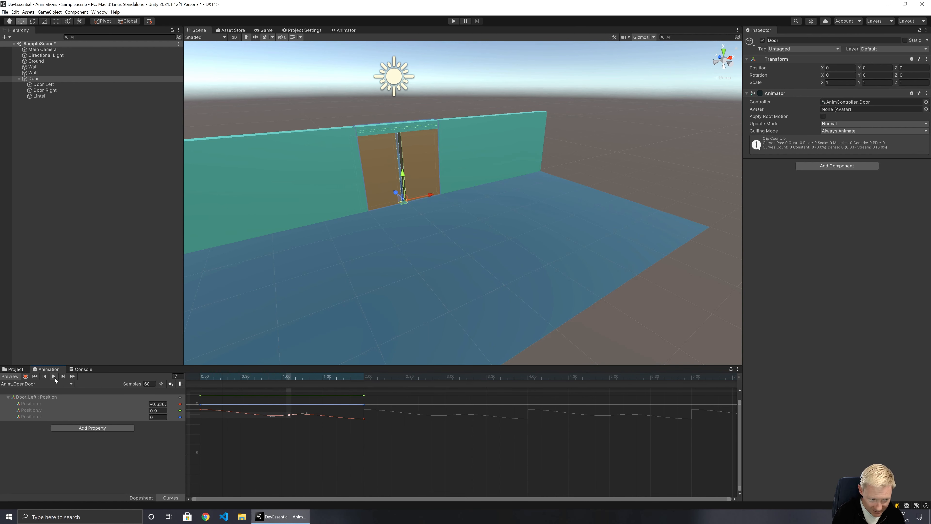
pyautogui.click(35, 377)
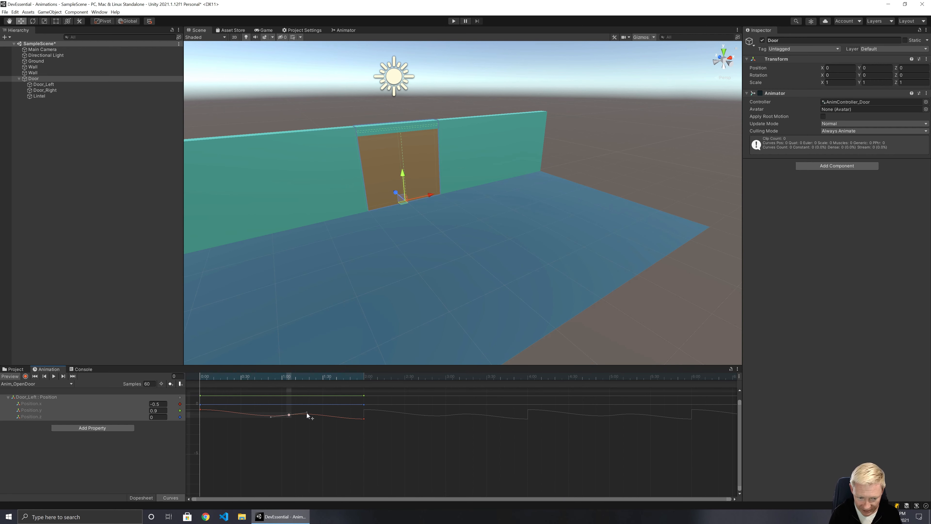
# Flatten the tangent of the middle Position.x key for a smoother curve, preview the clip, and return to the first frame
pyautogui.moveTo(308, 411); pyautogui.dragTo(307, 414)
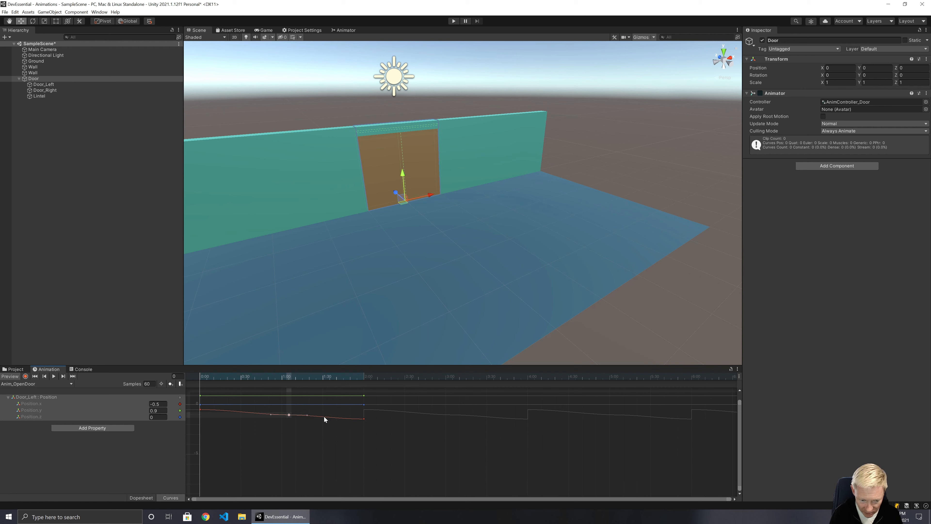
pyautogui.click(54, 376)
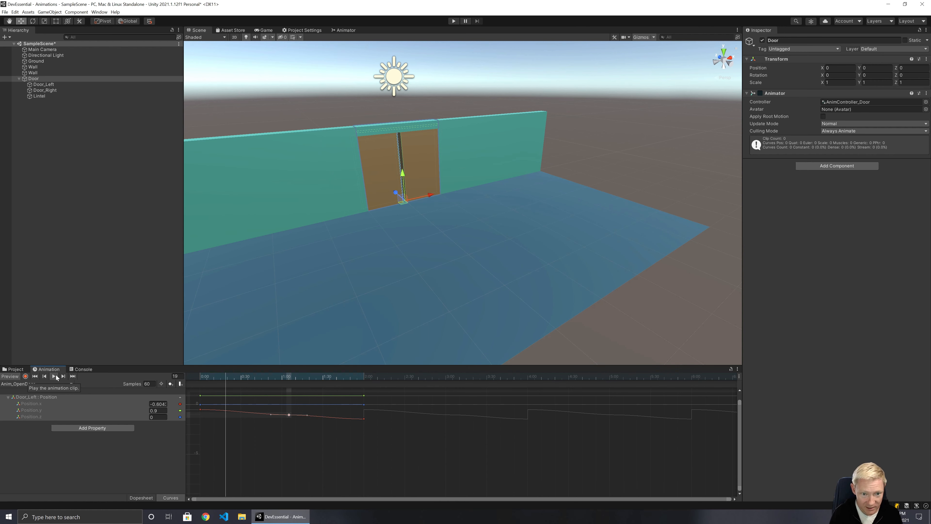
pyautogui.click(53, 376)
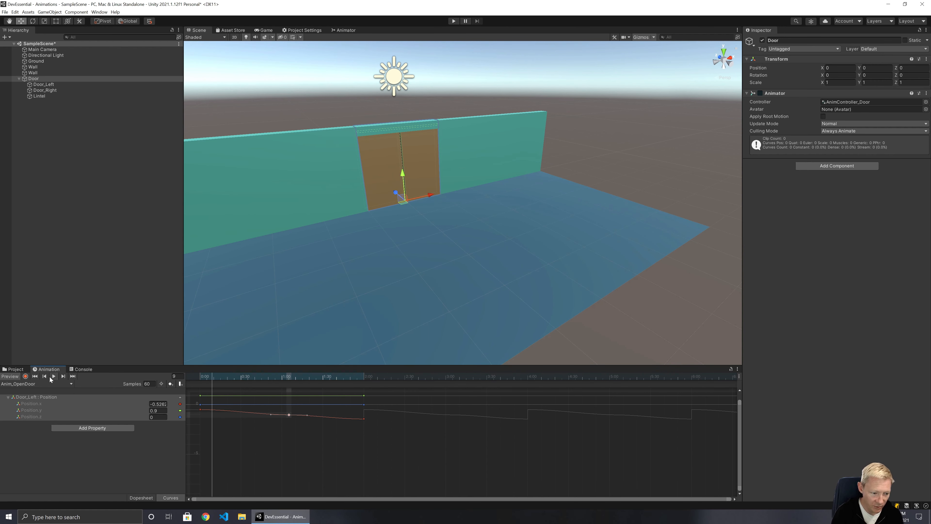
pyautogui.click(35, 377)
# With keyframe recording on, key Door_Right's X position at 1.45 at frame 120 in the Anim_OpenDoor dopesheet
pyautogui.click(17, 369)
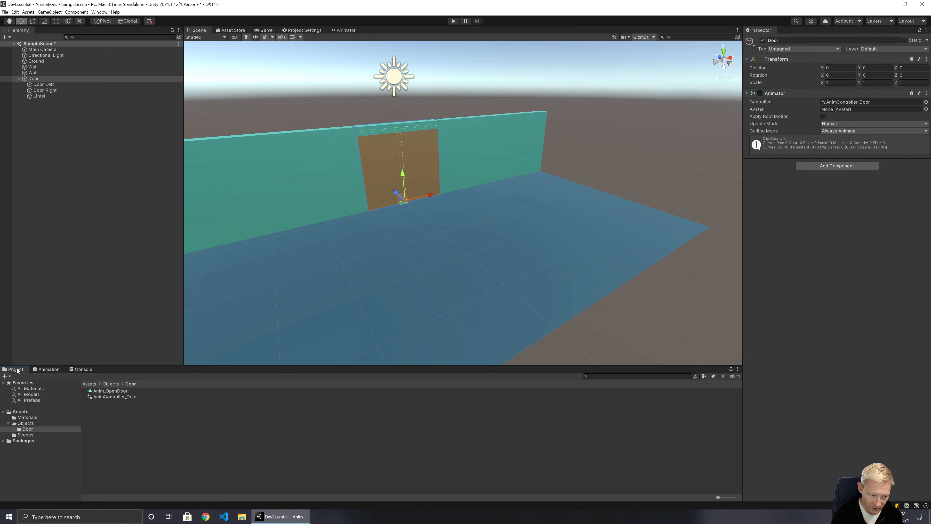
pyautogui.click(48, 369)
pyautogui.click(25, 397)
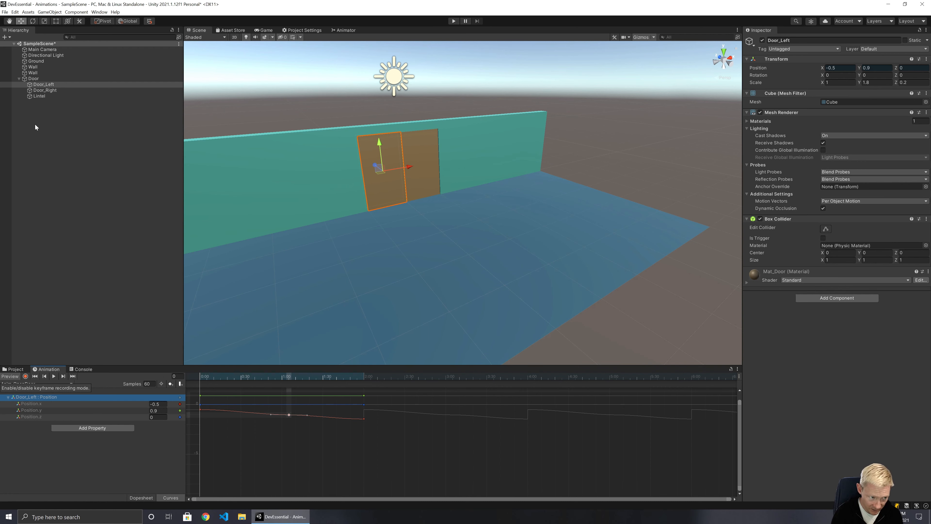
pyautogui.click(26, 376)
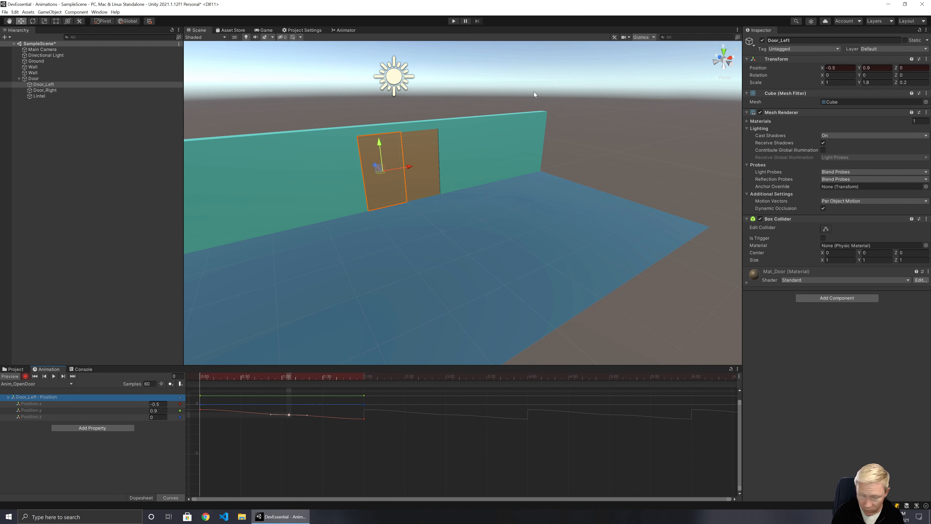
pyautogui.click(60, 92)
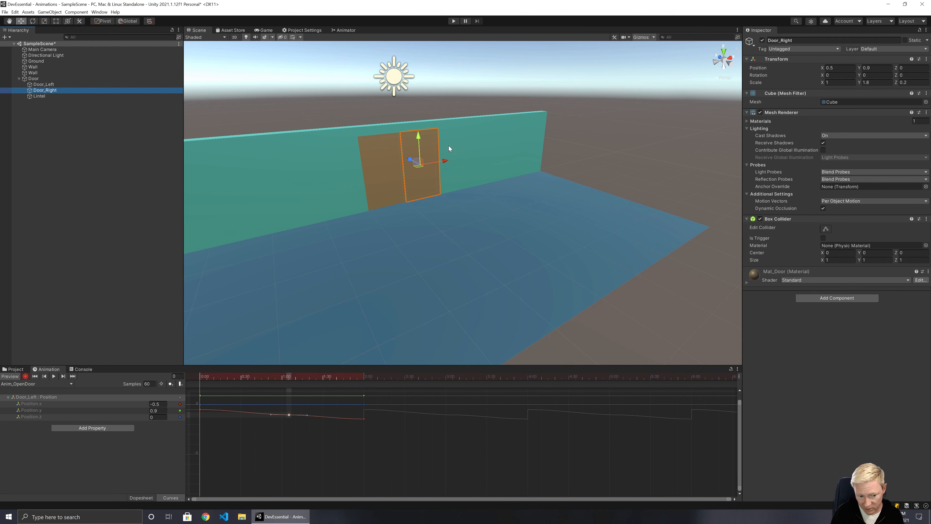
pyautogui.click(142, 497)
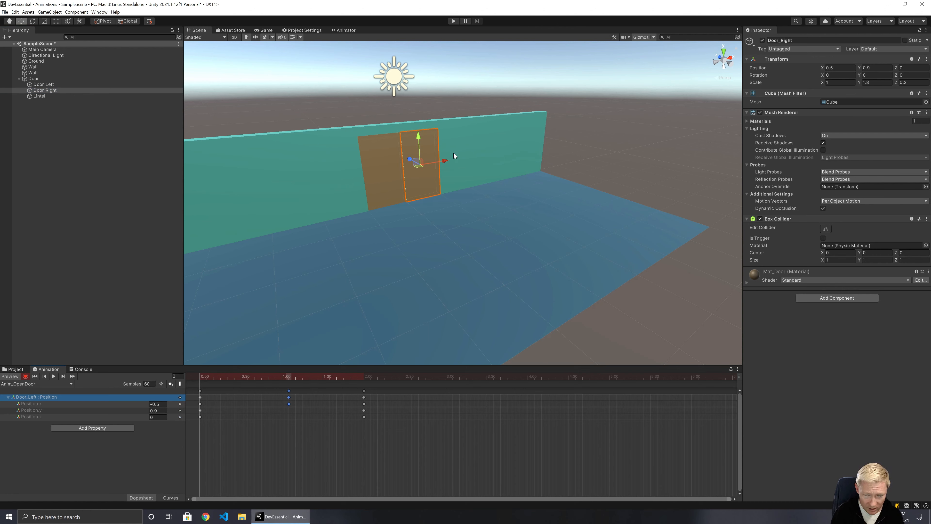
pyautogui.moveTo(202, 376); pyautogui.dragTo(363, 382)
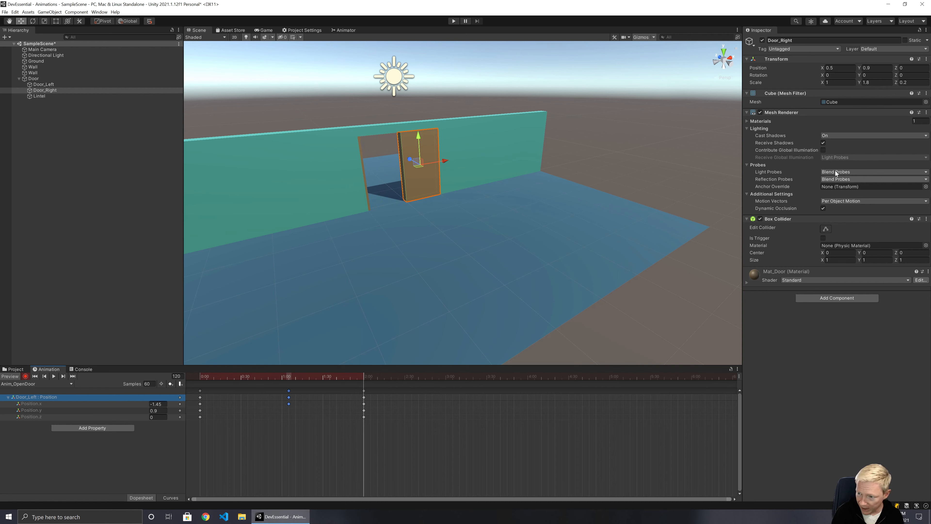
pyautogui.moveTo(822, 69); pyautogui.dragTo(836, 75)
pyautogui.click(836, 69)
pyautogui.write('1.45')
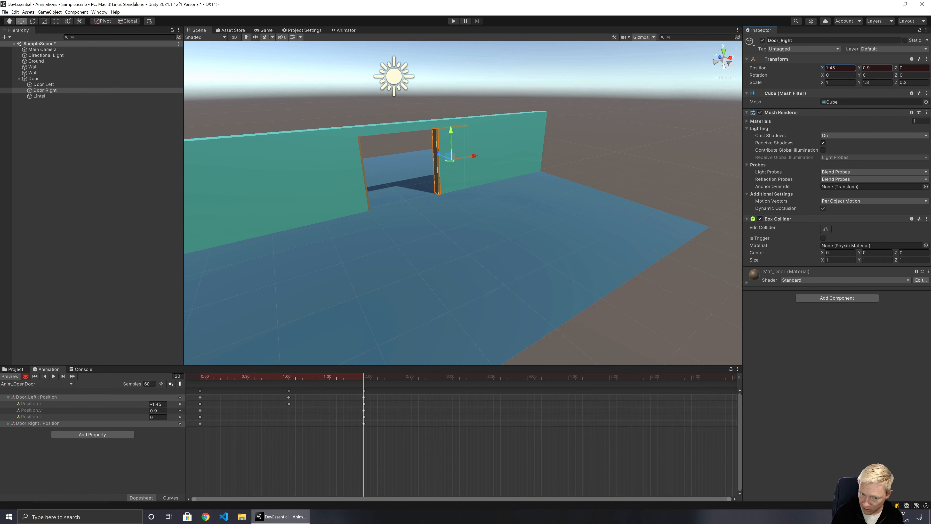
# Record a middle keyframe for Door_Right at frame 67 with its X position set to 0.76
pyautogui.moveTo(348, 376); pyautogui.dragTo(290, 385)
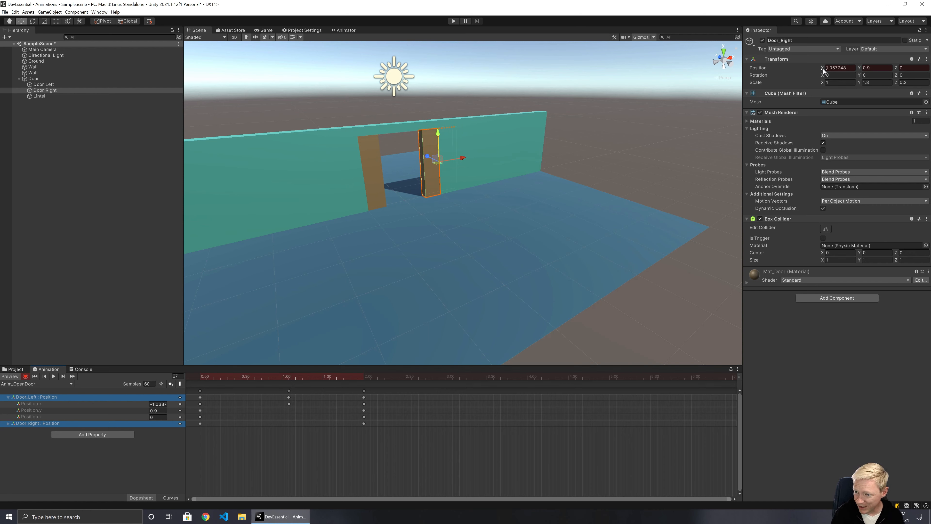
pyautogui.moveTo(818, 69); pyautogui.dragTo(815, 66)
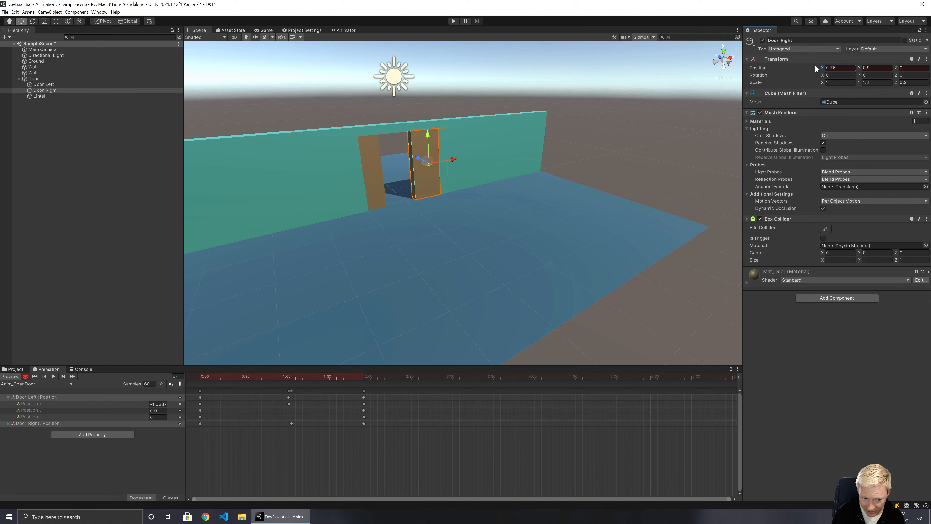
# Return the playhead to the first frame, turn off keyframe recording, and preview both doors opening
pyautogui.moveTo(290, 378); pyautogui.dragTo(200, 377)
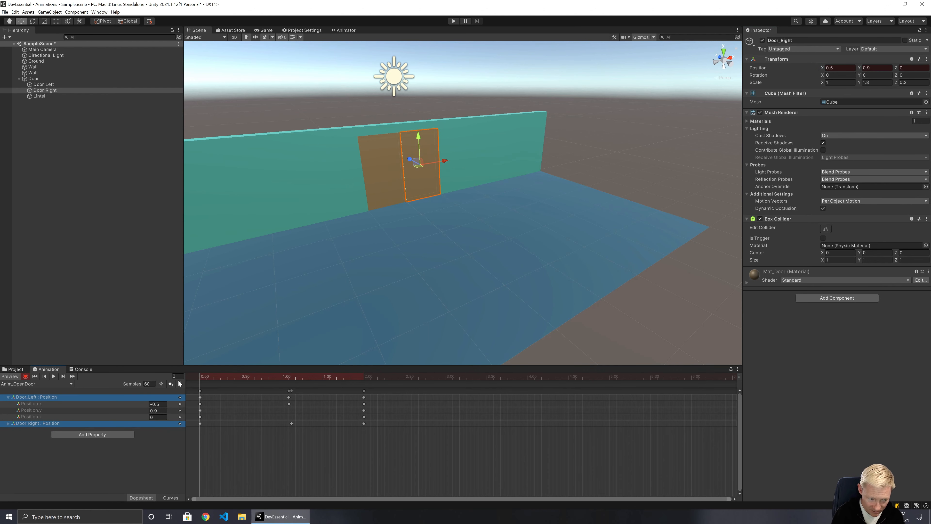
pyautogui.click(25, 376)
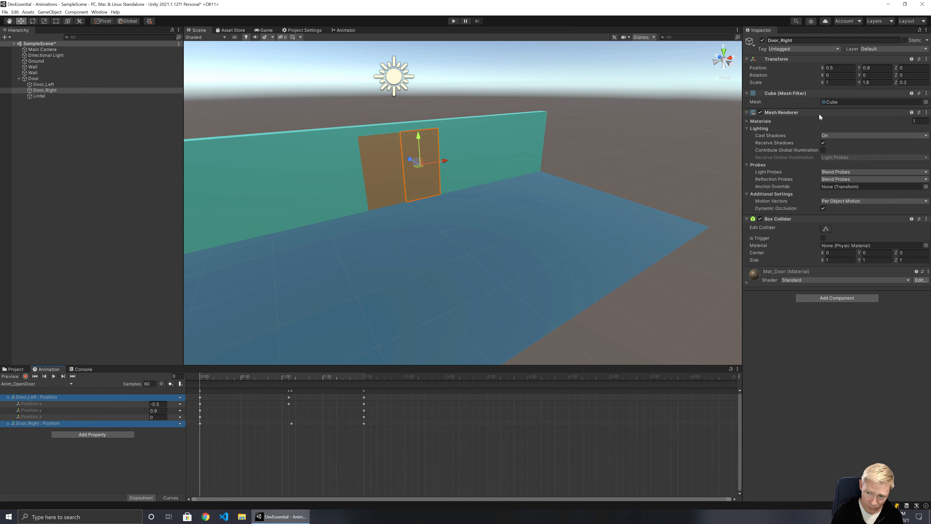
pyautogui.click(53, 376)
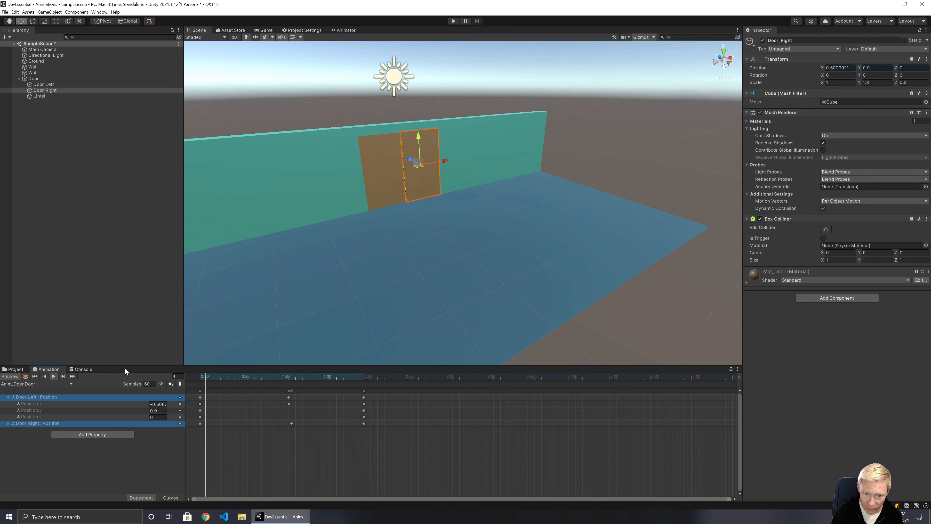
# Stop the animation preview, return to the first frame, and collapse the Door_Left position track
pyautogui.click(55, 376)
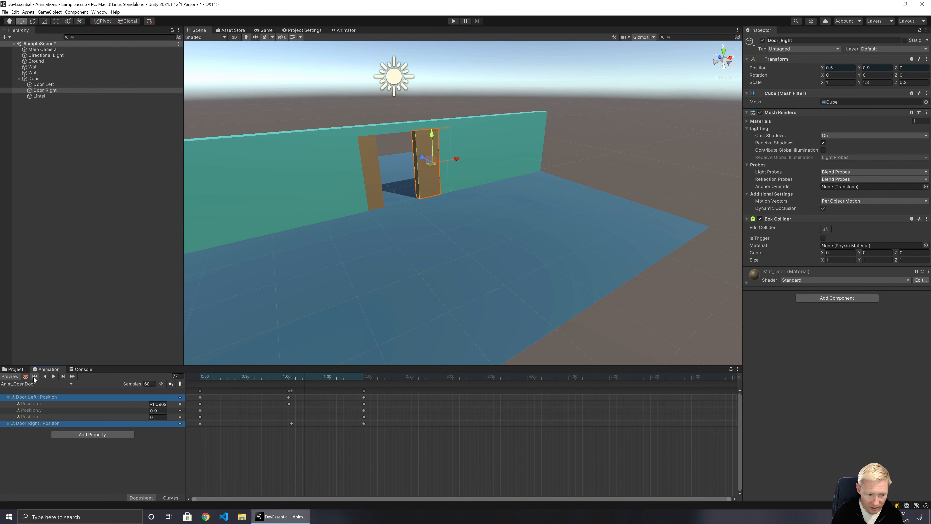
pyautogui.click(34, 376)
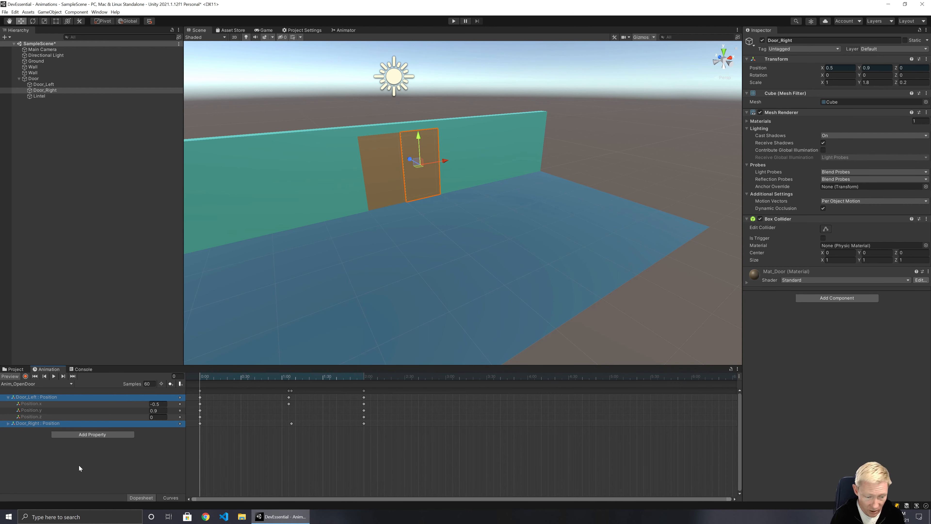
pyautogui.click(8, 397)
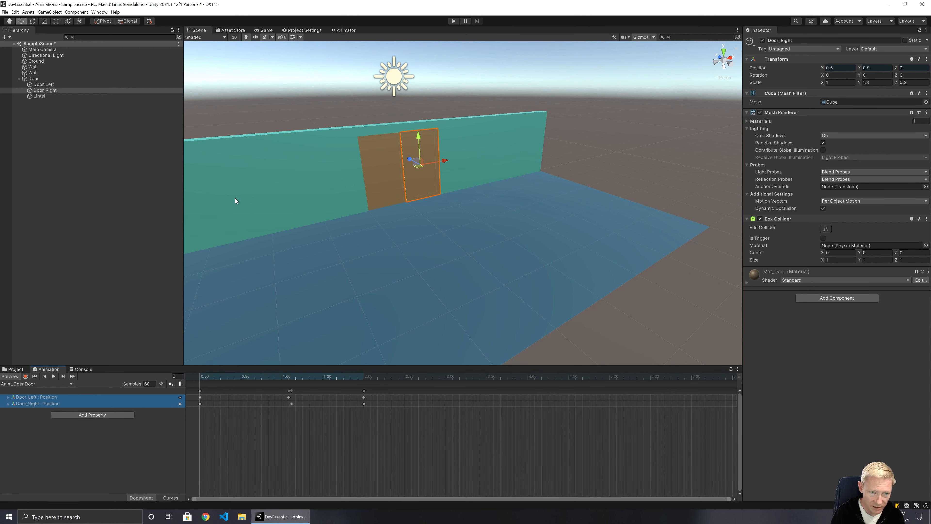
# In the door's Animator graph, move the Anim_OpenDoor state off Any State to below Entry, and return to the Scene view
pyautogui.click(345, 29)
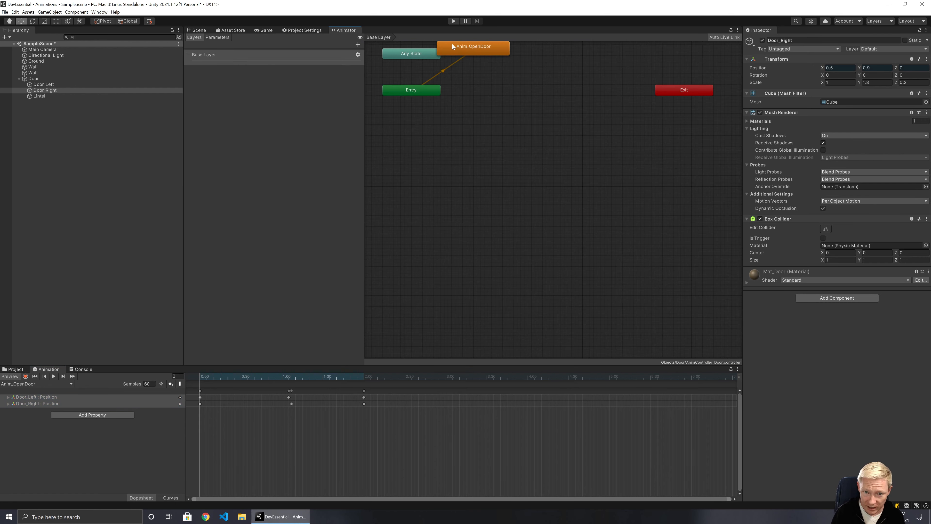
pyautogui.moveTo(453, 46); pyautogui.dragTo(498, 117)
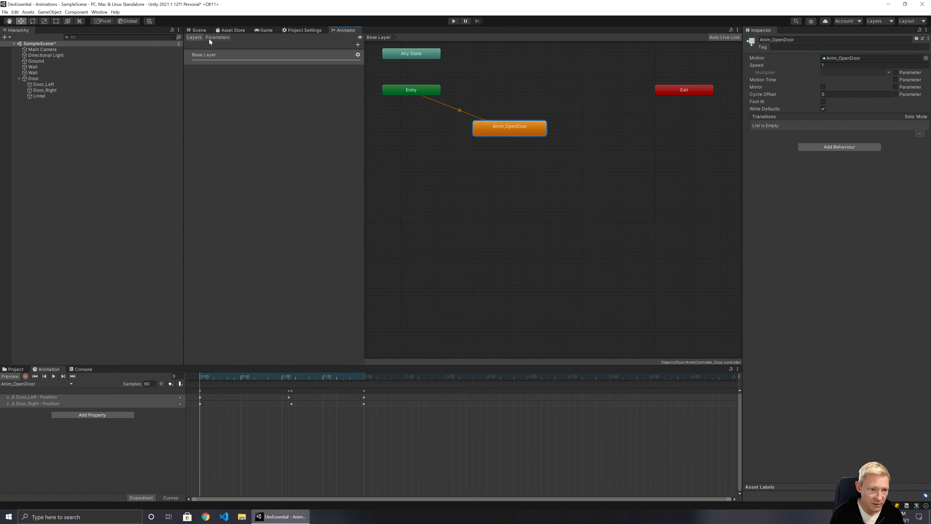
pyautogui.click(204, 31)
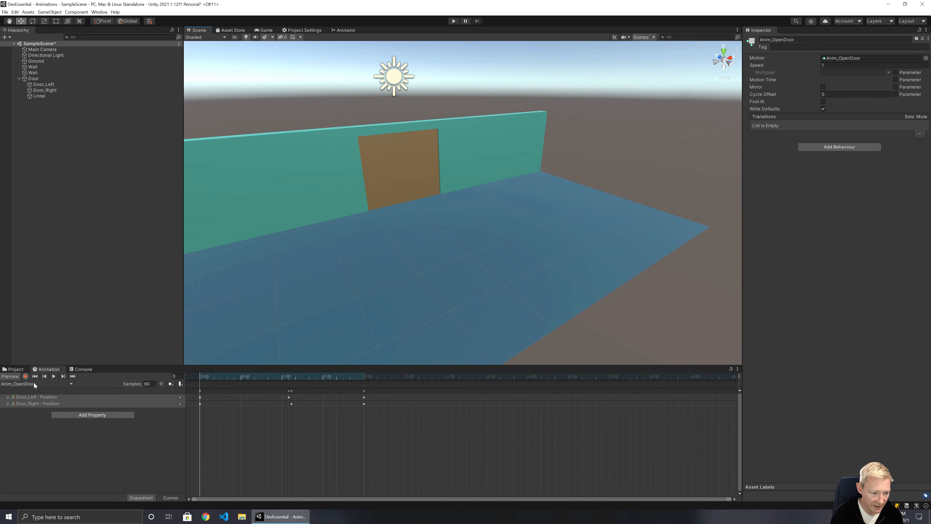
# Disable Loop Time on the Anim_OpenDoor clip in the Door folder
pyautogui.click(16, 370)
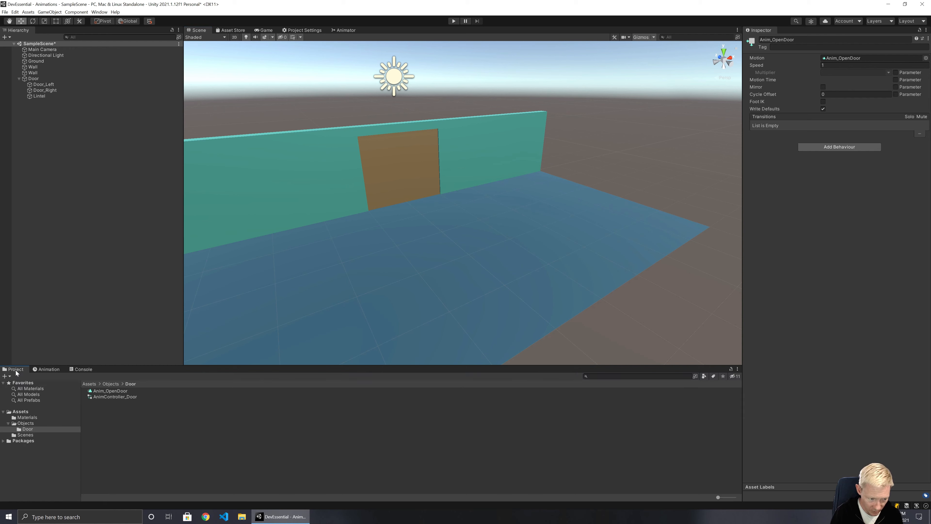
pyautogui.click(113, 391)
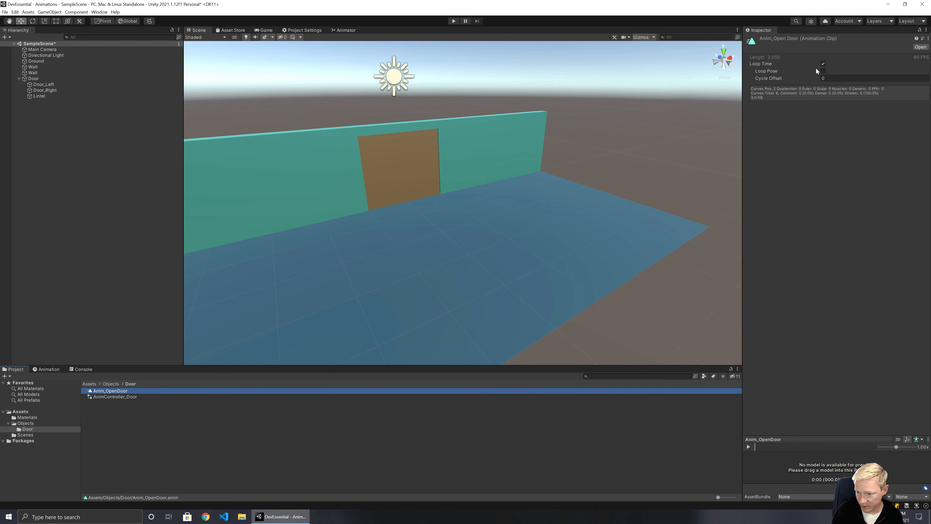
pyautogui.click(823, 64)
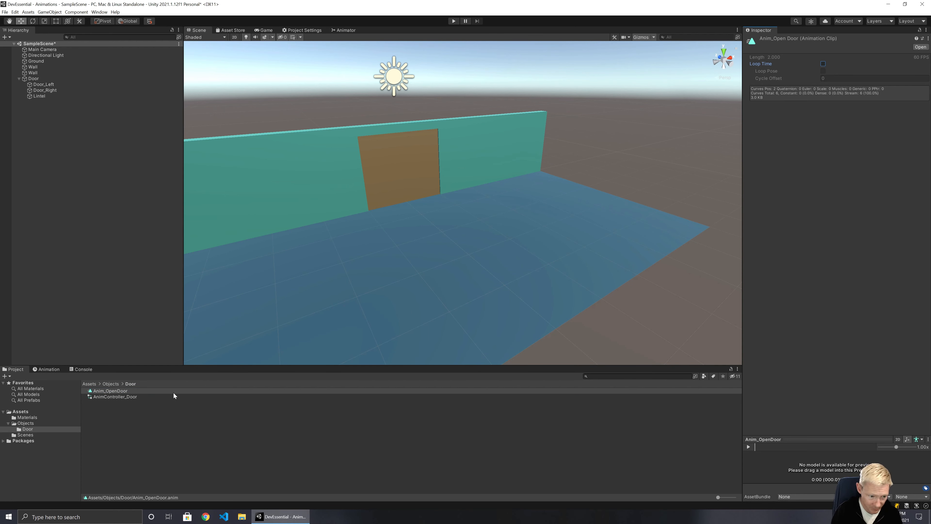
# Duplicate the Anim_OpenDoor clip and name the copy Anim_CloseDoor
pyautogui.click(117, 392)
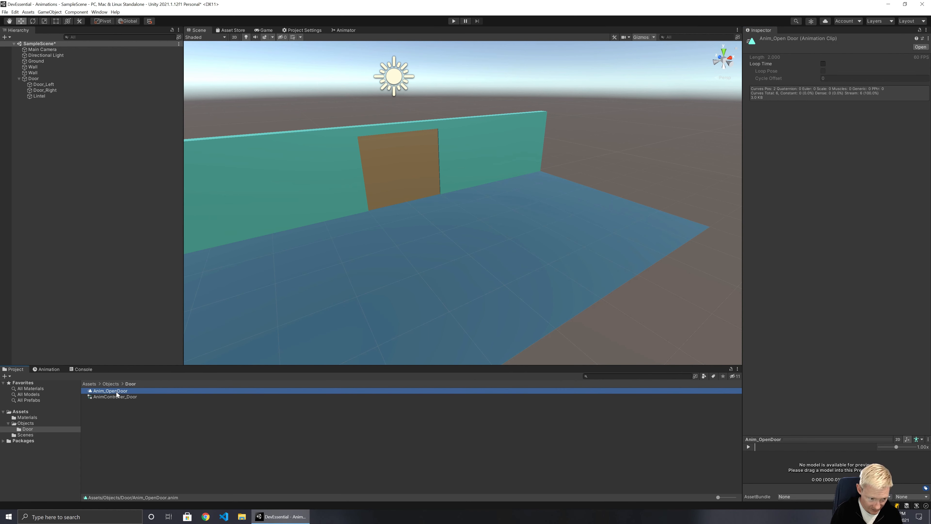
pyautogui.hotkey('ctrl', 'd')
pyautogui.press('F2')
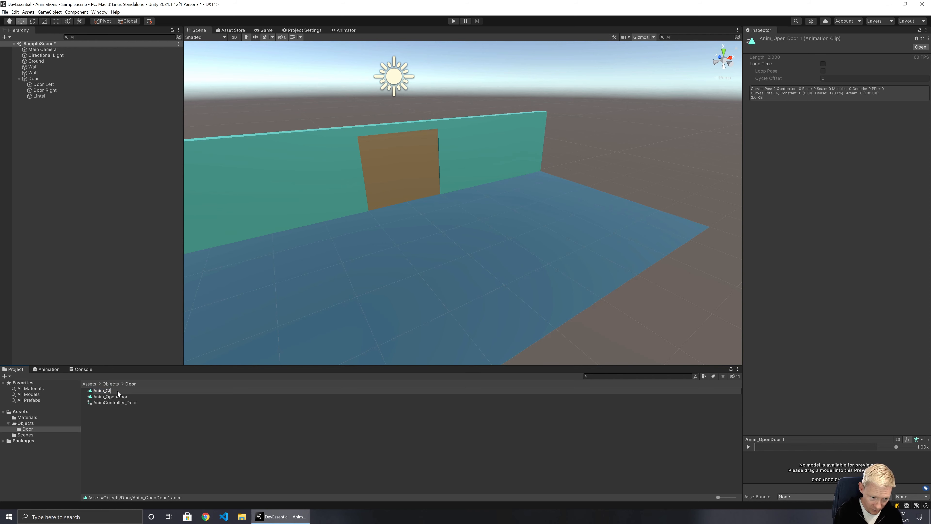
pyautogui.write('Anim_CloseDoor')
pyautogui.press('Return')
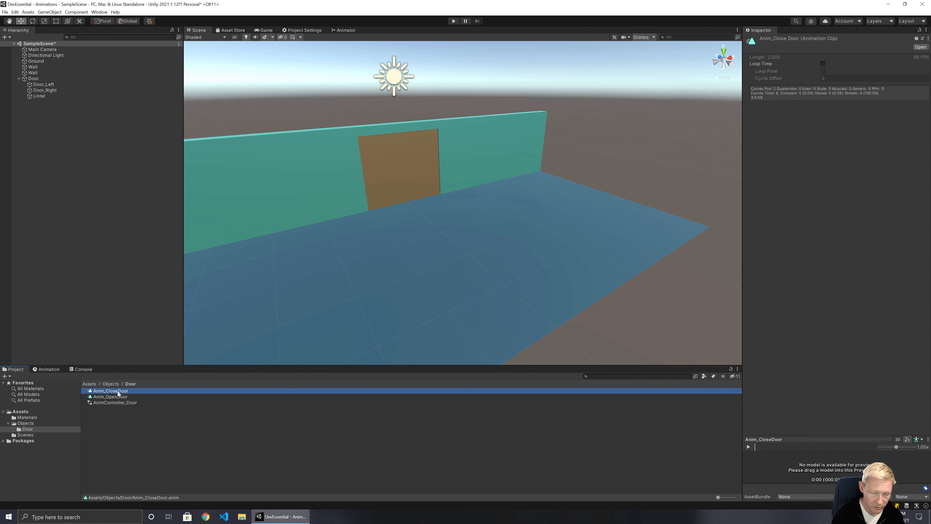
# Create an empty state below Anim_OpenDoor in the Animator and assign the Anim_CloseDoor clip as its motion
pyautogui.click(351, 30)
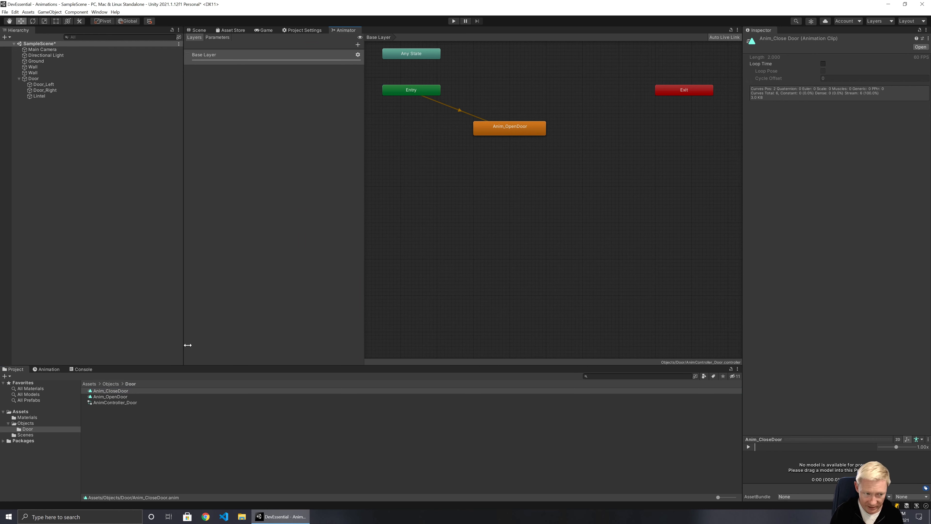
pyautogui.rightClick(476, 158)
pyautogui.moveTo(492, 162)
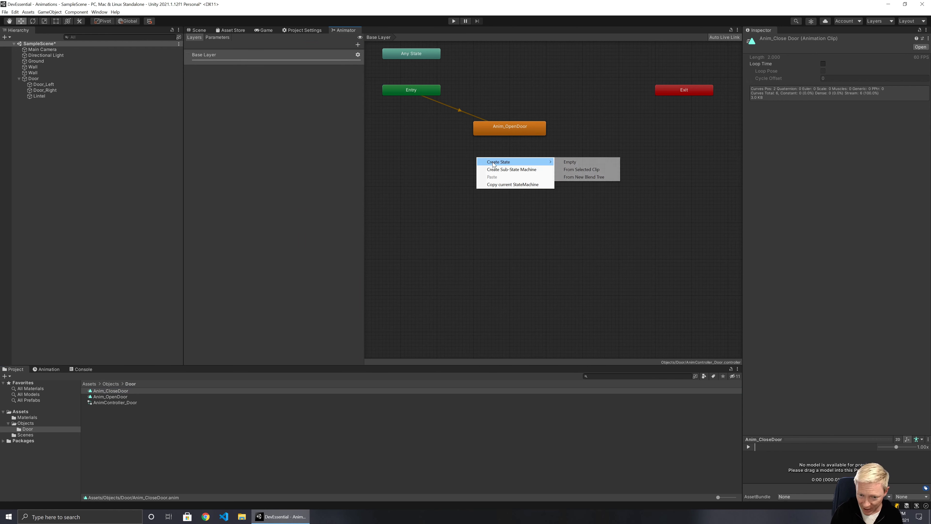
pyautogui.click(580, 162)
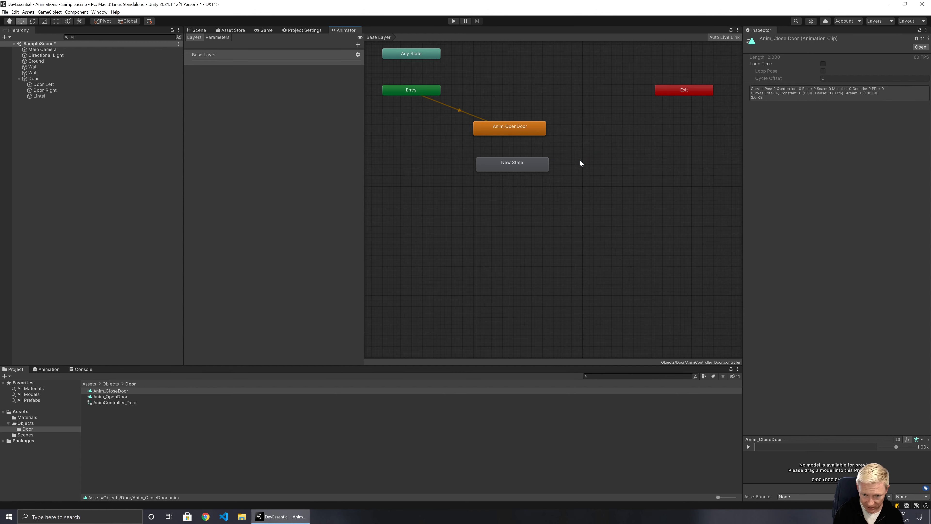
pyautogui.click(542, 166)
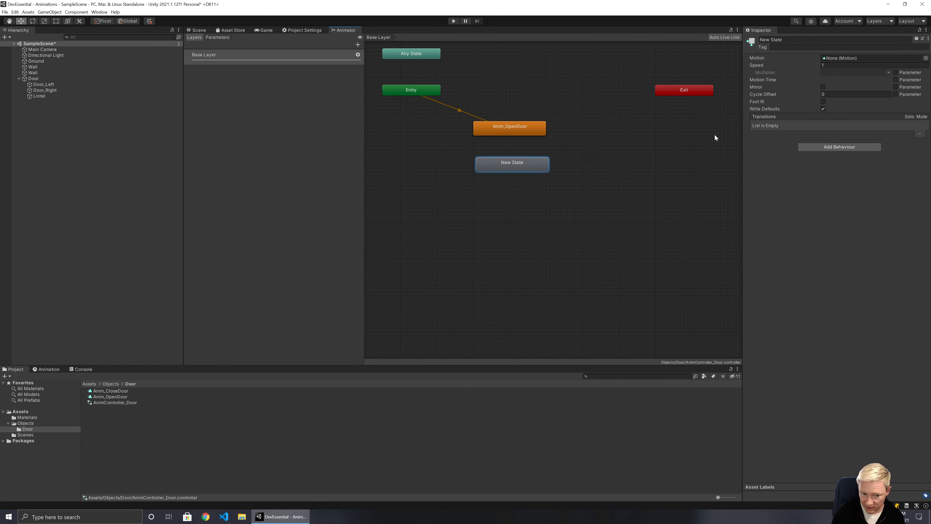
pyautogui.moveTo(105, 391); pyautogui.dragTo(841, 57)
# Rename the new state Anim_CloseDoor and set its speed to -1 so the clip plays in reverse
pyautogui.click(816, 39)
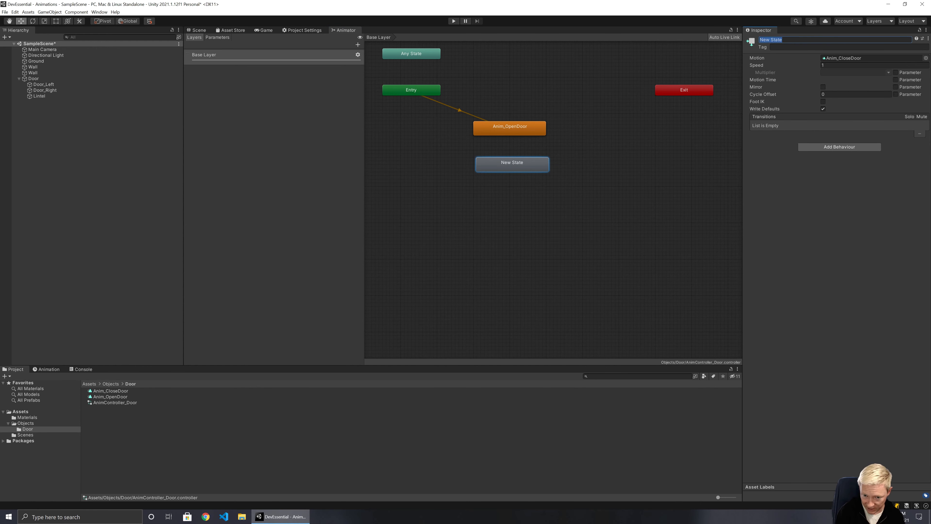
pyautogui.write('Anim_C')
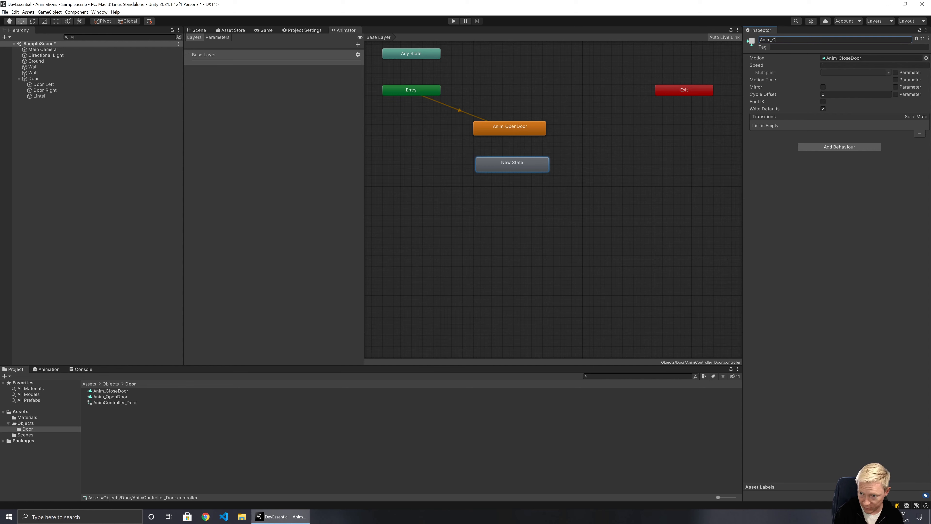
pyautogui.write('loseDoor')
pyautogui.press('Return')
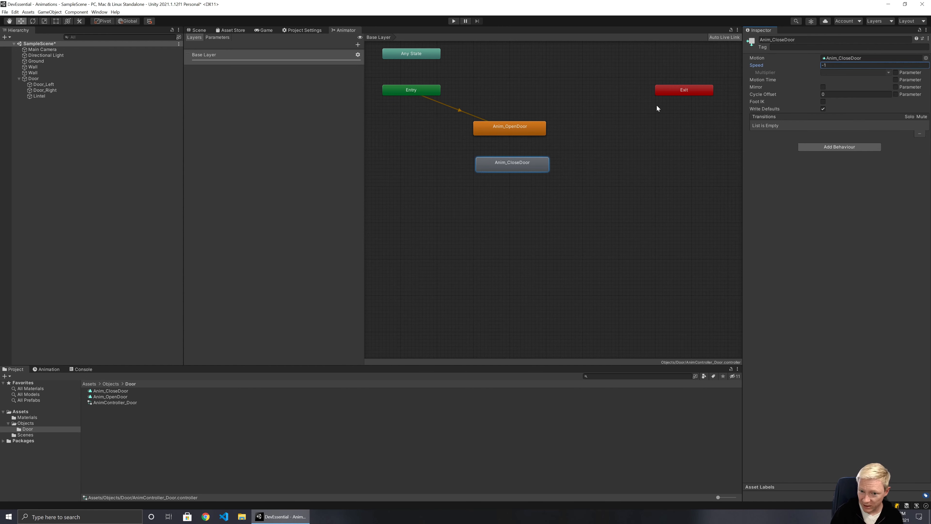
pyautogui.click(578, 139)
pyautogui.click(508, 165)
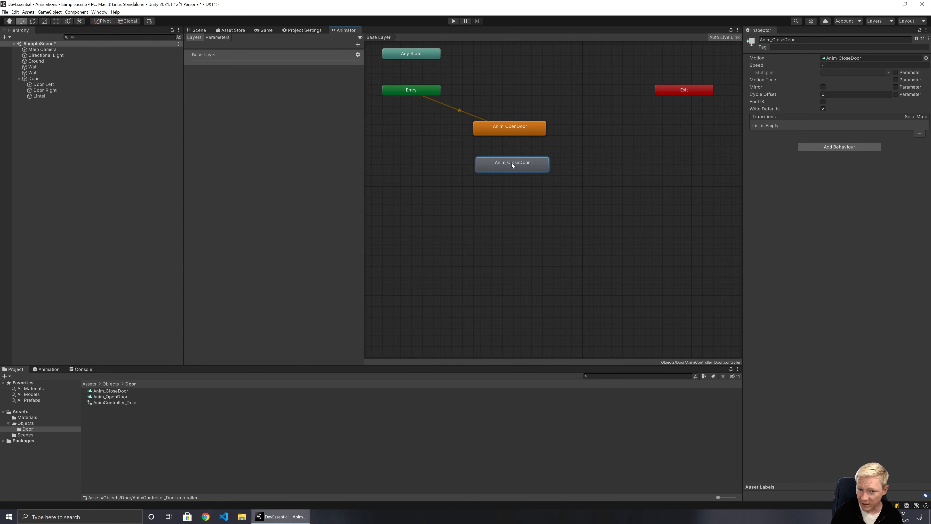
# Move the Anim_OpenDoor state level with Entry and dock the Animator window beside the Console
pyautogui.moveTo(515, 133); pyautogui.dragTo(520, 96)
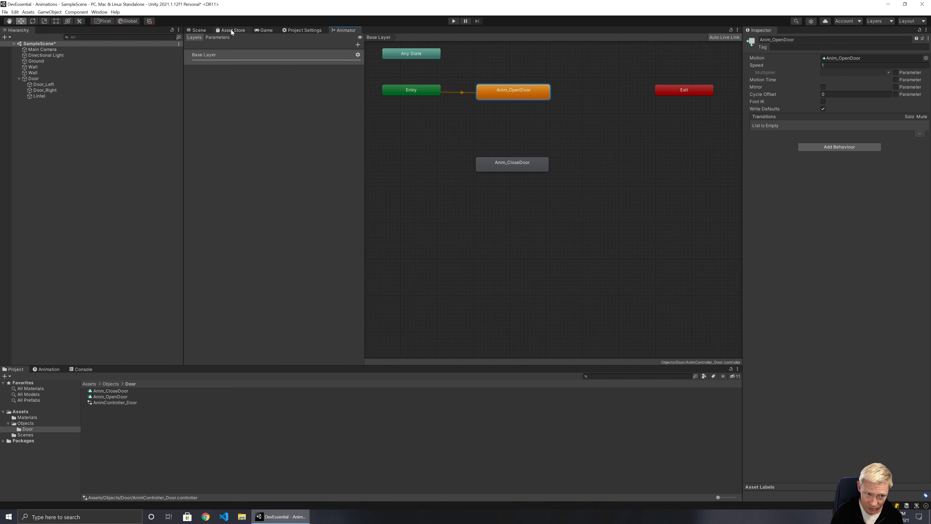
pyautogui.moveTo(347, 30); pyautogui.dragTo(232, 371)
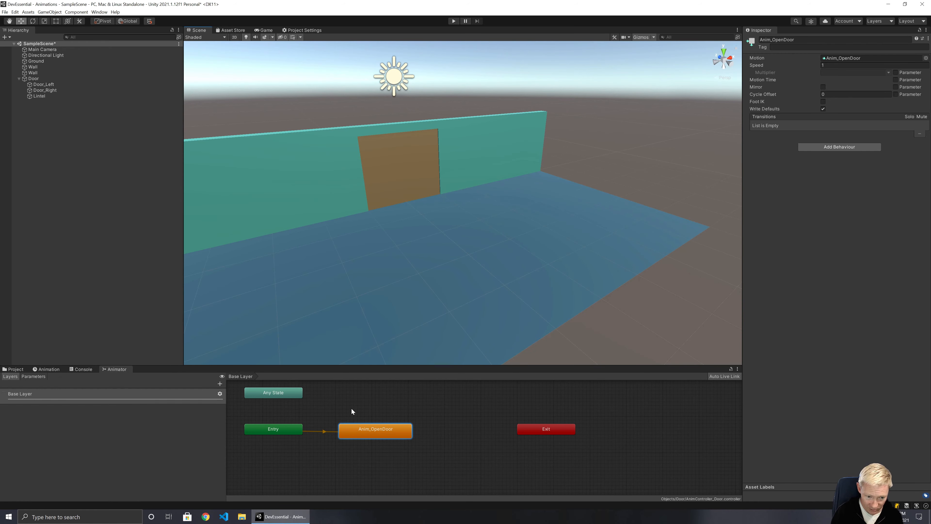
# Select the Door object and run the scene to watch the Anim_OpenDoor state play, and exit play mode
pyautogui.click(33, 78)
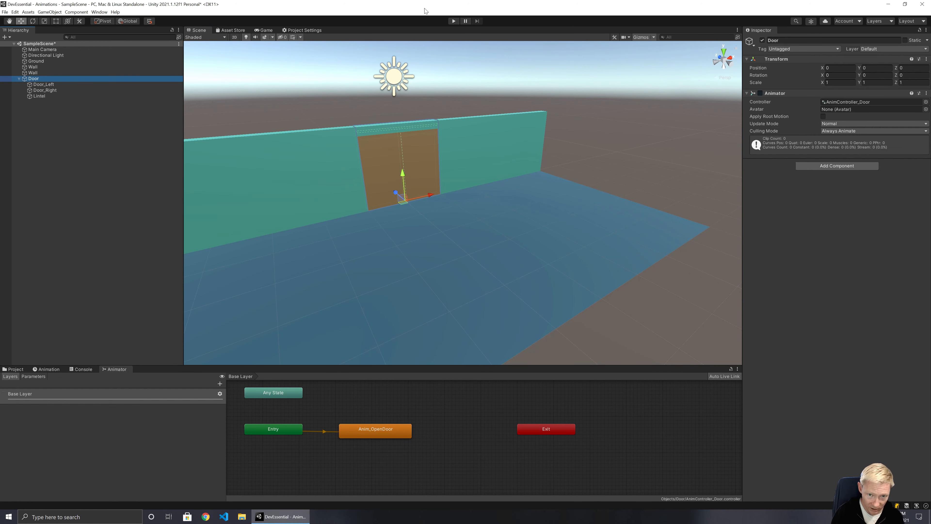
pyautogui.click(454, 21)
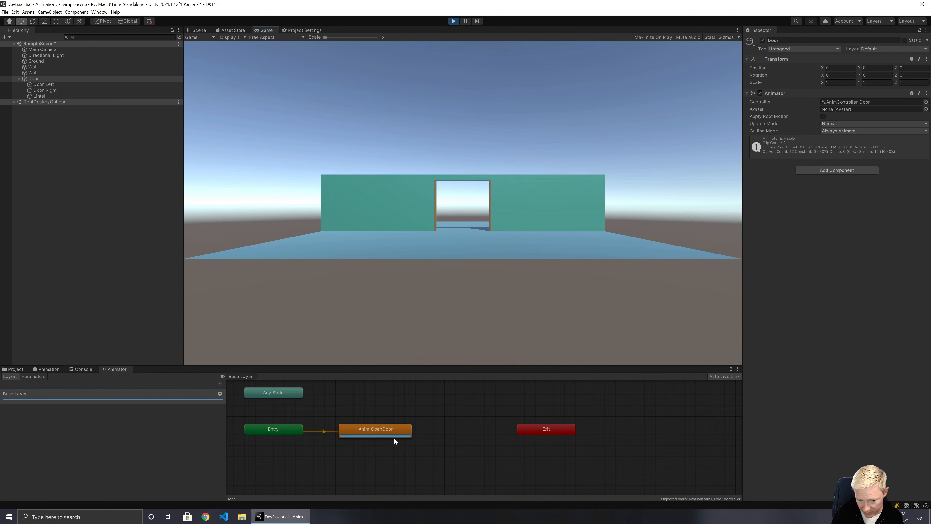
pyautogui.click(453, 21)
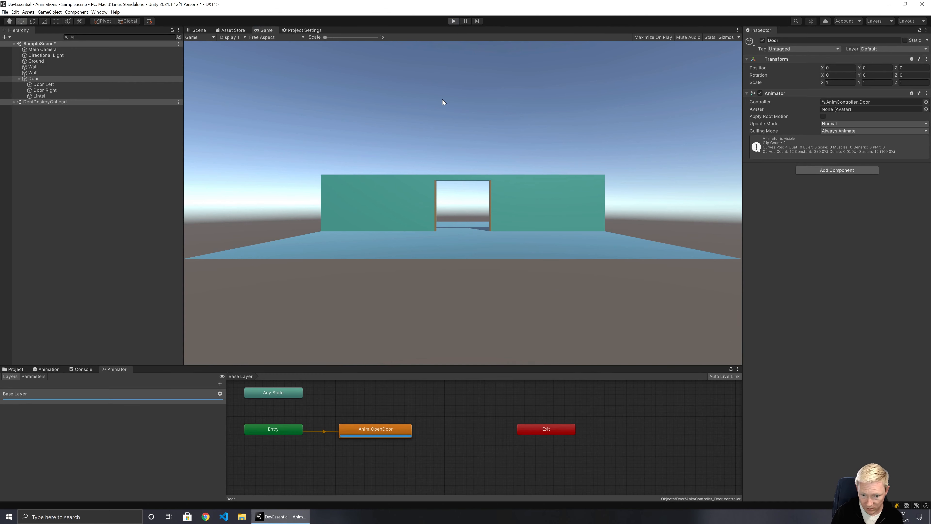
# Position the Anim_CloseDoor state directly beneath Anim_OpenDoor in the Animator graph
pyautogui.rightClick(451, 390)
pyautogui.click(433, 430)
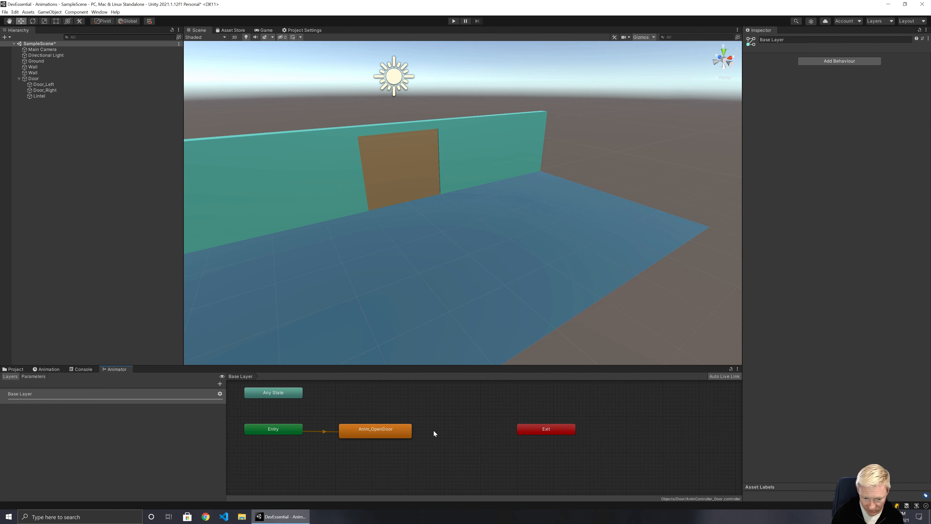
pyautogui.scroll(-3, 434, 431)
pyautogui.moveTo(404, 478); pyautogui.dragTo(425, 458)
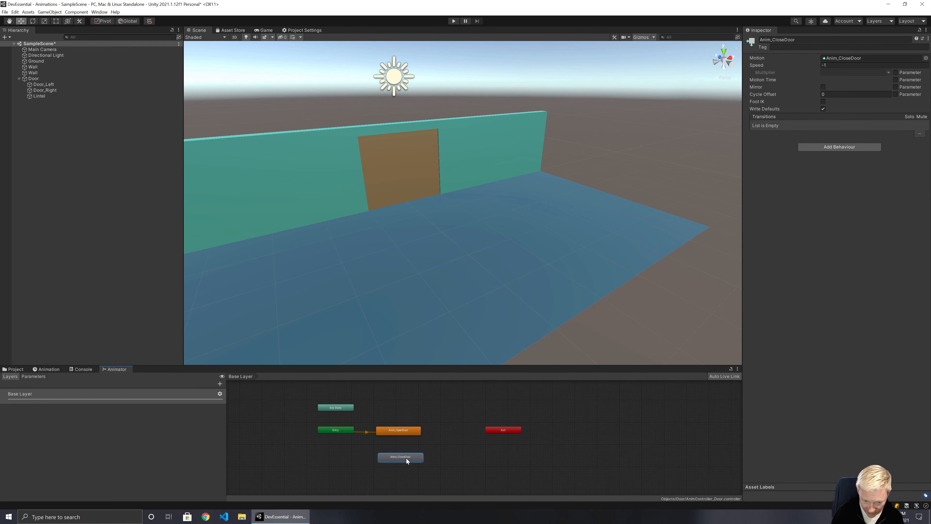
# Add a transition from Anim_OpenDoor to Anim_CloseDoor and test the door sequence in play mode
pyautogui.rightClick(400, 432)
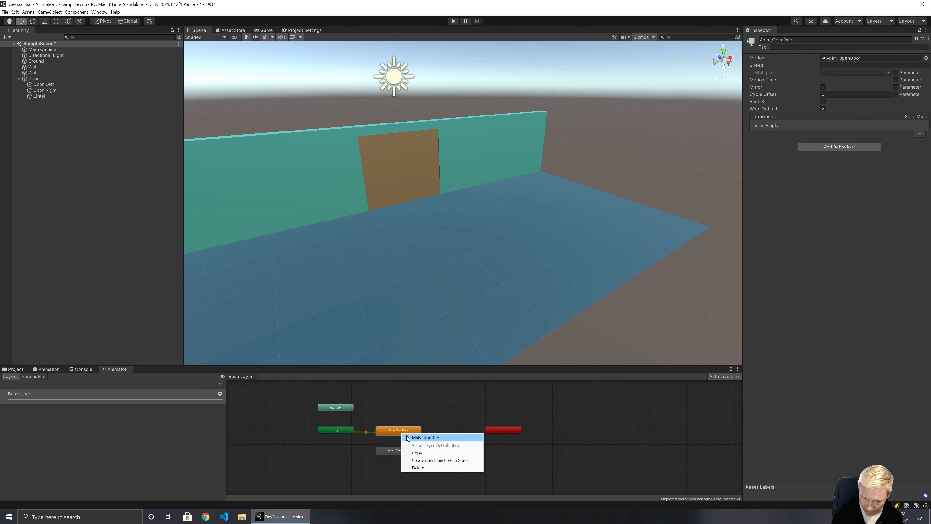
pyautogui.click(414, 438)
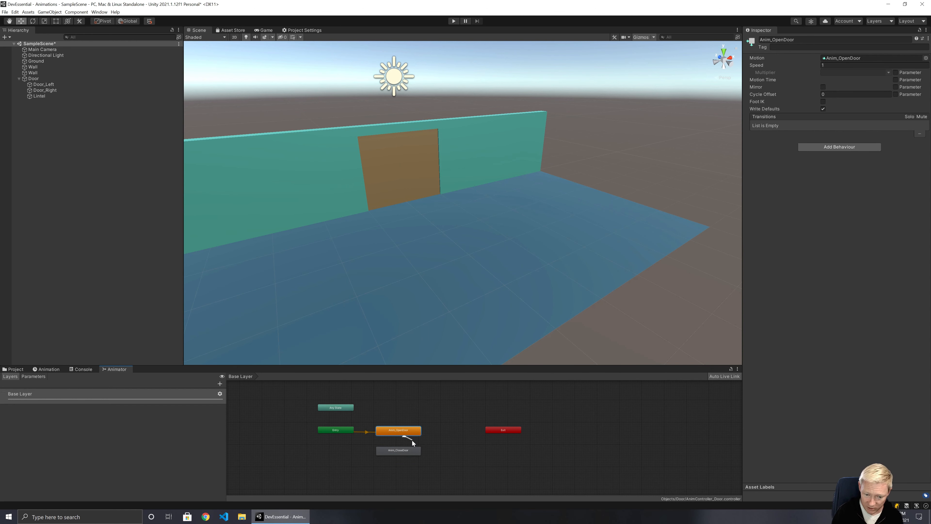
pyautogui.click(399, 452)
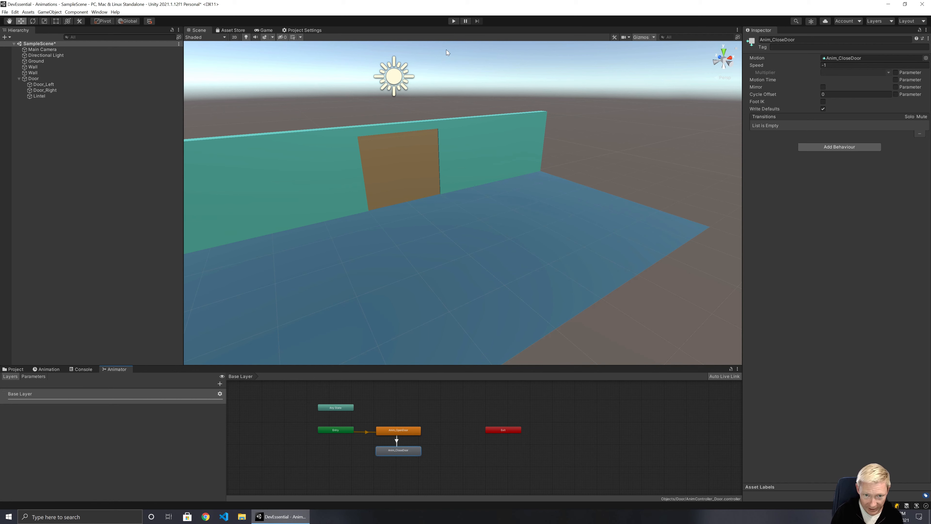
pyautogui.click(454, 21)
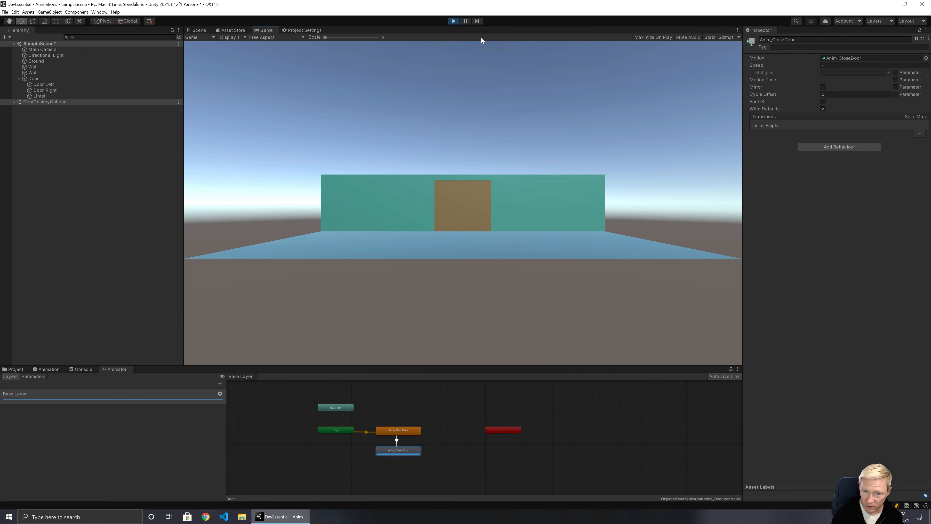
pyautogui.click(454, 21)
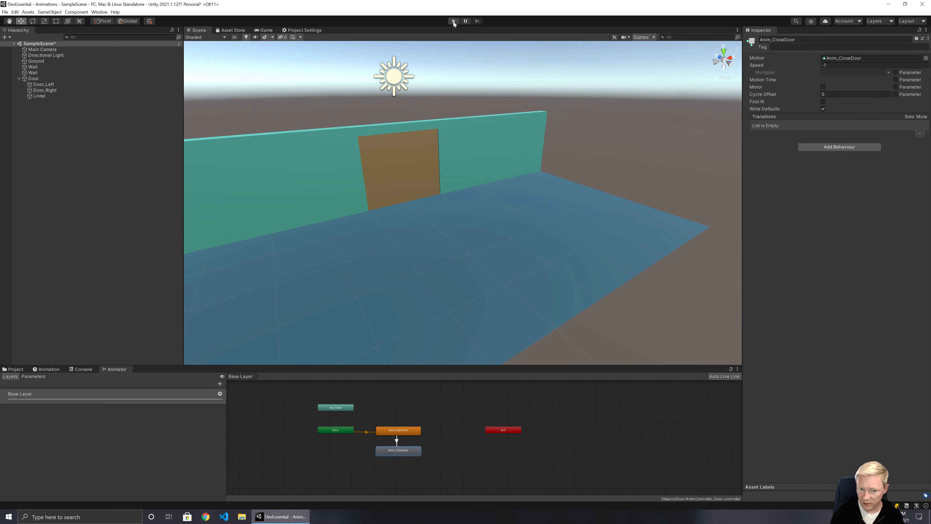
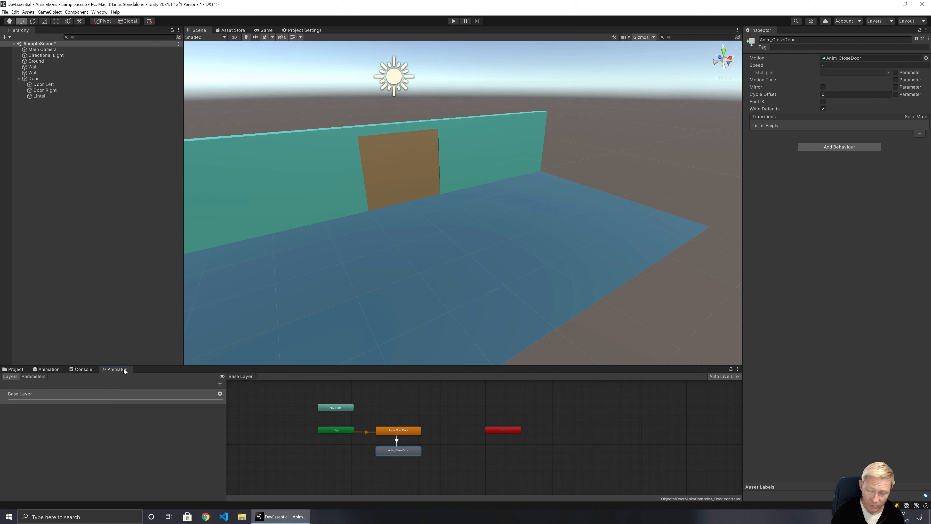
# Dock the Animator window back beside Project Settings and enlarge the door states in its graph
pyautogui.moveTo(122, 368); pyautogui.dragTo(338, 31)
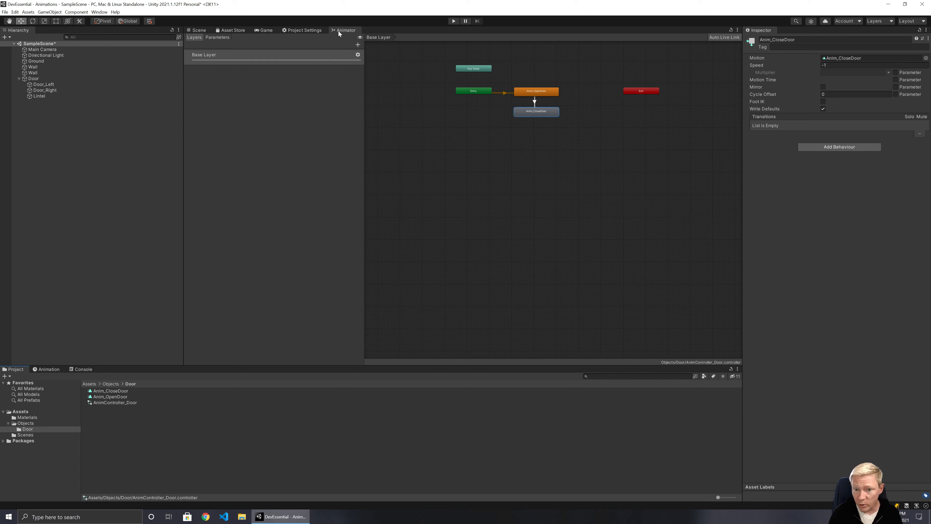
pyautogui.scroll(5, 509, 92)
pyautogui.scroll(-2, 393, 110)
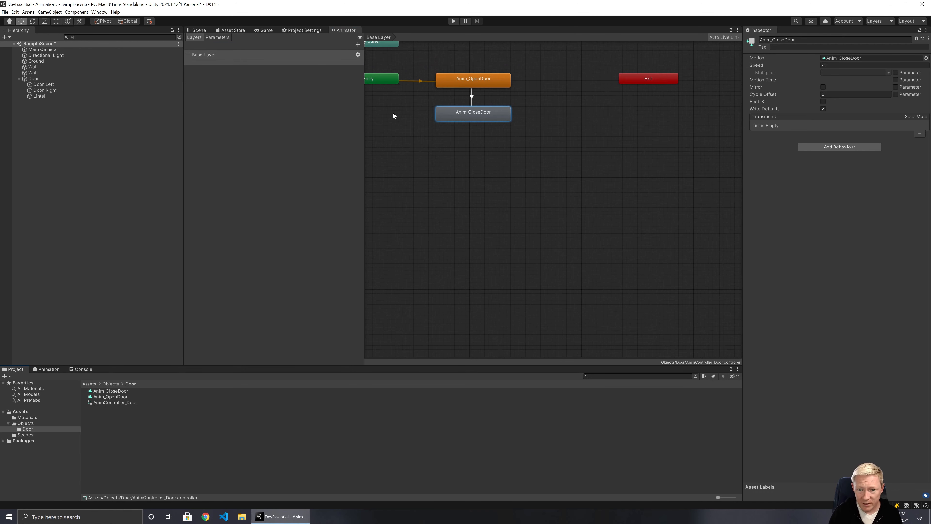
pyautogui.rightClick(441, 148)
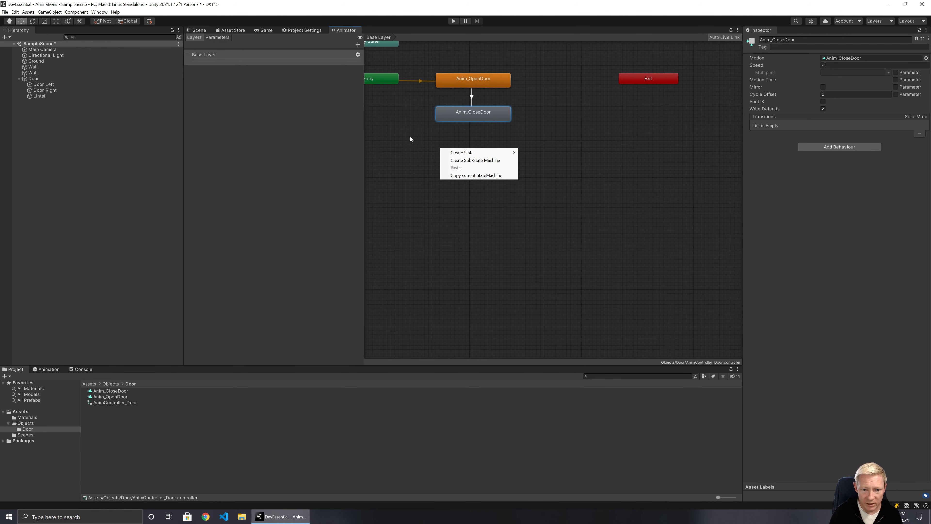
pyautogui.moveTo(394, 130); pyautogui.dragTo(463, 186)
pyautogui.scroll(-2, 487, 171)
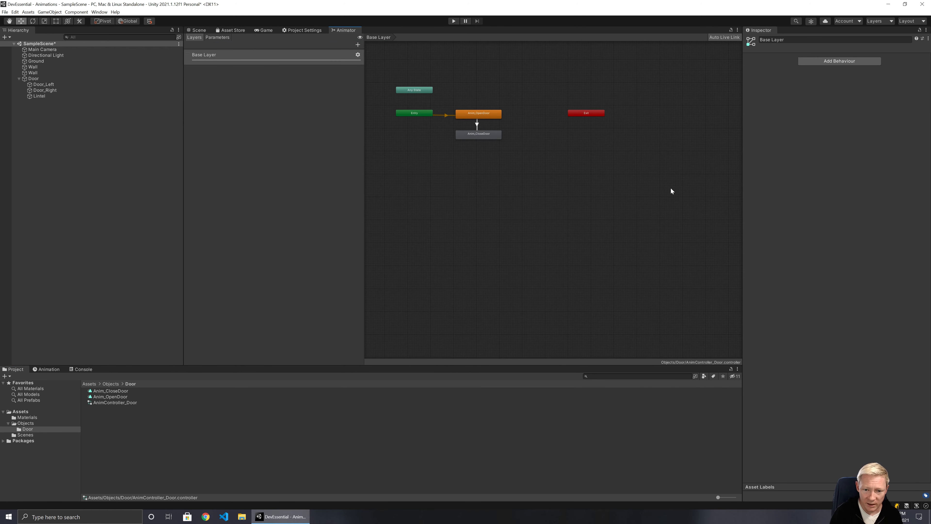
pyautogui.rightClick(704, 198)
pyautogui.click(521, 216)
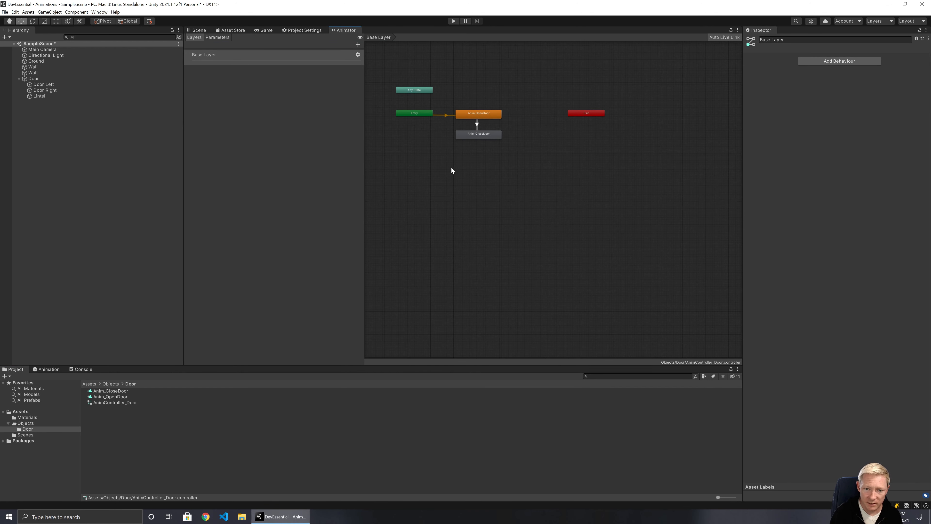
pyautogui.scroll(3, 452, 169)
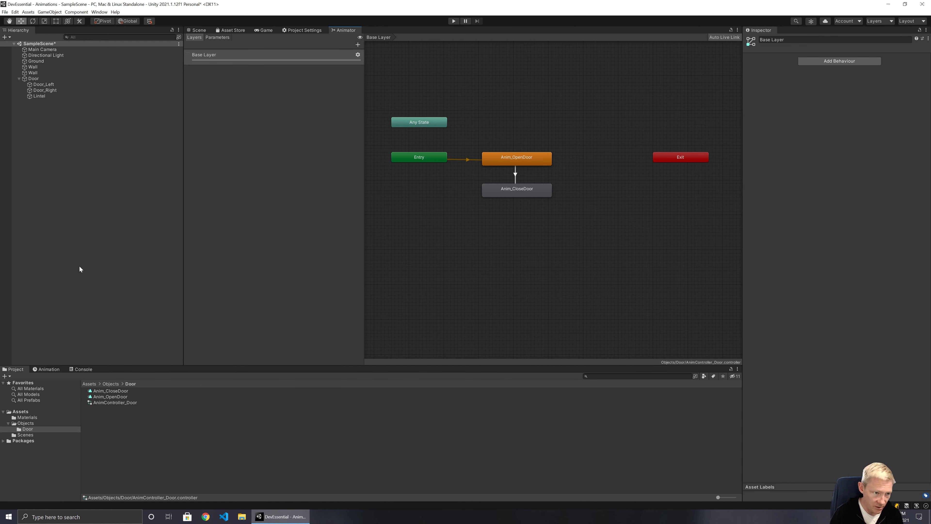
# Create a new animation clip for the Door object and save it as Anim_DoorIdle_Closed in the Door folder
pyautogui.click(38, 80)
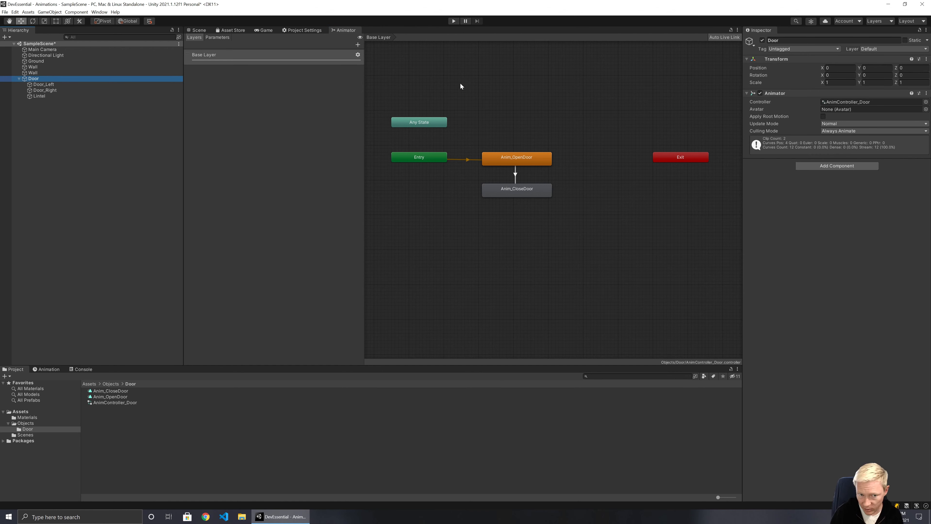
pyautogui.click(198, 30)
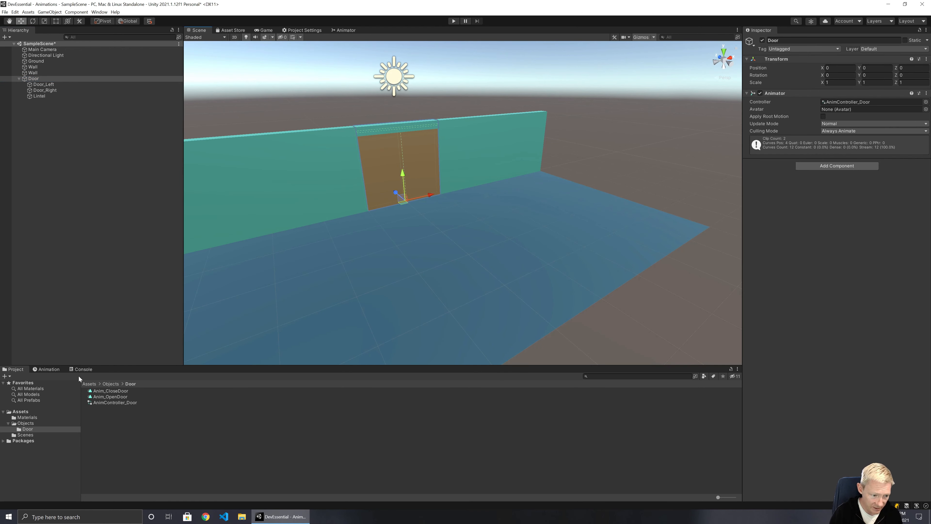
pyautogui.click(47, 368)
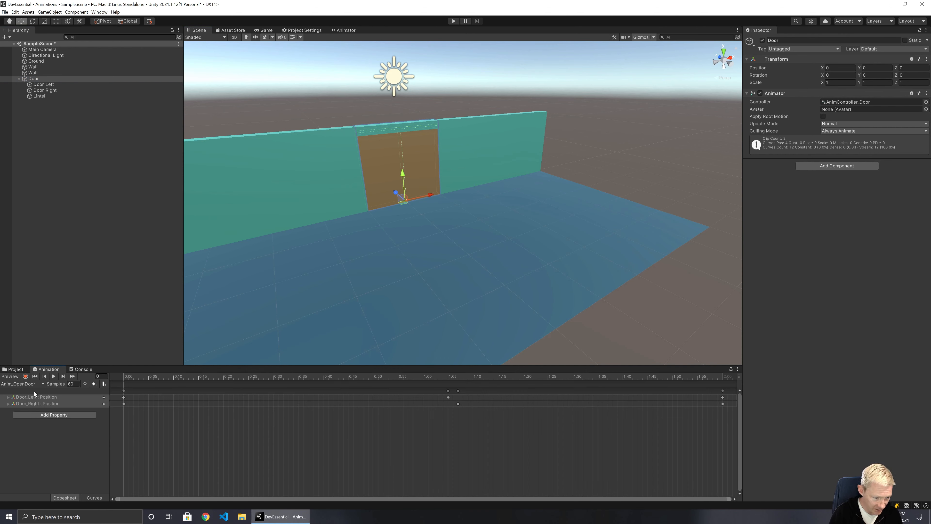
pyautogui.click(39, 383)
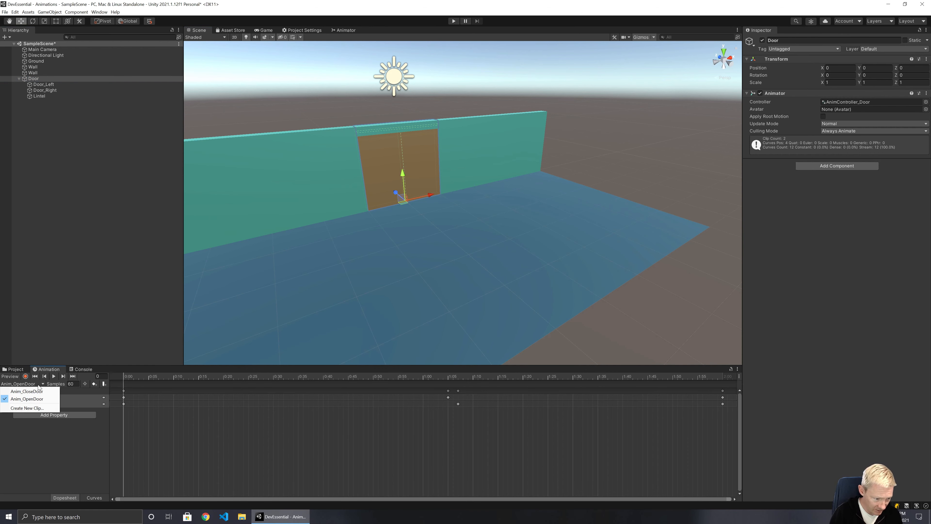
pyautogui.click(27, 408)
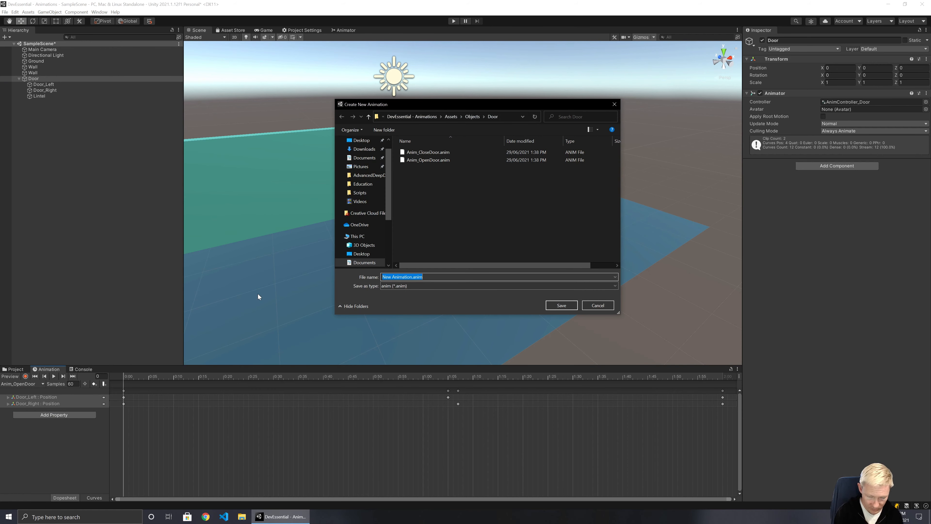
pyautogui.write('Anim_')
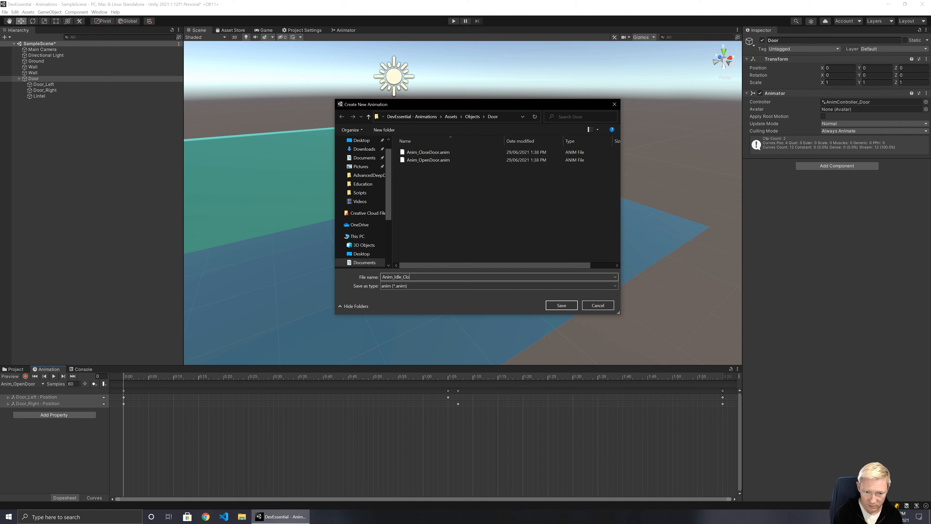
pyautogui.write('Idle_C')
pyautogui.press('BackSpace')
pyautogui.press('BackSpace')
pyautogui.press('BackSpace')
pyautogui.press('BackSpace')
pyautogui.press('BackSpace')
pyautogui.press('BackSpace')
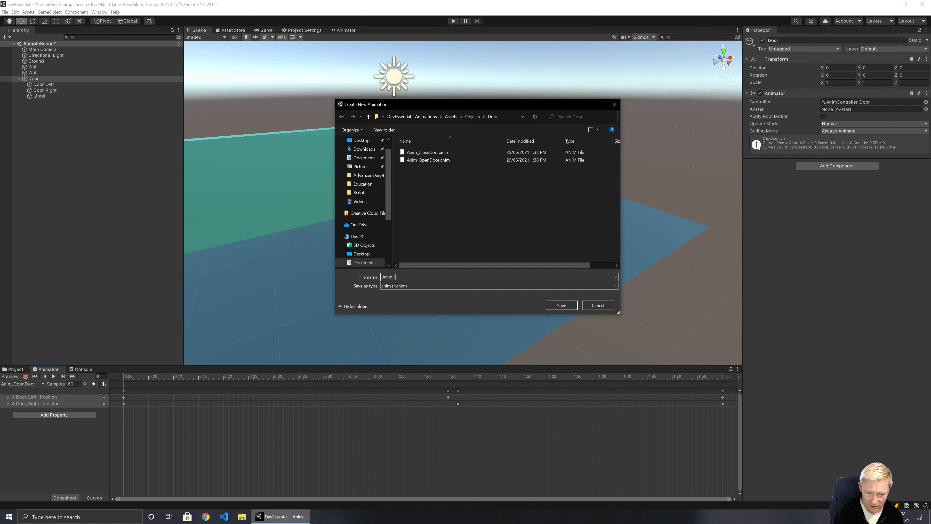
pyautogui.write('DoorIdle_')
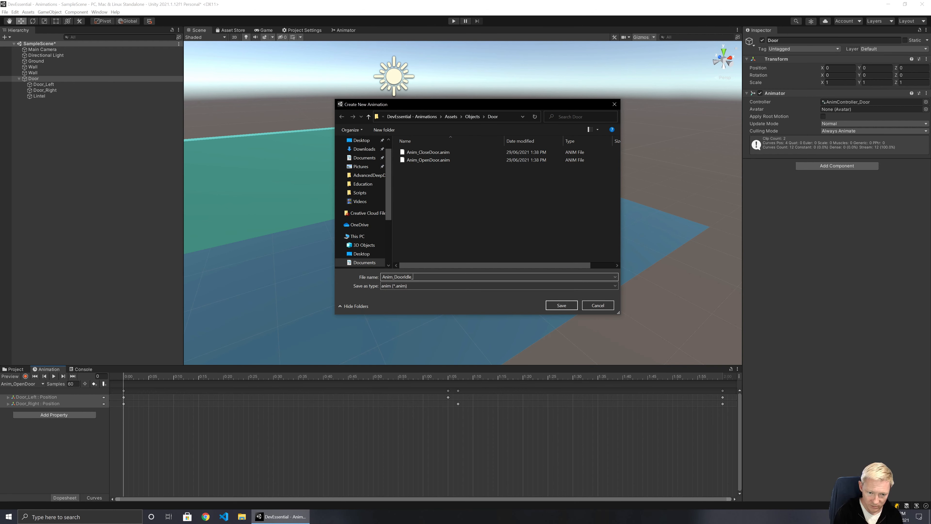
pyautogui.write('Closed')
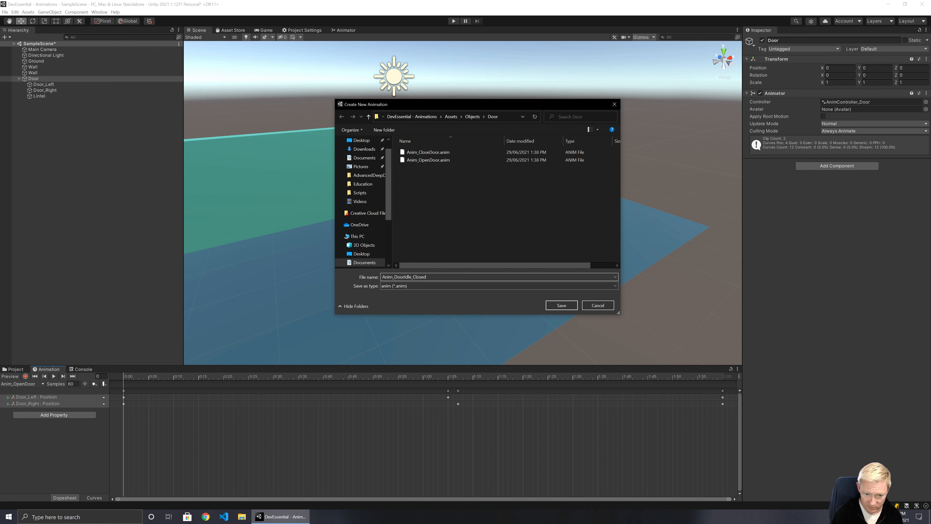
pyautogui.press('Return')
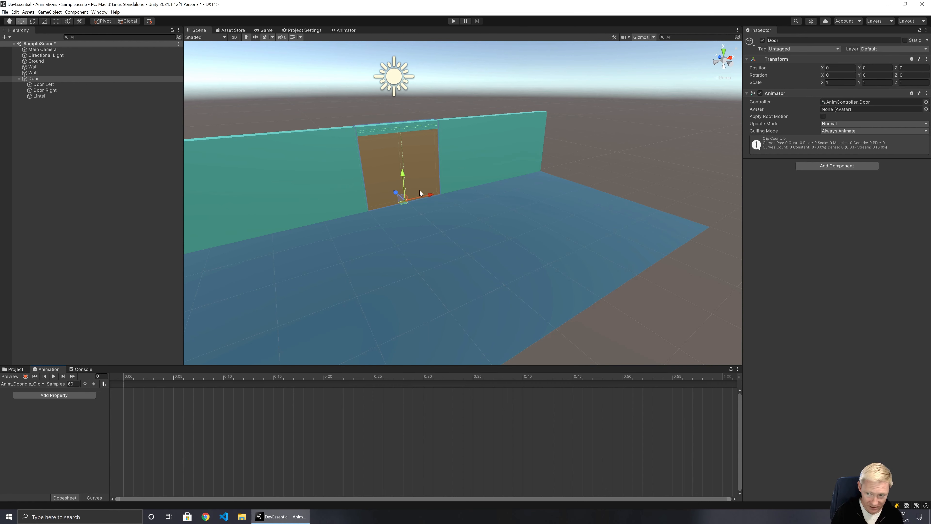
pyautogui.click(52, 394)
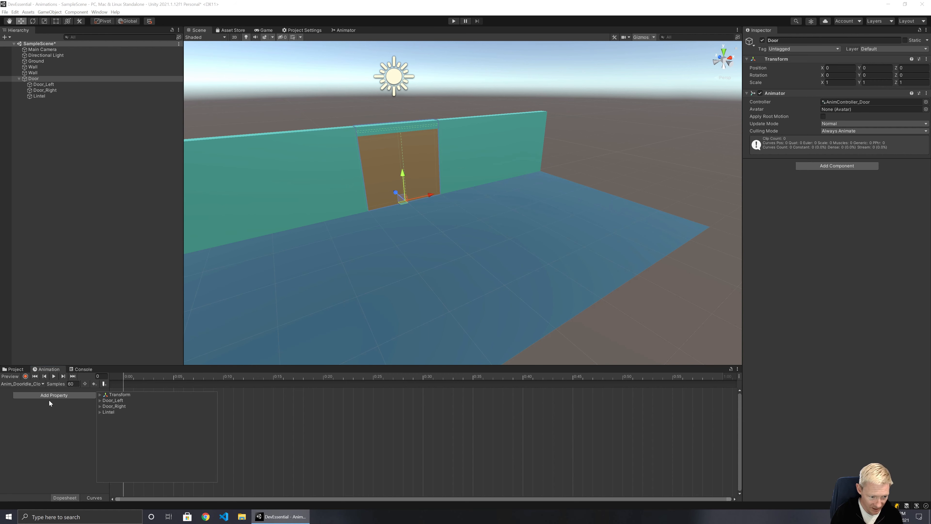
pyautogui.click(99, 406)
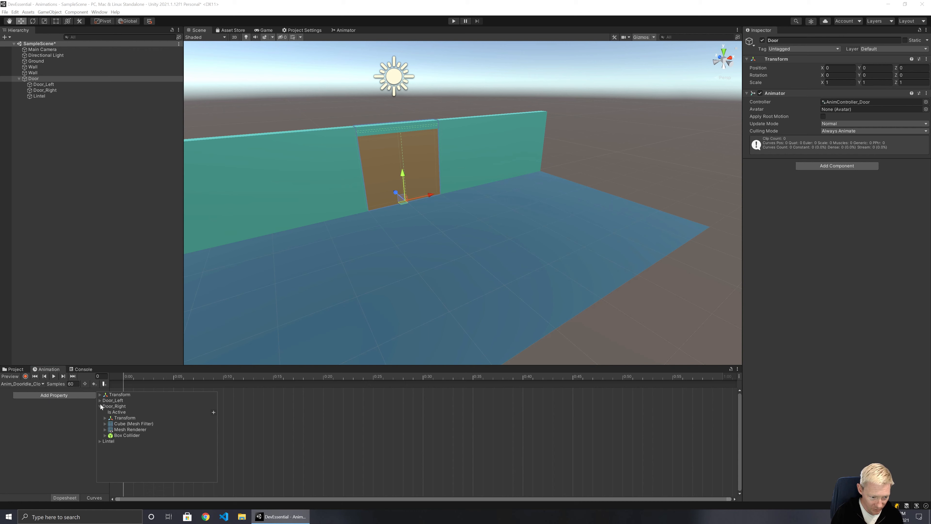
pyautogui.click(99, 400)
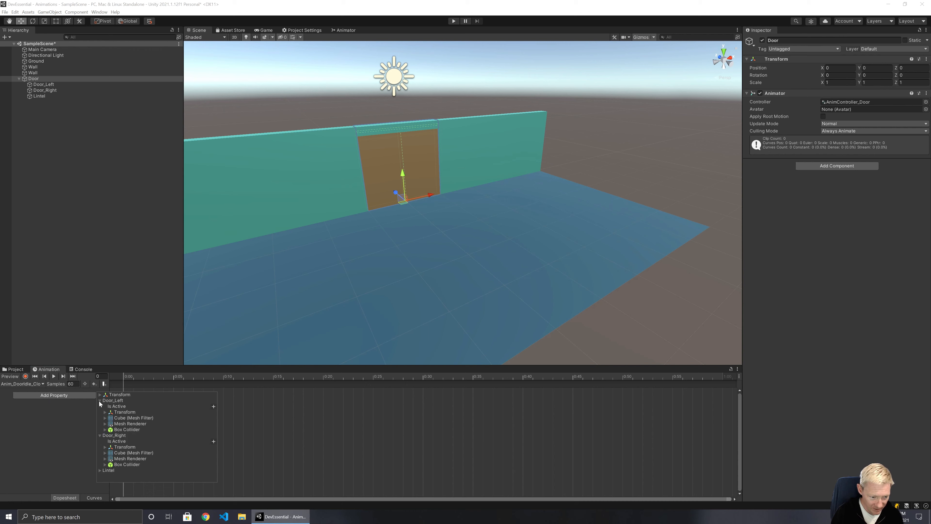
pyautogui.click(213, 406)
pyautogui.click(58, 396)
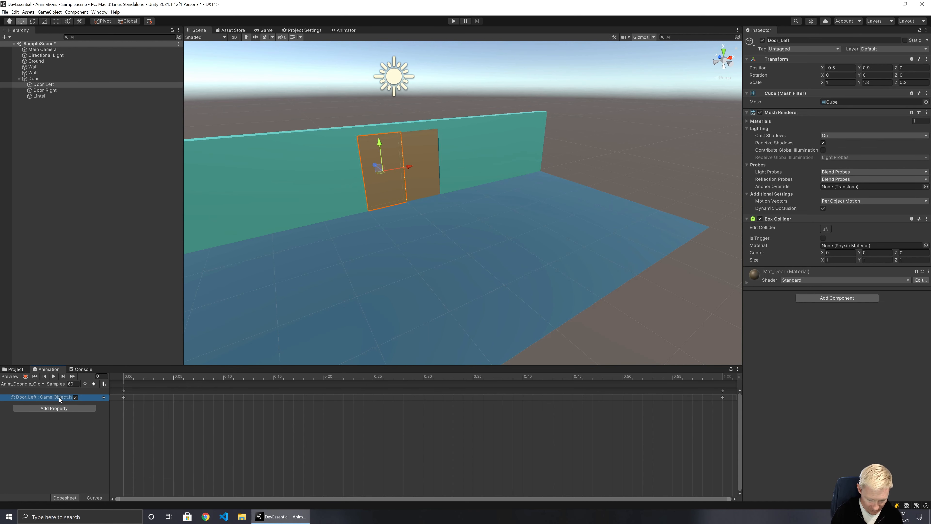
pyautogui.press('Delete')
# Add the transform Position properties of Door_Left and Door_Right to the Anim_DoorIdle_Closed clip
pyautogui.click(69, 395)
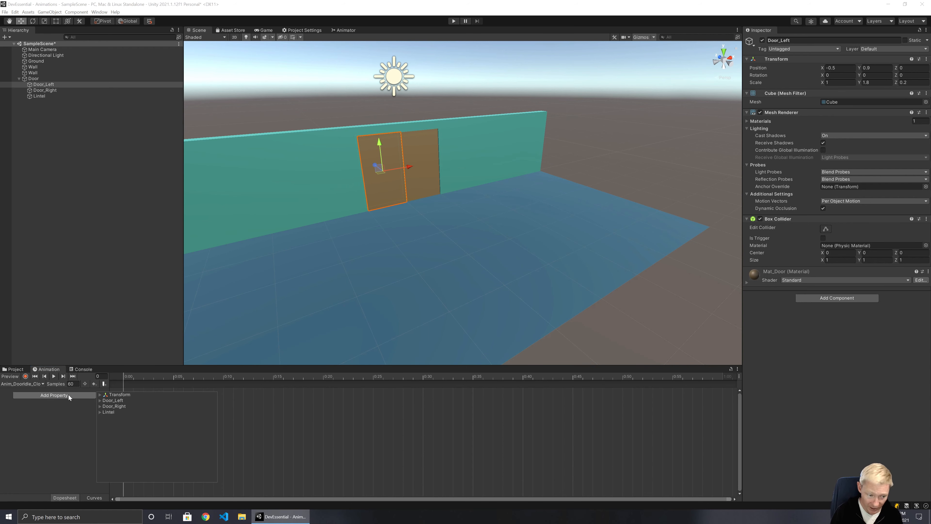
pyautogui.click(110, 400)
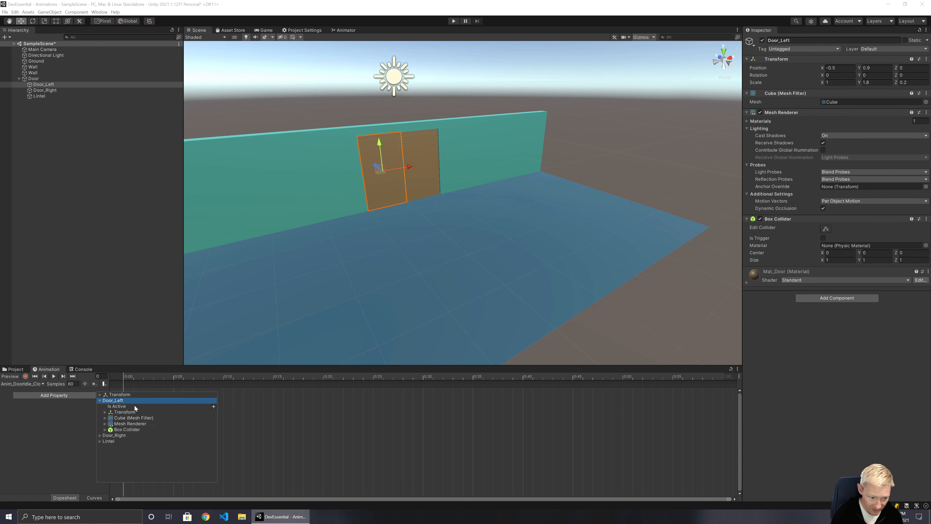
pyautogui.click(203, 411)
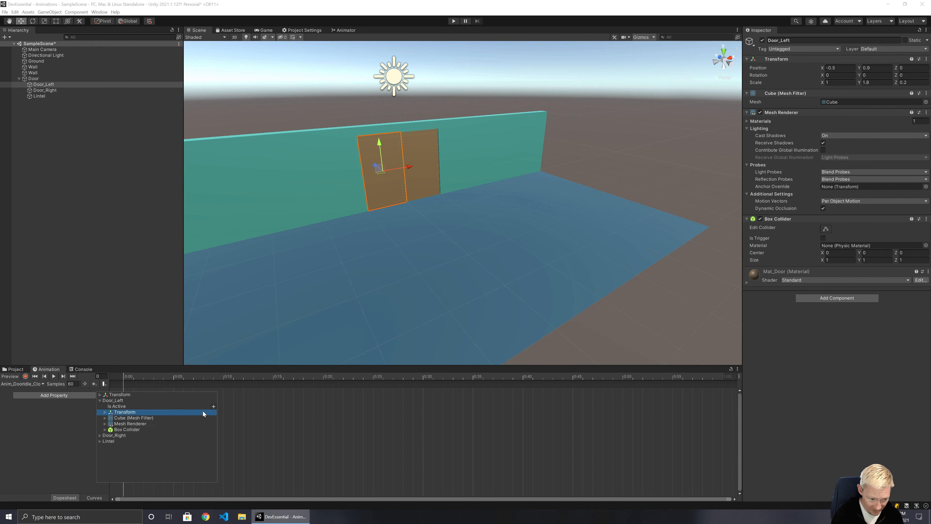
pyautogui.click(105, 412)
pyautogui.click(213, 418)
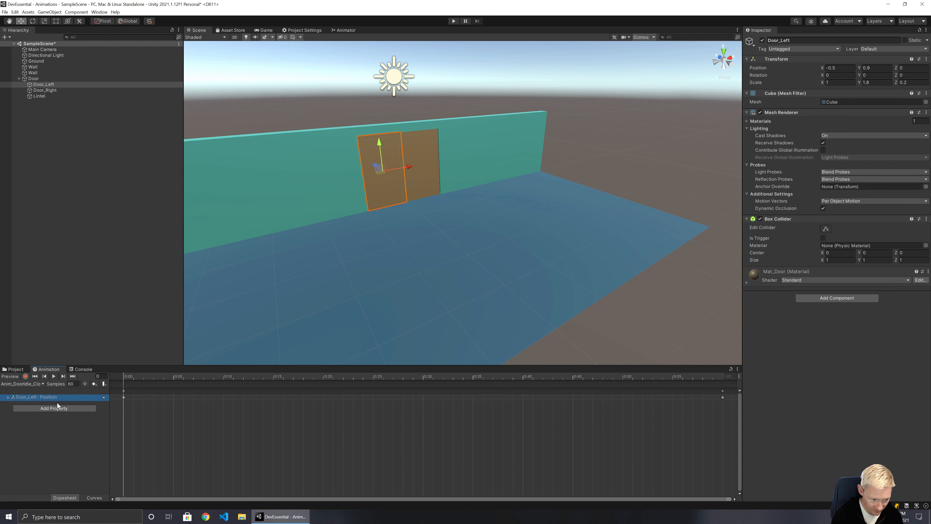
pyautogui.click(58, 408)
pyautogui.click(99, 419)
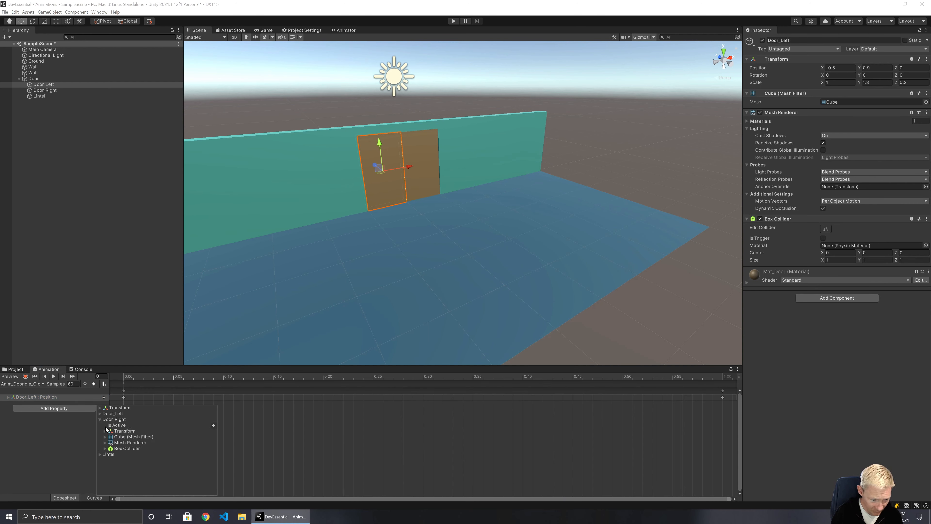
pyautogui.click(105, 431)
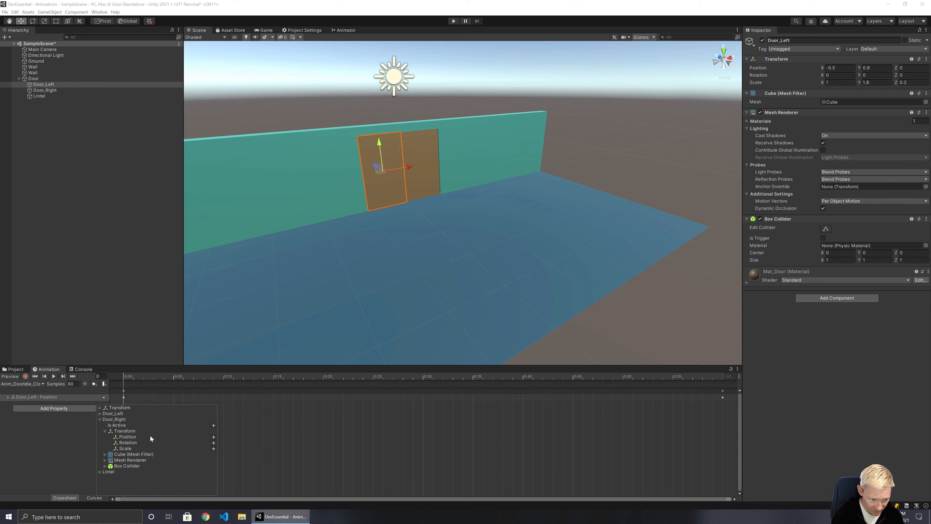
pyautogui.click(213, 437)
# Expand the Door_Left and Door_Right Position properties to show their individual axis values
pyautogui.click(60, 397)
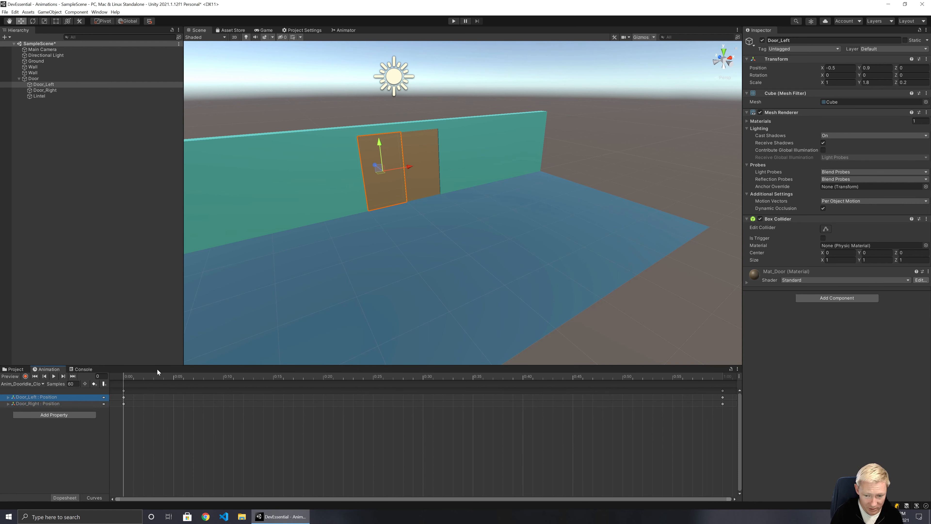
pyautogui.click(8, 403)
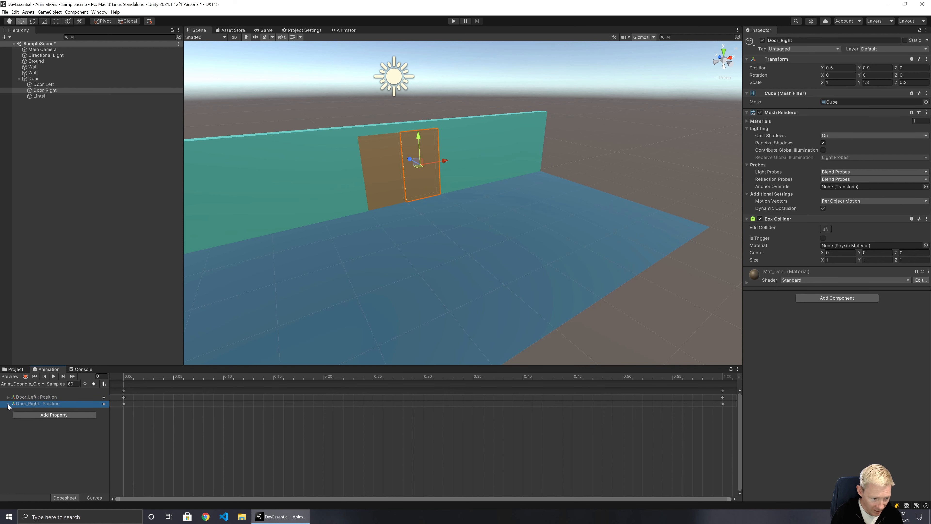
pyautogui.click(8, 403)
pyautogui.click(8, 397)
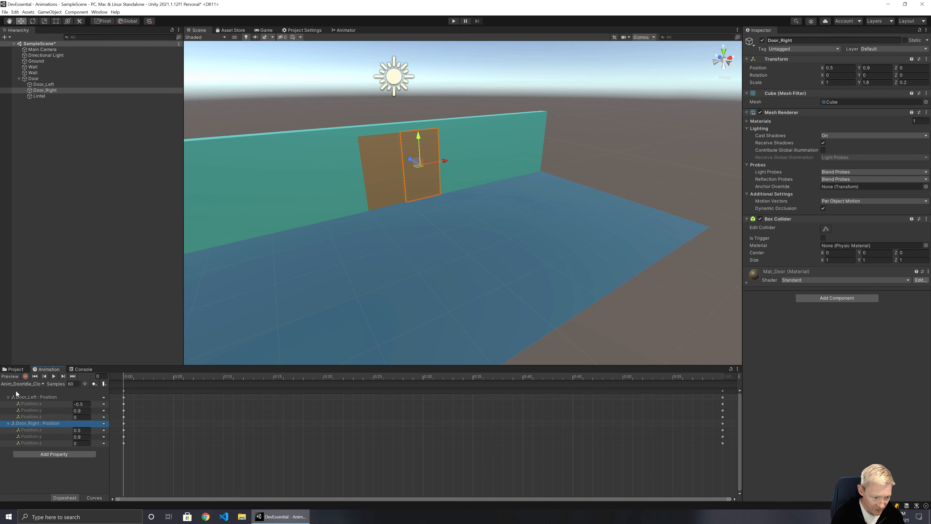
pyautogui.click(81, 404)
pyautogui.write('-1')
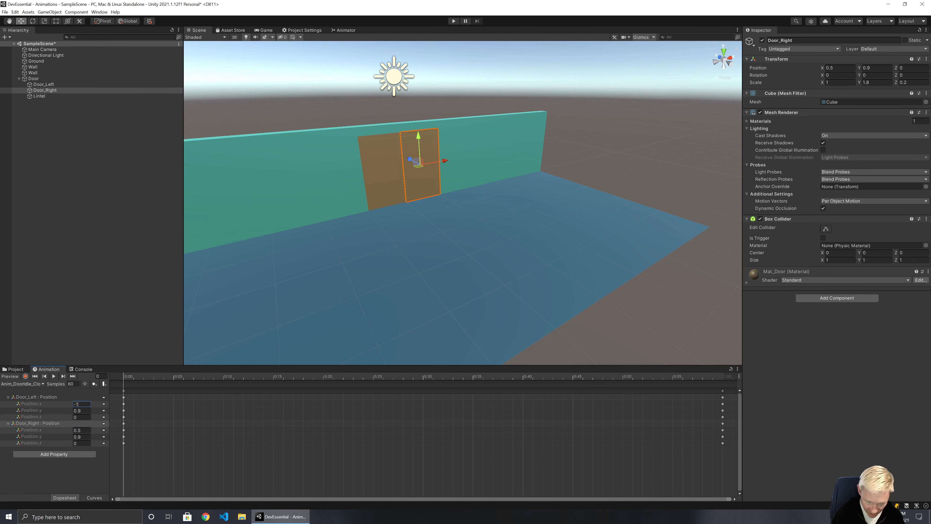
pyautogui.click(82, 430)
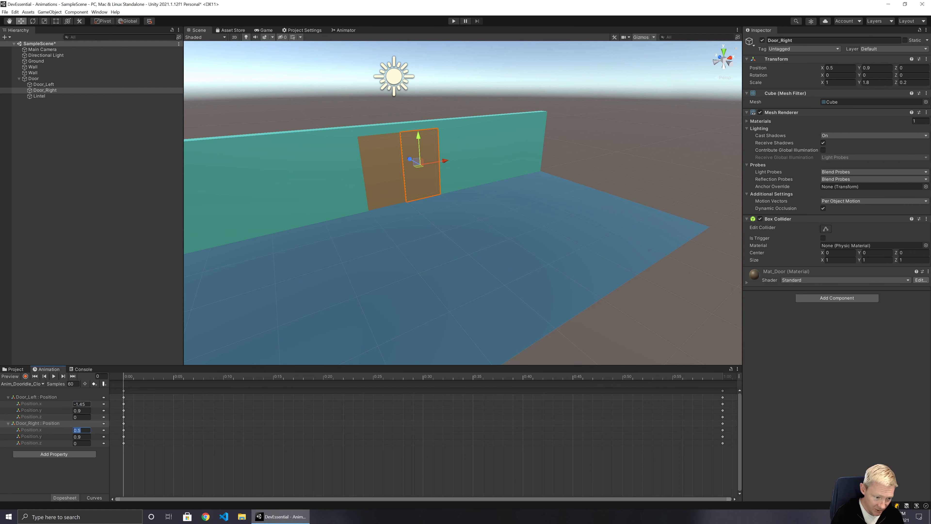
pyautogui.click(82, 403)
pyautogui.write('0')
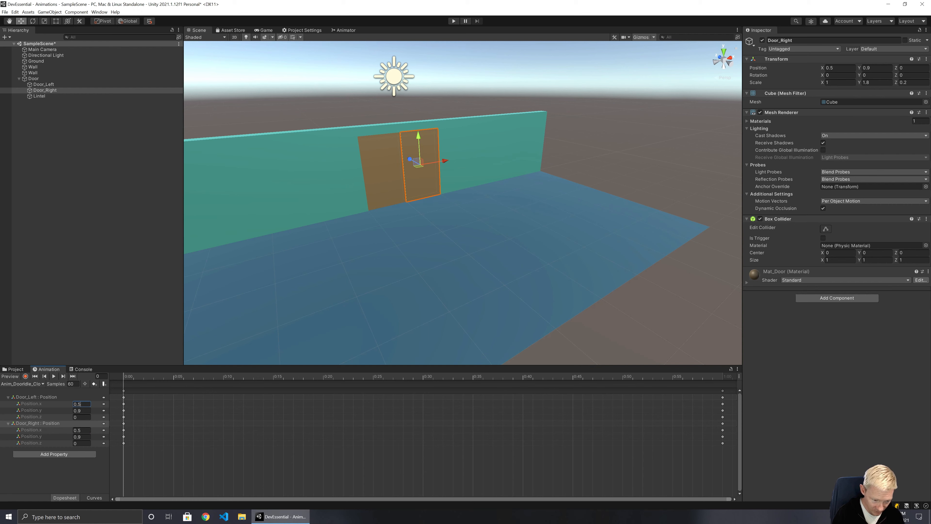
pyautogui.write('.5')
pyautogui.press('Home')
pyautogui.write('-')
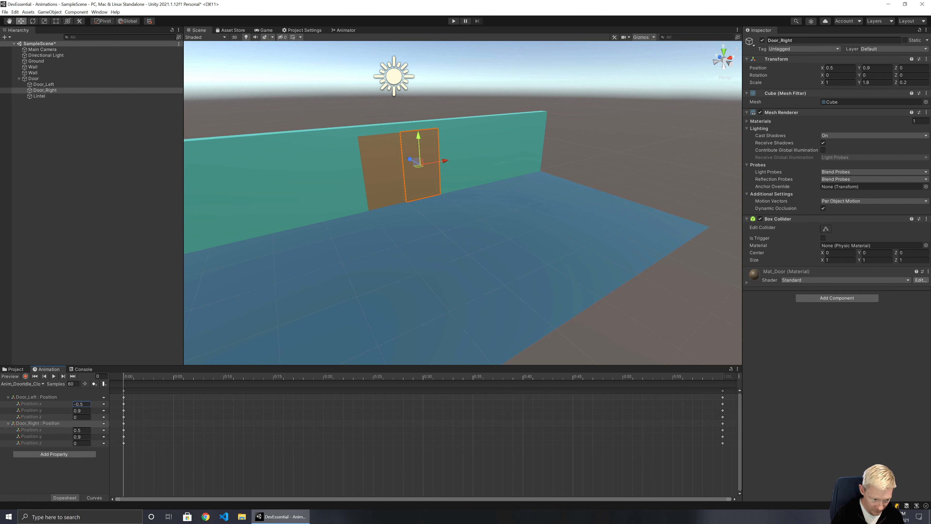
# Scrub through the Anim_DoorIdle_Closed timeline to check the door panels' positions
pyautogui.moveTo(125, 377); pyautogui.dragTo(502, 378)
pyautogui.moveTo(399, 376); pyautogui.dragTo(592, 378)
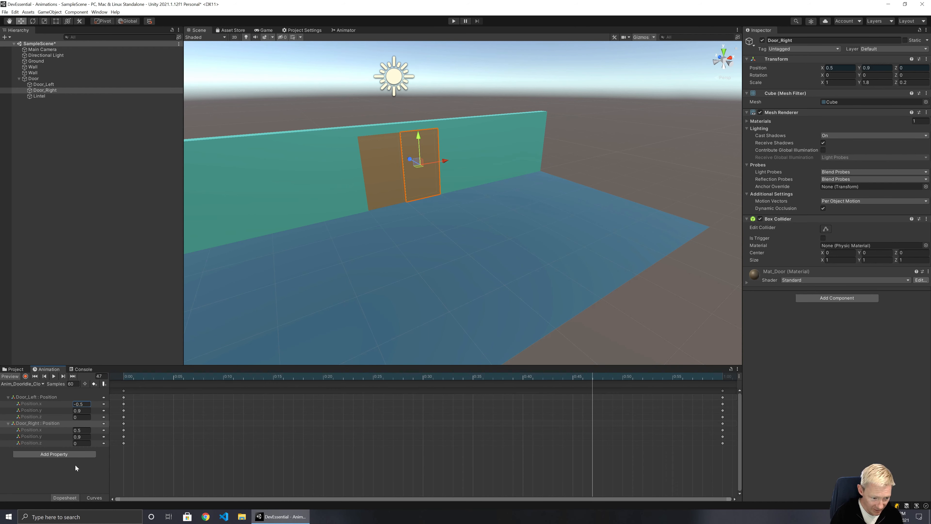
pyautogui.click(41, 481)
# Create a new animation clip for the Door object and save it as Anim_DoorIdle_Open in the Door folder
pyautogui.click(22, 383)
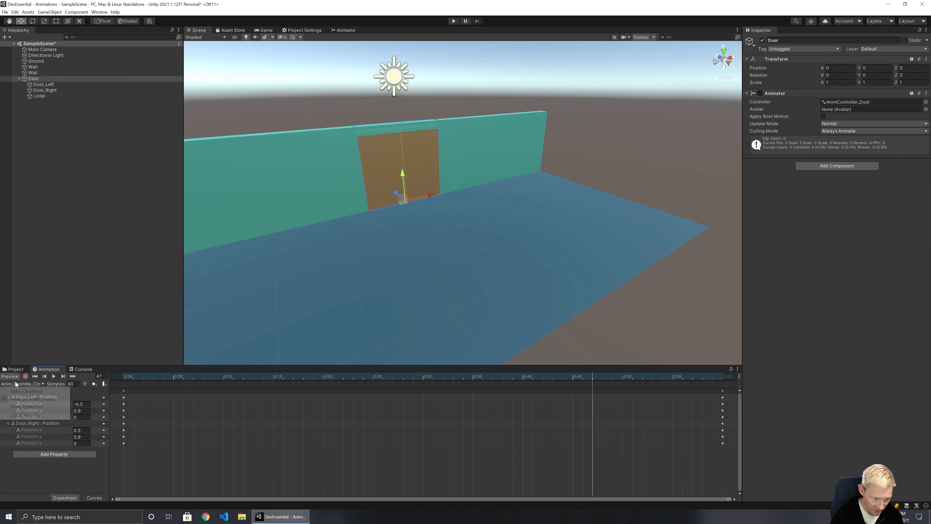
pyautogui.click(27, 416)
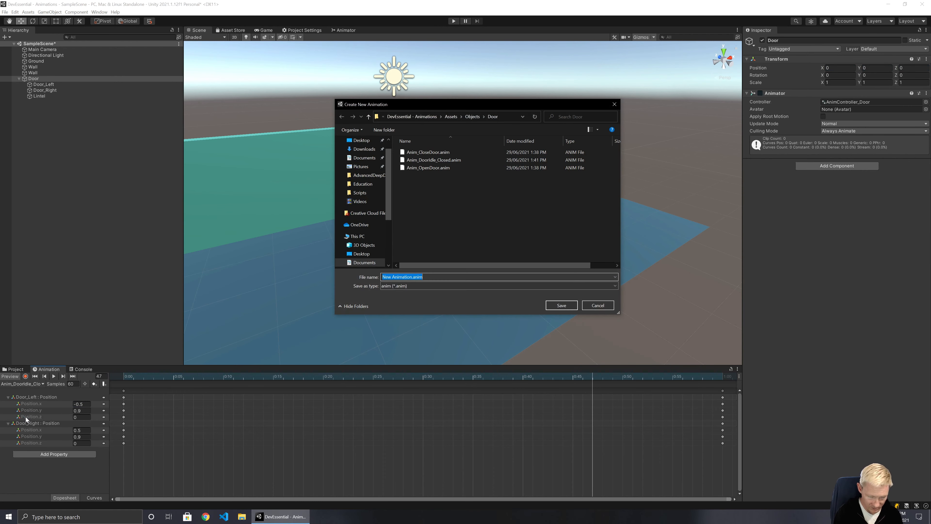
pyautogui.write('Anim_Door')
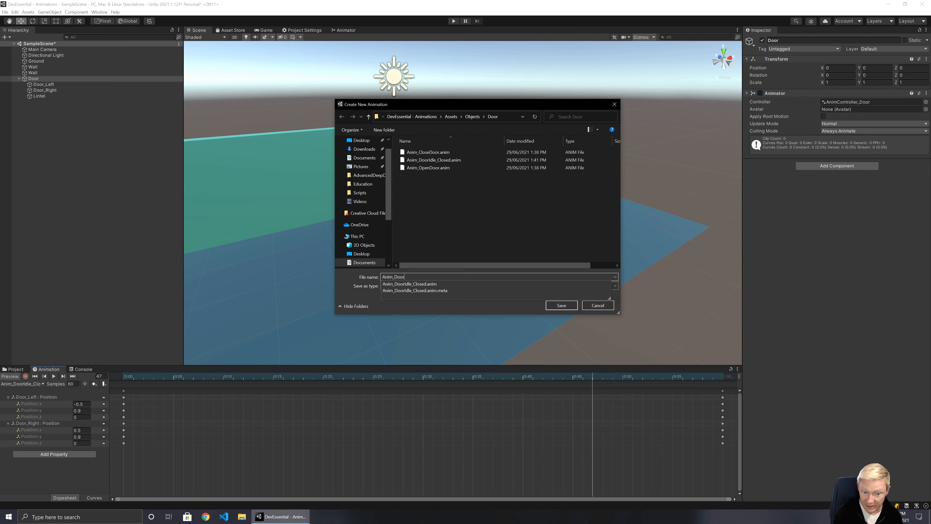
pyautogui.write('Idle_Open')
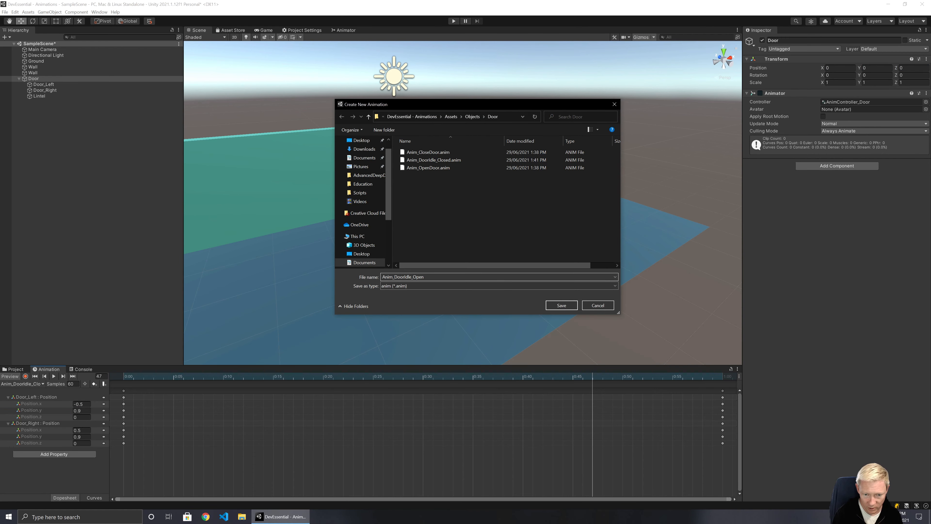
pyautogui.press('Return')
# Add Door_Left's transform Position to the Anim_DoorIdle_Open clip and set its X value to -1.45 at frame 0
pyautogui.click(60, 396)
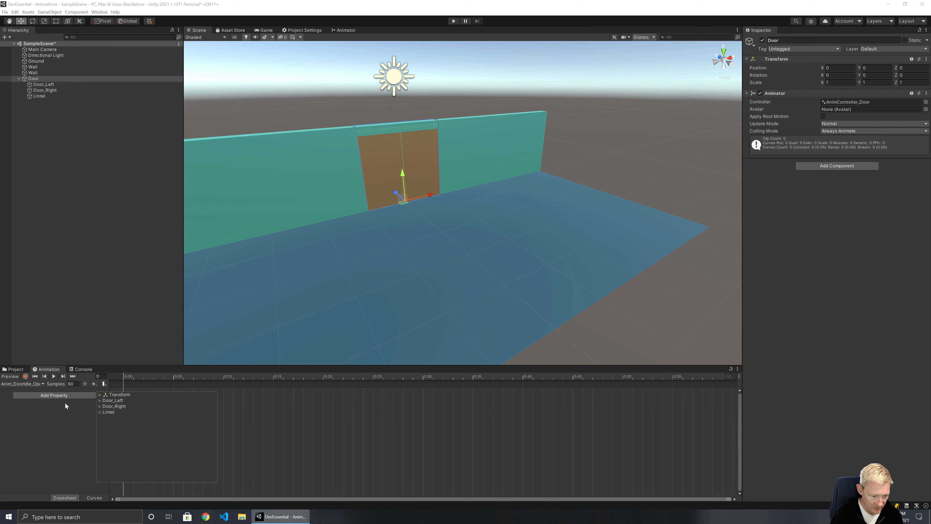
pyautogui.click(101, 401)
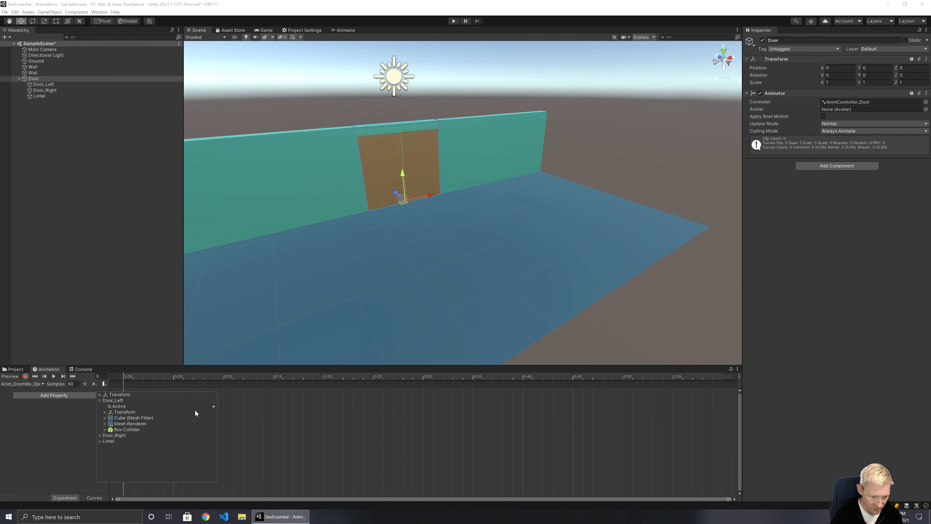
pyautogui.click(105, 412)
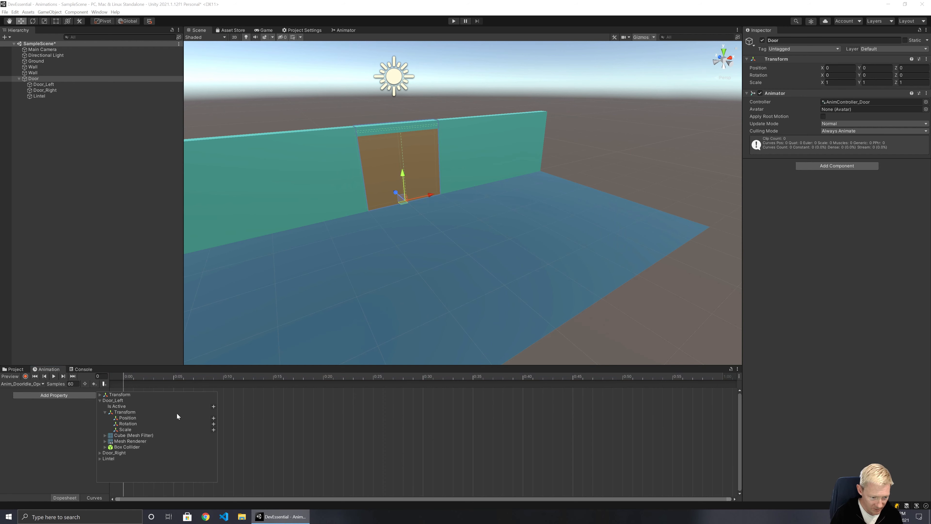
pyautogui.click(213, 418)
pyautogui.click(81, 403)
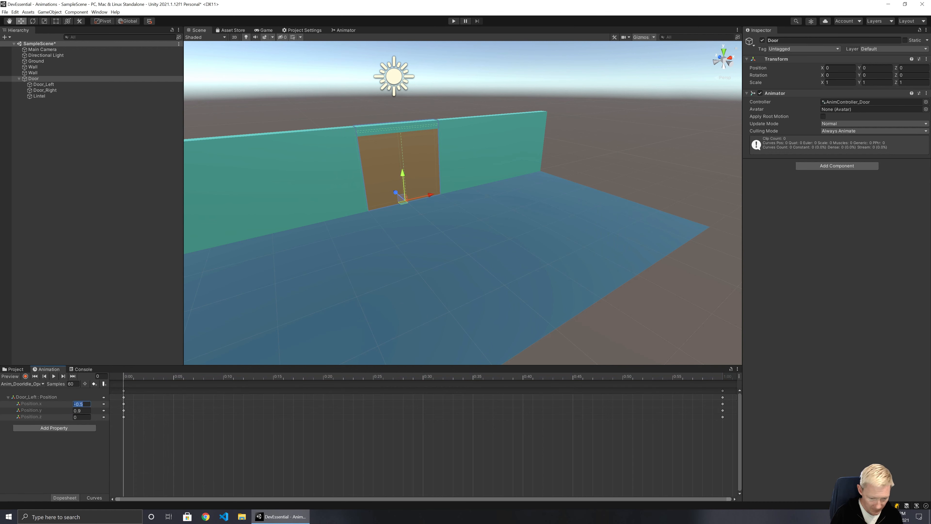
pyautogui.write('-')
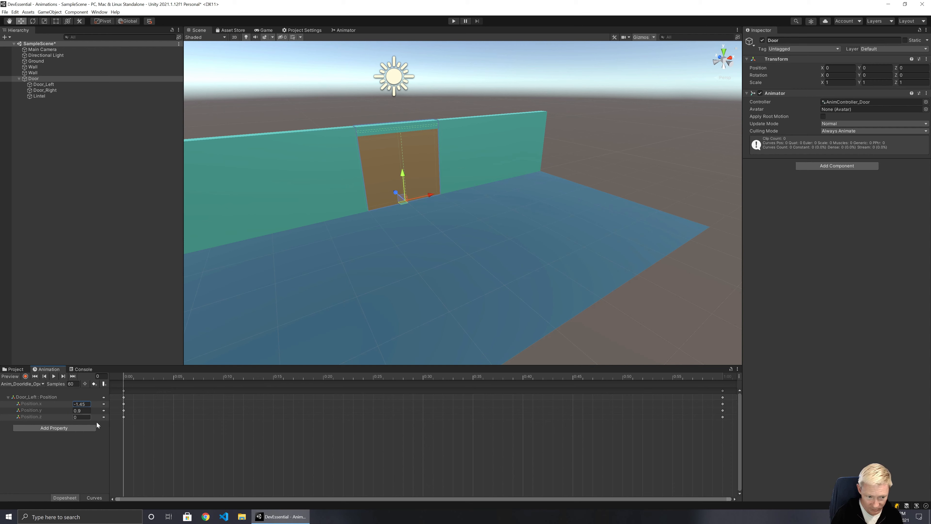
pyautogui.moveTo(128, 379)
pyautogui.mouseDown()
pyautogui.moveTo(172, 377)
pyautogui.moveTo(112, 379)
pyautogui.mouseUp()
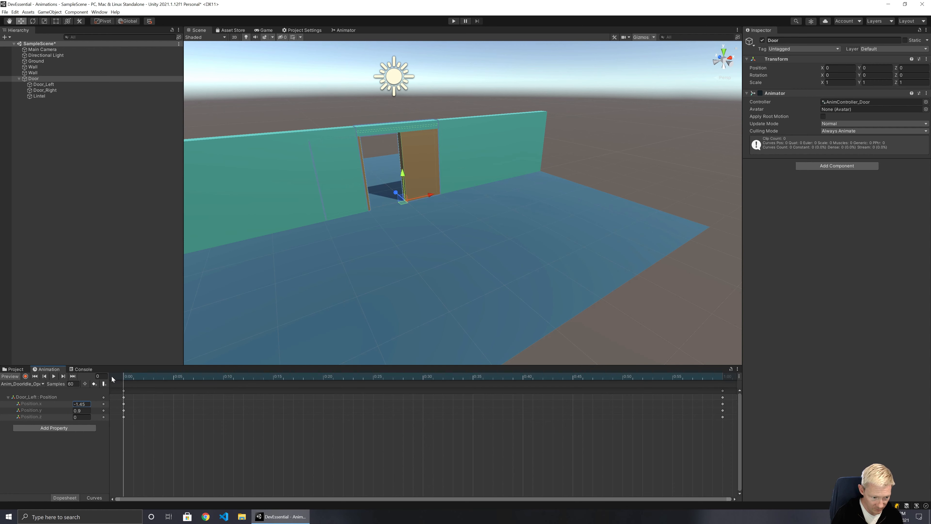
# Set Door_Left's X position to -1.45 at the last keyframe, frame 60, of Anim_DoorIdle_Open
pyautogui.click(63, 376)
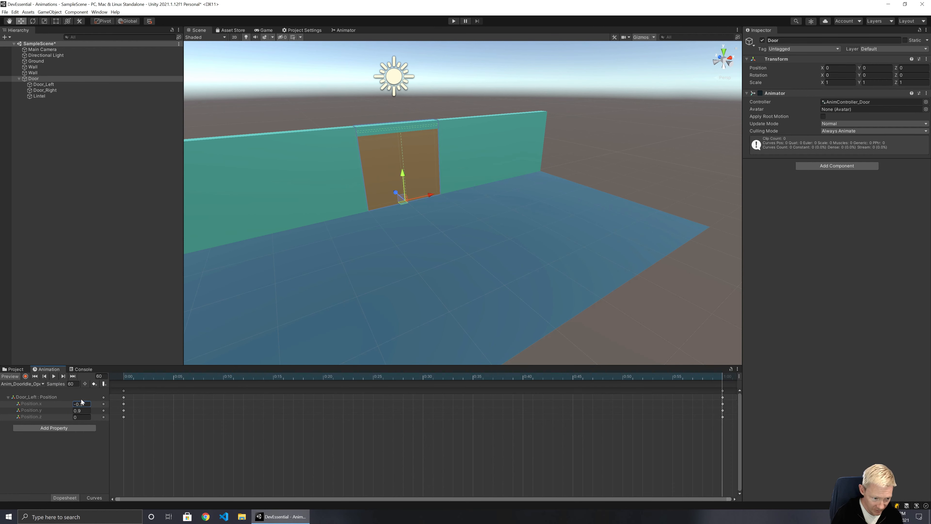
pyautogui.click(84, 405)
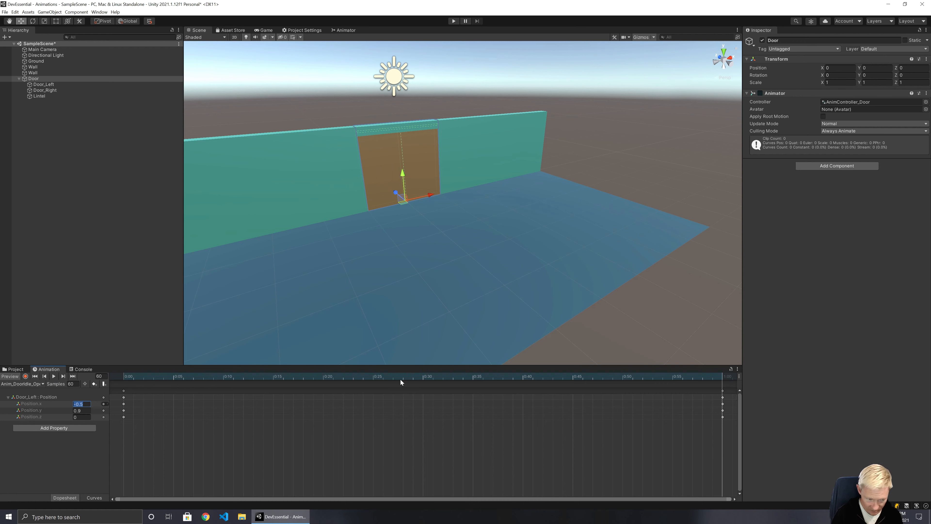
pyautogui.write('-1.45')
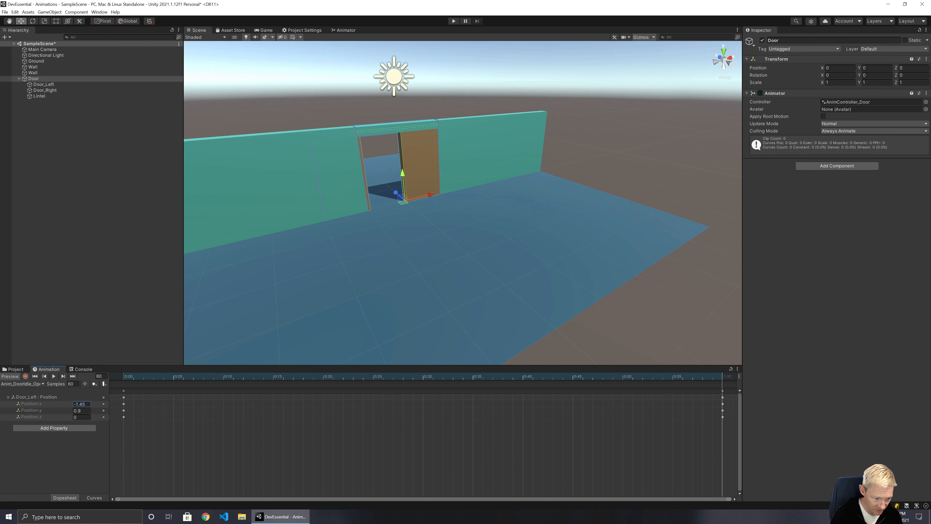
pyautogui.click(36, 397)
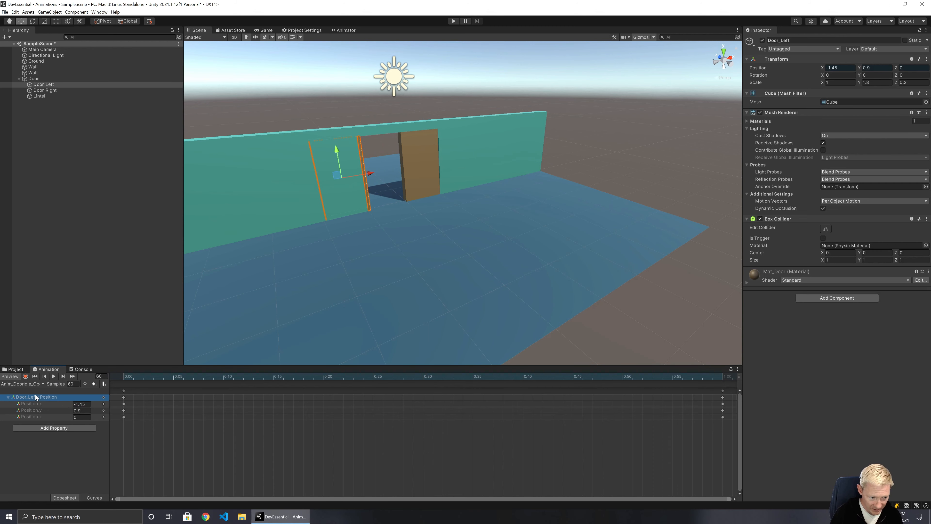
# Add Door_Right's transform Position to the clip and set its X value to 1.45 at the last and first keyframes
pyautogui.click(75, 427)
pyautogui.click(100, 433)
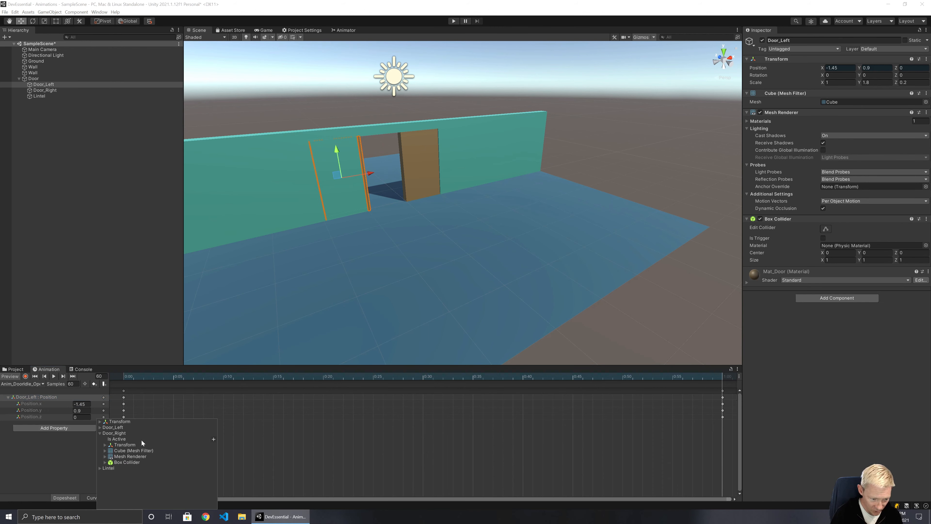
pyautogui.click(117, 445)
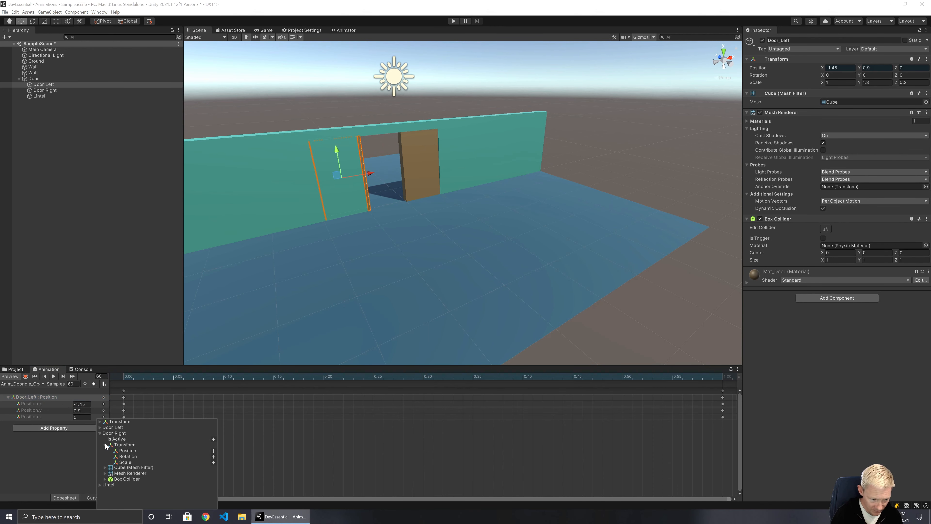
pyautogui.click(212, 450)
pyautogui.click(87, 430)
pyautogui.write('1.45')
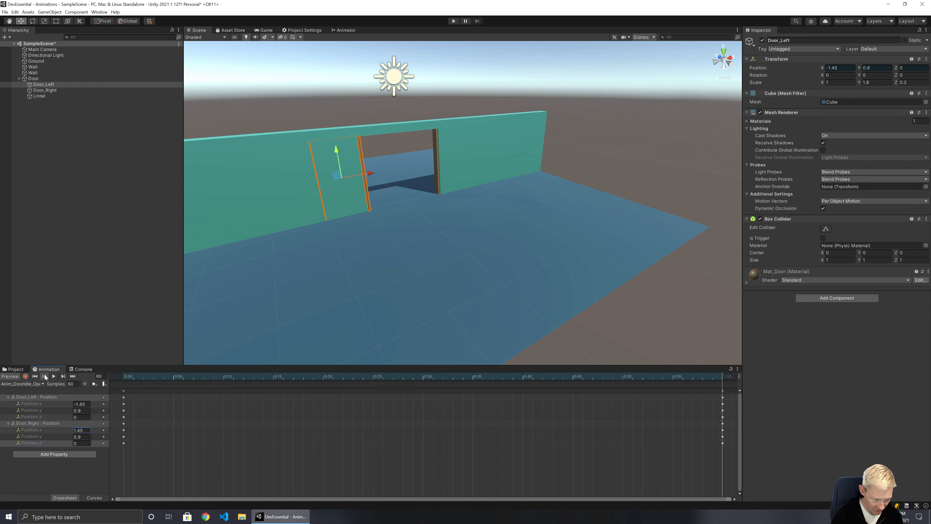
pyautogui.click(44, 375)
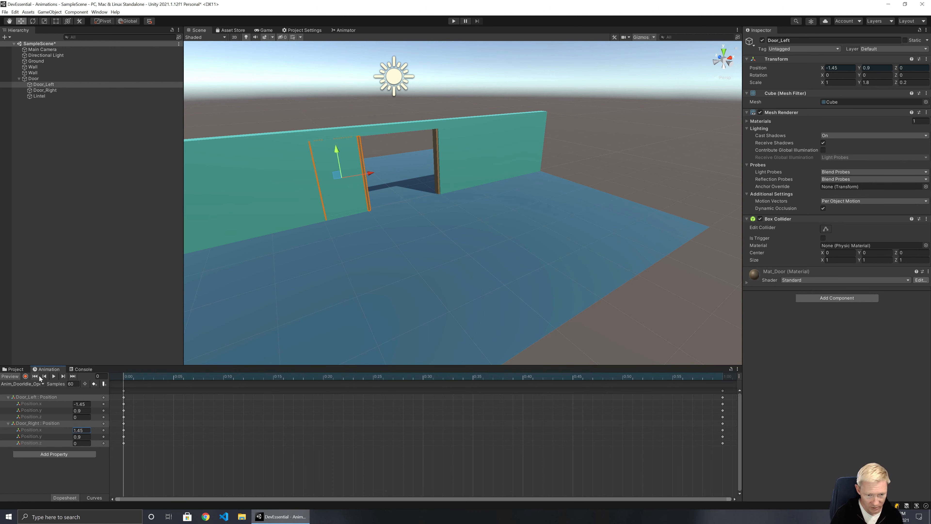
# Inspect the settings of the Anim_CloseDoor and Anim_DoorIdle_Open clips in the Door folder
pyautogui.click(15, 369)
pyautogui.click(121, 396)
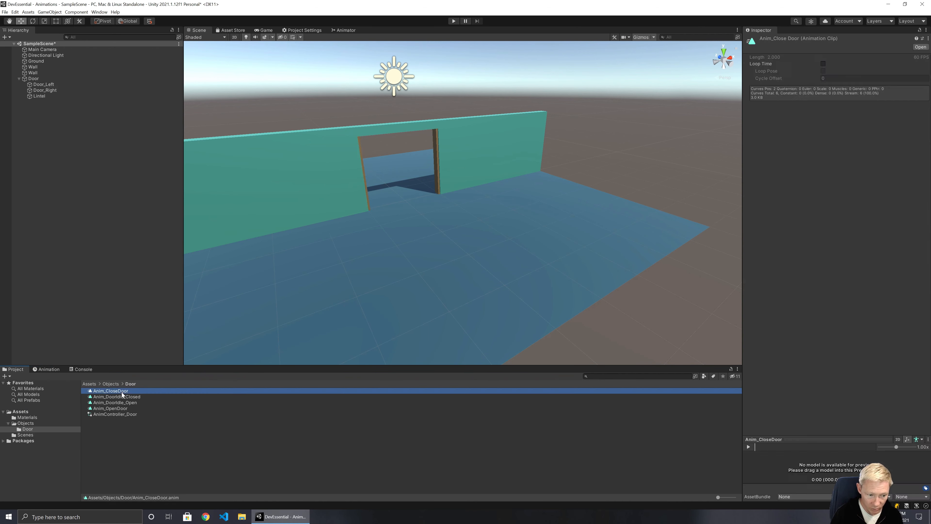
pyautogui.click(126, 402)
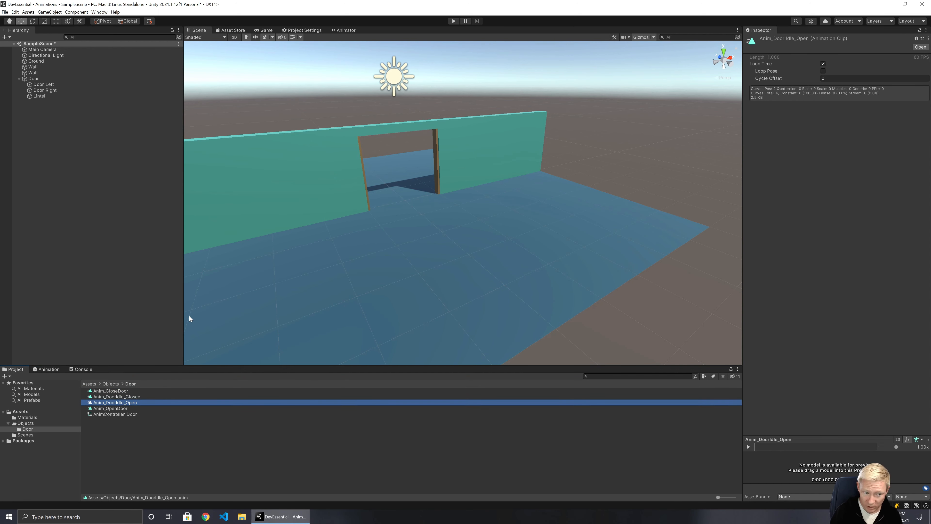
# Open the Door object's Animator state graph and move the Anim_DoorIdle_Closed state above Anim_OpenDoor
pyautogui.click(34, 78)
pyautogui.click(346, 30)
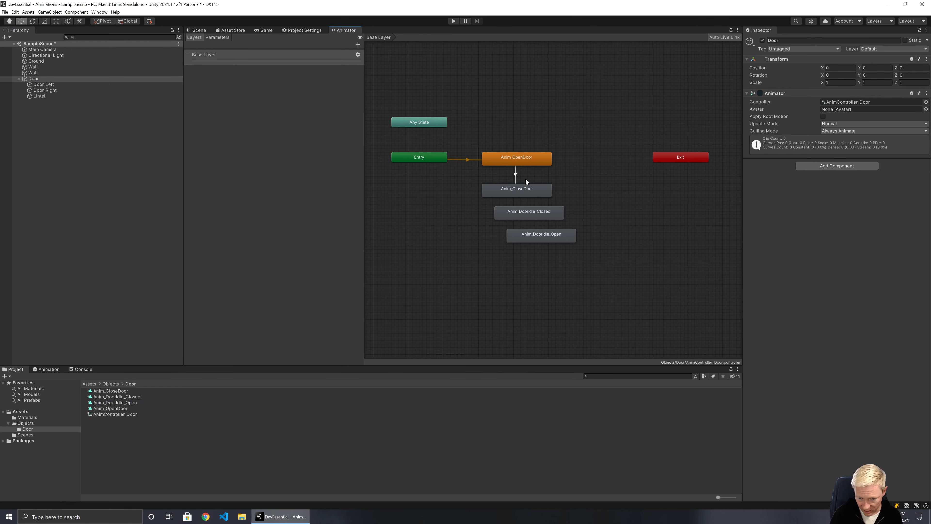
pyautogui.moveTo(528, 210); pyautogui.dragTo(518, 118)
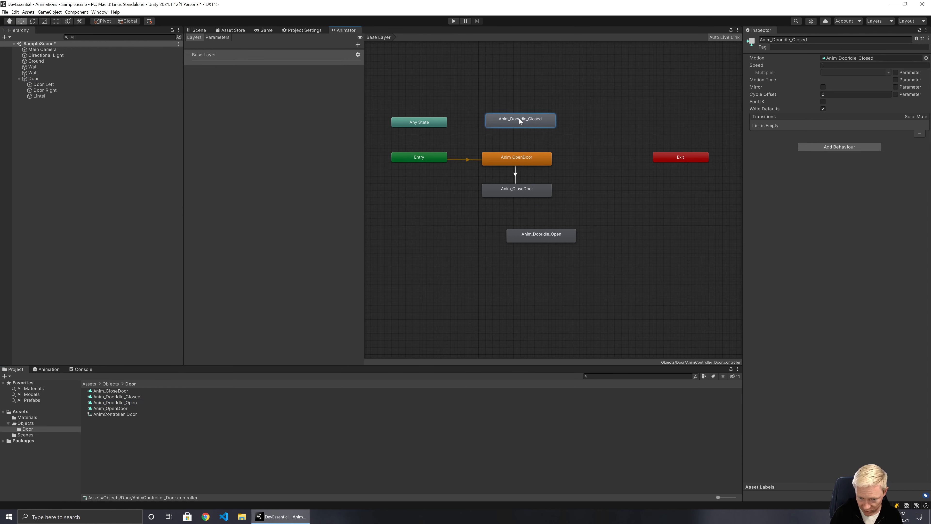
# Make a transition from Entry to the Anim_DoorIdle_Closed state
pyautogui.click(421, 160)
pyautogui.rightClick(424, 155)
pyautogui.click(450, 158)
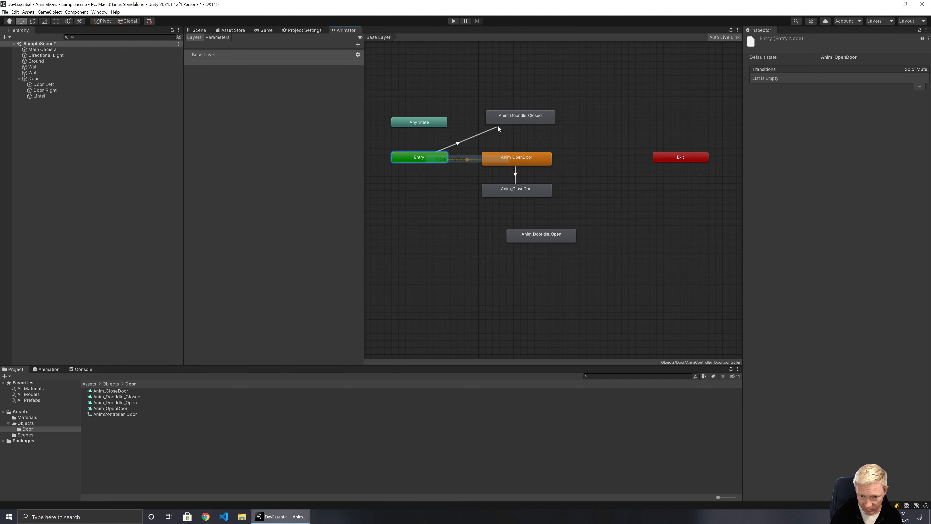
pyautogui.click(507, 116)
# Set Anim_DoorIdle_Closed as the layer's default state
pyautogui.click(504, 115)
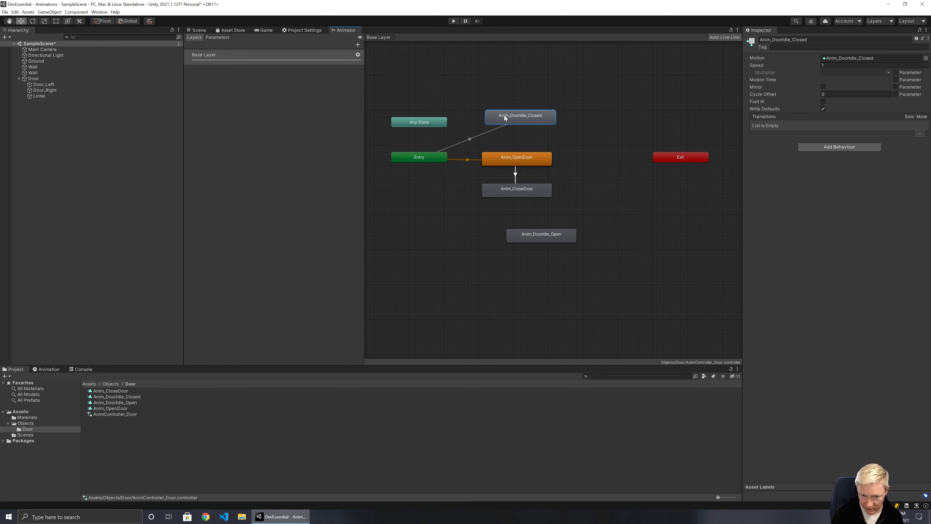
pyautogui.rightClick(505, 117)
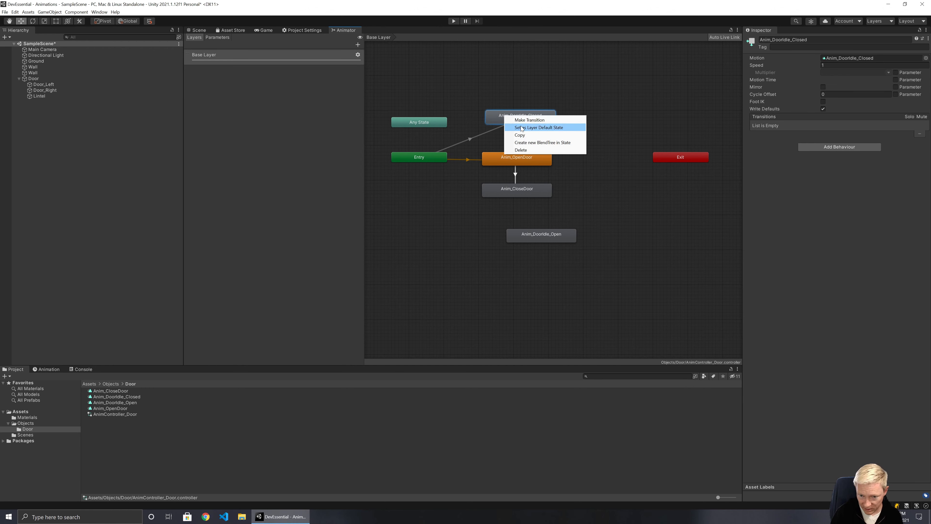
pyautogui.click(544, 128)
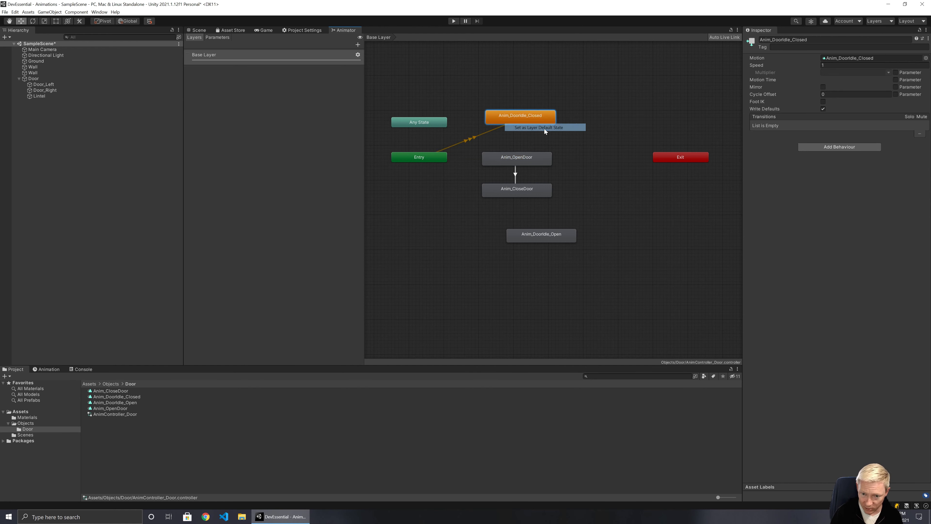
# Remove the manually added Entry to Anim_DoorIdle_Closed transition, keeping only the default-state link
pyautogui.moveTo(517, 117); pyautogui.dragTo(549, 106)
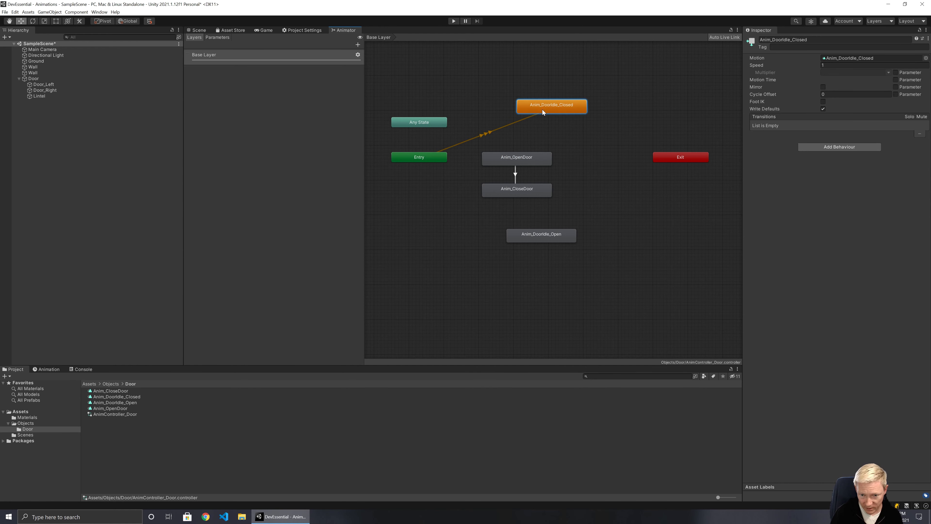
pyautogui.rightClick(541, 111)
pyautogui.click(520, 122)
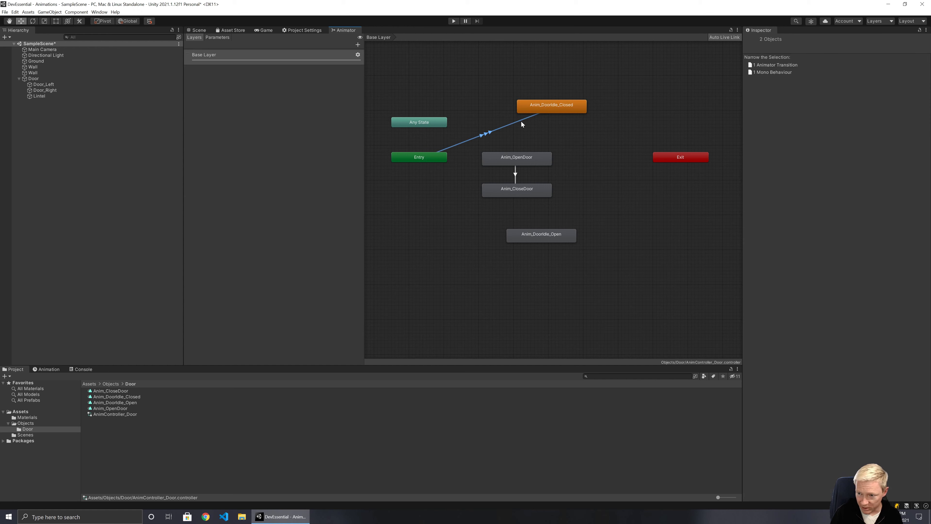
pyautogui.click(433, 155)
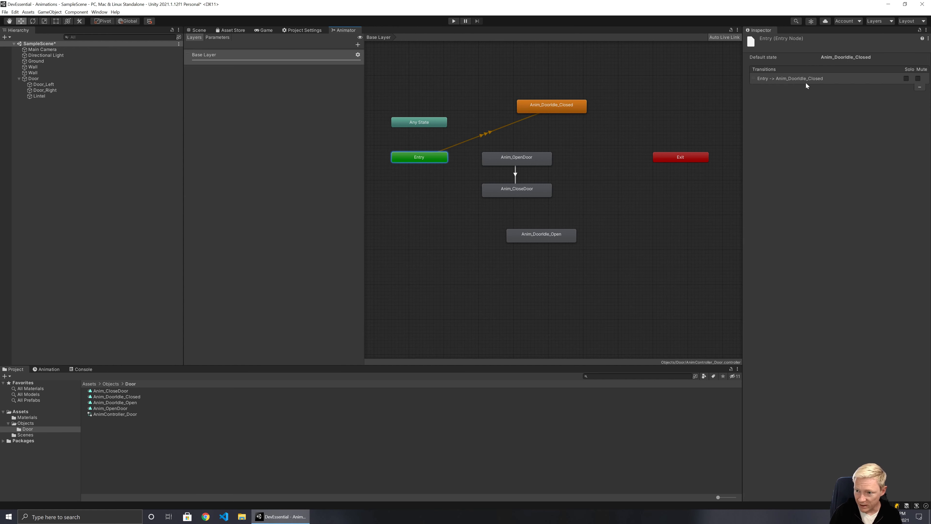
pyautogui.click(812, 81)
pyautogui.click(919, 87)
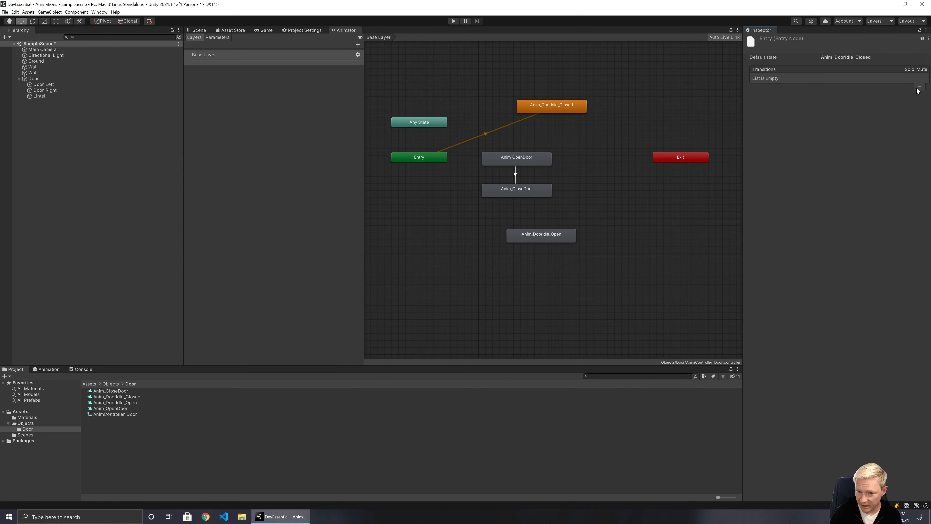
# Delete the transition from Anim_OpenDoor to Anim_CloseDoor
pyautogui.click(550, 109)
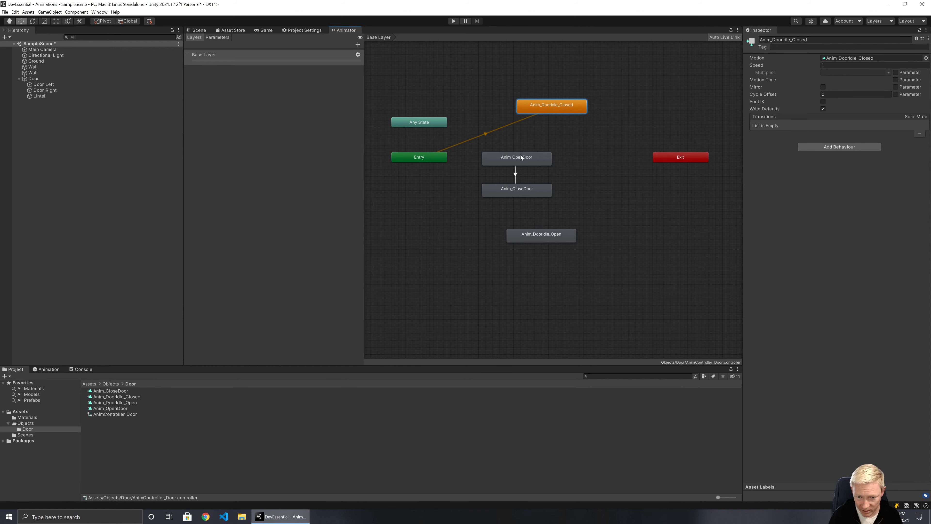
pyautogui.click(515, 174)
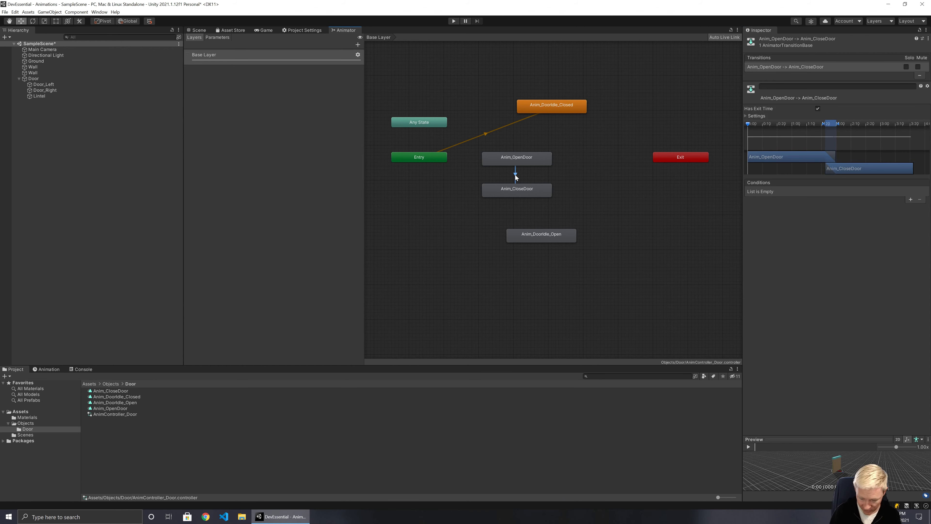
pyautogui.press('Delete')
# Rearrange the graph with Anim_DoorIdle_Closed beside Entry, Anim_OpenDoor between the two idle states, and Anim_CloseDoor below Anim_DoorIdle_Open
pyautogui.moveTo(513, 161); pyautogui.dragTo(651, 214)
pyautogui.moveTo(540, 112); pyautogui.dragTo(506, 158)
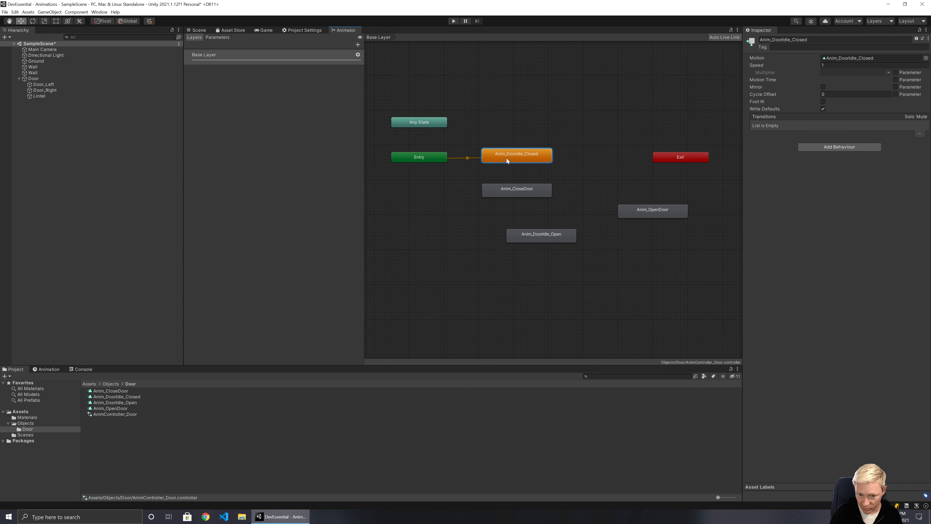
pyautogui.moveTo(500, 191); pyautogui.dragTo(458, 295)
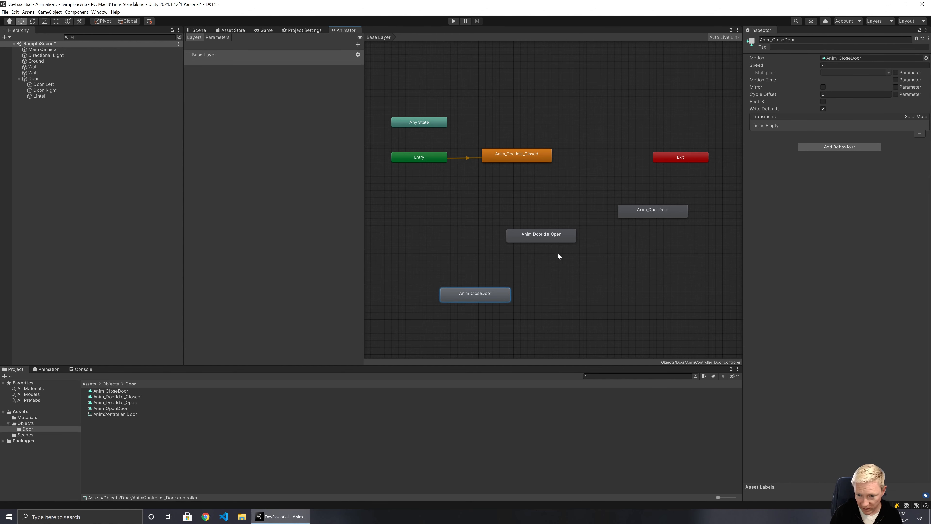
pyautogui.moveTo(670, 209); pyautogui.dragTo(596, 186)
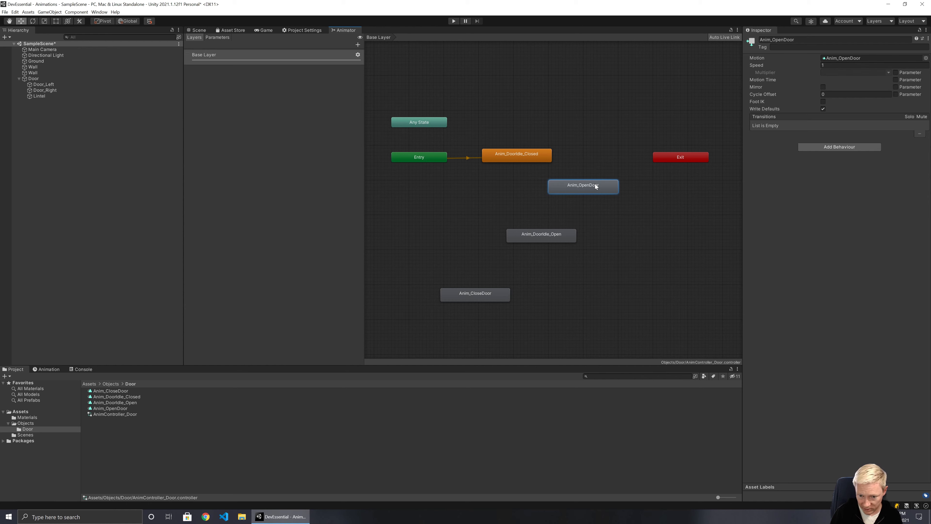
# Create a transition from Anim_DoorIdle_Closed to Anim_OpenDoor
pyautogui.rightClick(521, 157)
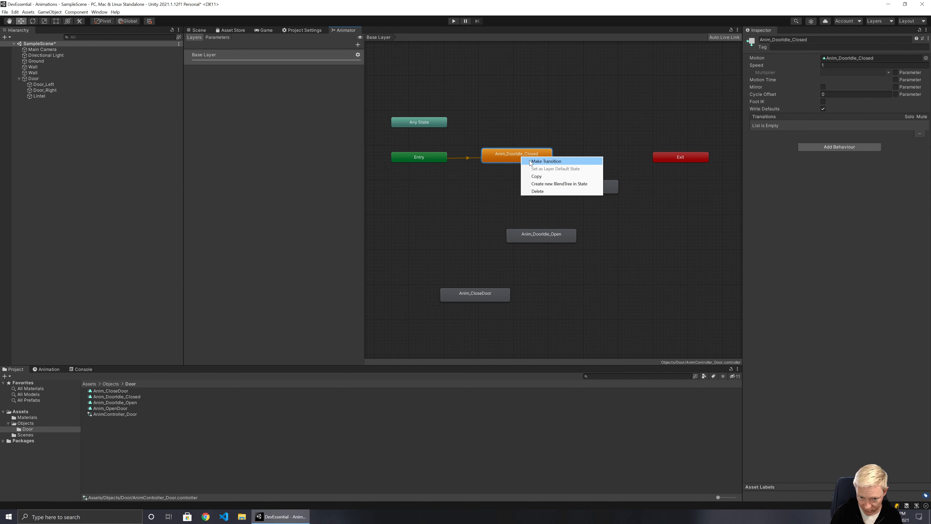
pyautogui.click(530, 161)
pyautogui.click(585, 185)
# Place Anim_DoorIdle_Open directly beneath Anim_DoorIdle_Closed and create a transition to it from Anim_OpenDoor
pyautogui.click(533, 237)
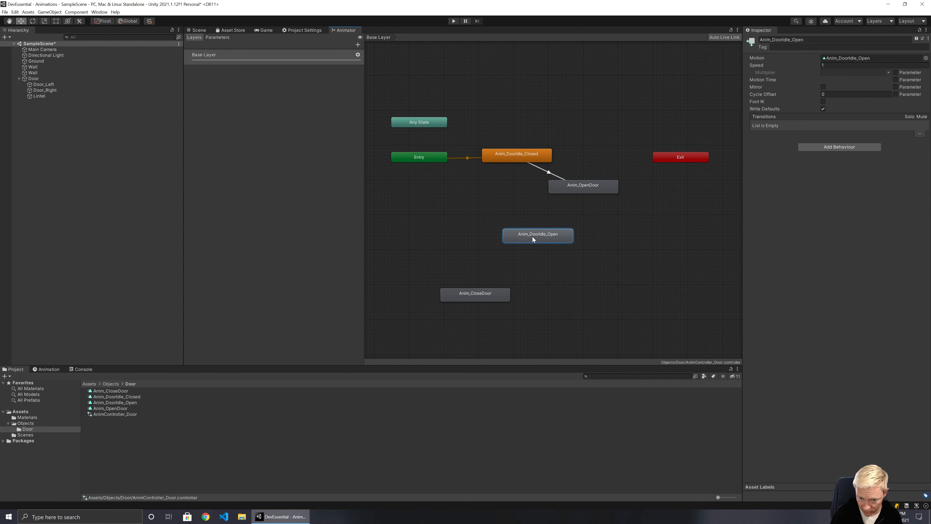
pyautogui.moveTo(533, 237); pyautogui.dragTo(516, 219)
pyautogui.click(566, 192)
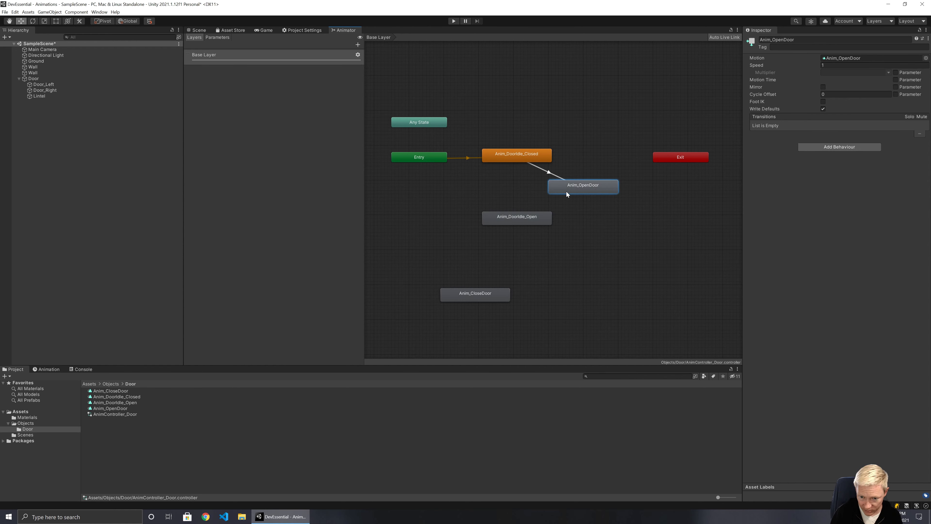
pyautogui.rightClick(566, 191)
pyautogui.click(581, 196)
pyautogui.click(509, 220)
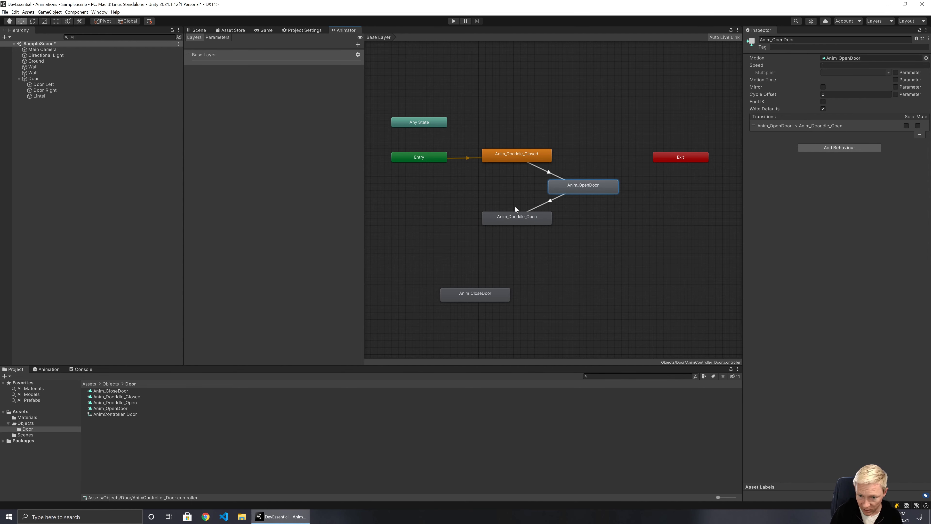
# Arrange the four door states in a diamond, with Anim_CloseDoor opposite Anim_OpenDoor and the two idle states centred between them
pyautogui.moveTo(470, 294); pyautogui.dragTo(443, 188)
pyautogui.moveTo(495, 152); pyautogui.dragTo(492, 159)
pyautogui.moveTo(503, 216); pyautogui.dragTo(465, 186)
# Create a transition from Anim_DoorIdle_Open to Anim_CloseDoor
pyautogui.click(505, 213)
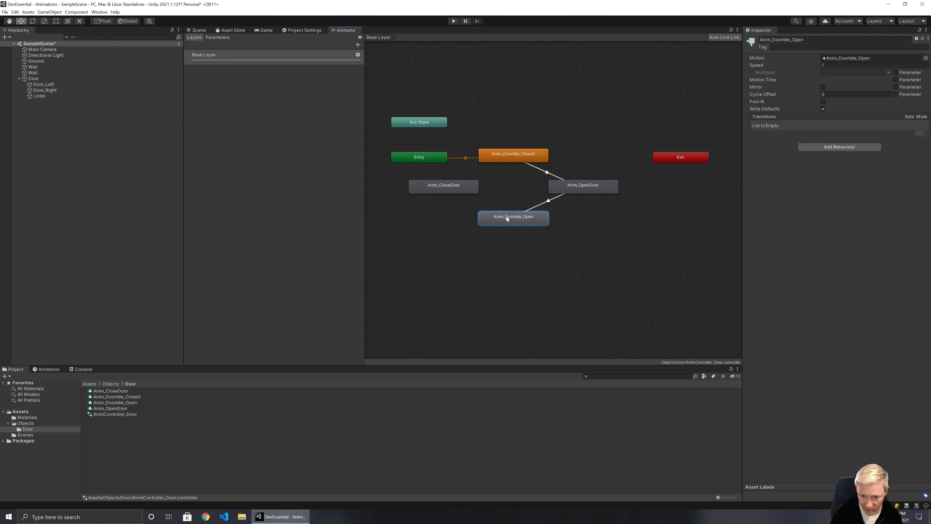
pyautogui.rightClick(506, 216)
pyautogui.click(528, 222)
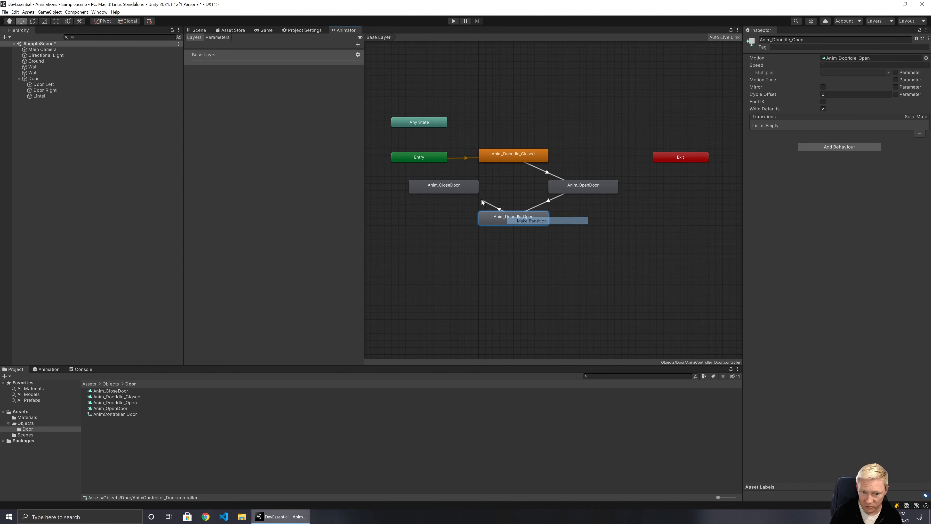
pyautogui.click(469, 187)
# Close the state loop with a transition from Anim_CloseDoor to Anim_DoorIdle_Closed
pyautogui.rightClick(471, 185)
pyautogui.click(484, 188)
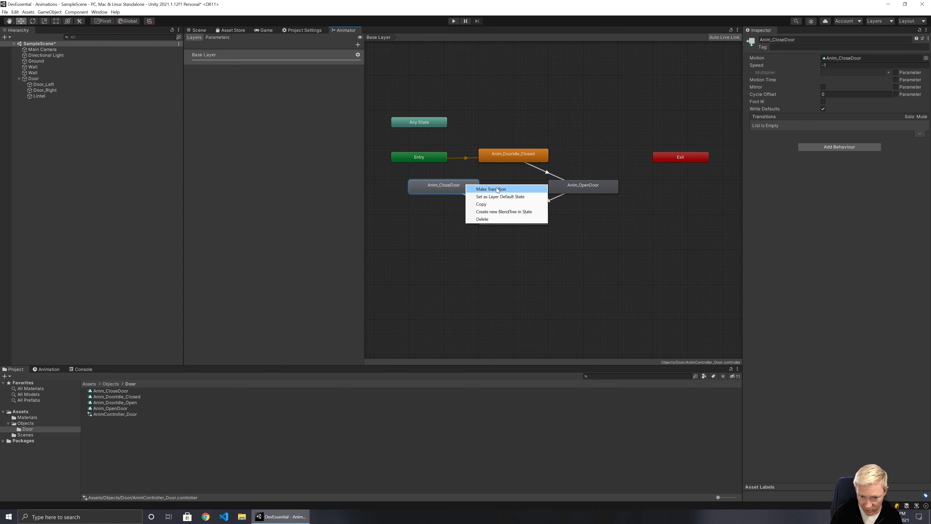
pyautogui.click(526, 159)
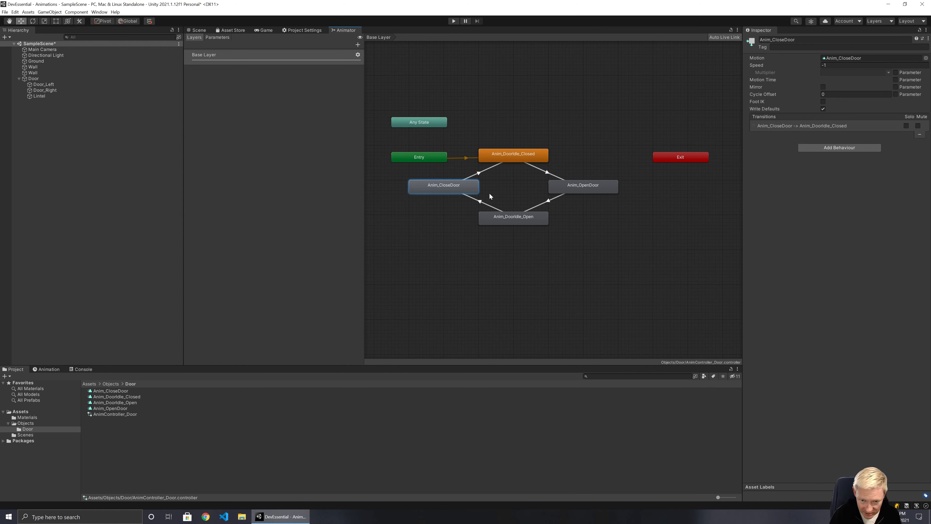
pyautogui.click(484, 155)
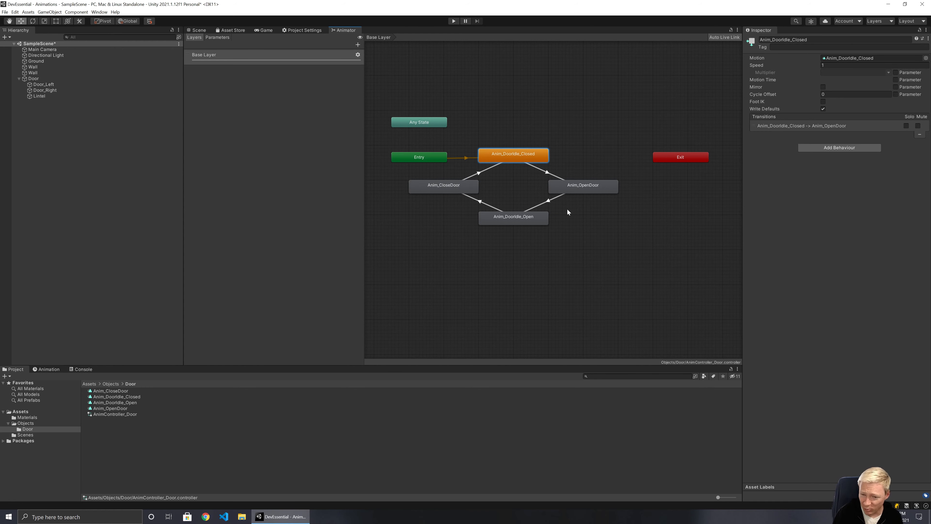
# Add a trigger parameter named OpenDoor to the Animator controller
pyautogui.click(217, 38)
pyautogui.click(354, 44)
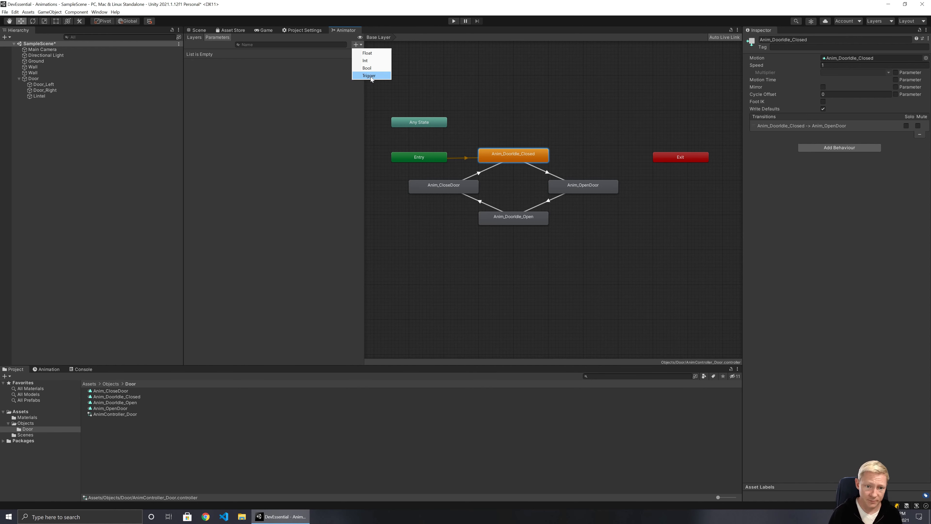
pyautogui.click(376, 76)
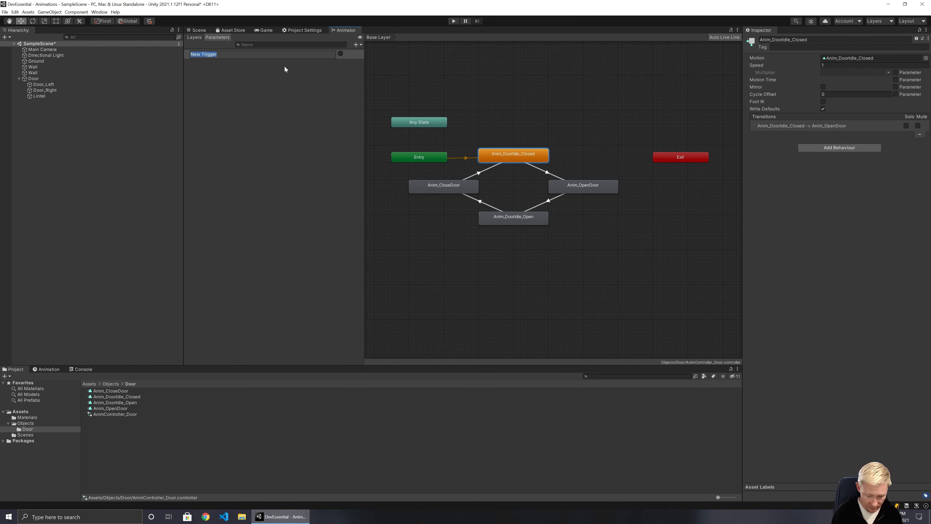
pyautogui.write('OpenD')
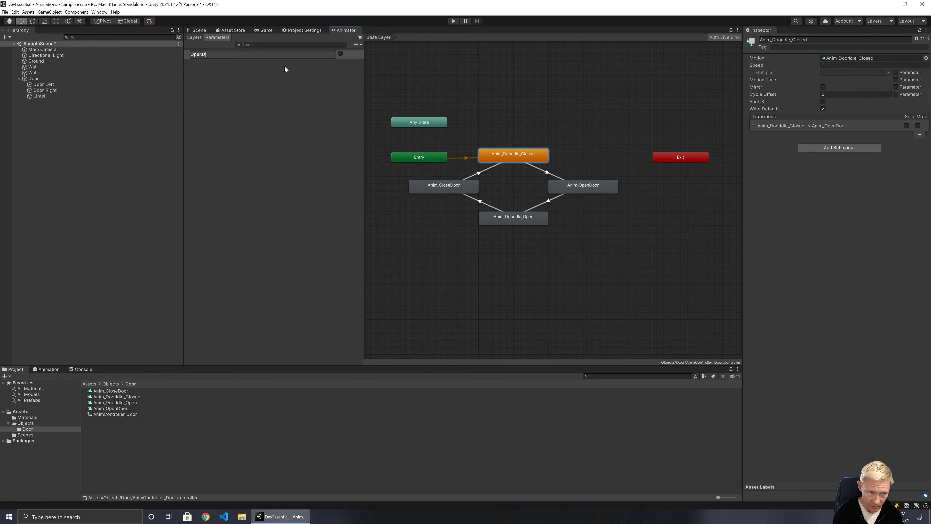
pyautogui.write('oor')
pyautogui.press('Return')
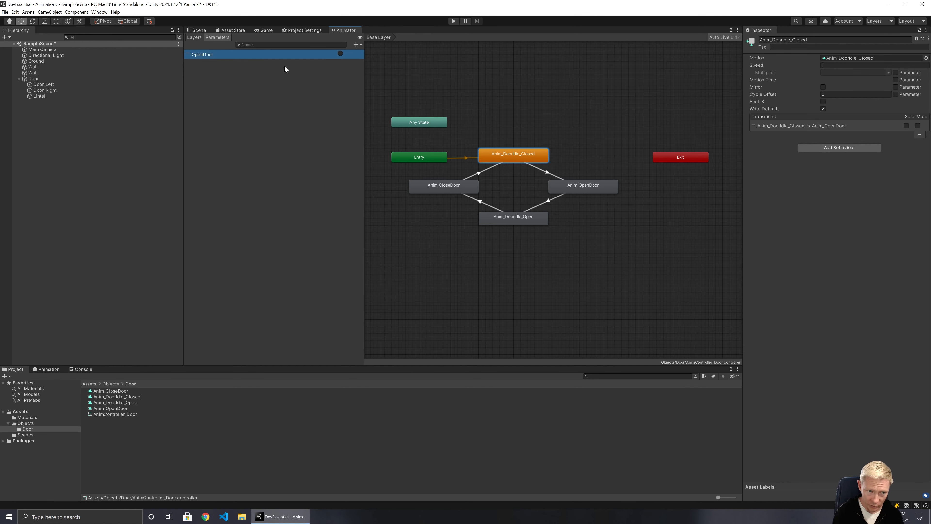
# Add a second trigger parameter named CloseDoor
pyautogui.click(359, 45)
pyautogui.click(363, 76)
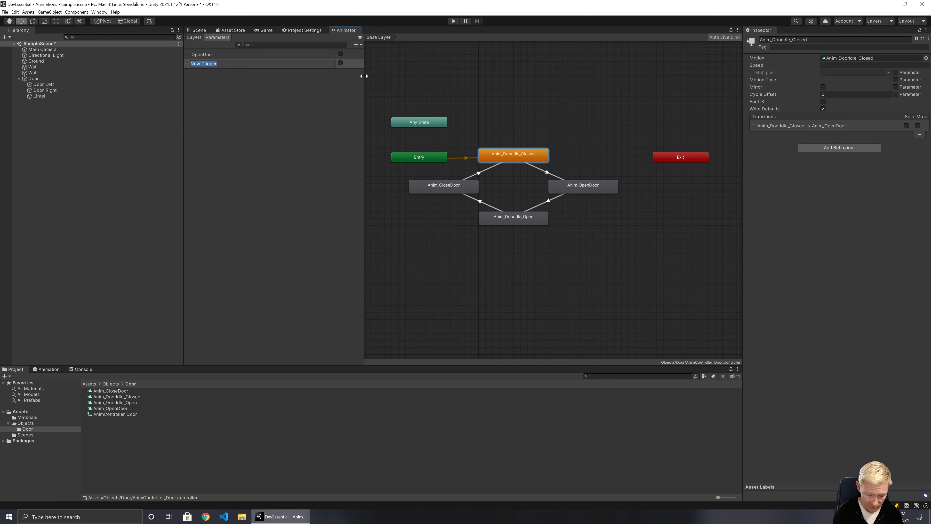
pyautogui.write('Clowe')
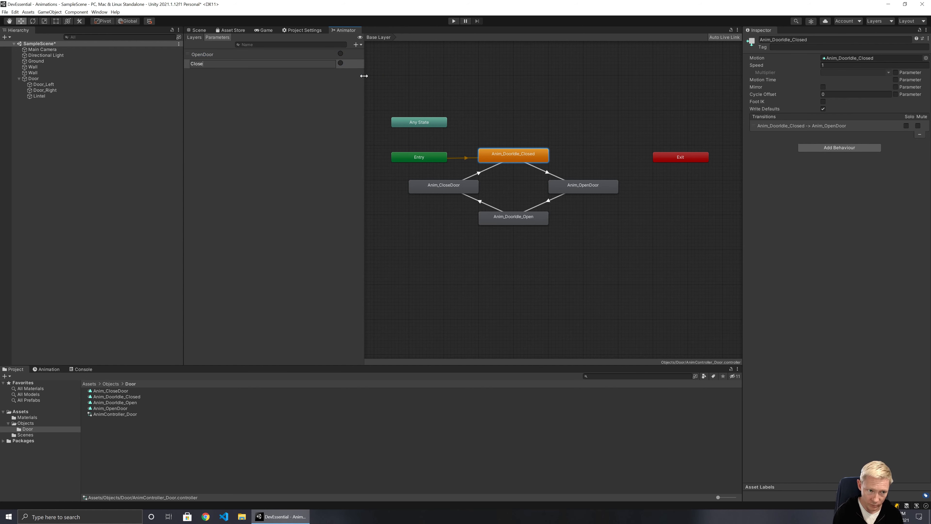
pyautogui.write('Door')
pyautogui.press('Return')
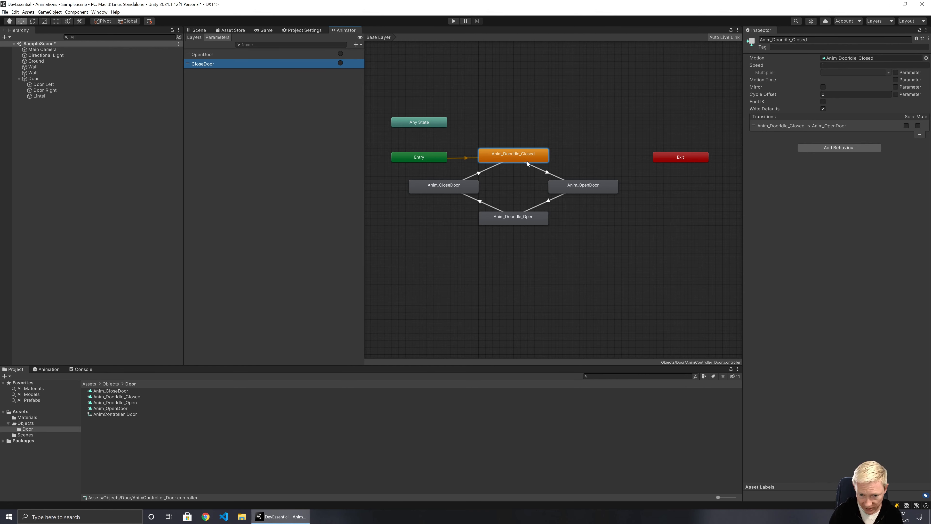
# Open the settings of the transition from Anim_DoorIdle_Closed to Anim_OpenDoor
pyautogui.click(545, 171)
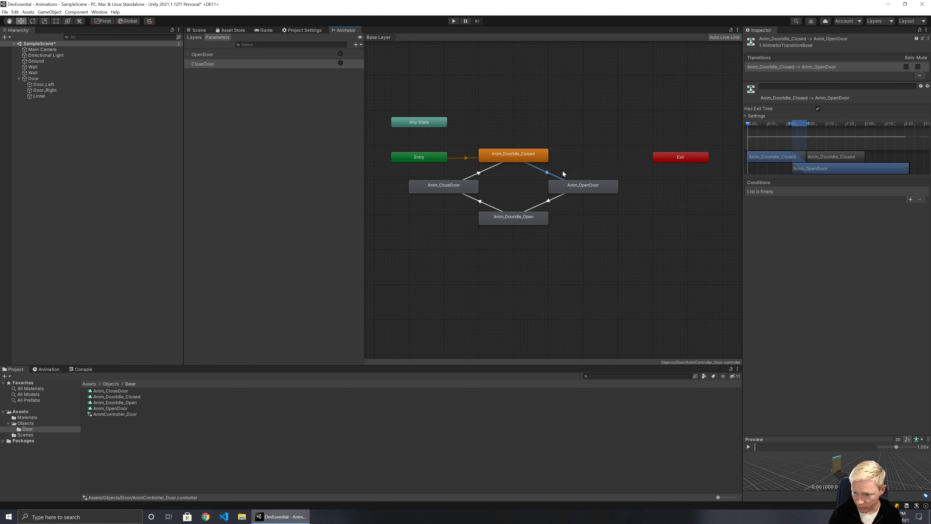
# Add an OpenDoor condition to the transition from Anim_DoorIdle_Closed to Anim_OpenDoor
pyautogui.click(911, 199)
pyautogui.click(815, 192)
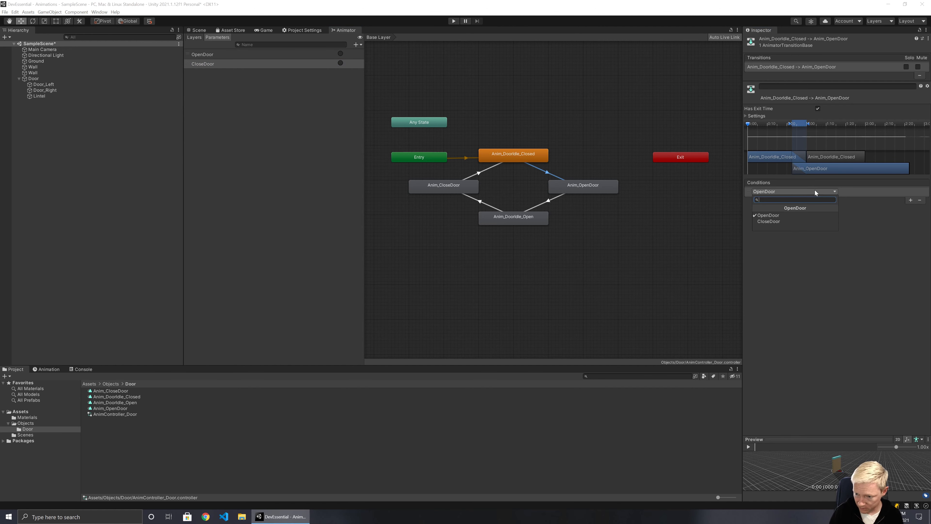
pyautogui.click(767, 216)
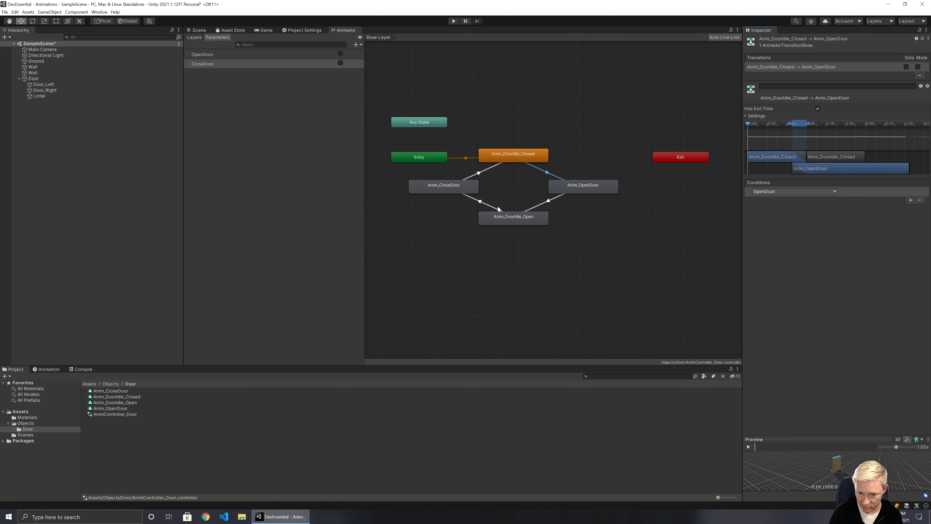
# Add a CloseDoor condition to the transition from Anim_DoorIdle_Open to Anim_CloseDoor
pyautogui.click(480, 201)
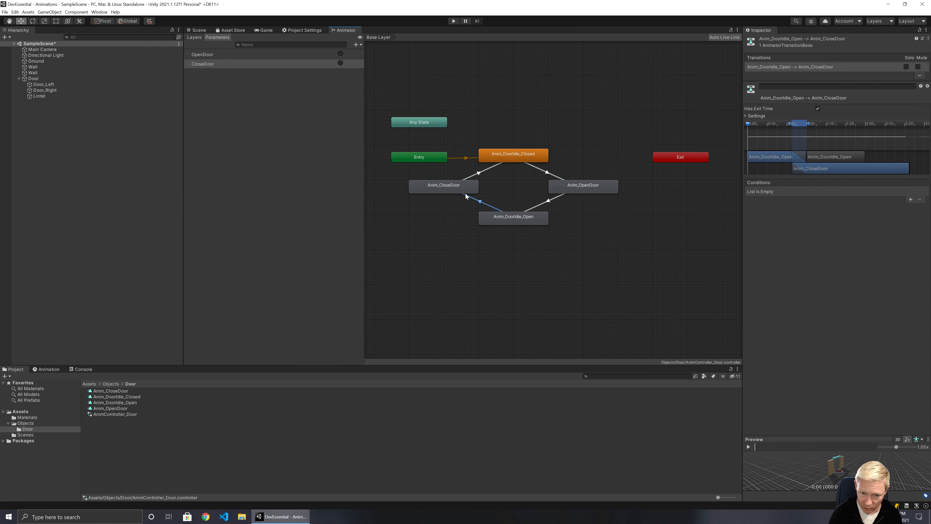
pyautogui.click(911, 199)
pyautogui.click(802, 192)
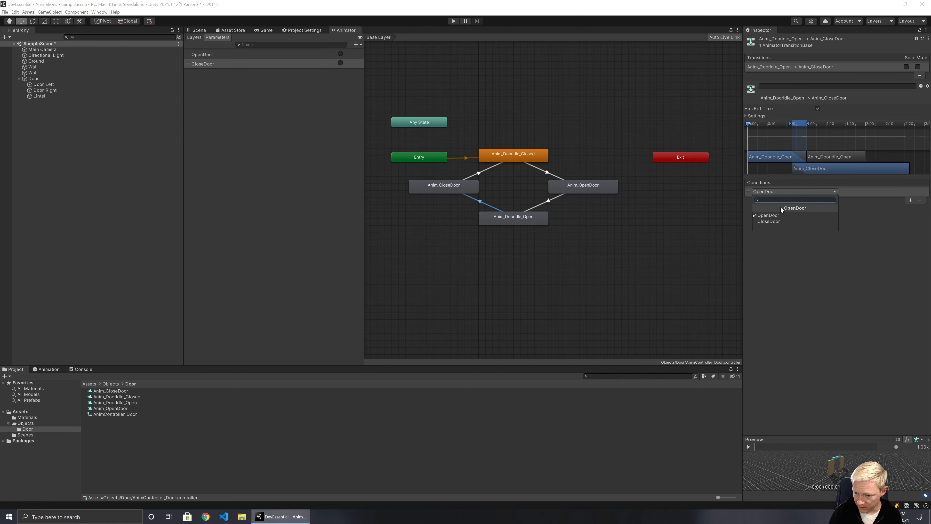
pyautogui.click(770, 221)
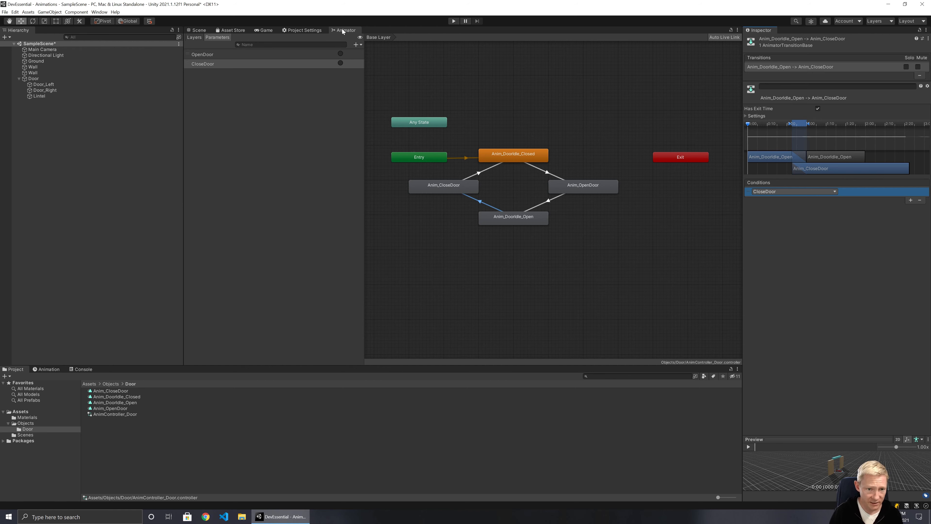
# Dock the Animator window in the same group as the Project, Animation and Console windows
pyautogui.moveTo(344, 29); pyautogui.dragTo(149, 367)
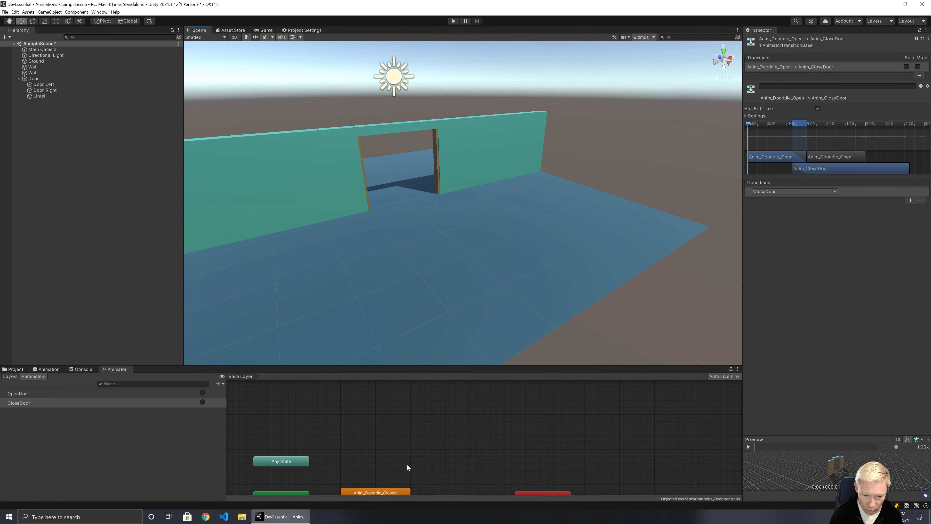
pyautogui.moveTo(408, 468); pyautogui.dragTo(459, 395, button='middle')
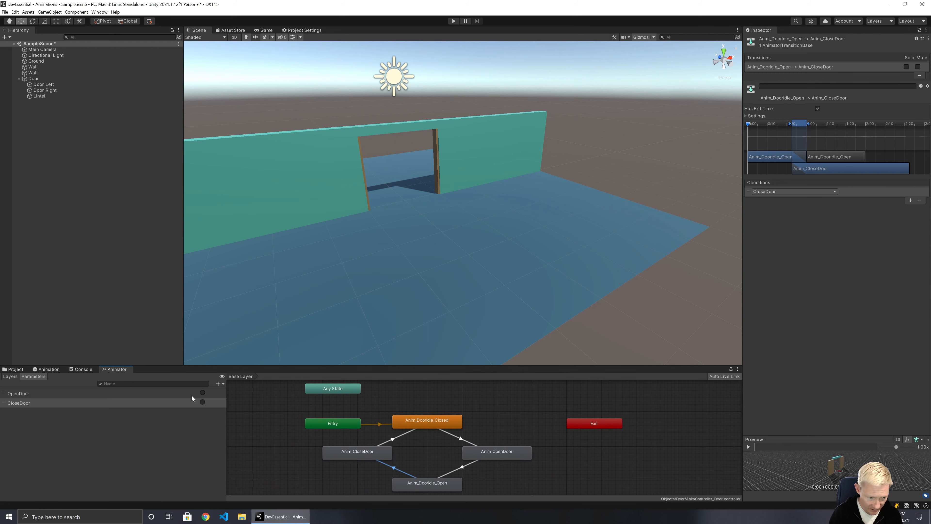
# Show the Anim_CloseDoor clip of the Door object in the Animation window
pyautogui.click(24, 78)
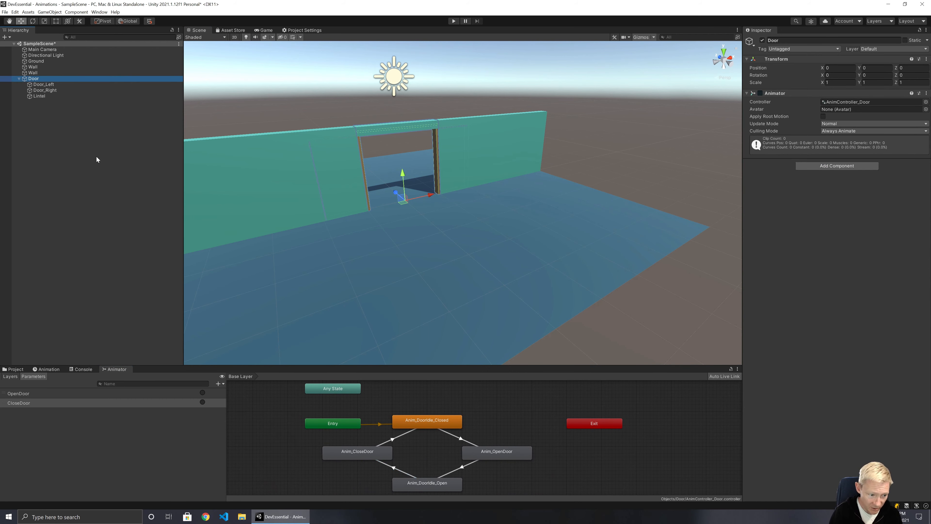
pyautogui.click(47, 369)
pyautogui.click(36, 384)
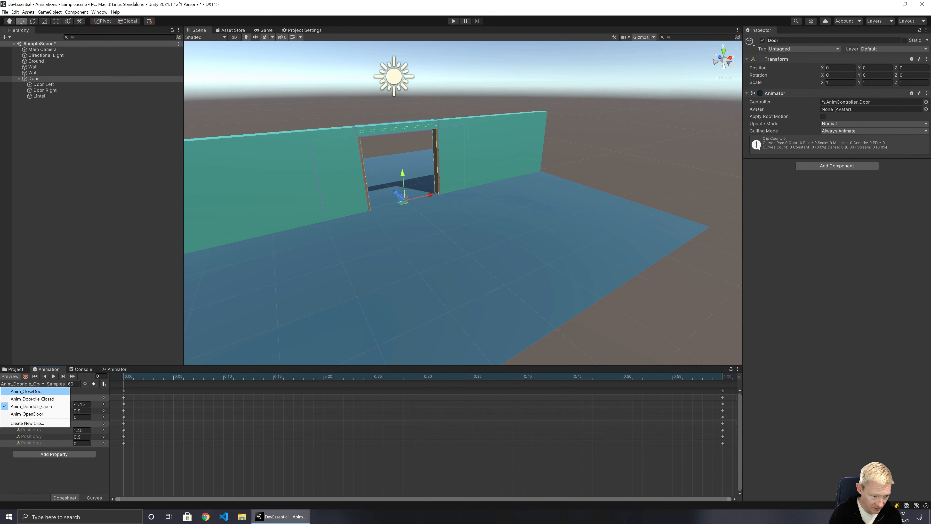
pyautogui.click(32, 391)
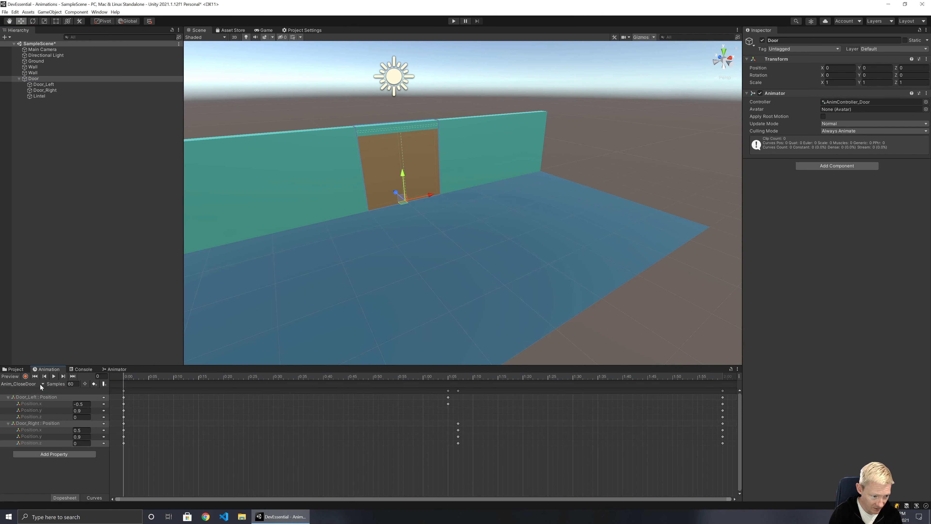
# Close the Animation window and clear the selection in the Hierarchy
pyautogui.click(12, 368)
pyautogui.rightClick(42, 370)
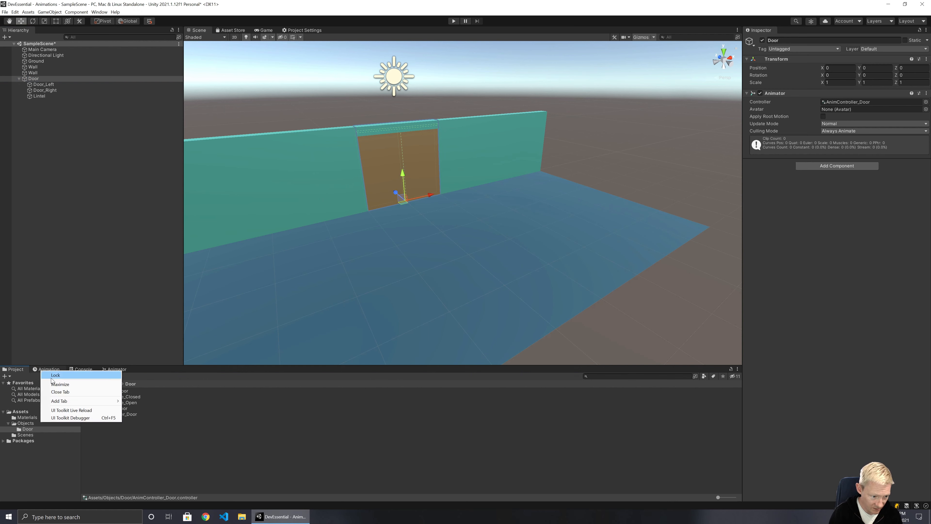
pyautogui.click(58, 391)
pyautogui.click(112, 258)
# Test the Door's animator in Play mode by firing the OpenDoor and CloseDoor triggers twice, then stop the game
pyautogui.click(54, 61)
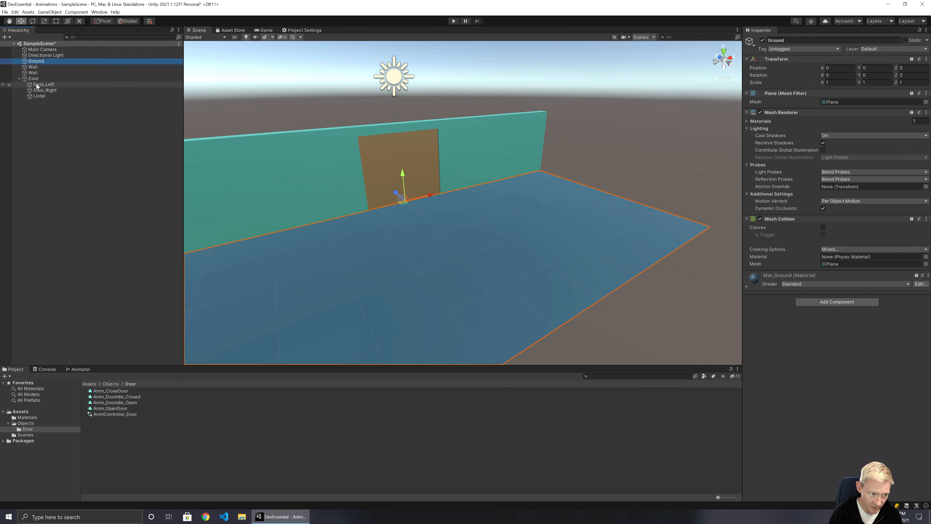
pyautogui.click(38, 79)
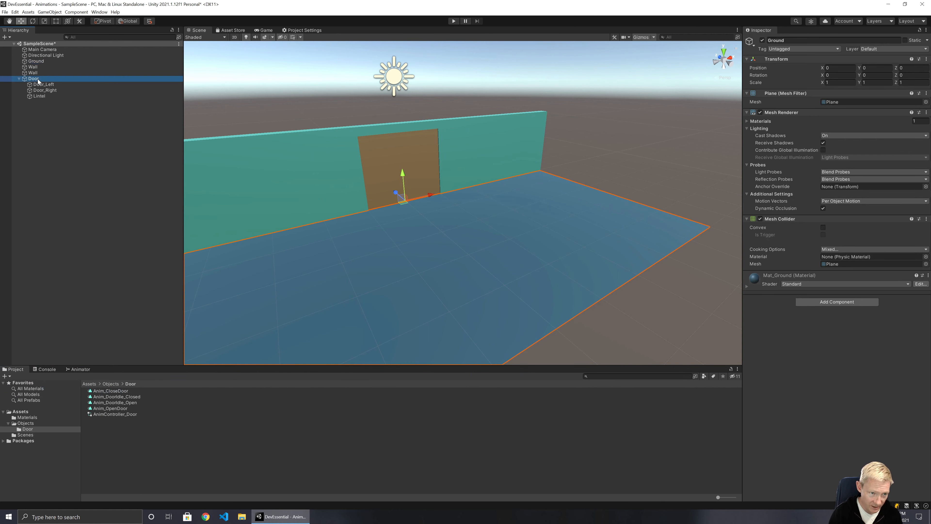
pyautogui.click(81, 369)
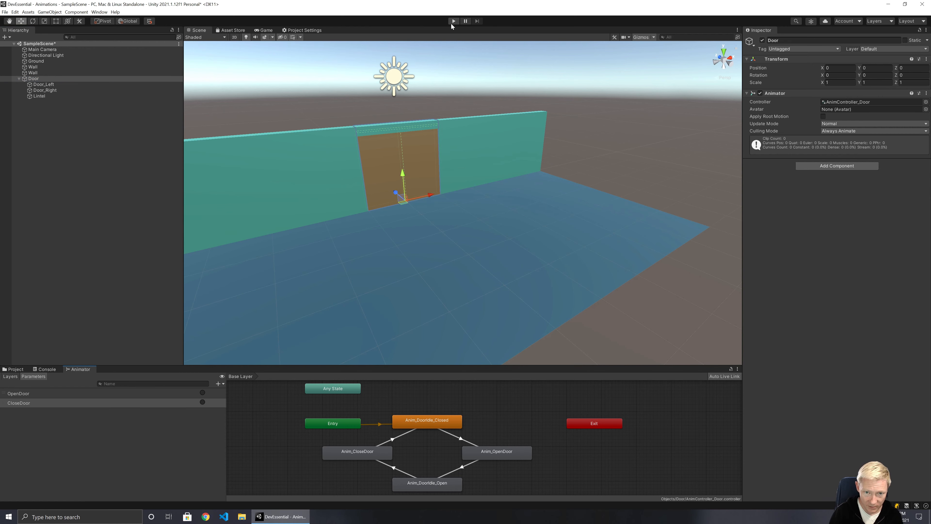
pyautogui.click(453, 21)
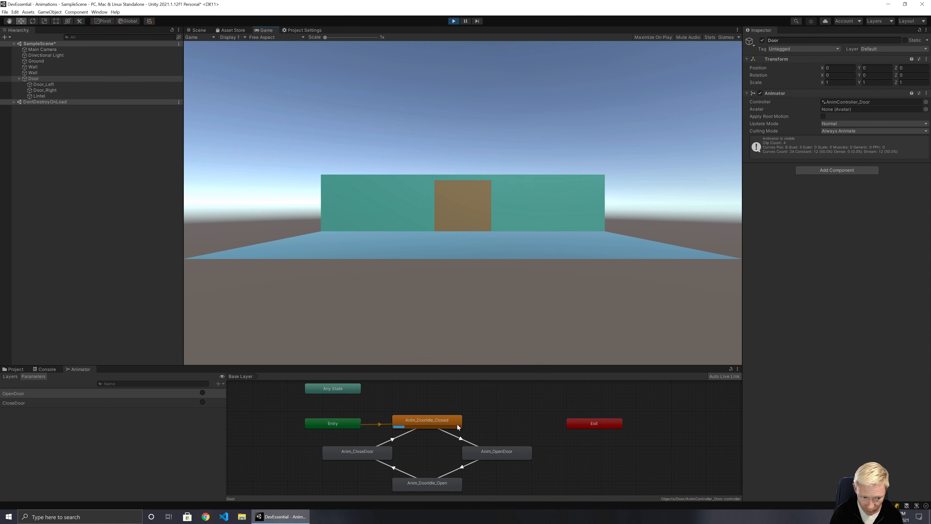
pyautogui.click(203, 392)
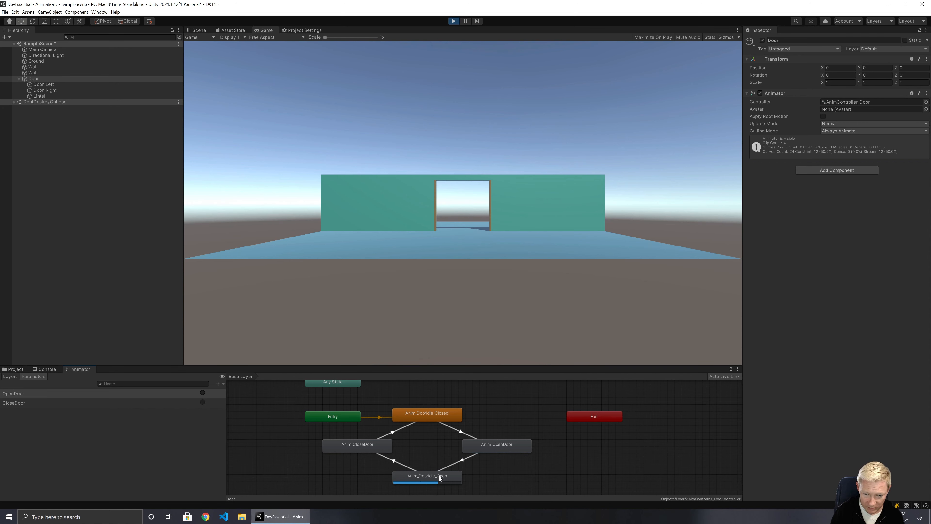
pyautogui.click(203, 403)
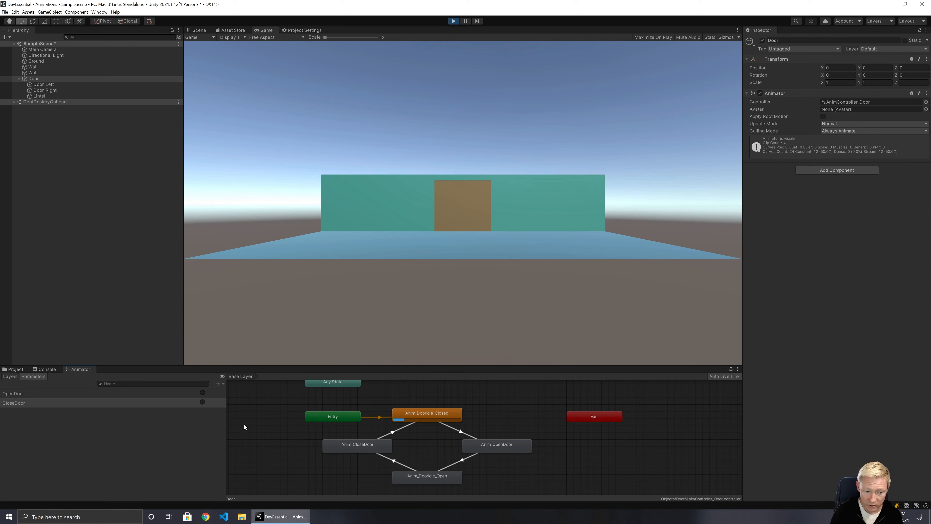
pyautogui.click(202, 393)
pyautogui.click(202, 403)
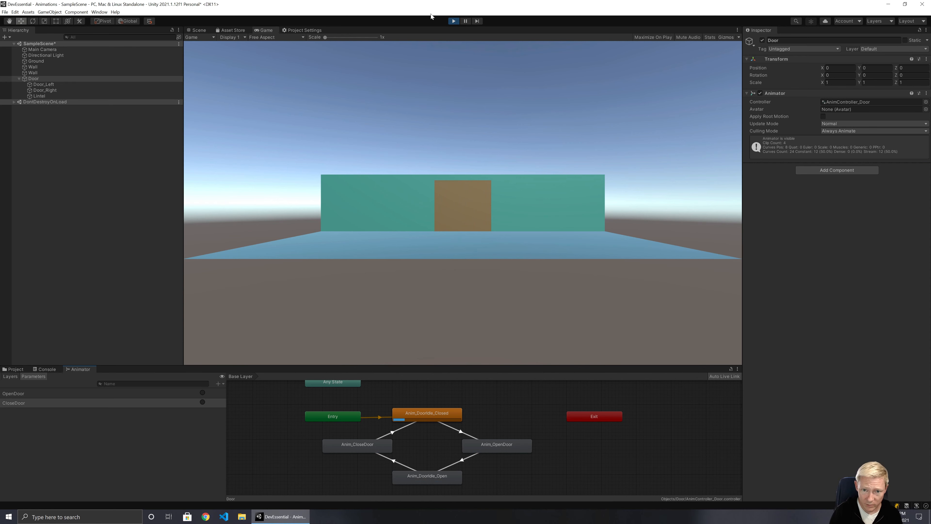
pyautogui.click(453, 20)
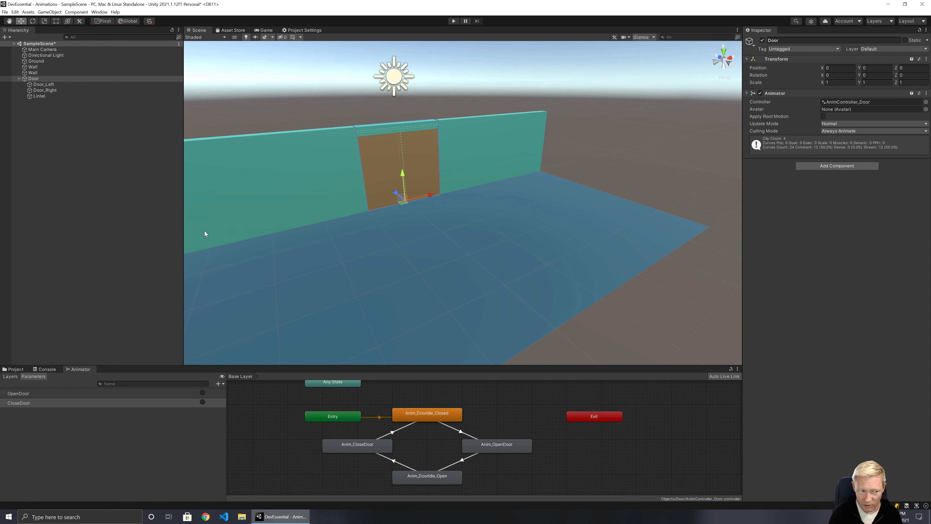
pyautogui.click(19, 79)
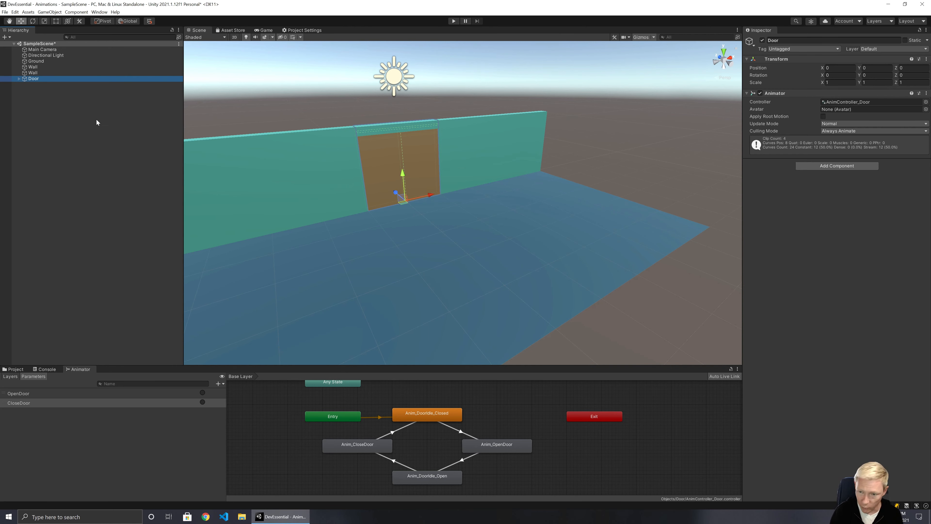
pyautogui.rightClick(47, 98)
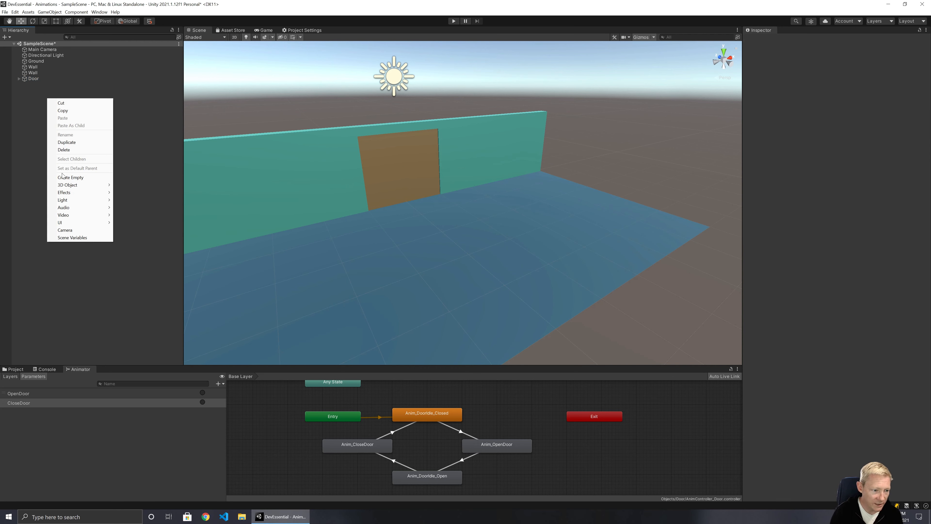
pyautogui.moveTo(68, 184)
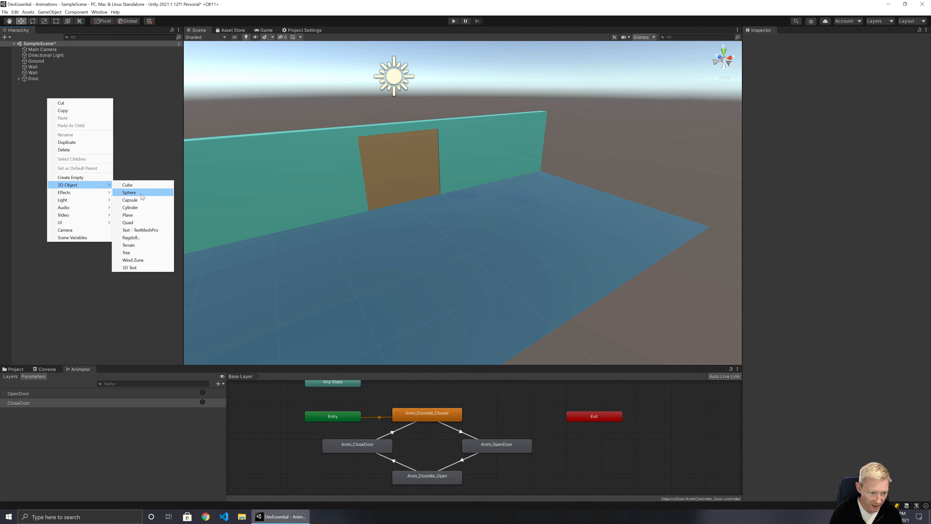
pyautogui.click(19, 78)
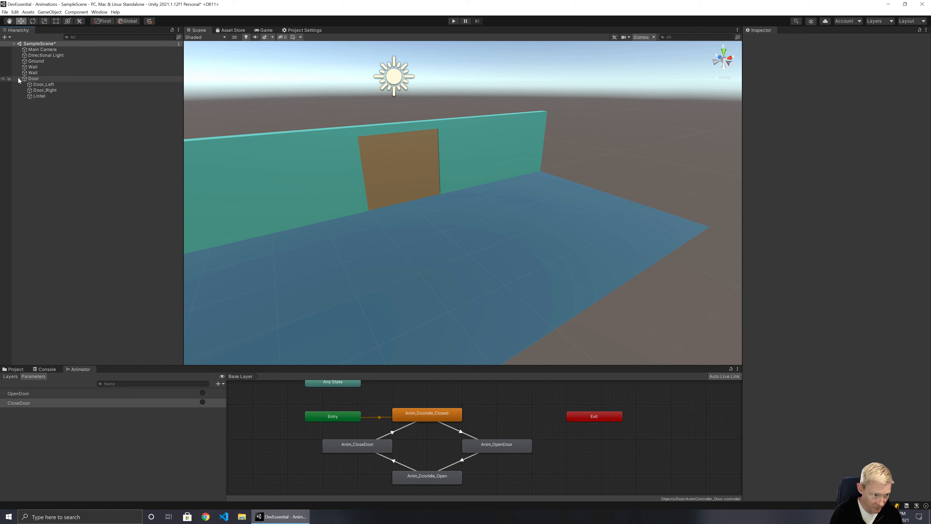
# Create a cube as a child of the Door object and name it Trigger Zone
pyautogui.click(31, 79)
pyautogui.rightClick(31, 79)
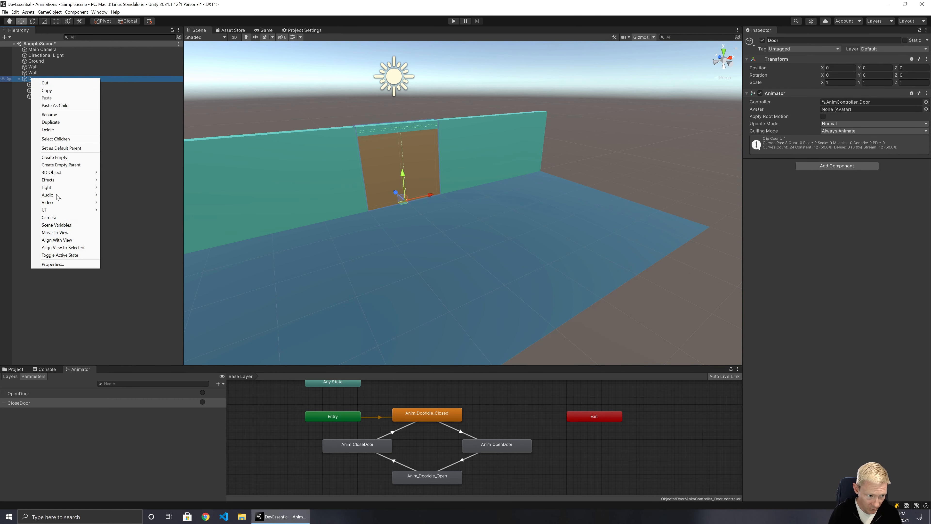
pyautogui.moveTo(61, 173)
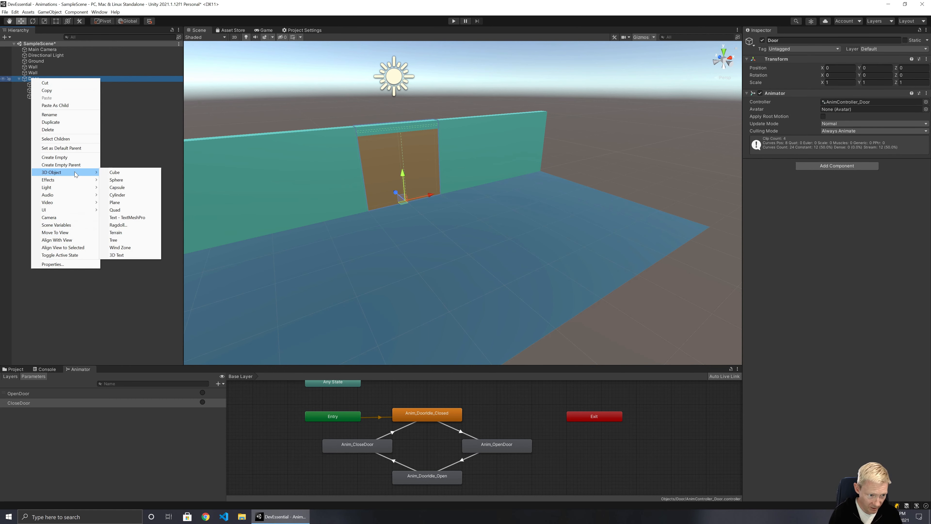
pyautogui.click(126, 171)
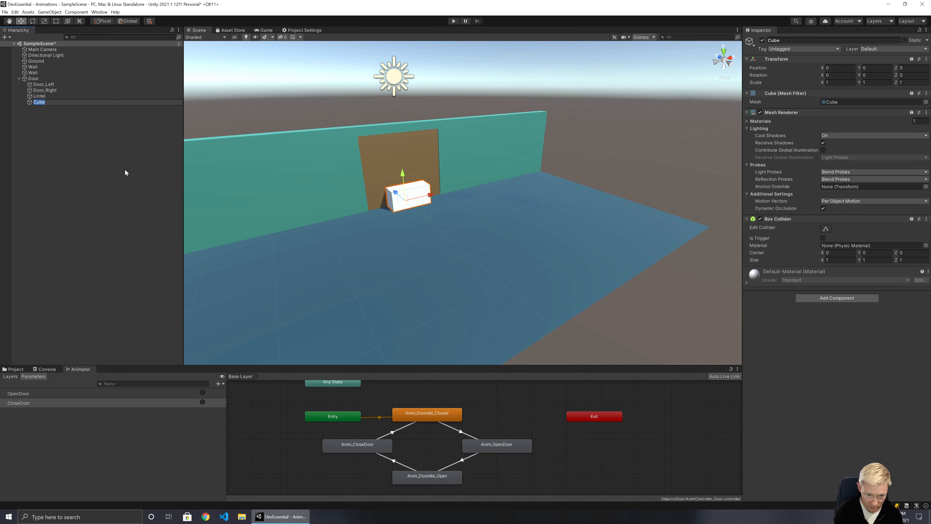
pyautogui.write('Trigger')
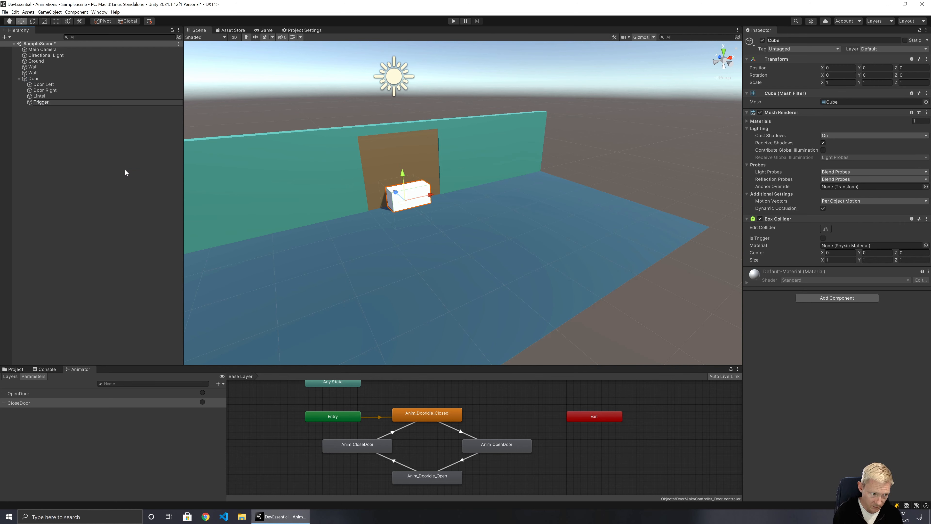
pyautogui.write(' Zone')
pyautogui.press('Return')
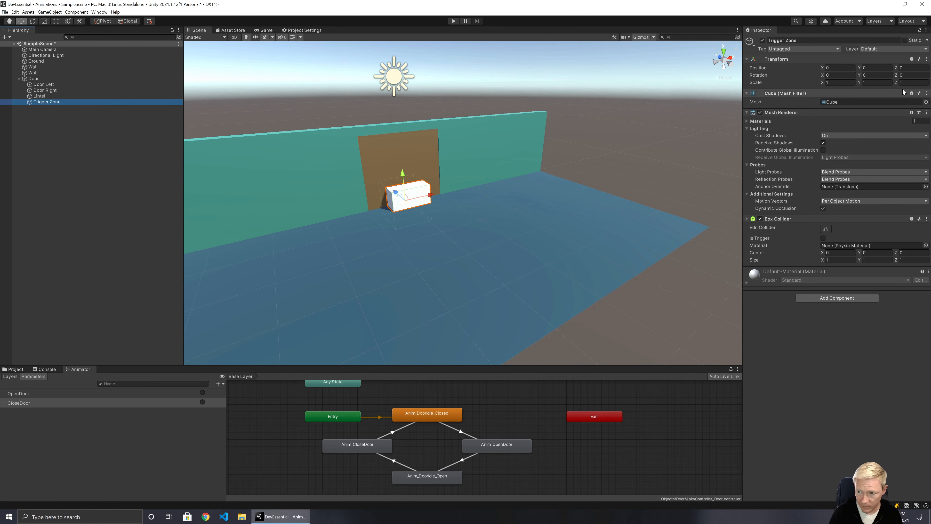
# Scale the Trigger Zone cube to 2.5 on X and 2 on Z
pyautogui.click(839, 83)
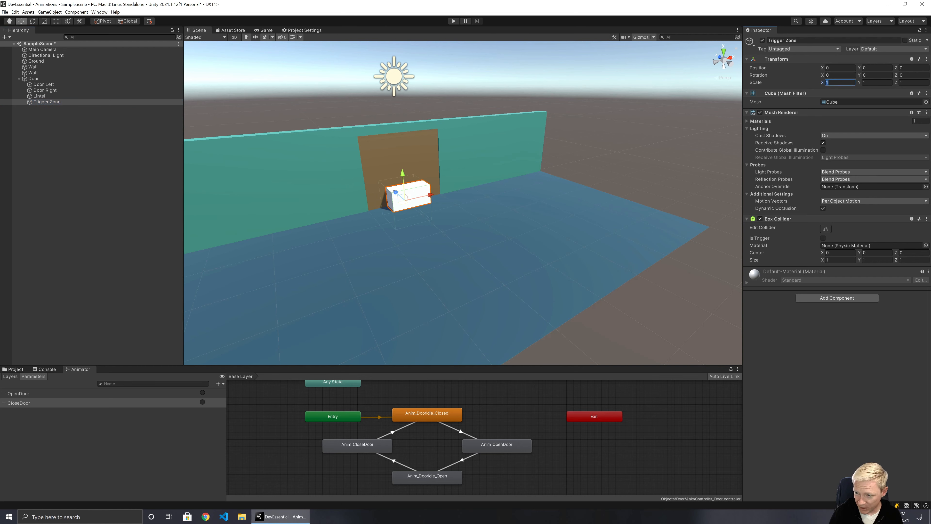
pyautogui.write('2')
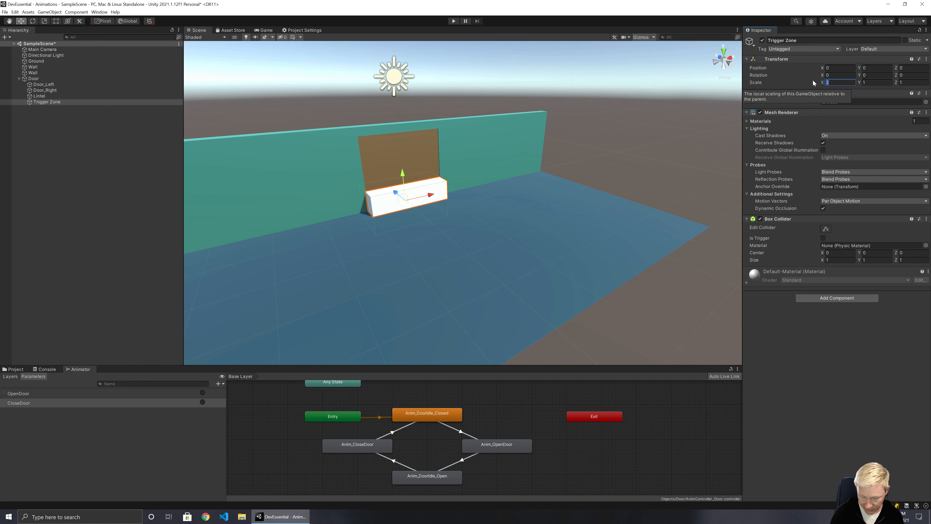
pyautogui.write('3')
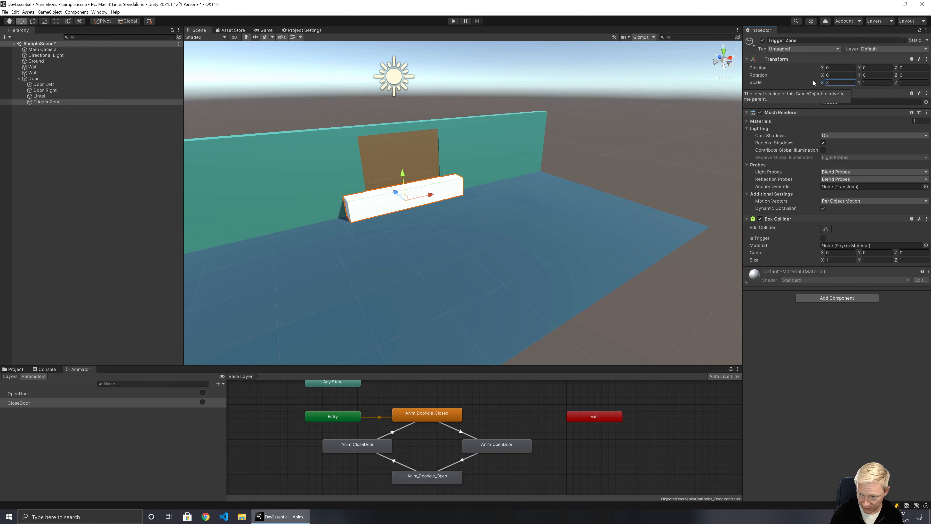
pyautogui.write('2.5')
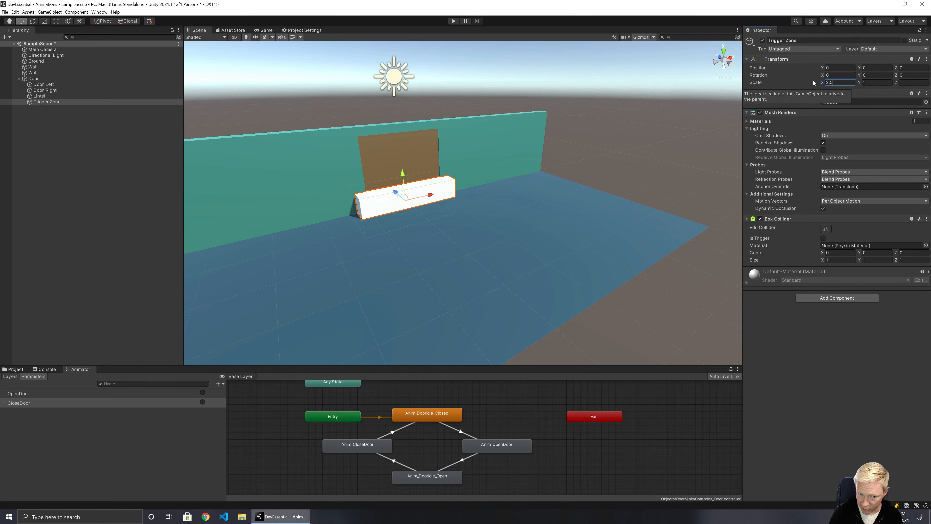
pyautogui.press('Tab')
pyautogui.press('Tab')
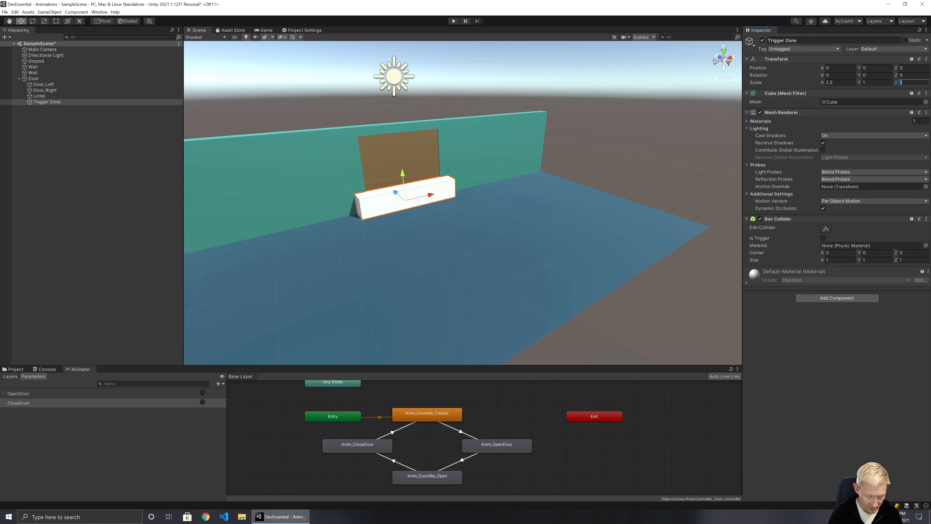
pyautogui.write('23')
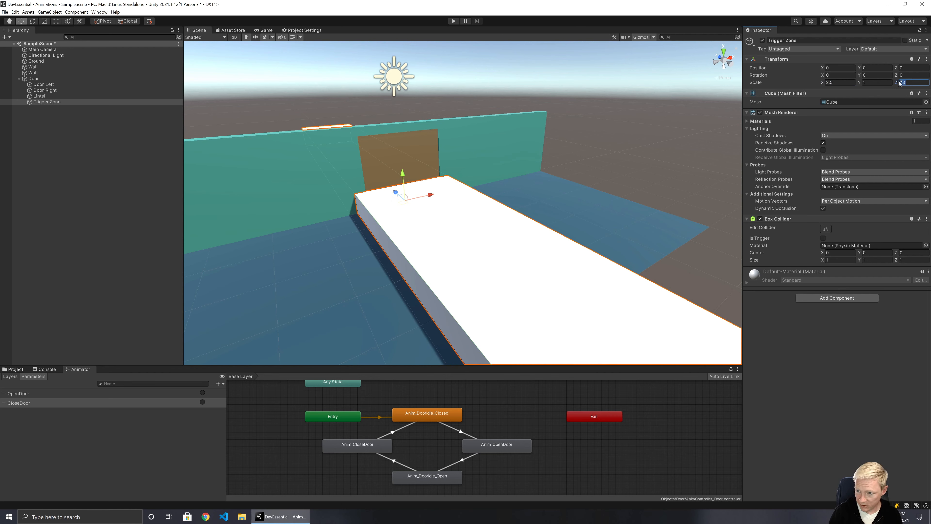
pyautogui.press('BackSpace')
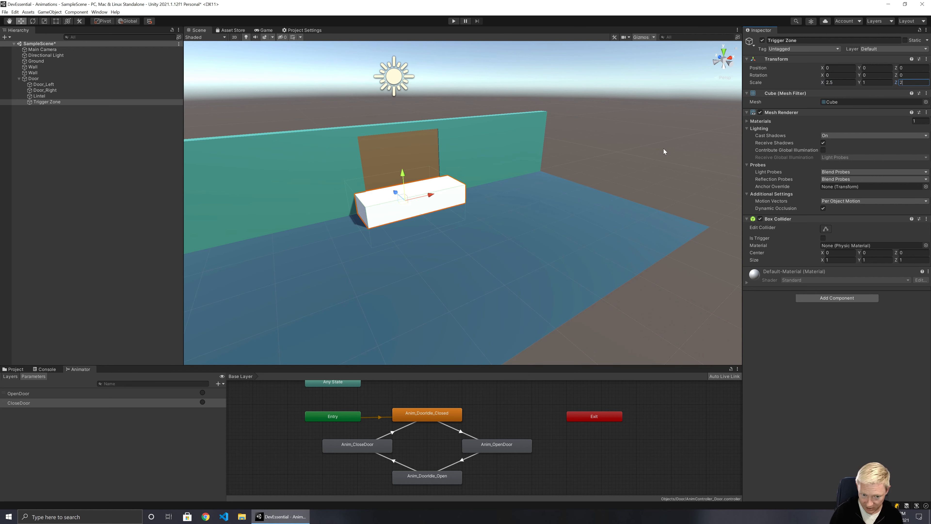
# Raise the Trigger Zone cube to about 0.51 on Y and set its Z scale to 3
pyautogui.moveTo(403, 173); pyautogui.dragTo(406, 153)
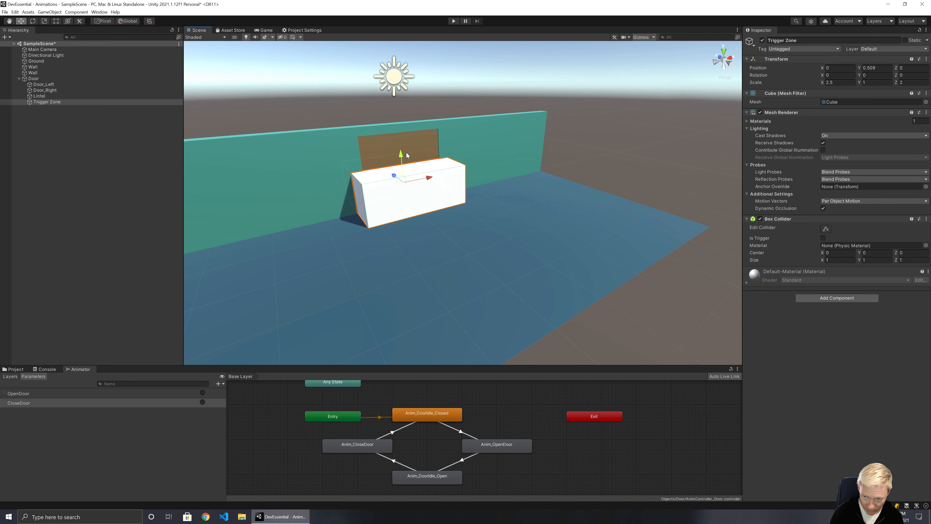
pyautogui.click(908, 83)
pyautogui.write('3')
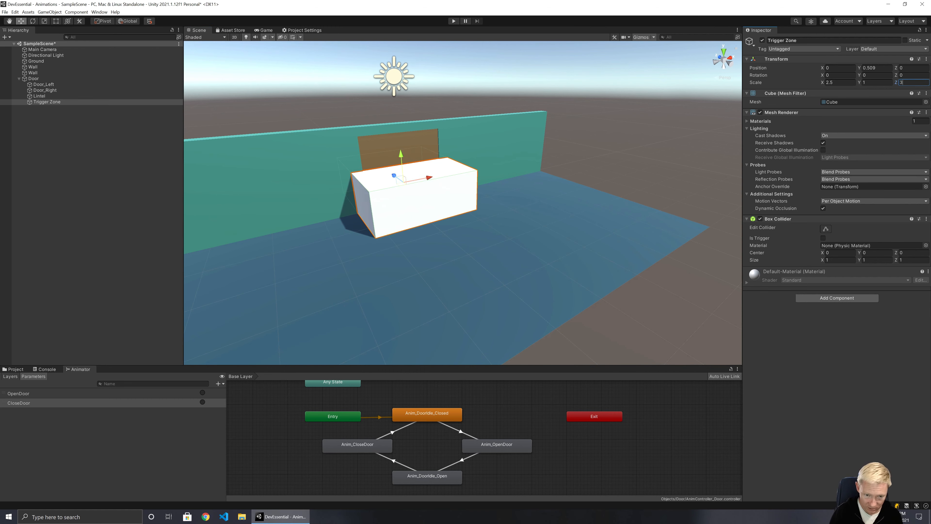
pyautogui.moveTo(506, 225); pyautogui.dragTo(490, 210, button='right')
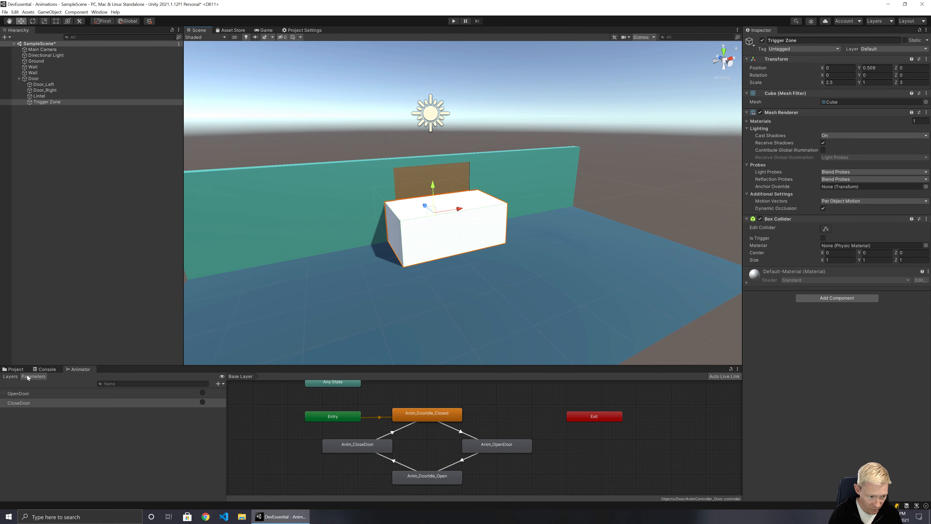
# Create a new material named Mat_DoorTrigger in the Materials folder
pyautogui.click(15, 369)
pyautogui.click(27, 417)
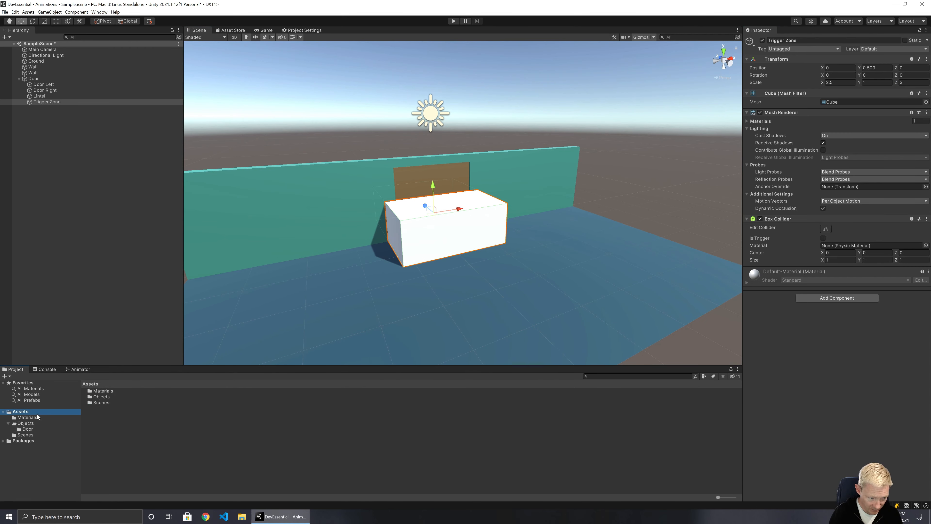
pyautogui.rightClick(128, 407)
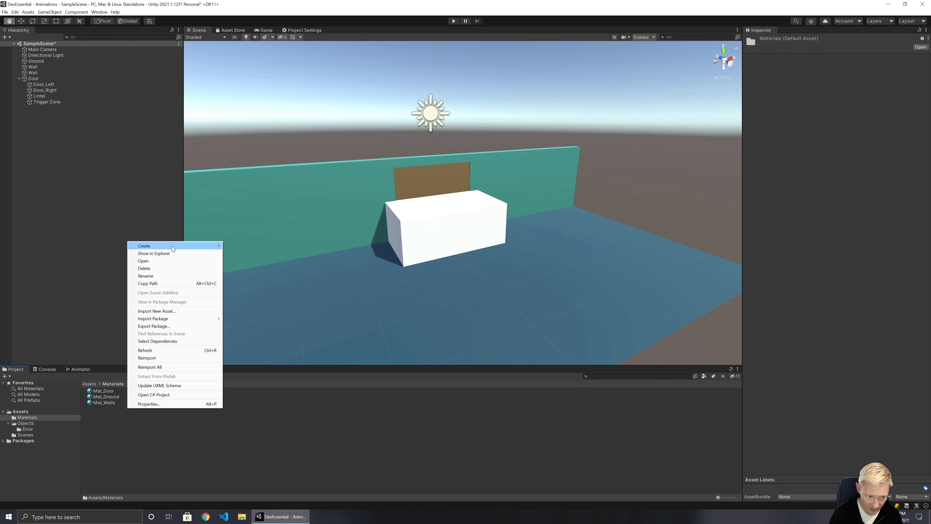
pyautogui.moveTo(172, 246)
pyautogui.click(247, 366)
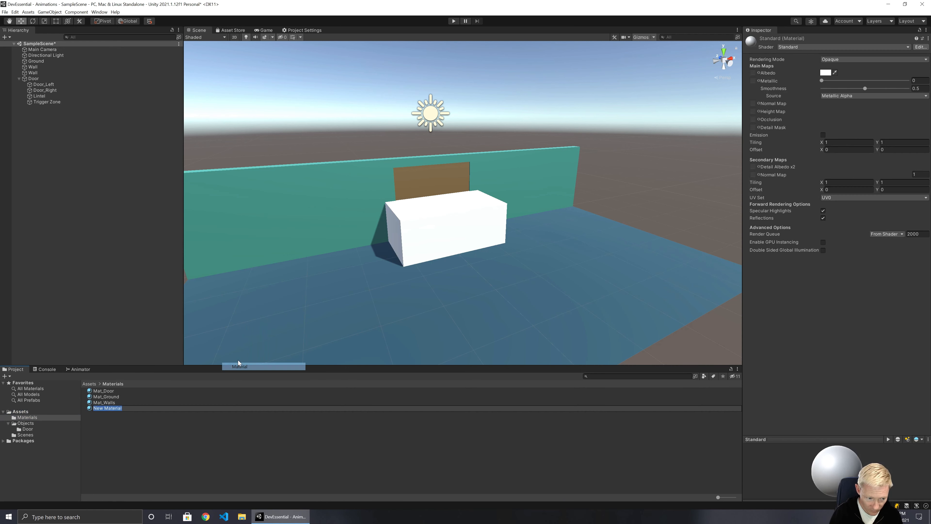
pyautogui.write('Mat_Door')
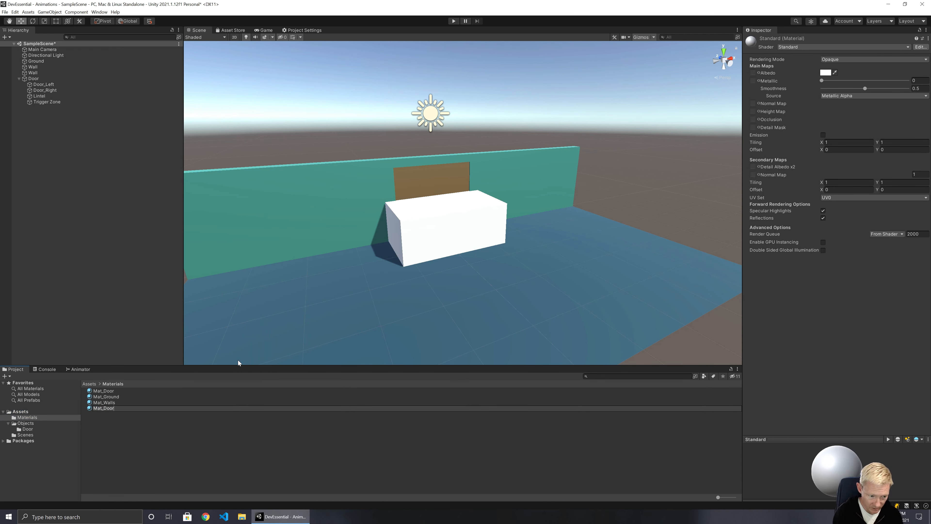
pyautogui.write('Trigger')
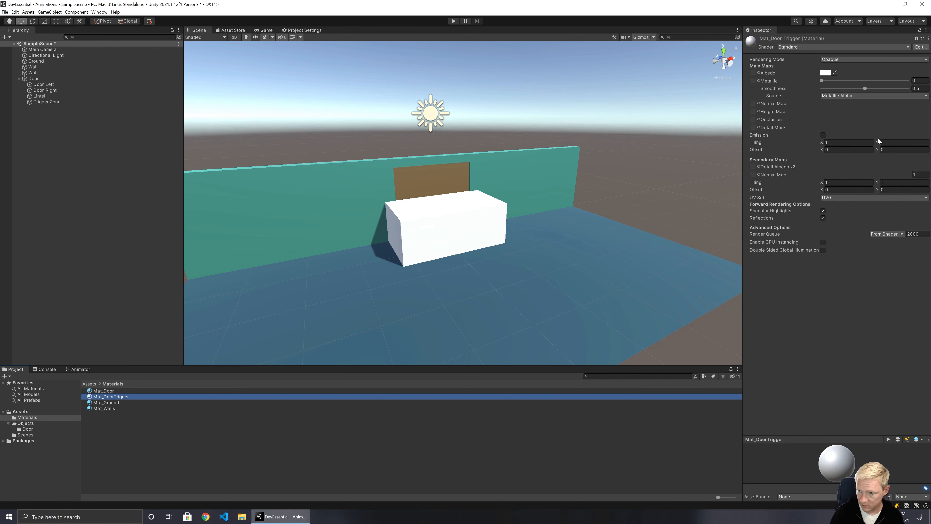
# Apply Mat_DoorTrigger to the Trigger Zone cube and set the material's rendering mode to Transparent
pyautogui.moveTo(91, 393); pyautogui.dragTo(454, 213)
pyautogui.click(842, 59)
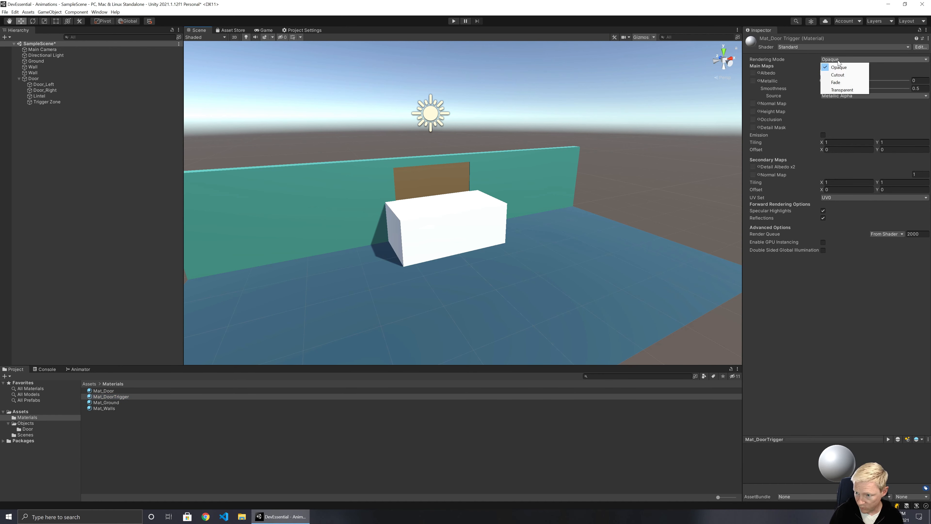
pyautogui.click(835, 90)
# Set the Mat_DoorTrigger albedo to a bright yellow with an alpha of 40
pyautogui.click(826, 72)
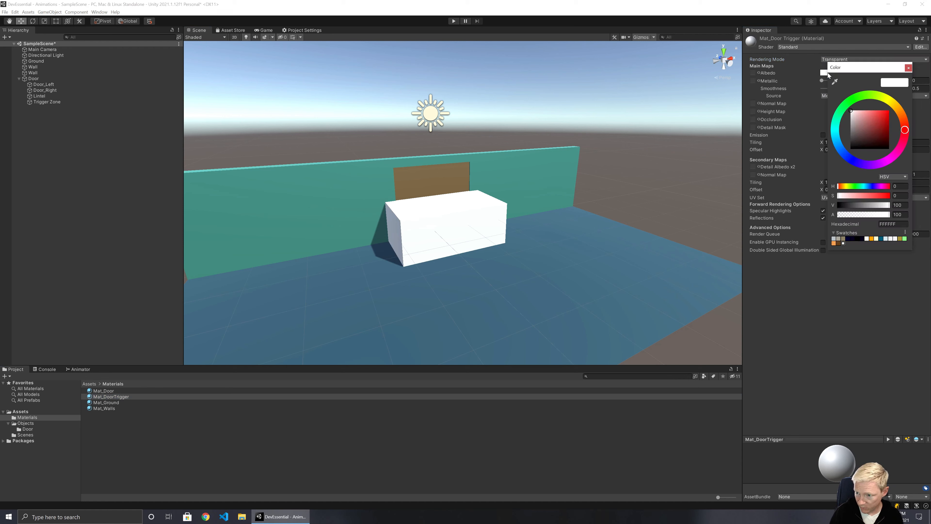
pyautogui.click(891, 102)
pyautogui.moveTo(876, 114); pyautogui.dragTo(888, 111)
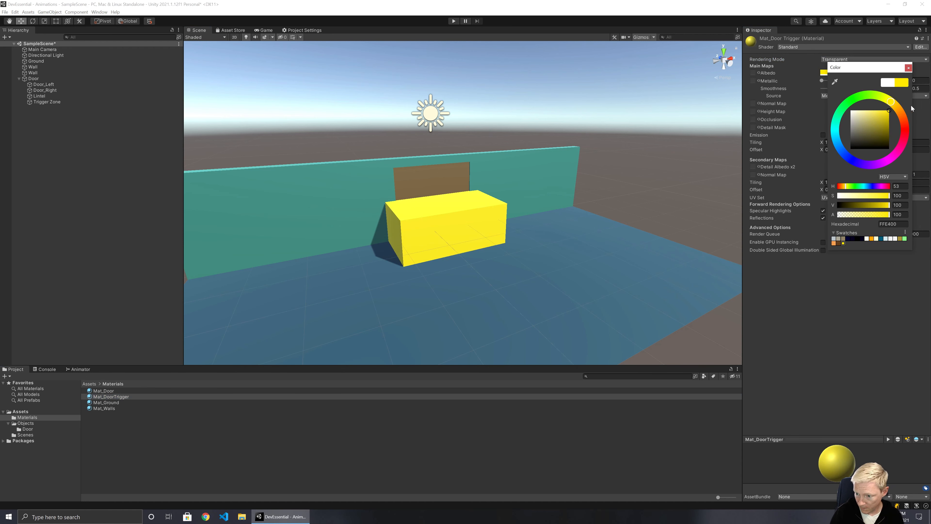
pyautogui.click(863, 214)
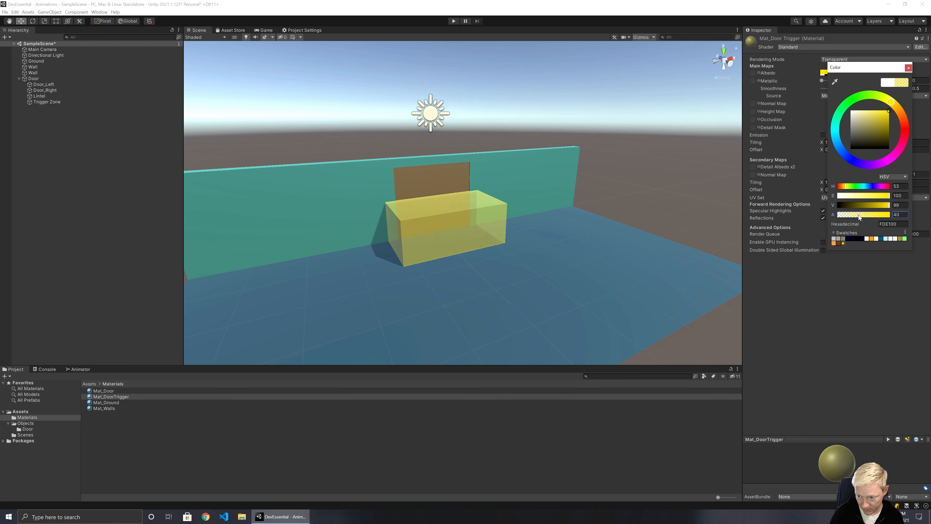
pyautogui.click(906, 69)
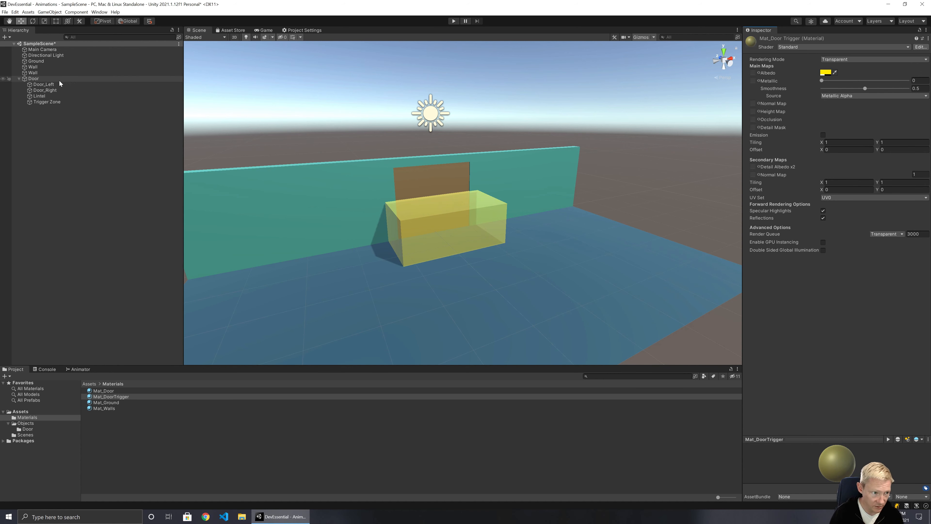
# Make the Trigger Zone's Box Collider act as a trigger
pyautogui.click(39, 103)
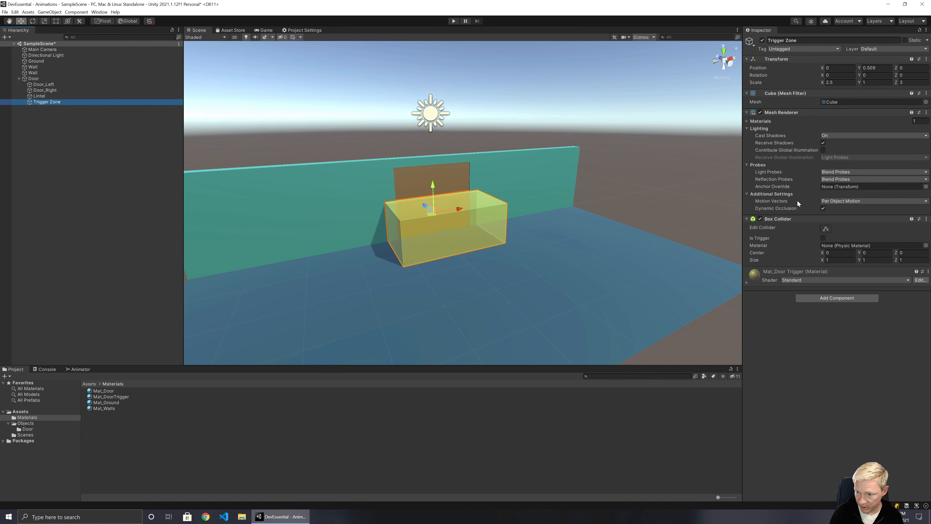
pyautogui.click(822, 238)
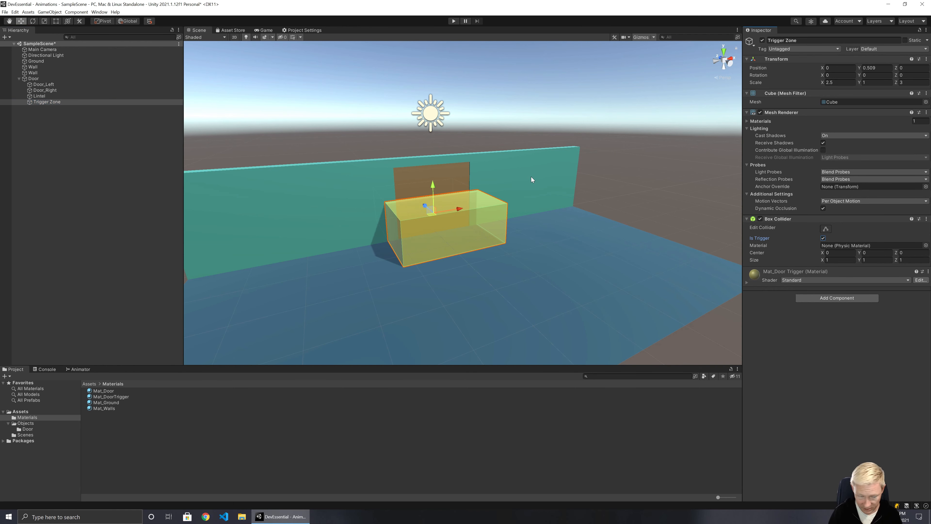
pyautogui.keyDown('alt'); pyautogui.moveTo(462, 255); pyautogui.dragTo(582, 266); pyautogui.keyUp('alt')
pyautogui.keyDown('alt'); pyautogui.moveTo(547, 242); pyautogui.dragTo(433, 245); pyautogui.keyUp('alt')
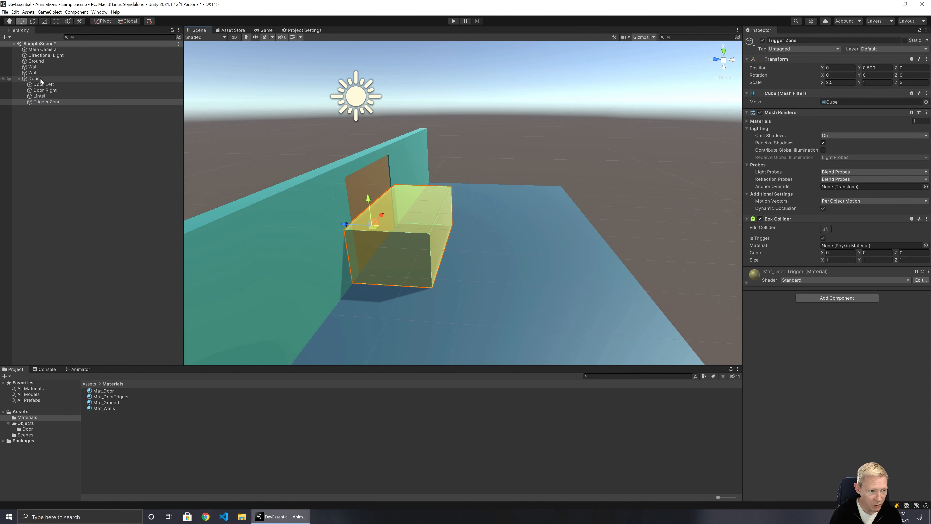
# Create a folder named Scripts inside Assets
pyautogui.rightClick(20, 411)
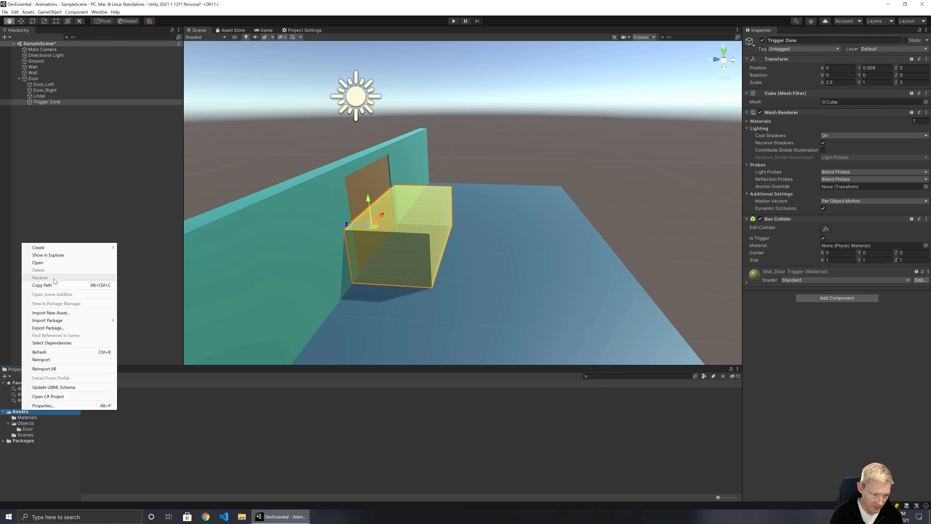
pyautogui.moveTo(75, 247)
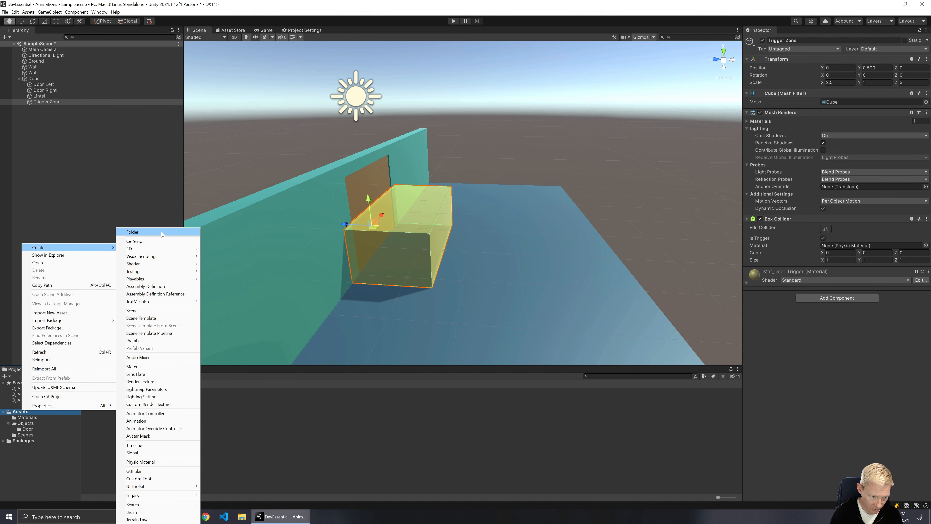
pyautogui.click(161, 232)
pyautogui.write('Scripts')
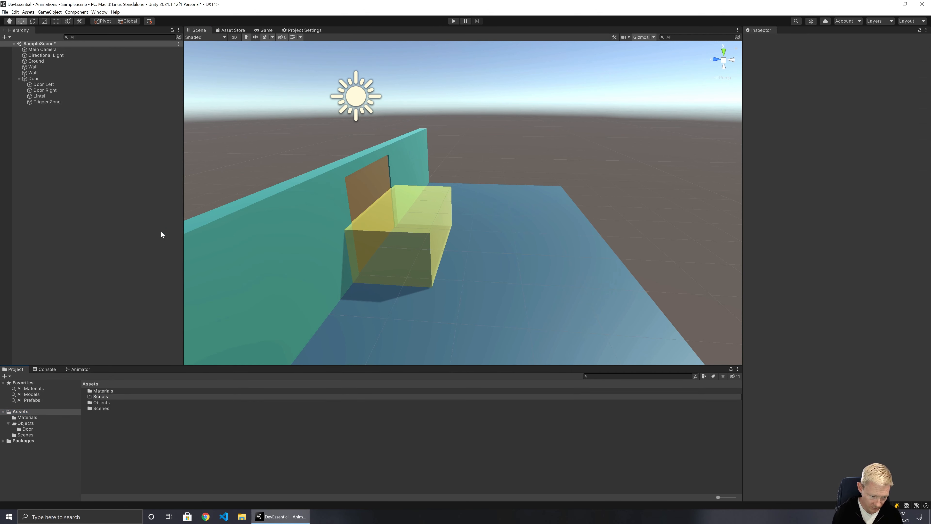
pyautogui.press('Return')
# Create a C# script named Door in the Scripts folder
pyautogui.doubleClick(94, 410)
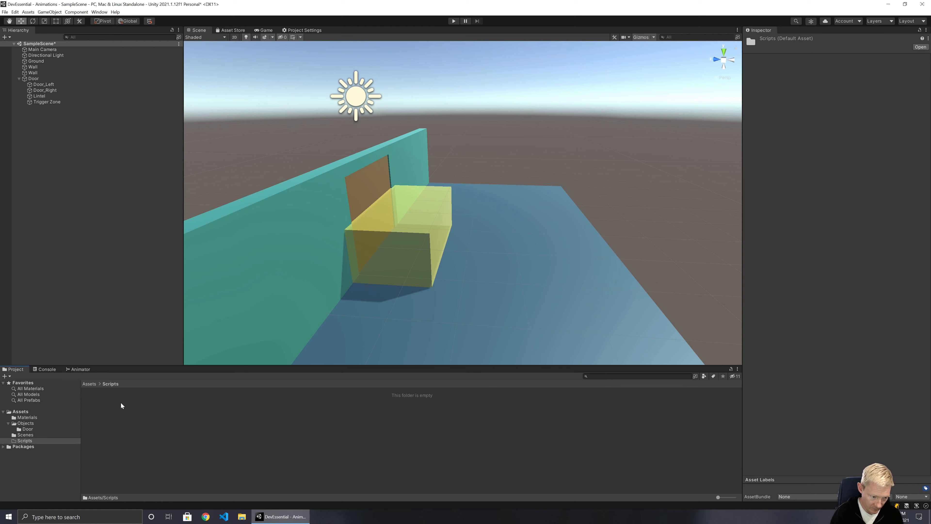
pyautogui.rightClick(121, 401)
pyautogui.moveTo(183, 243)
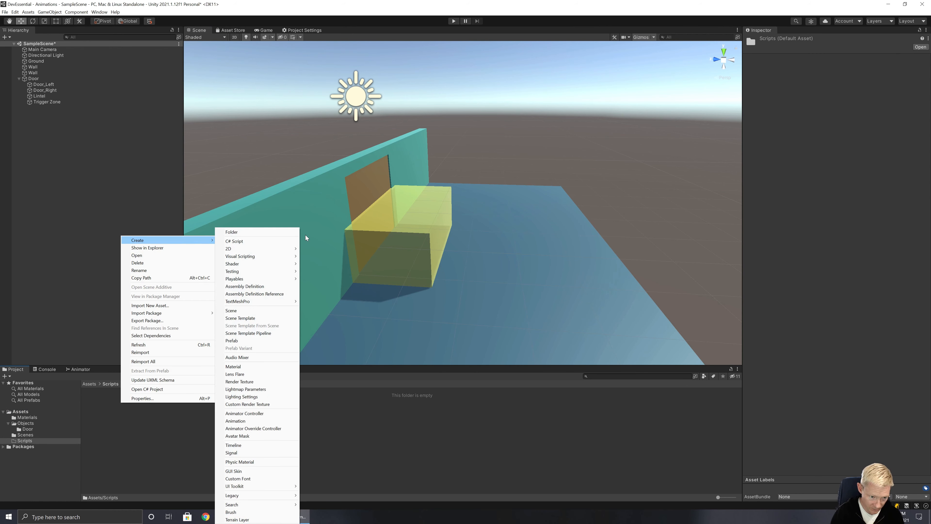
pyautogui.click(275, 242)
pyautogui.write('Door')
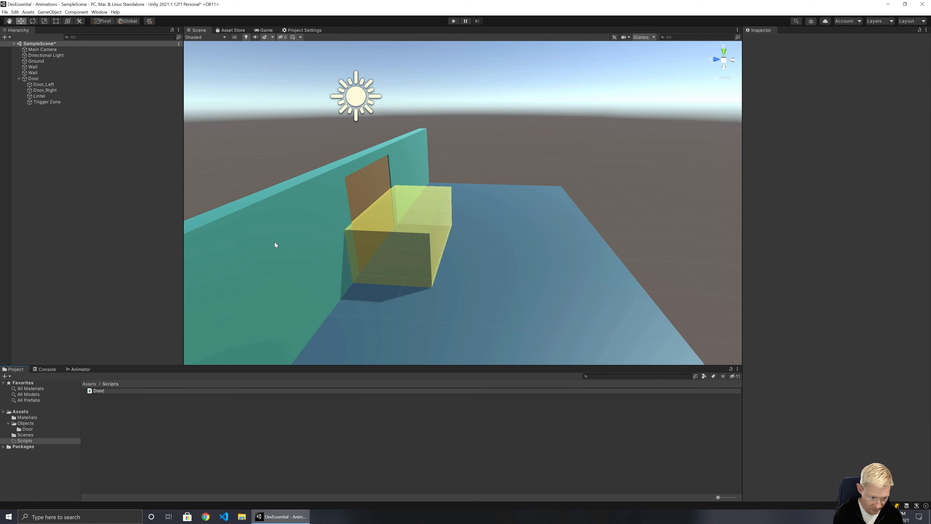
pyautogui.press('Return')
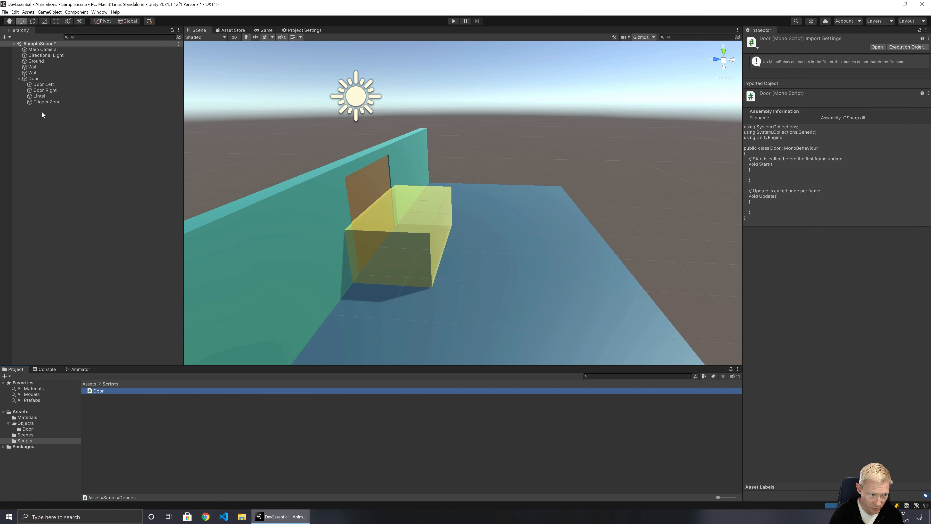
# Add a sphere to the scene outside the Door hierarchy and set its position to 0 on X, Y and Z
pyautogui.rightClick(32, 137)
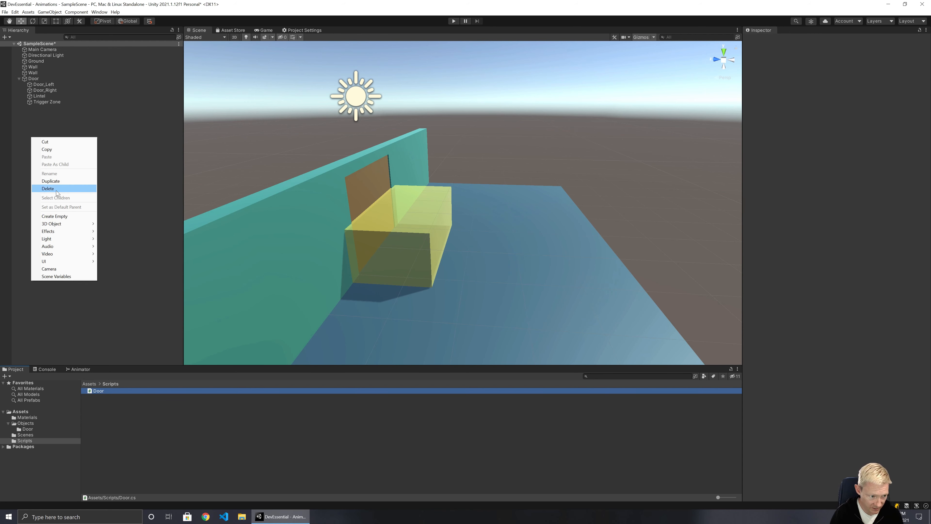
pyautogui.moveTo(73, 223)
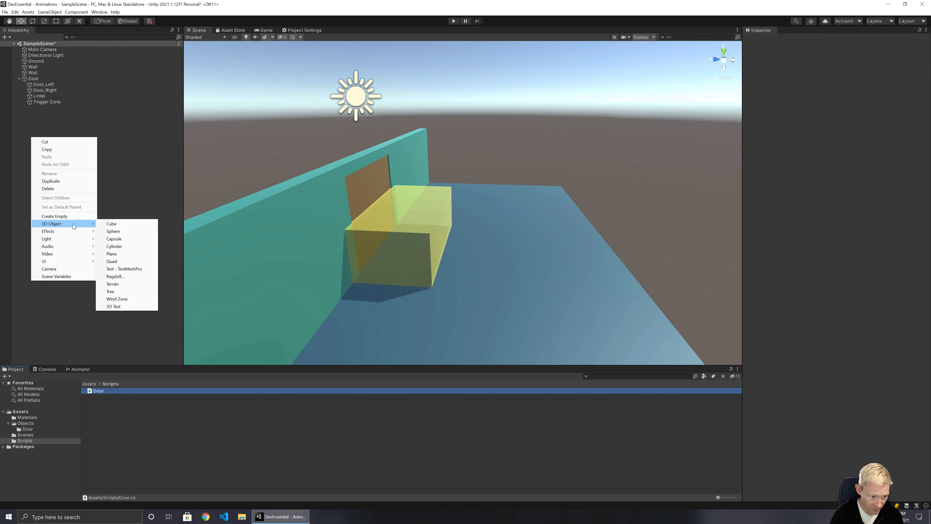
pyautogui.click(112, 231)
pyautogui.click(847, 65)
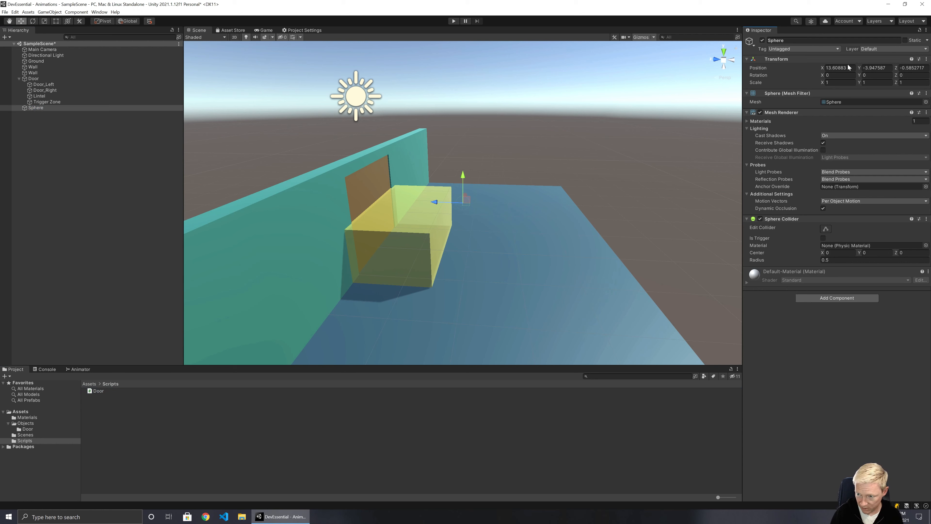
pyautogui.click(847, 67)
pyautogui.write('0')
pyautogui.press('Tab')
pyautogui.write('0')
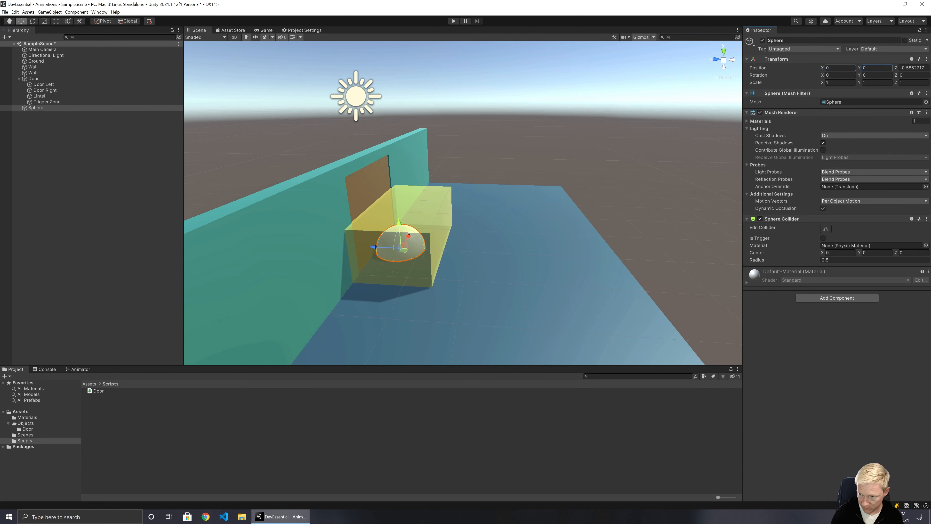
pyautogui.press('Tab')
pyautogui.write('0')
# Move the sphere up to about 0.42 on Y and out of the trigger zone to about -3.89 on Z
pyautogui.moveTo(368, 219); pyautogui.dragTo(413, 229)
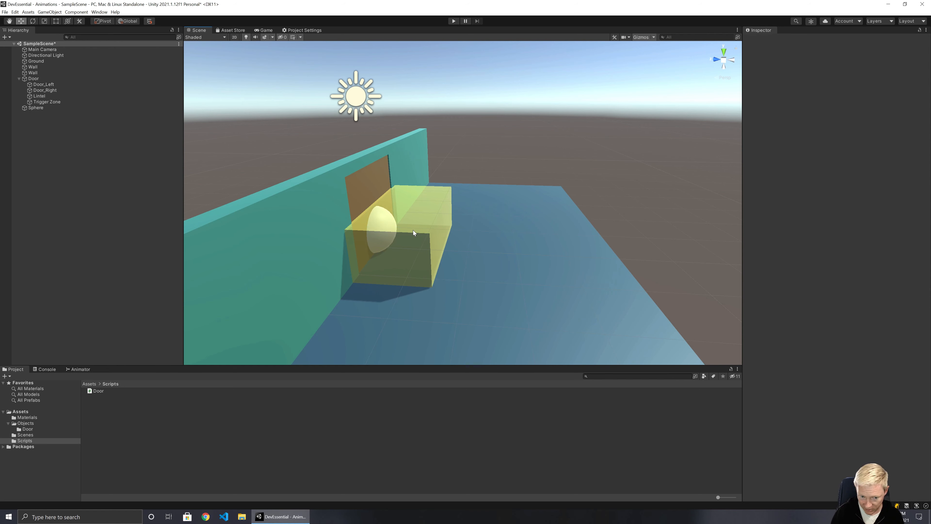
pyautogui.click(41, 108)
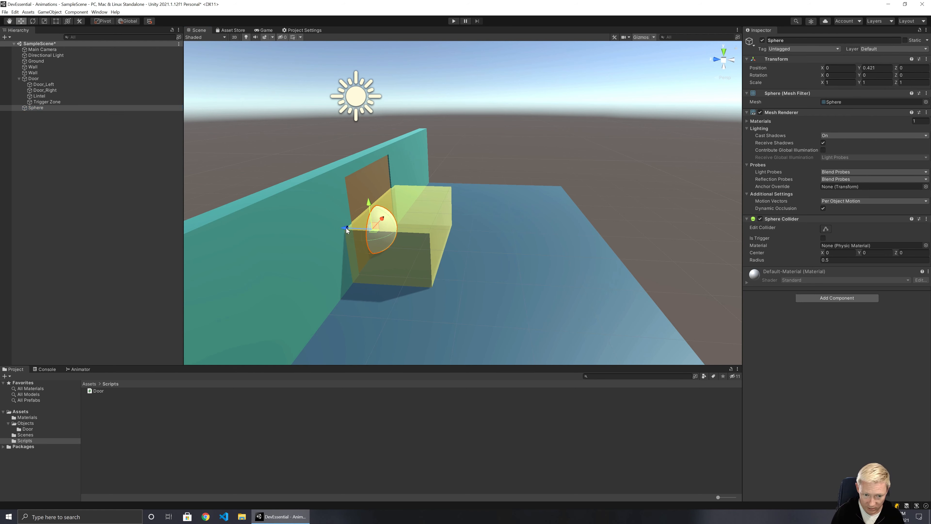
pyautogui.moveTo(347, 235); pyautogui.dragTo(538, 245)
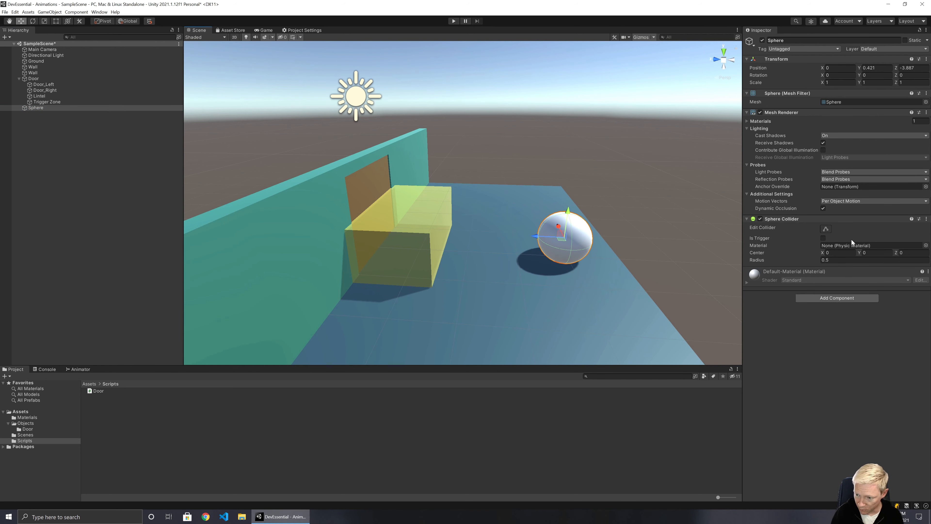
# Add a Rigidbody component to the sphere and disable its gravity
pyautogui.click(826, 297)
pyautogui.write('rigid')
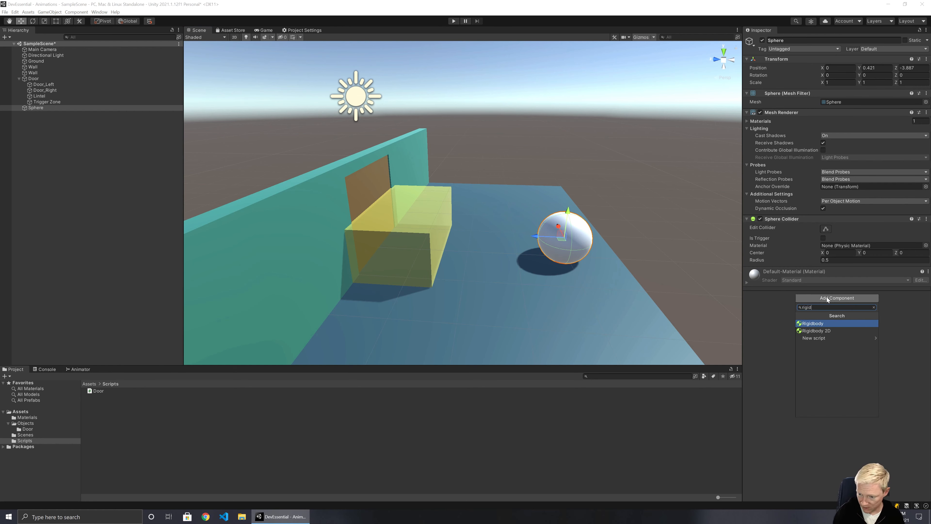
pyautogui.click(813, 323)
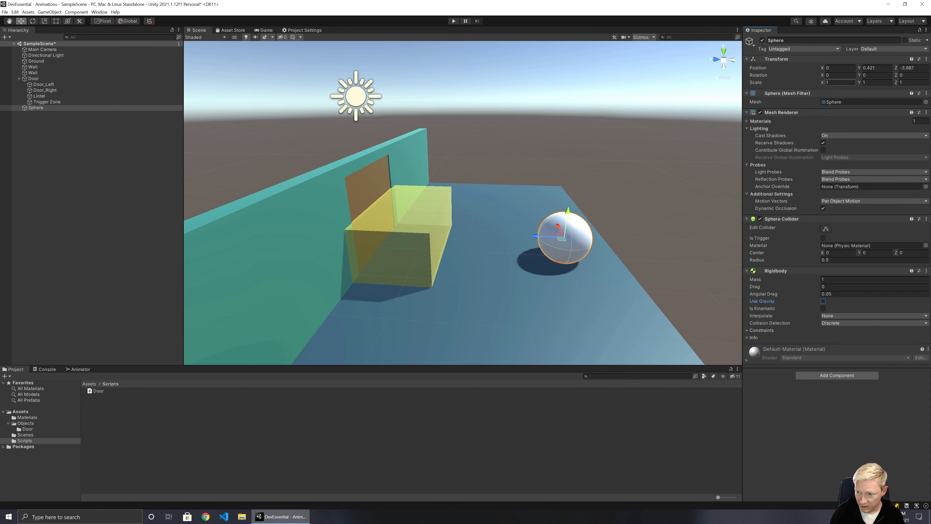
# Set the sphere's position to 0.5 on Y and -4 on Z
pyautogui.click(875, 68)
pyautogui.write('0.5')
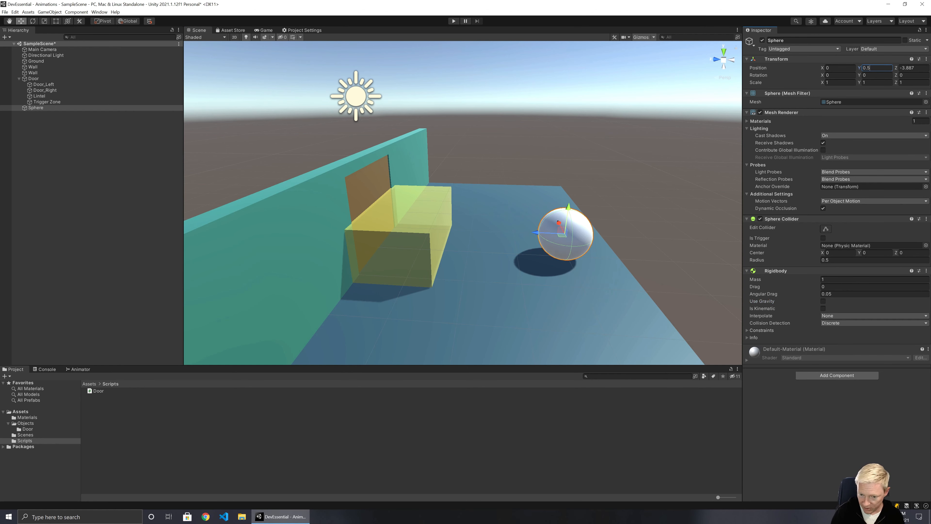
pyautogui.press('Tab')
pyautogui.write('-4')
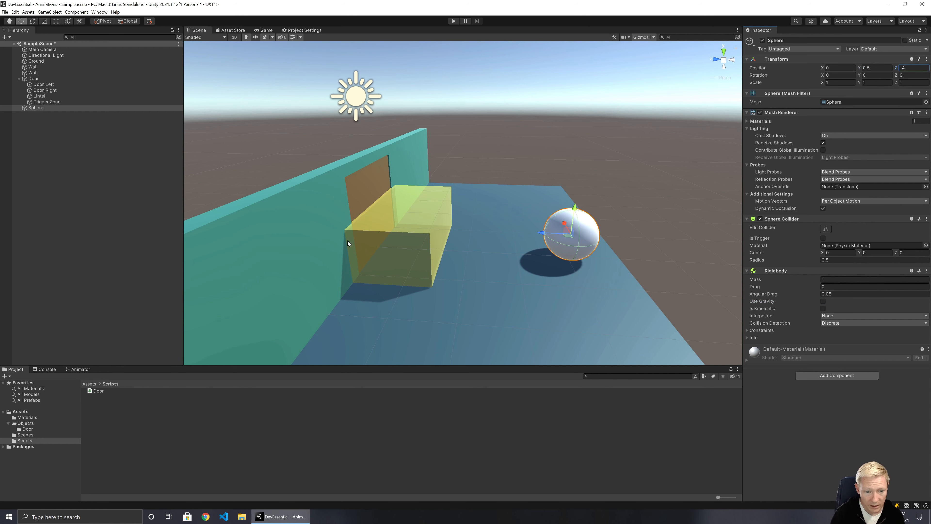
# Open the Door script in Visual Studio Code and add a RequireComponent(Animator) attribute directly above the Door class
pyautogui.click(97, 391)
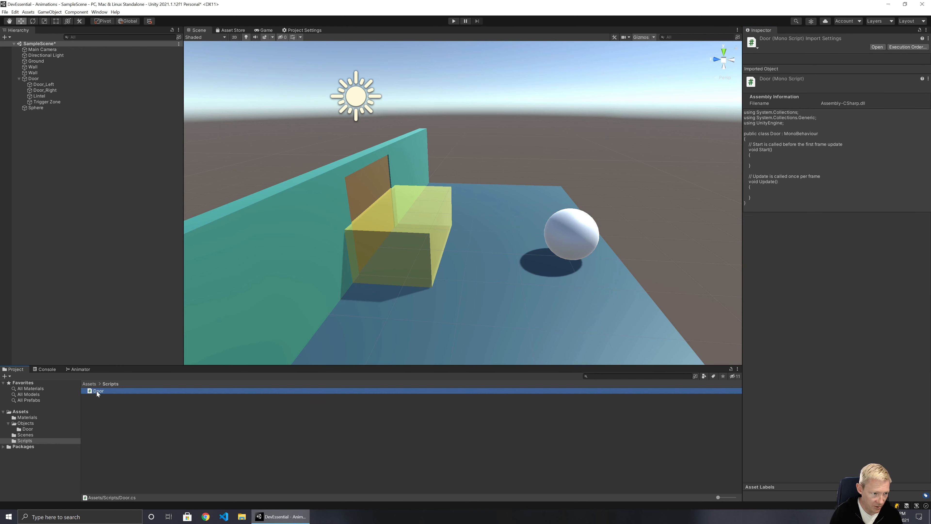
pyautogui.doubleClick(97, 391)
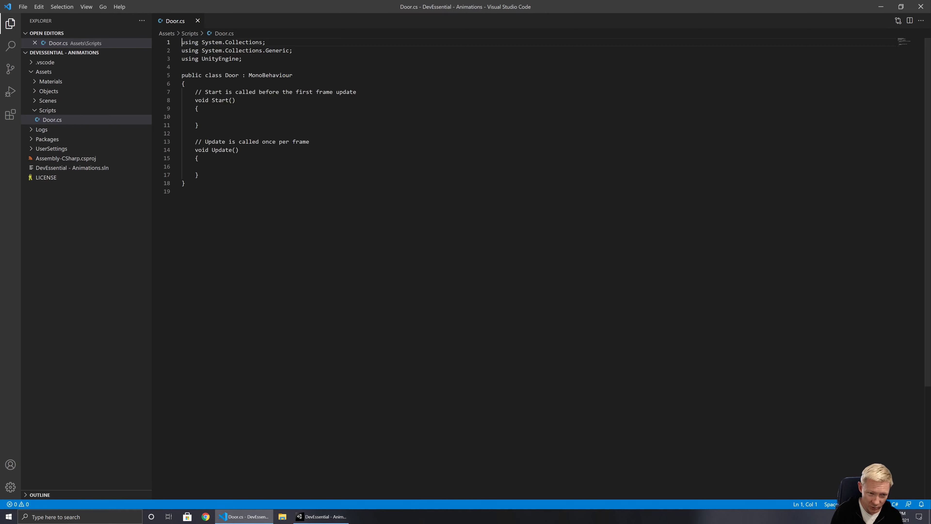
pyautogui.click(182, 67)
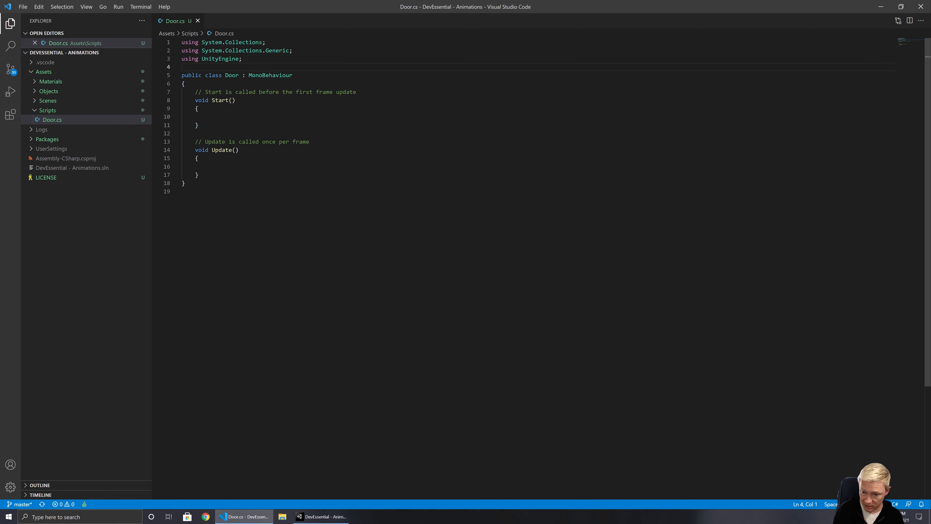
pyautogui.press('Return')
pyautogui.write('[')
pyautogui.write('Reuire')
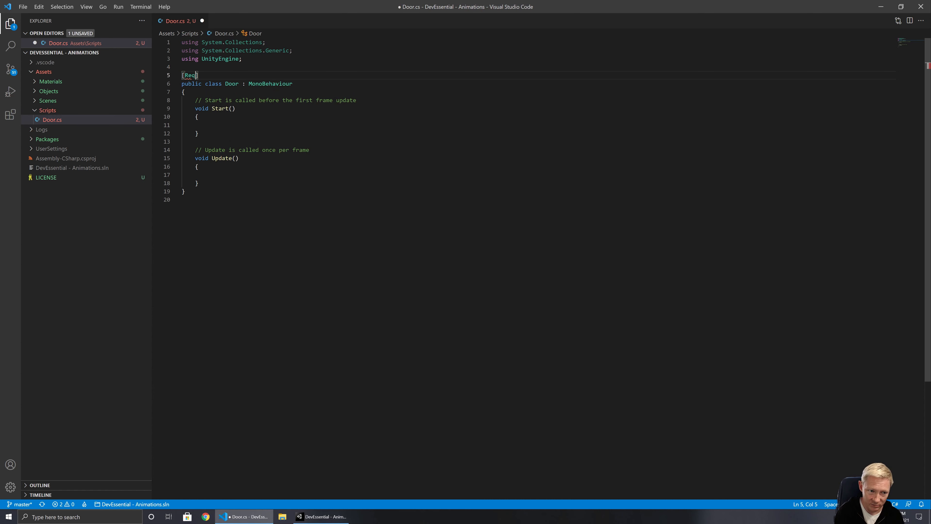
pyautogui.hotkey('ctrl', 'space')
pyautogui.press('Return')
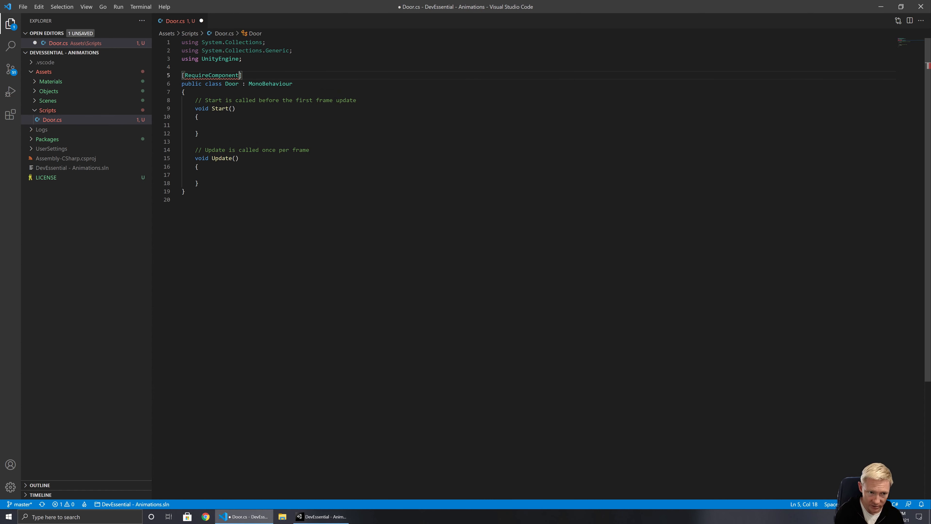
pyautogui.write('(Anima')
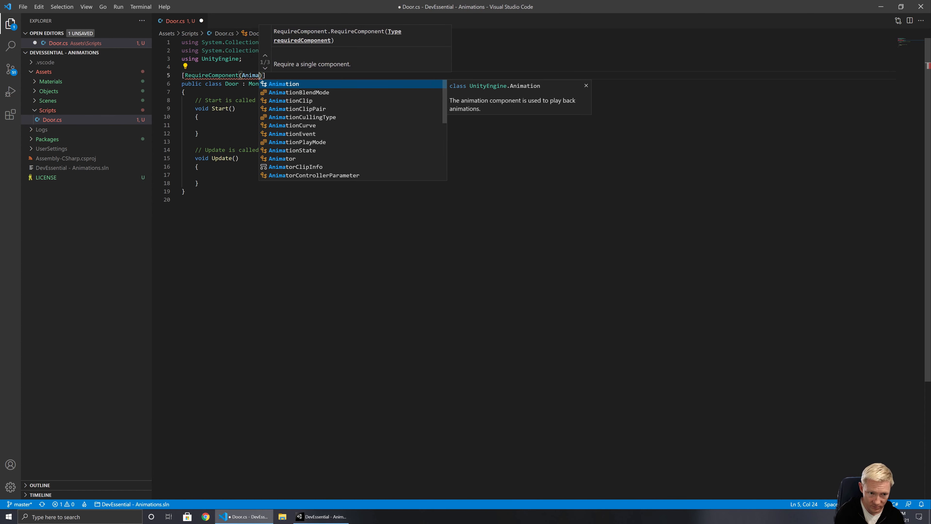
pyautogui.write('tor')
pyautogui.press('Return')
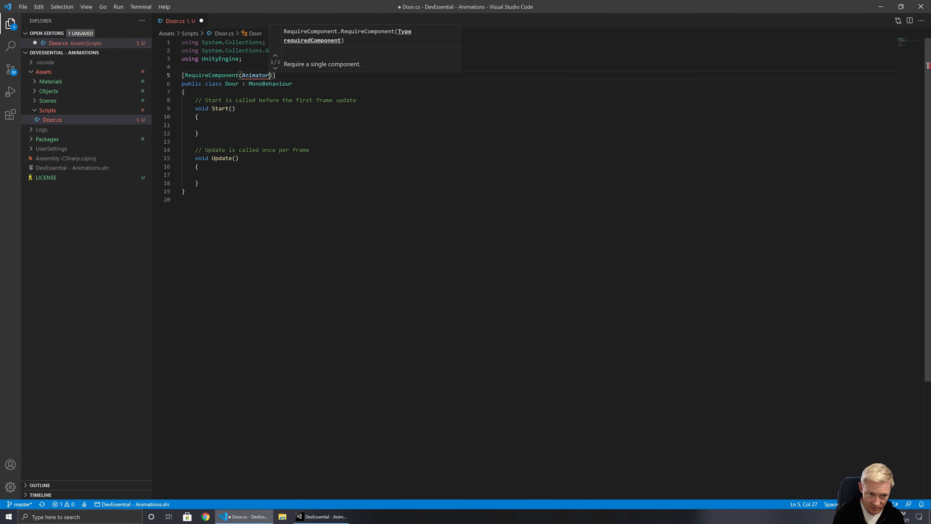
# Wrap the Animator argument of the RequireComponent attribute in typeof()
pyautogui.click(242, 76)
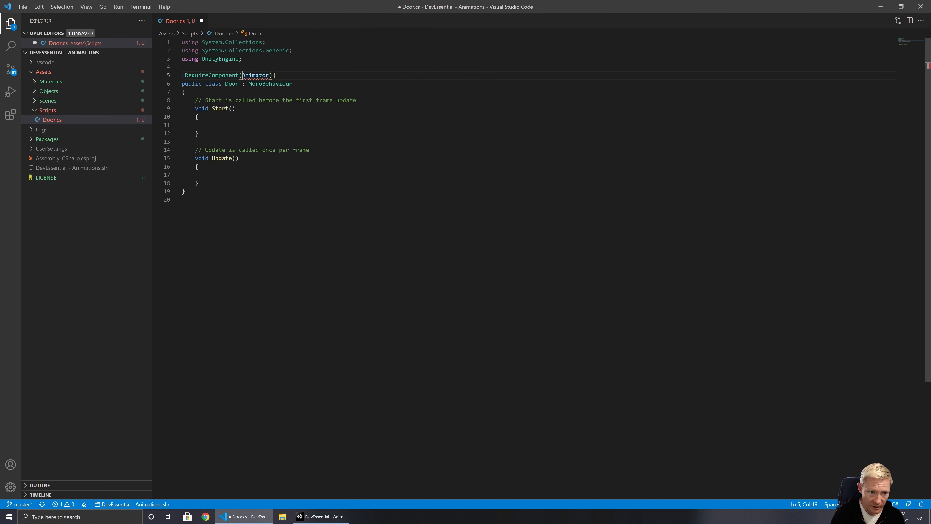
pyautogui.write('typeof(')
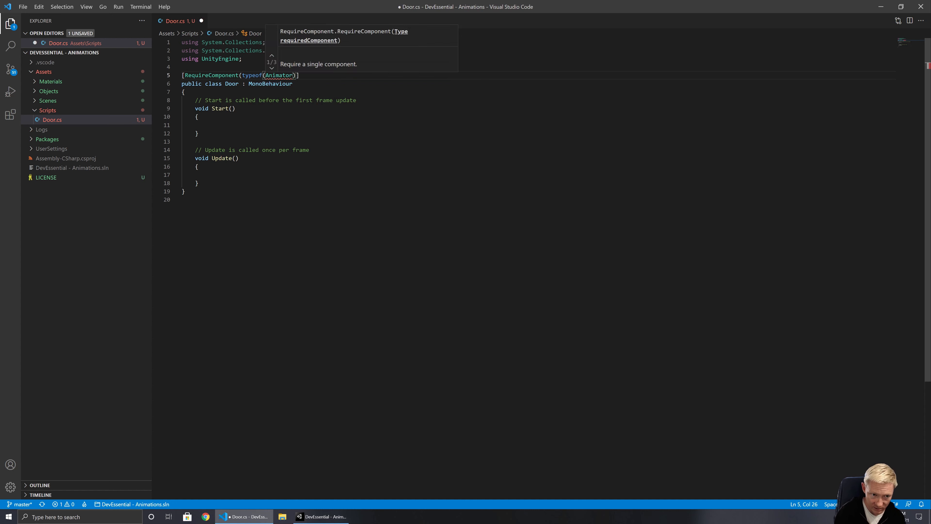
pyautogui.click(296, 75)
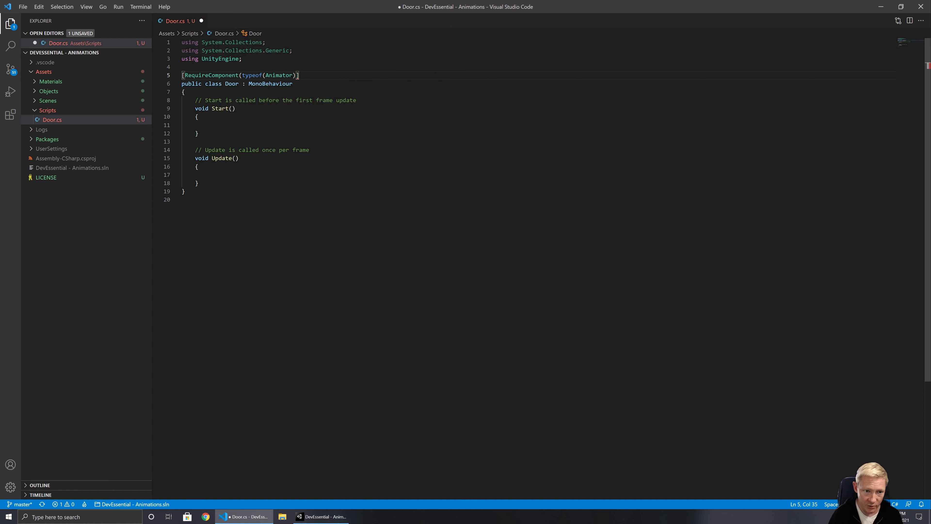
pyautogui.write(')')
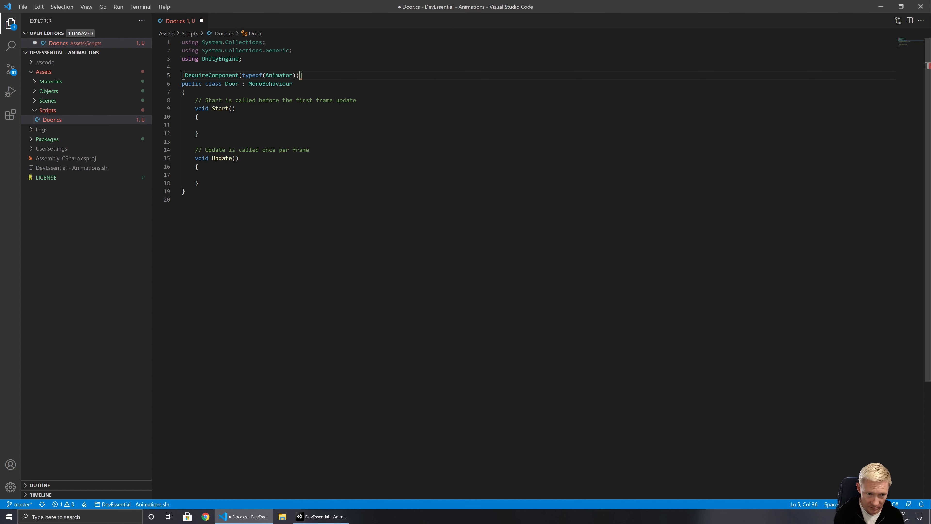
# Insert an empty line at the start of the Door class body, above the Start method's comment
pyautogui.click(199, 117)
pyautogui.click(185, 92)
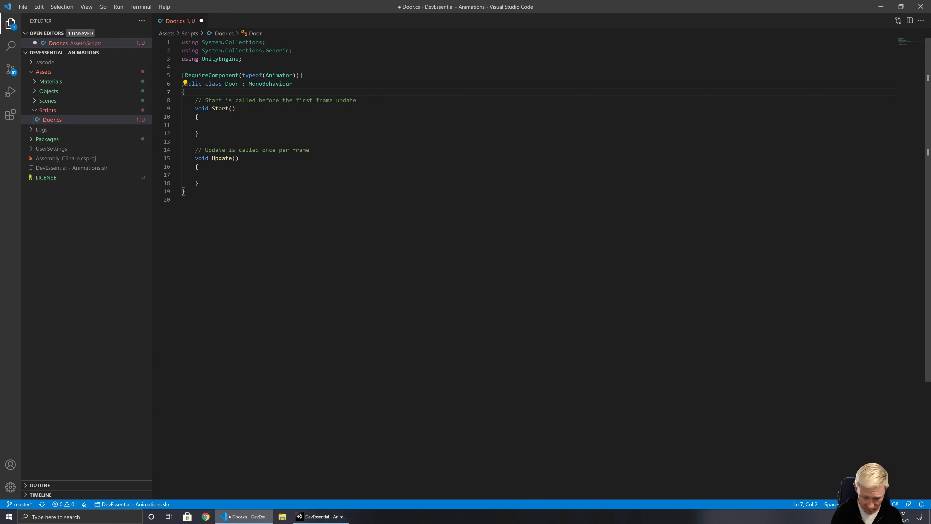
pyautogui.press('Return')
pyautogui.write('[SerializeField')
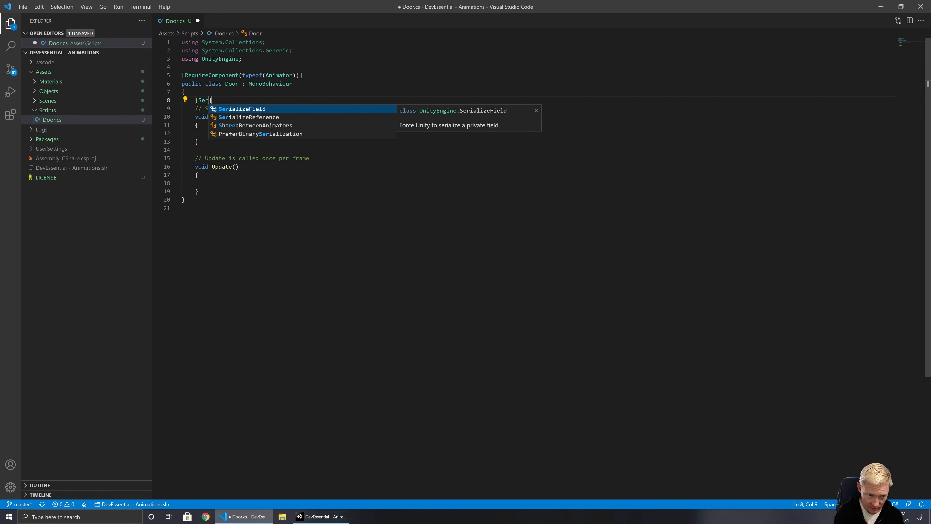
pyautogui.write(']')
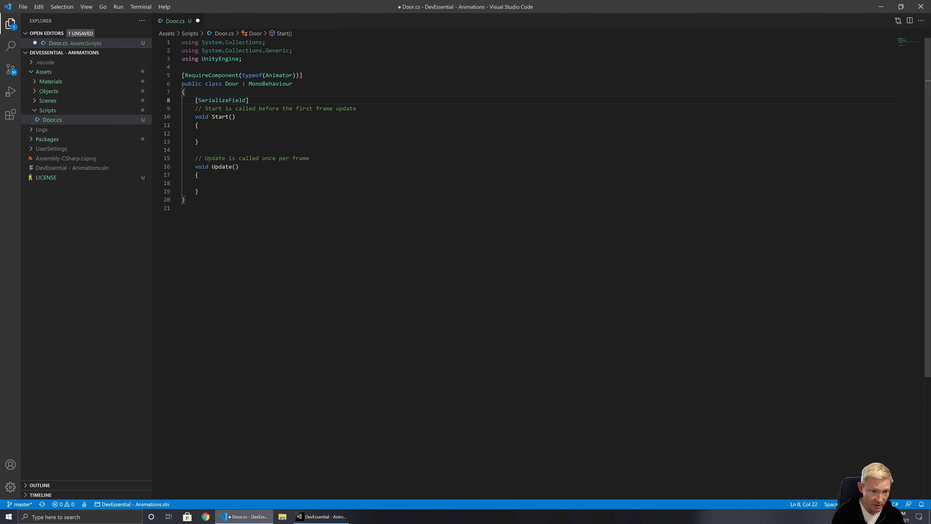
pyautogui.hotkey('shift', 'Home')
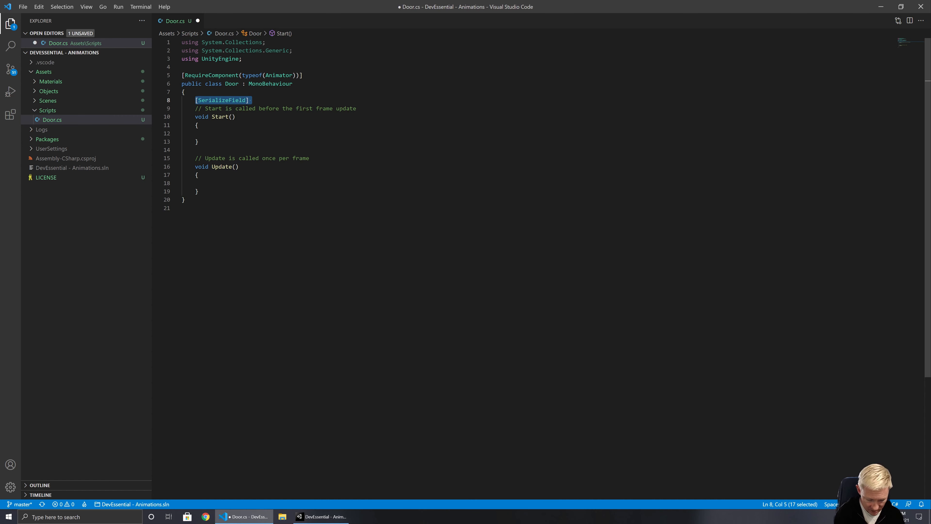
# Declare an Animator field named LinkedAnimator at the start of the Door class, followed by a blank line
pyautogui.write('Anima')
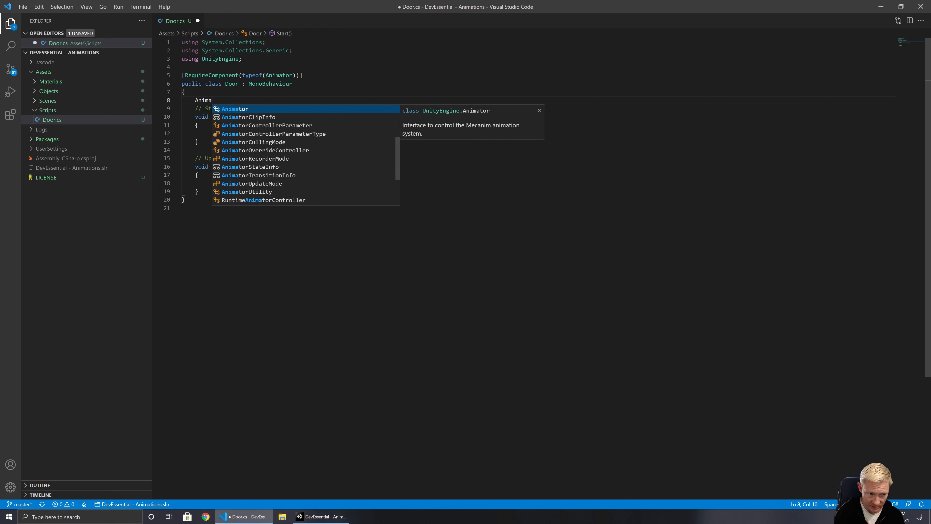
pyautogui.write('tor LinkedAniam')
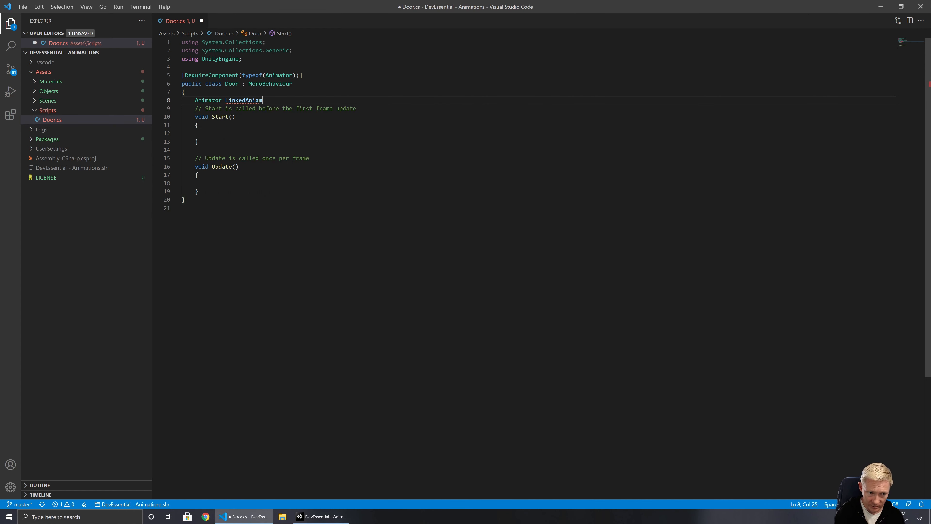
pyautogui.press('BackSpace')
pyautogui.press('BackSpace')
pyautogui.write('mator;')
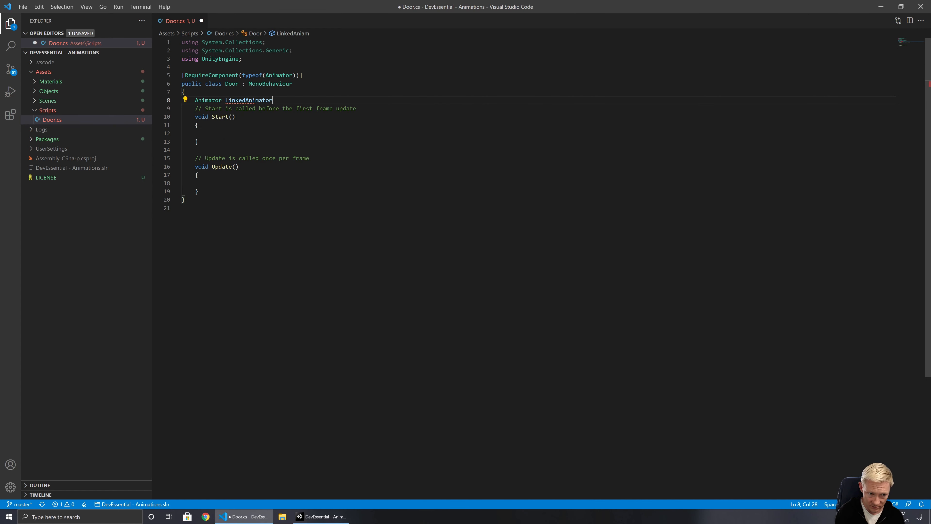
pyautogui.press('Return')
# In the Start method, assign GetComponent<Animator>() to LinkedAnimator
pyautogui.click(198, 150)
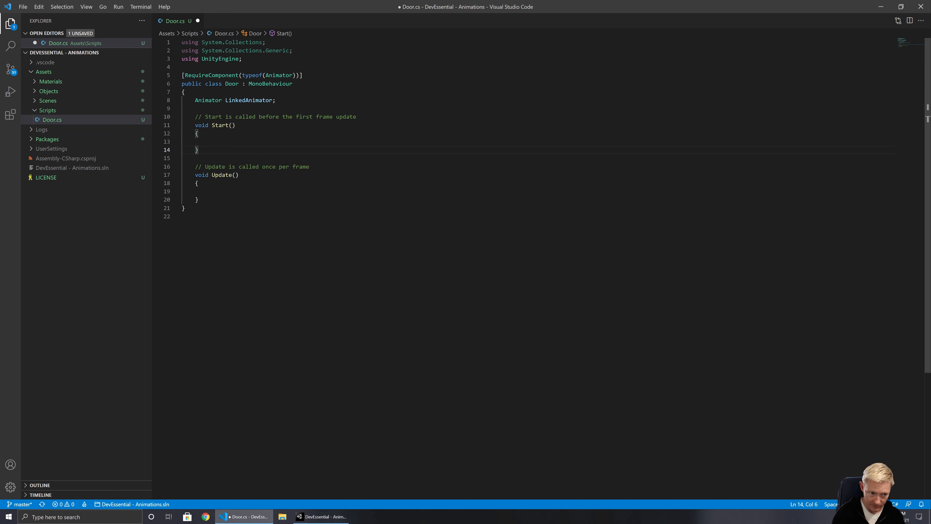
pyautogui.click(209, 142)
pyautogui.write('Linked')
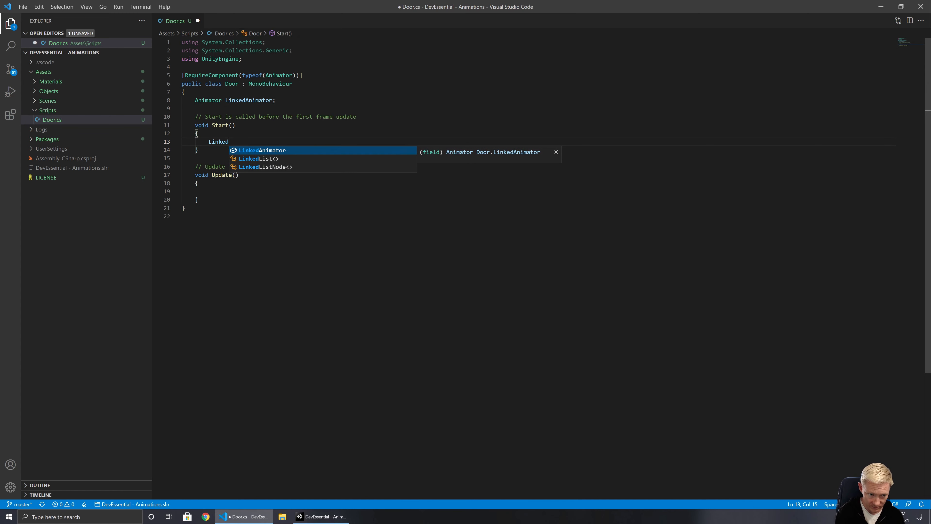
pyautogui.write('Animator = Get')
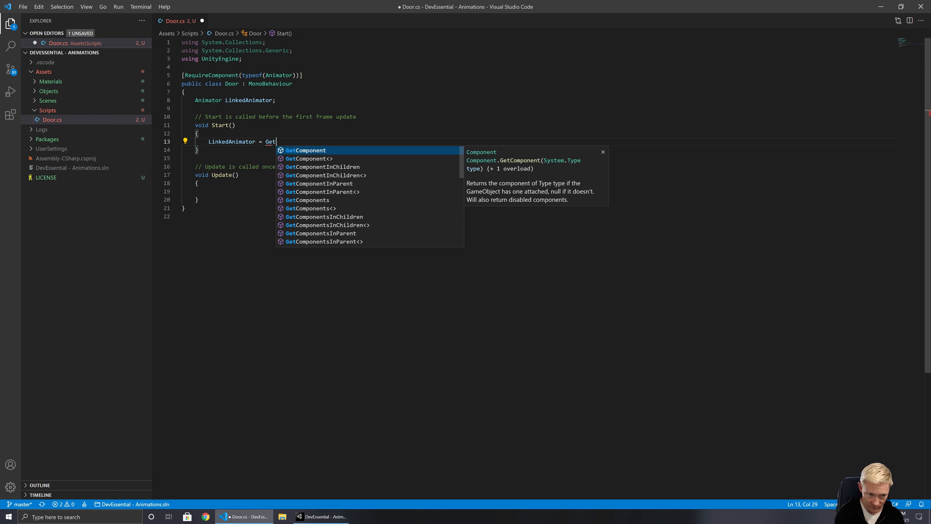
pyautogui.write('Component<A')
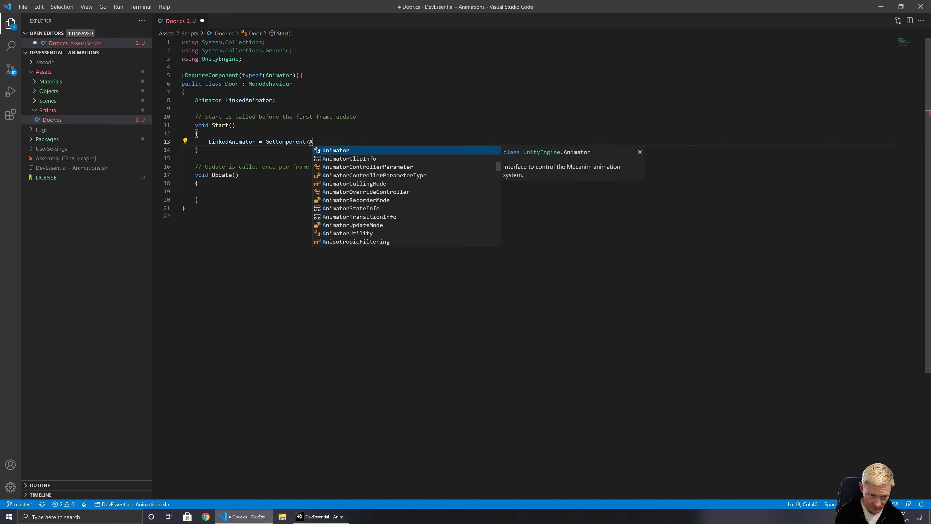
pyautogui.write('nimator>();')
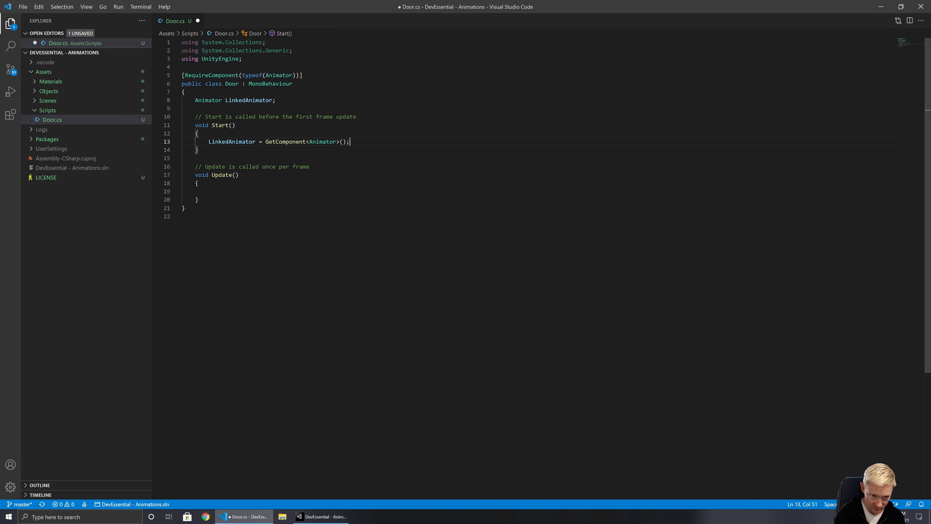
# Add an empty void method OnTriggerEnter(Collider other) below the Update method
pyautogui.click(198, 200)
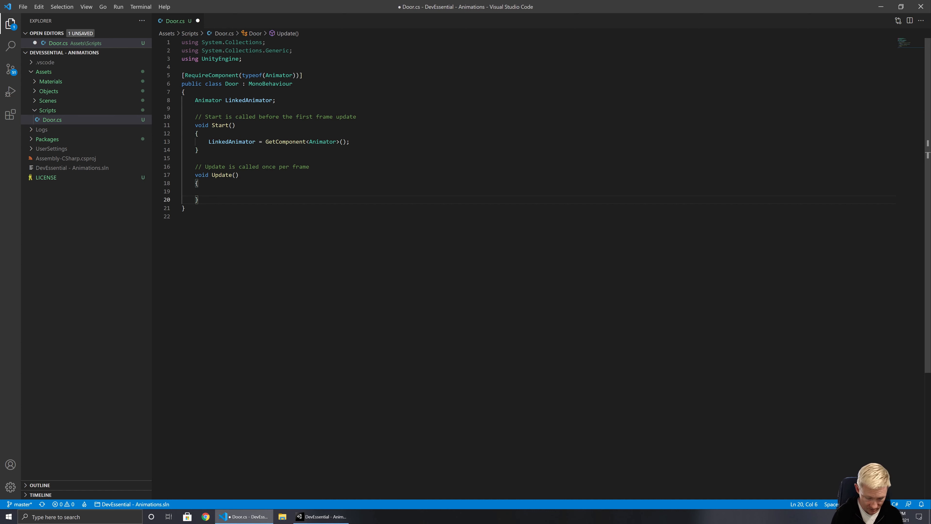
pyautogui.press('Return')
pyautogui.press('Return')
pyautogui.write('voi')
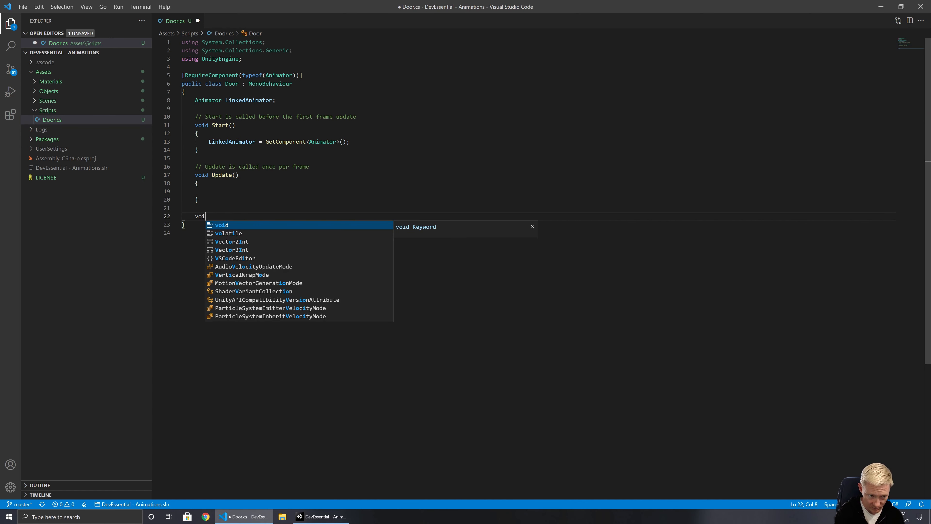
pyautogui.write('d OnTrigge')
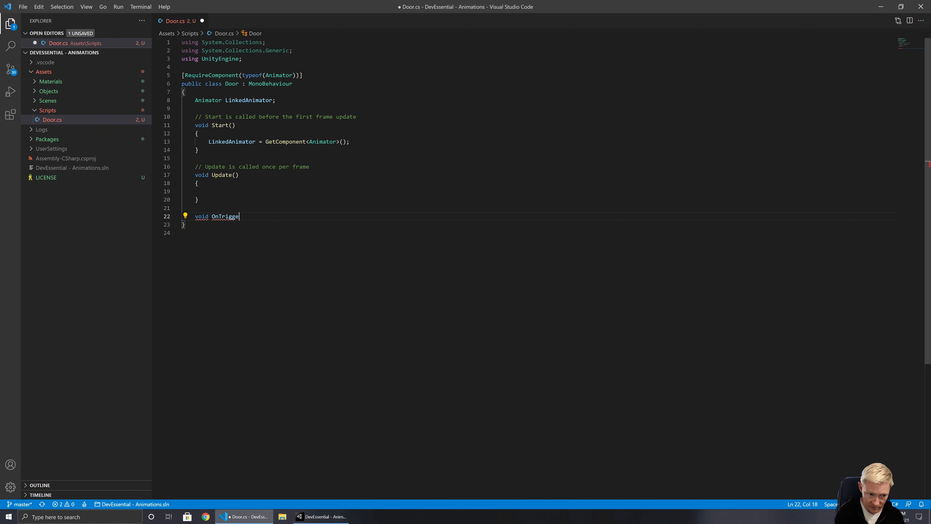
pyautogui.write('rEnter(')
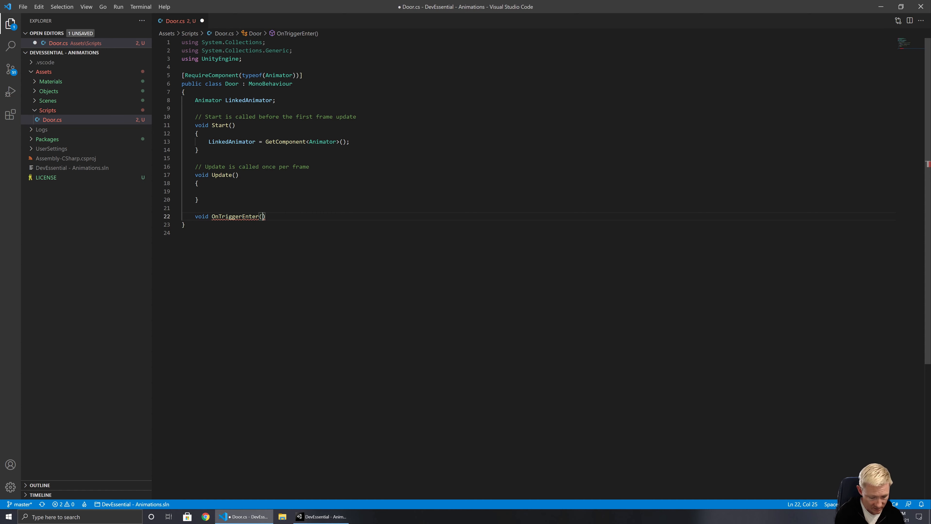
pyautogui.write('Collider oth')
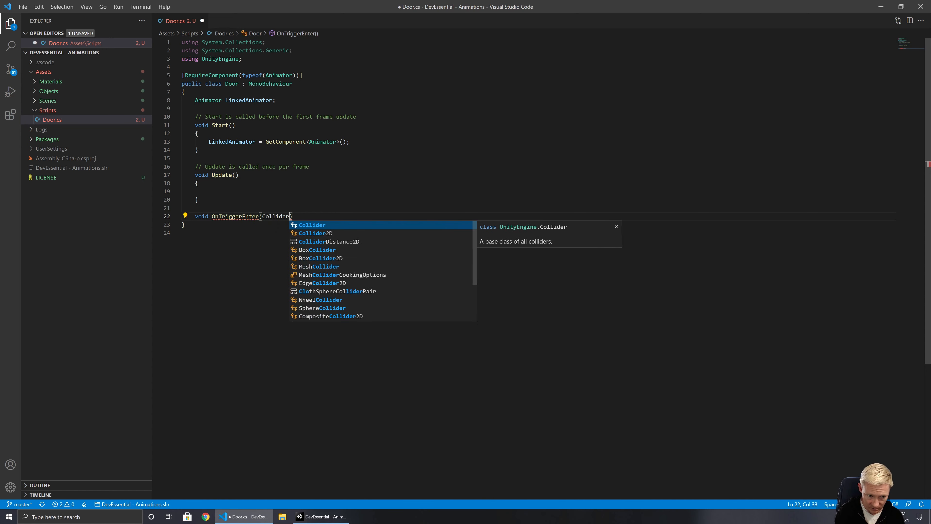
pyautogui.write('er)')
pyautogui.press('Return')
pyautogui.write('{')
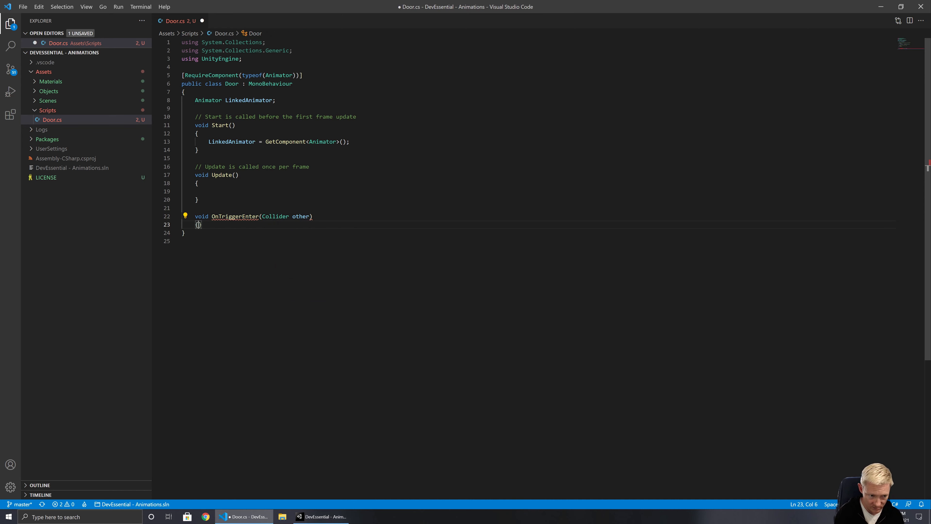
pyautogui.press('Return')
pyautogui.press('Down')
# Add an empty void method OnTriggerExit(Collider other) below OnTriggerEnter
pyautogui.press('Return')
pyautogui.press('Return')
pyautogui.write('void ')
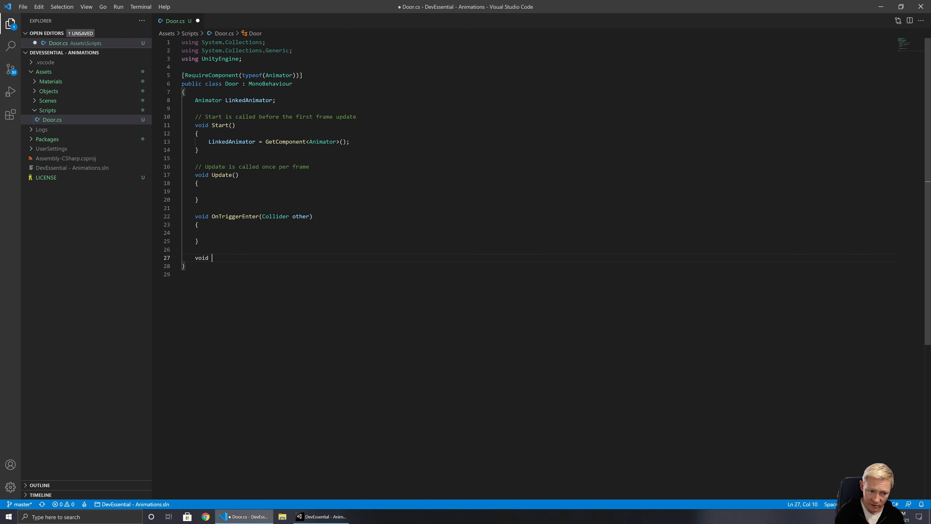
pyautogui.write('OnTriggerEnter')
pyautogui.press('BackSpace')
pyautogui.press('BackSpace')
pyautogui.press('BackSpace')
pyautogui.press('BackSpace')
pyautogui.press('BackSpace')
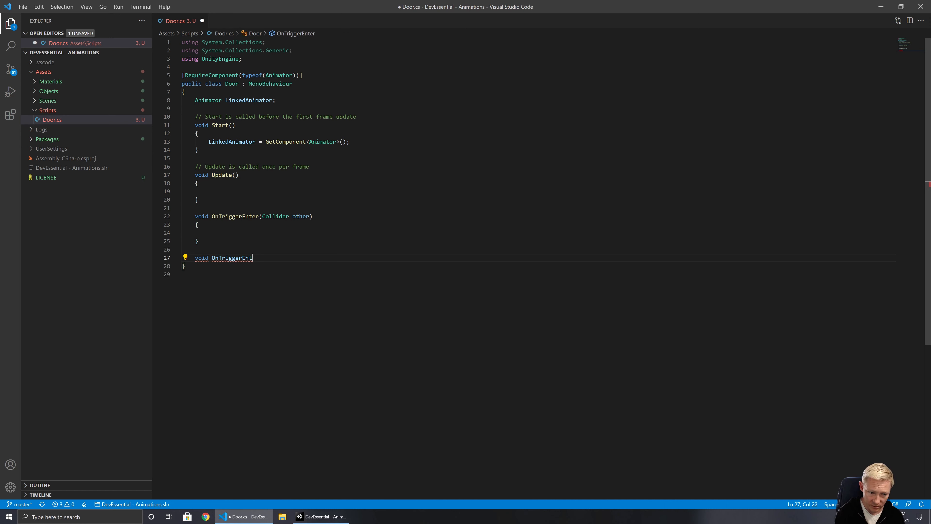
pyautogui.write('Exit')
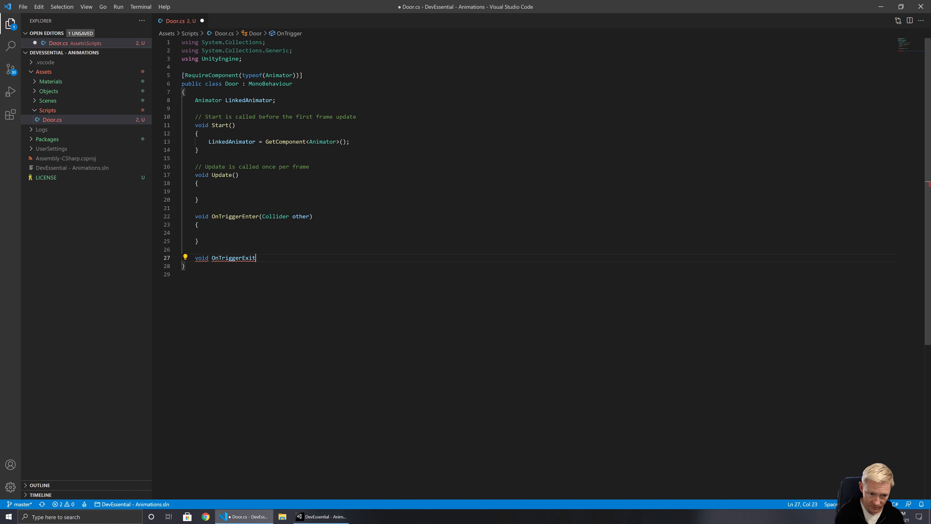
pyautogui.write('(Collider other)')
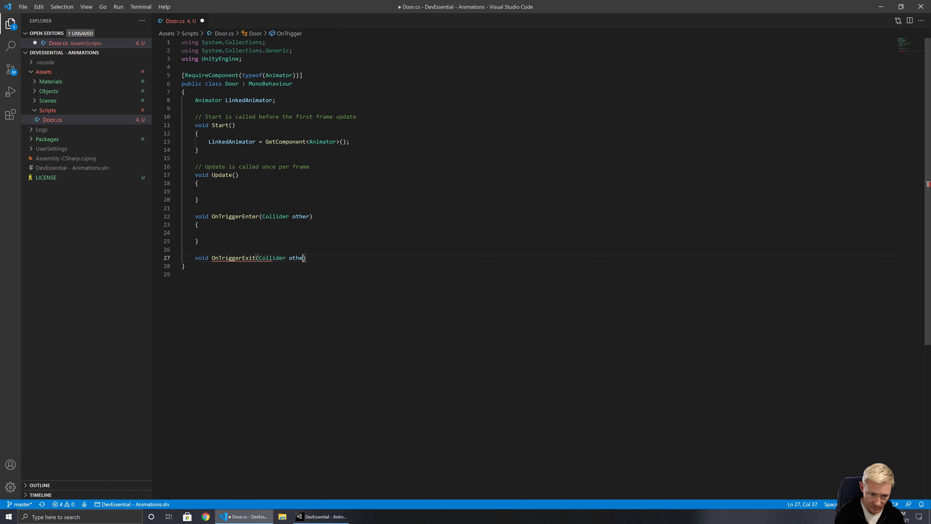
pyautogui.press('Return')
pyautogui.write('{')
pyautogui.press('Return')
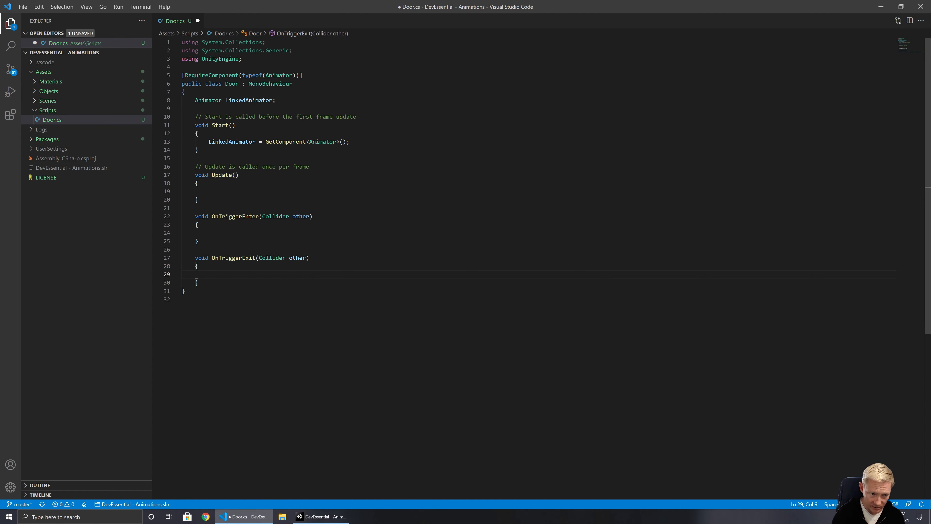
# In the OnTriggerEnter body, add a LinkedAnimator.SetTrigger call with an empty string argument
pyautogui.press('Up')
pyautogui.press('Up')
pyautogui.press('Up')
pyautogui.press('Up')
pyautogui.press('Up')
pyautogui.press('BackSpace')
pyautogui.press('Return')
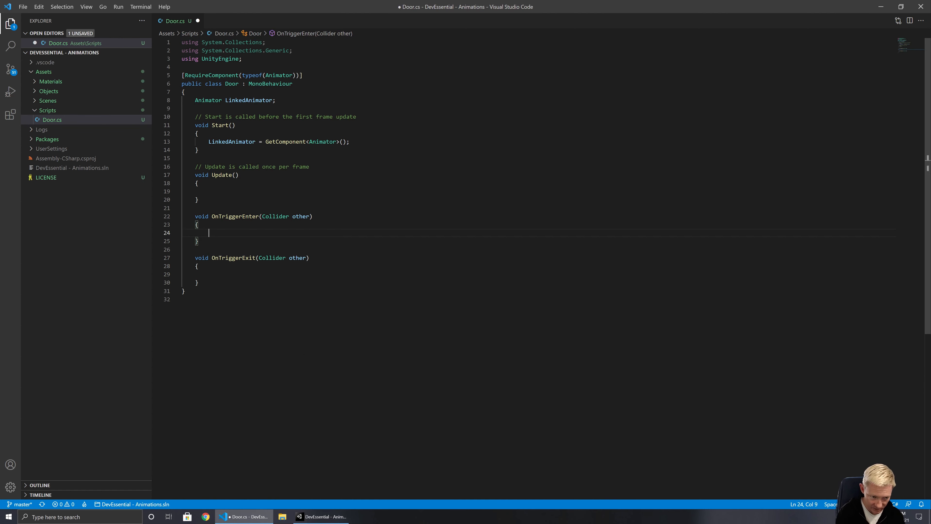
pyautogui.write('Link')
pyautogui.press('Tab')
pyautogui.write('.')
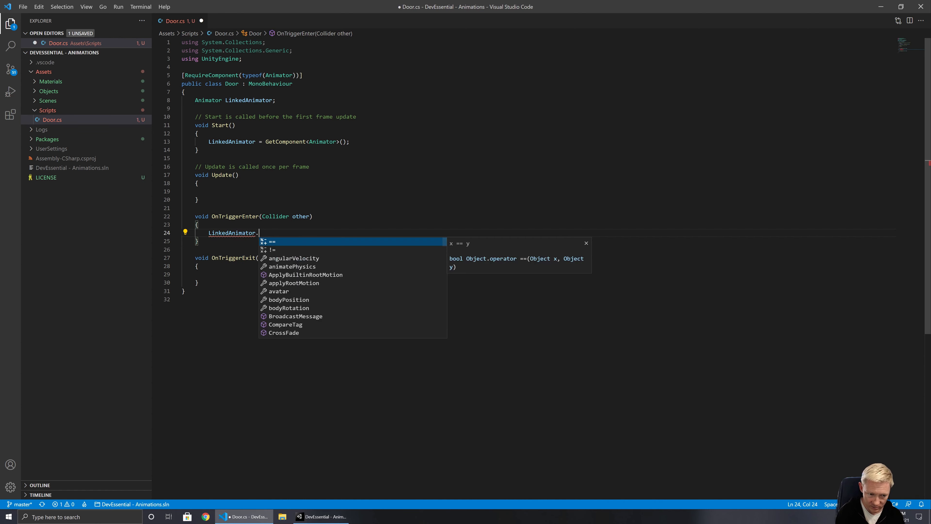
pyautogui.write('tri')
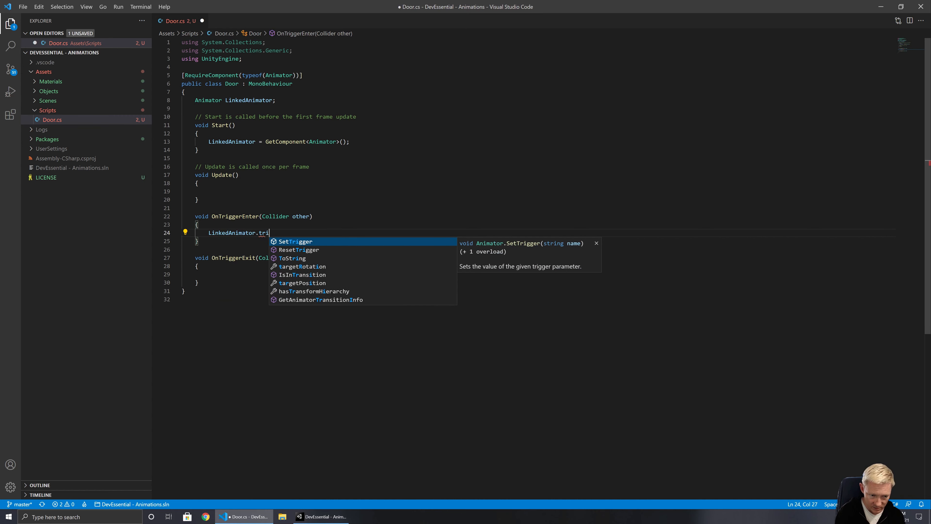
pyautogui.press('Tab')
pyautogui.write('("')
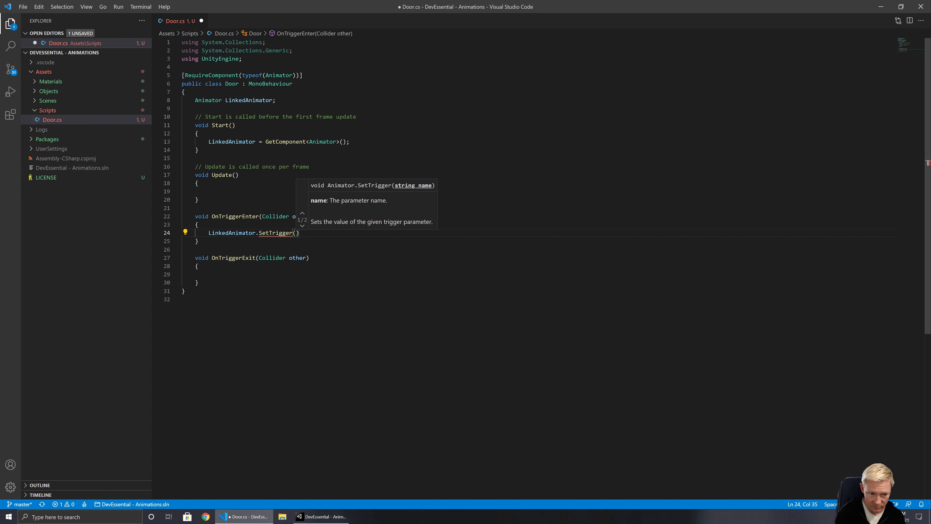
# Check the trigger parameter names in Unity's Animator, and complete the OnTriggerEnter call in the script as SetTrigger("OpenDoor");
pyautogui.hotkey('alt', 'Tab')
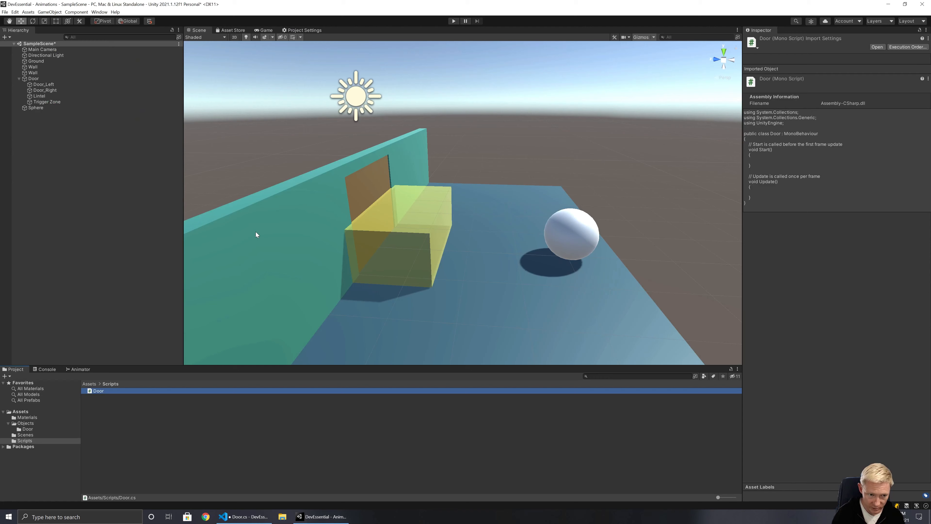
pyautogui.click(80, 369)
pyautogui.hotkey('alt', 'Tab')
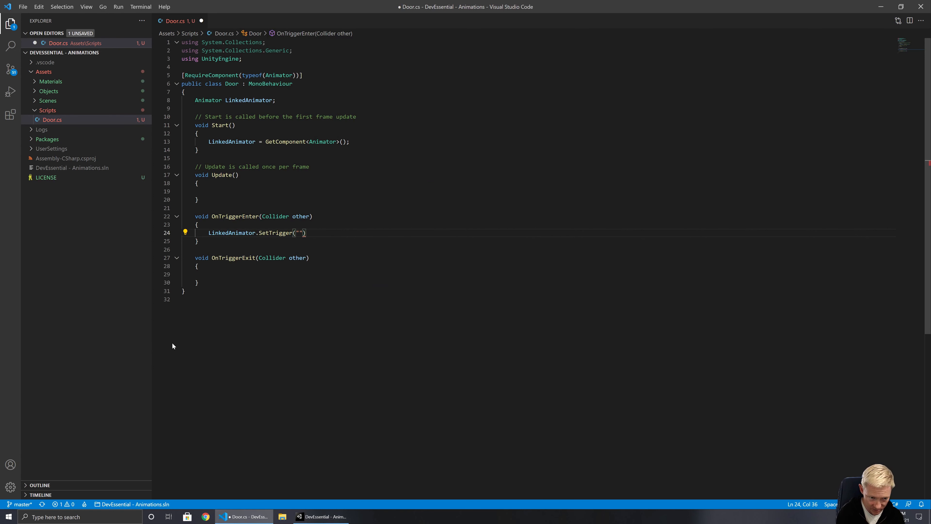
pyautogui.write('OpenDoor')
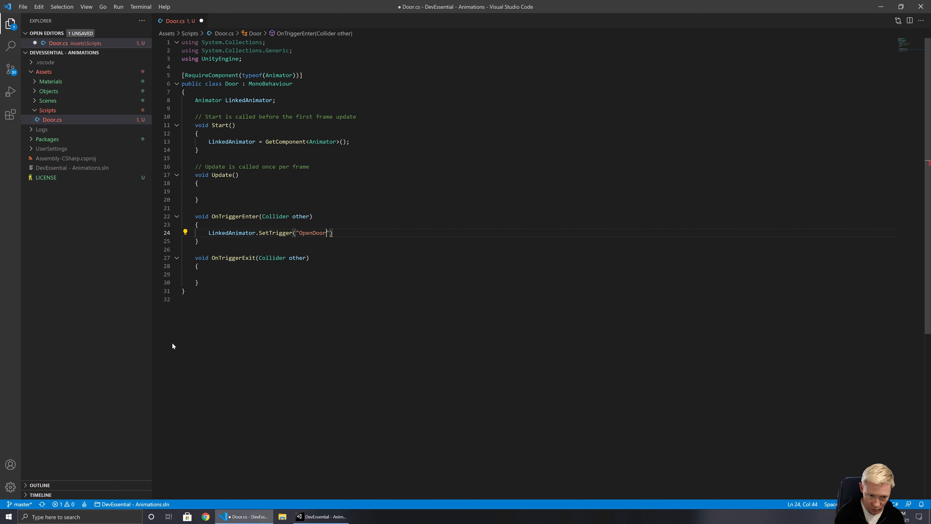
pyautogui.press('End')
pyautogui.write(';')
# In the OnTriggerExit body, call LinkedAnimator.SetTrigger("CloseDoor"); and save the script
pyautogui.press('Down')
pyautogui.press('Down')
pyautogui.press('Down')
pyautogui.press('Down')
pyautogui.press('Down')
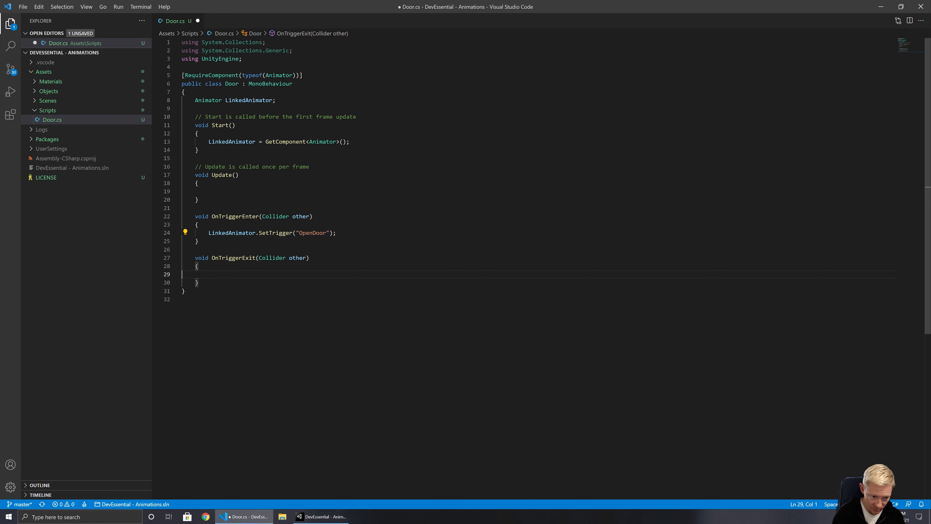
pyautogui.press('Tab')
pyautogui.press('Tab')
pyautogui.write('Linked')
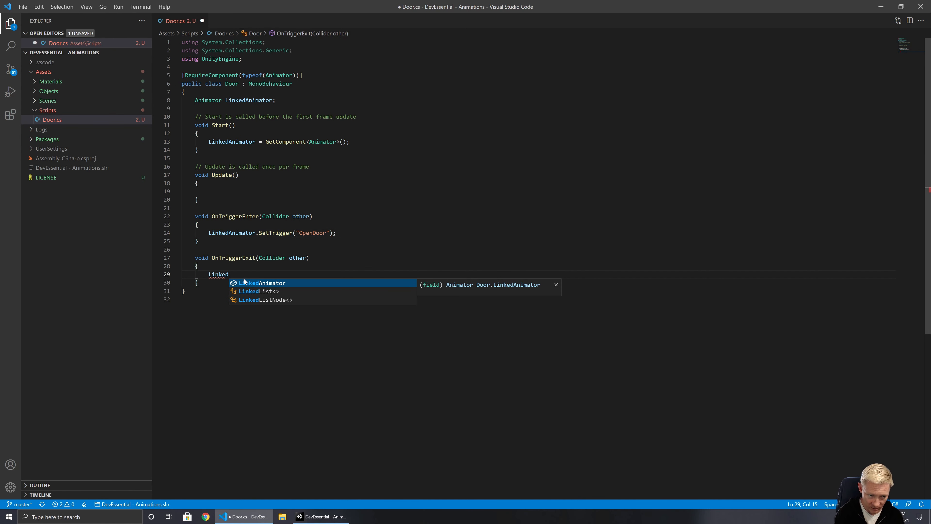
pyautogui.press('Tab')
pyautogui.write('.Se')
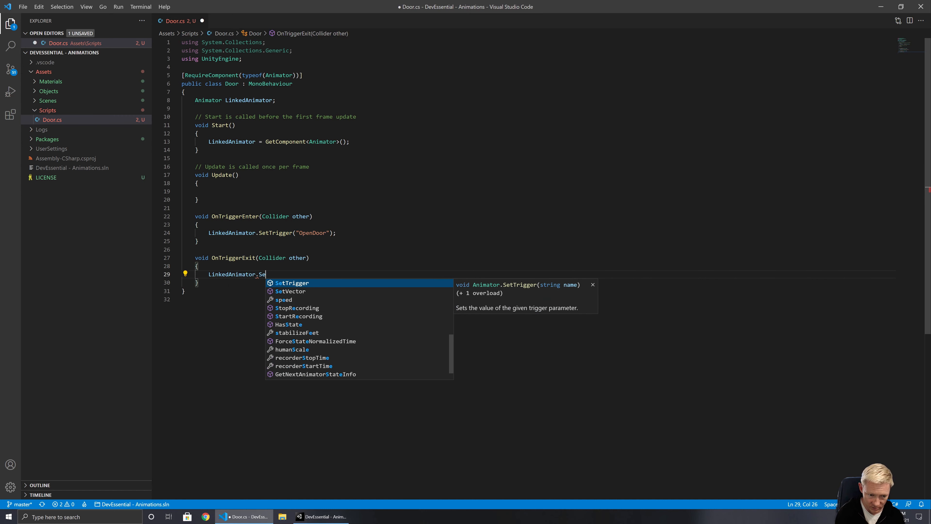
pyautogui.press('Tab')
pyautogui.write('("Clo')
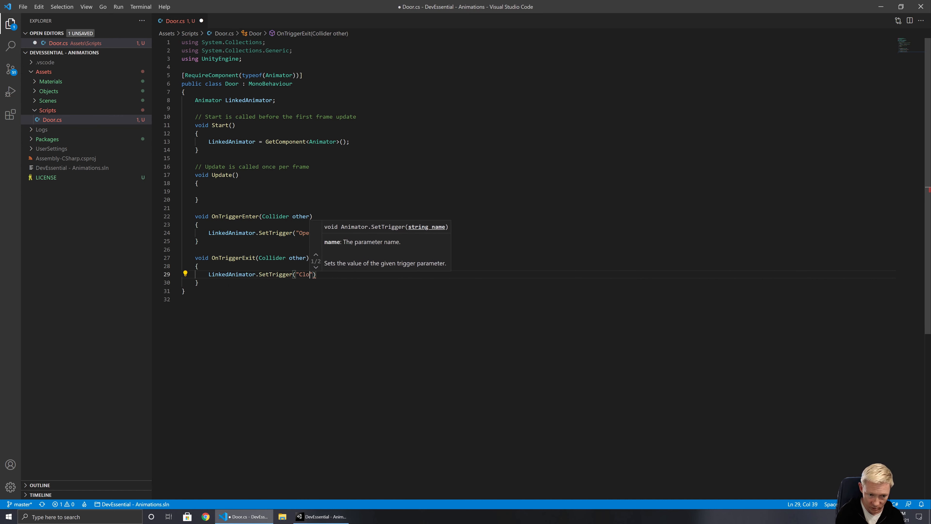
pyautogui.write('s')
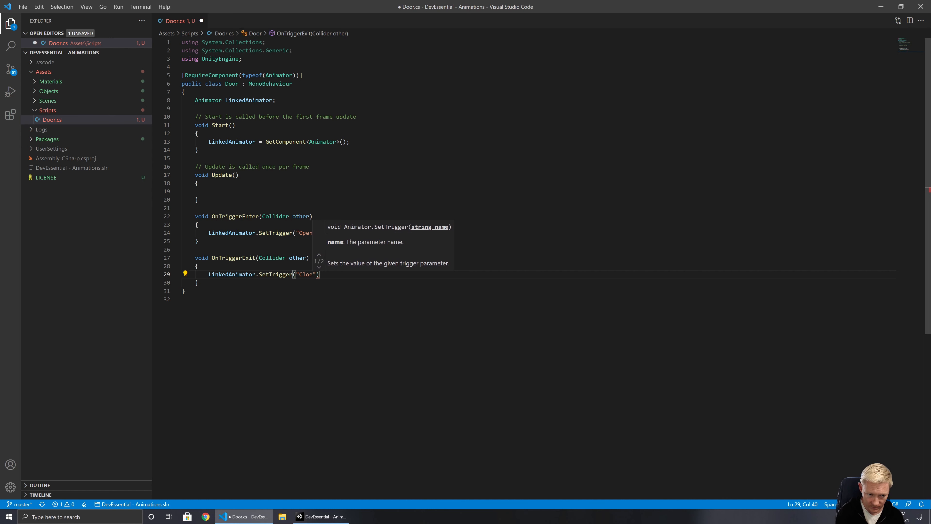
pyautogui.write('eDoor")')
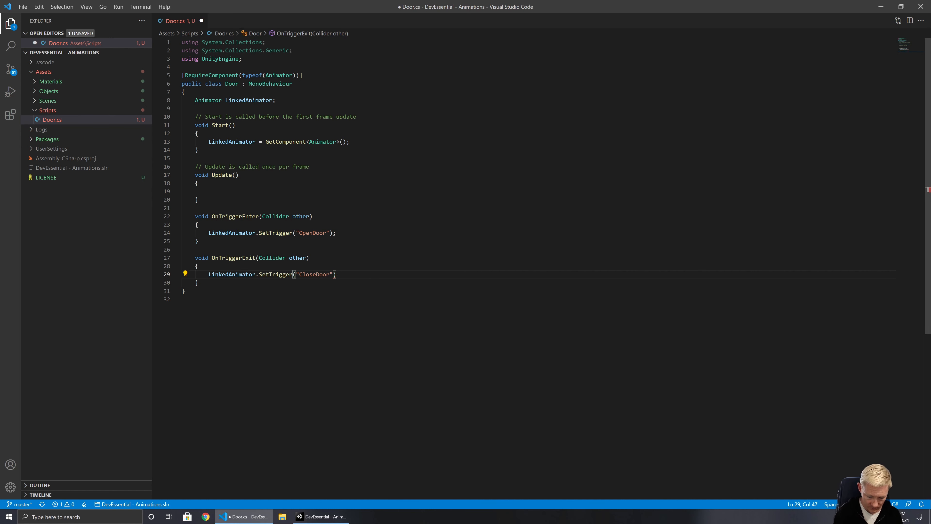
pyautogui.write(';')
pyautogui.hotkey('ctrl', 's')
pyautogui.click(198, 183)
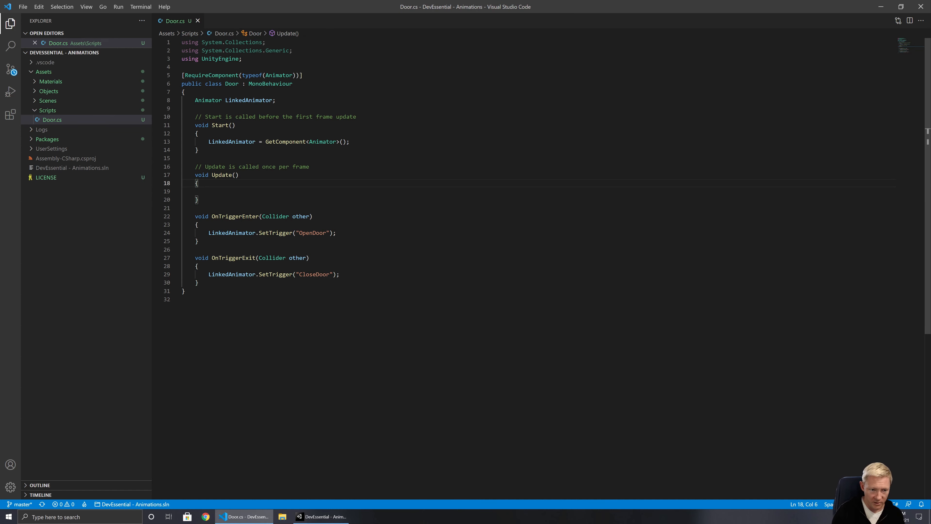
# Switch to Unity and attach the Door script to the Door object in the hierarchy
pyautogui.hotkey('alt', 'Tab')
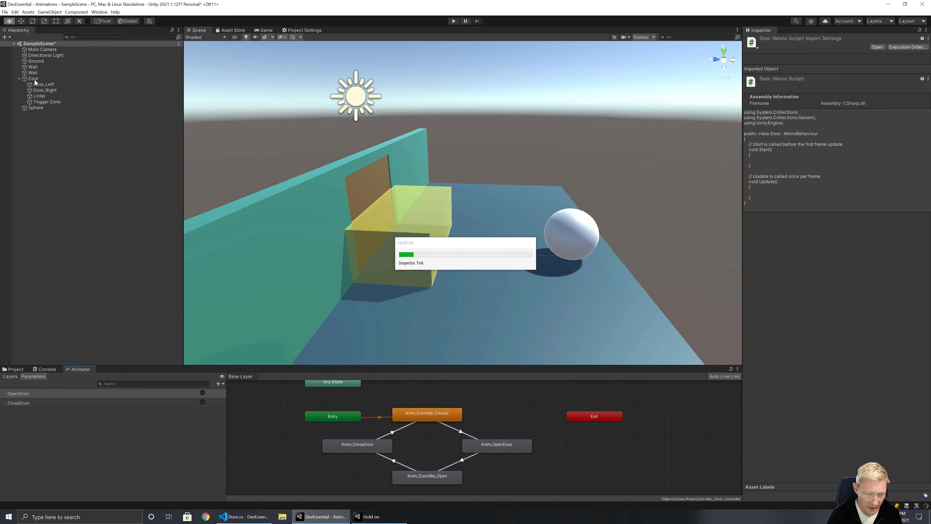
pyautogui.click(35, 80)
pyautogui.click(36, 80)
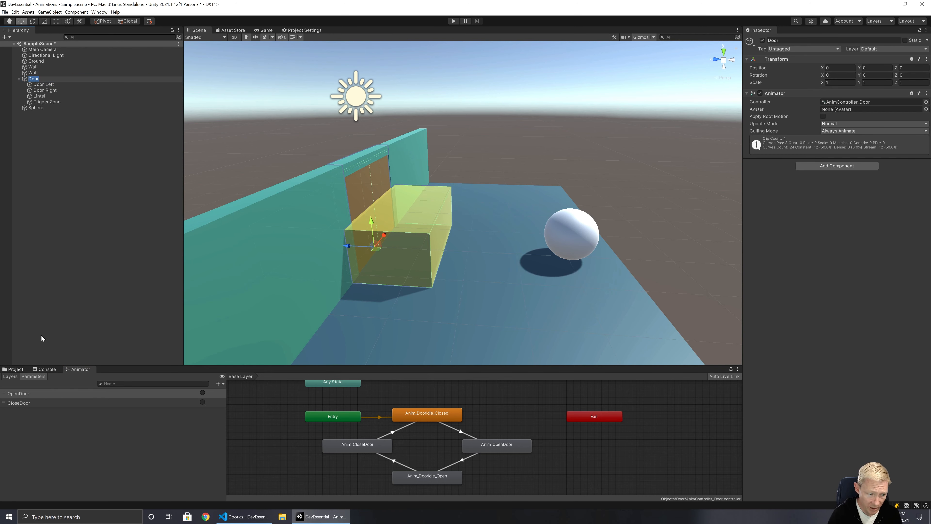
pyautogui.click(13, 369)
pyautogui.moveTo(97, 391); pyautogui.dragTo(39, 80)
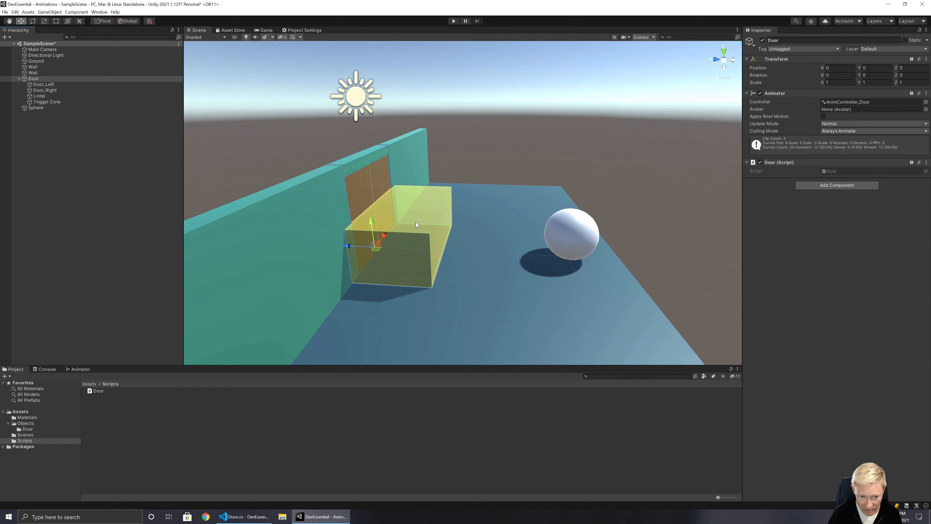
# Dock the Game view beside the Project files during a Play mode test, sliding the Sphere toward the trigger zone to about Z -2.4
pyautogui.click(454, 22)
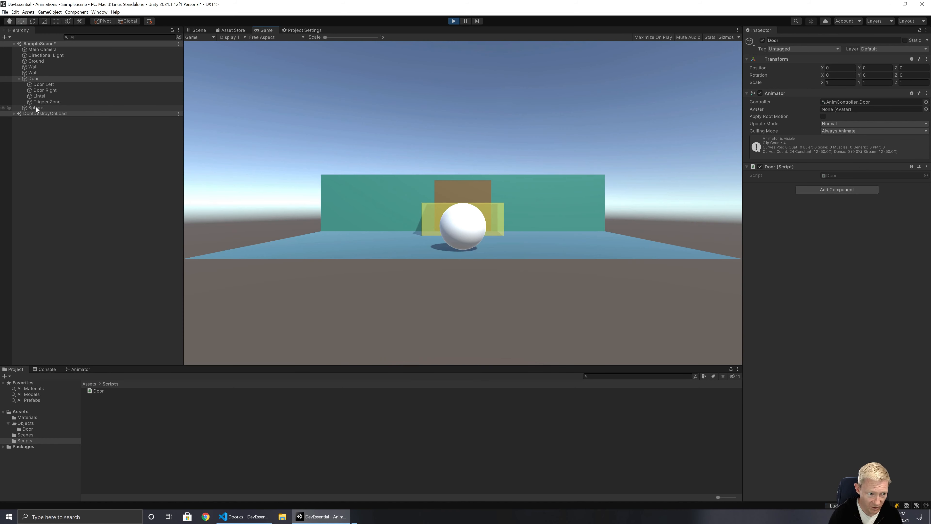
pyautogui.click(35, 108)
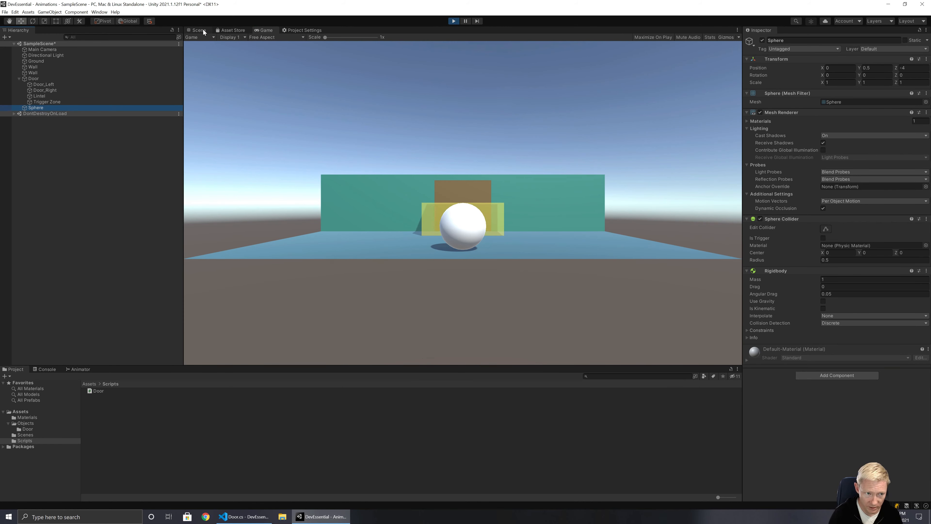
pyautogui.click(203, 29)
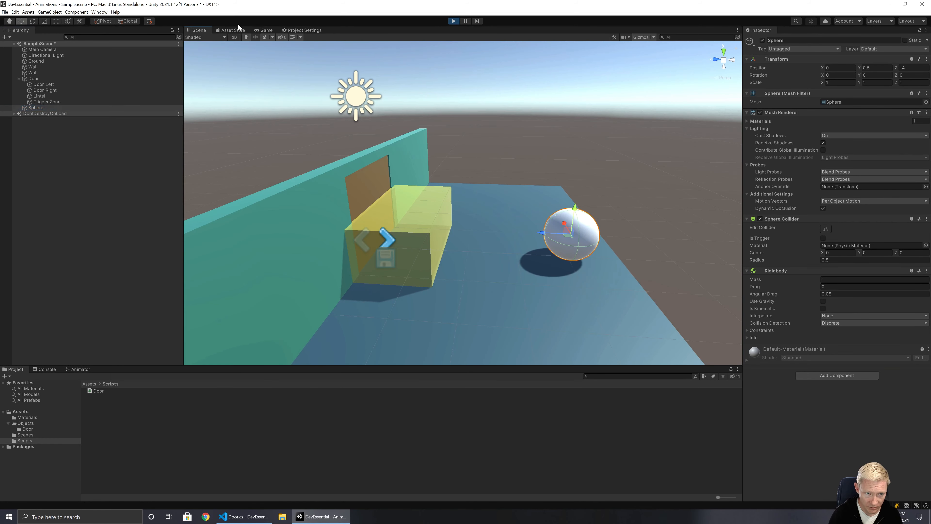
pyautogui.moveTo(264, 30); pyautogui.dragTo(683, 419)
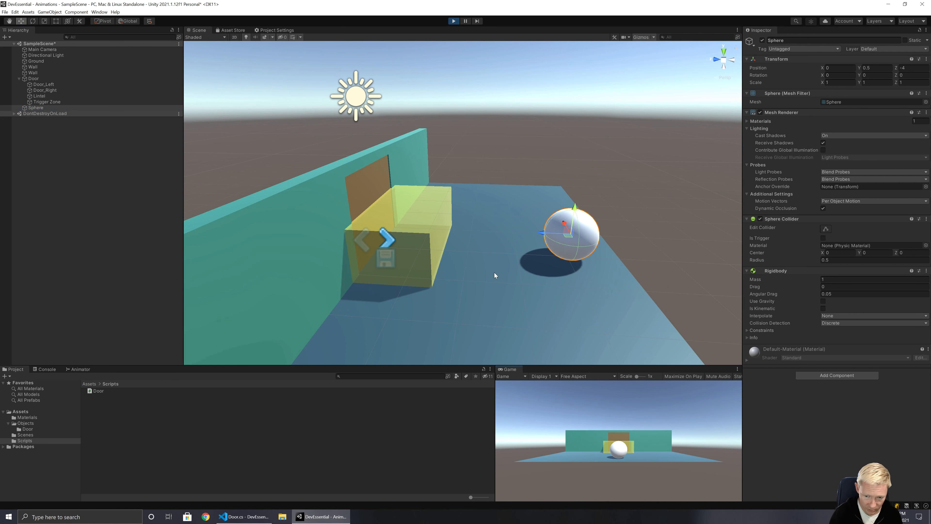
pyautogui.moveTo(543, 233); pyautogui.dragTo(466, 230)
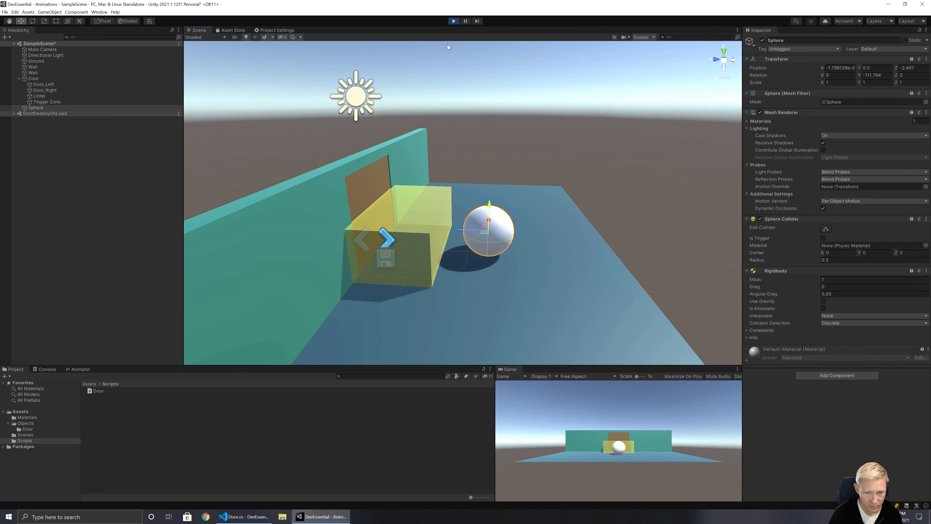
pyautogui.click(453, 21)
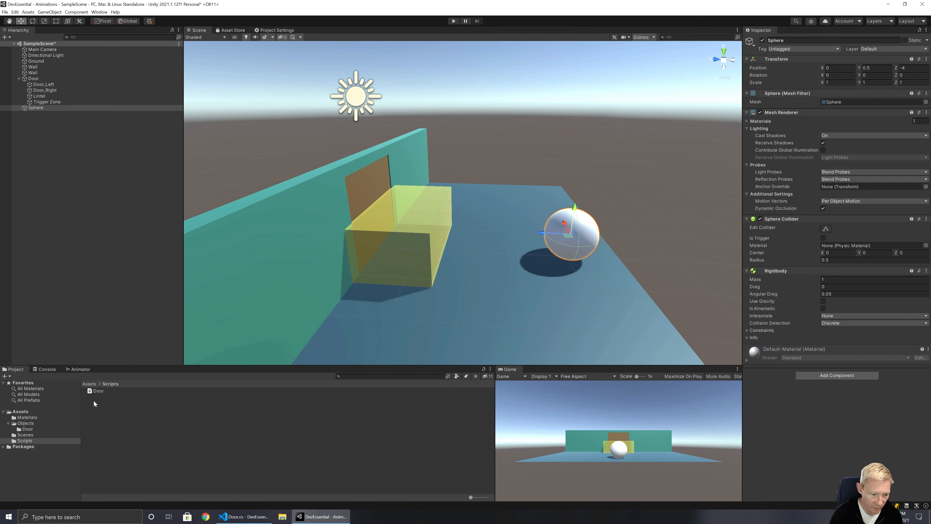
# Copy the Trigger Zone's Box Collider and paste it as a new component on the Door object
pyautogui.click(43, 79)
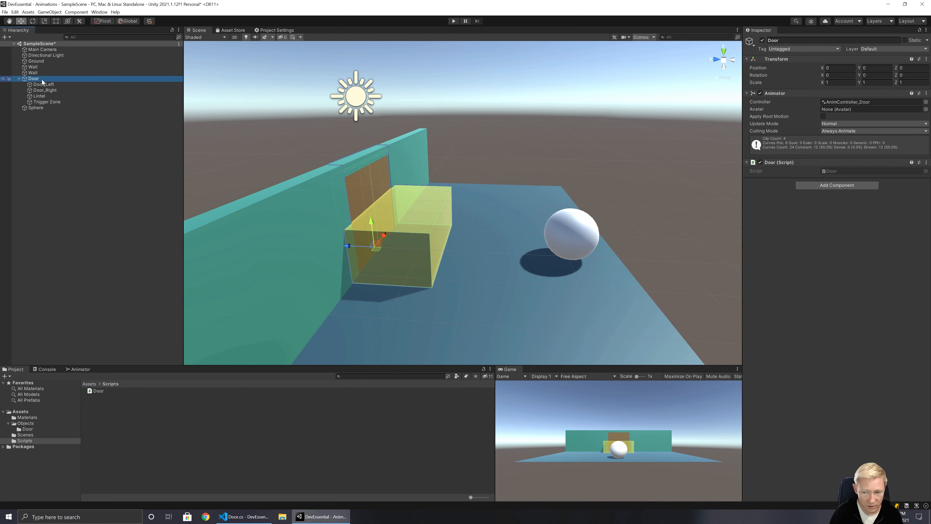
pyautogui.click(43, 102)
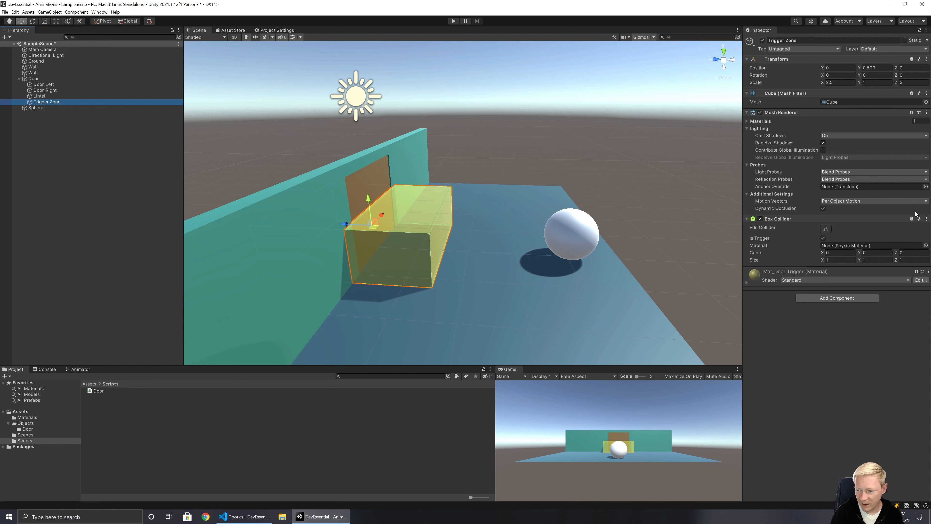
pyautogui.click(926, 219)
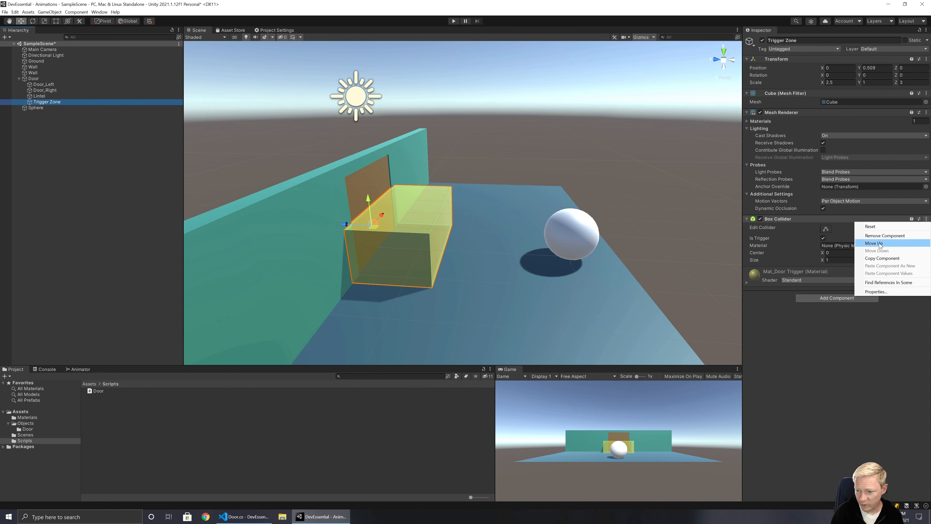
pyautogui.click(881, 259)
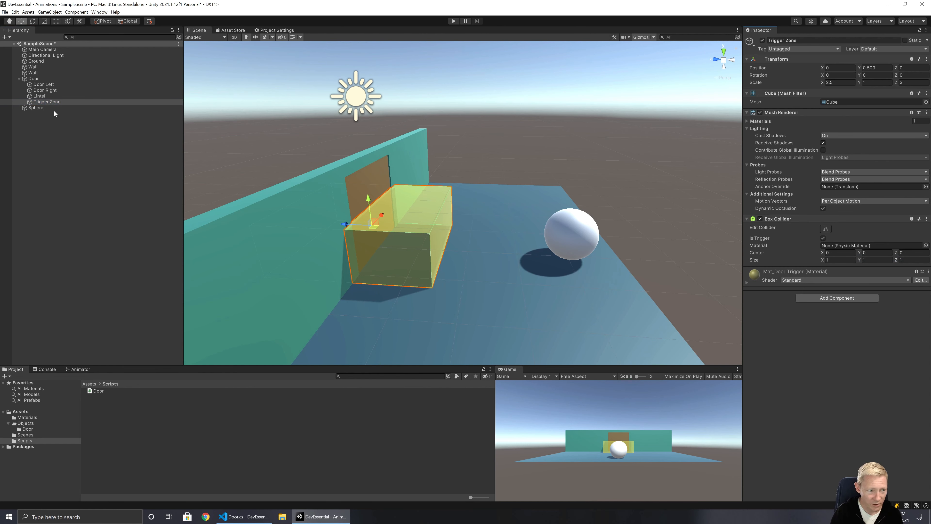
pyautogui.click(43, 79)
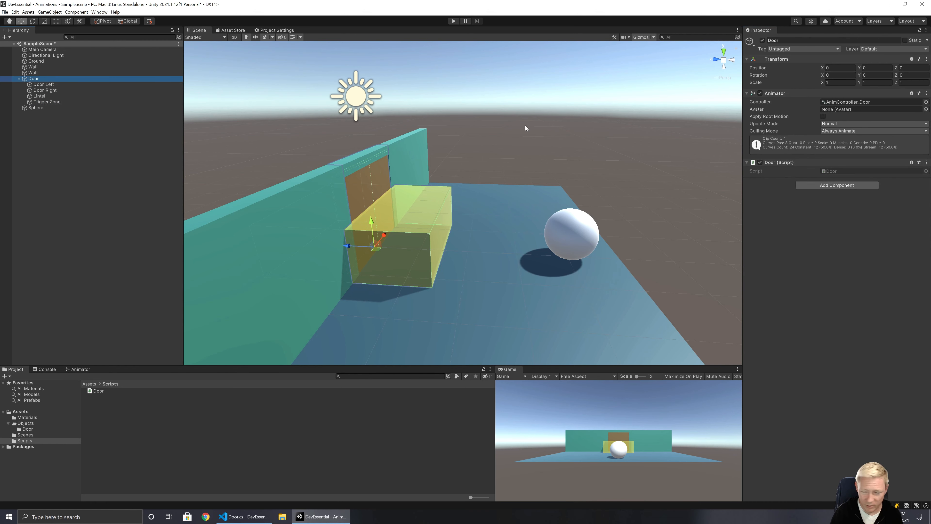
pyautogui.click(925, 162)
pyautogui.click(894, 209)
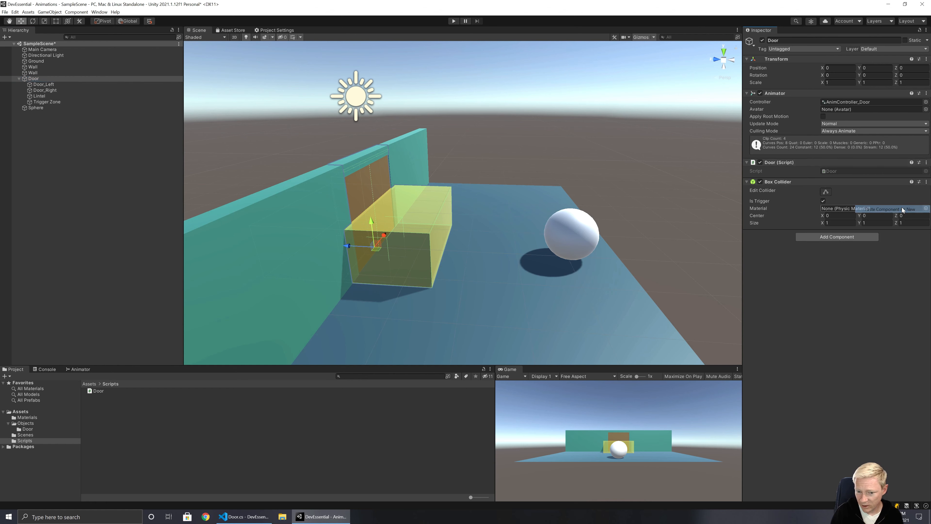
# Delete the Trigger Zone object from under the Door
pyautogui.click(42, 102)
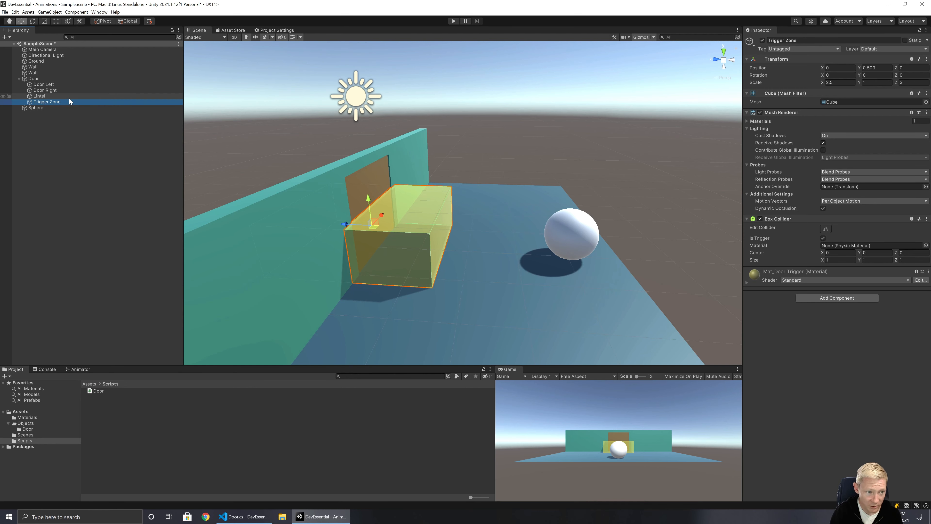
pyautogui.click(39, 96)
pyautogui.click(43, 105)
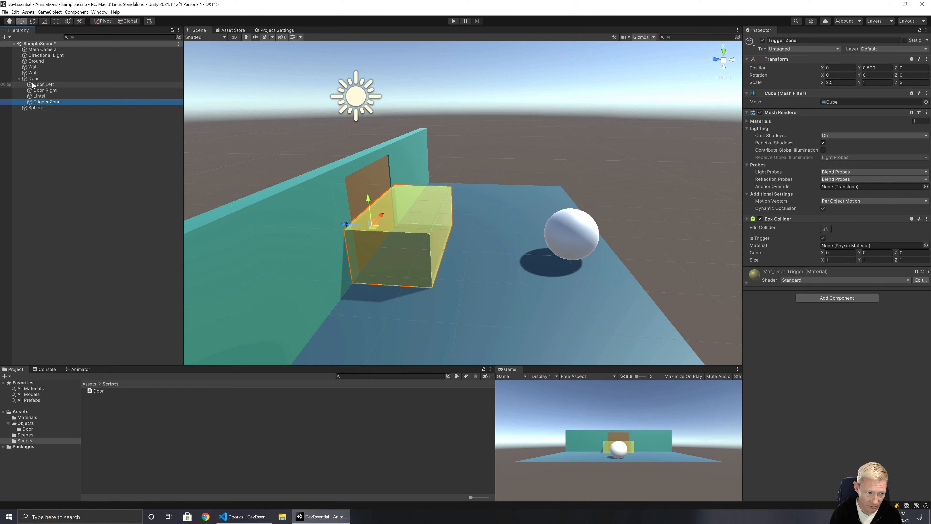
pyautogui.press('Delete')
# Set the Door's Box Collider size to 2.5 in X and 3 in Z
pyautogui.click(40, 79)
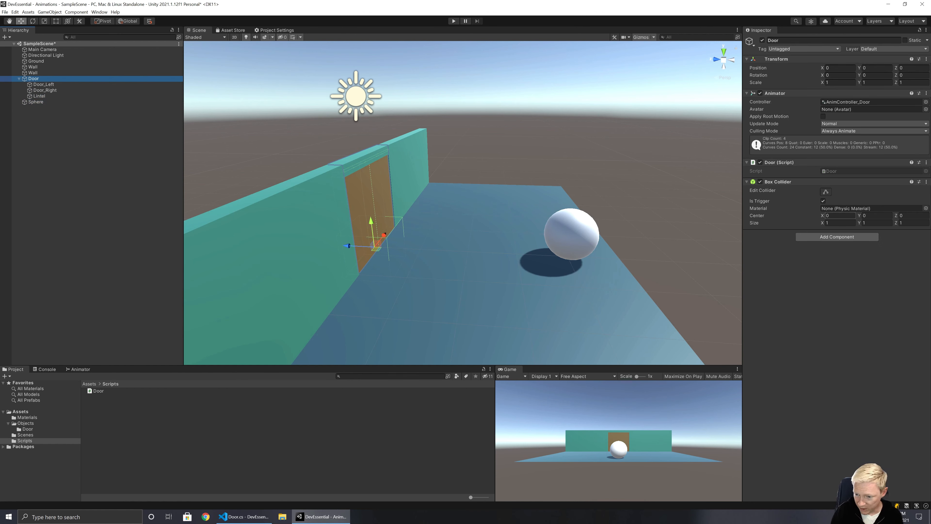
pyautogui.click(839, 222)
pyautogui.click(839, 223)
pyautogui.moveTo(677, 235); pyautogui.dragTo(521, 247, button='right')
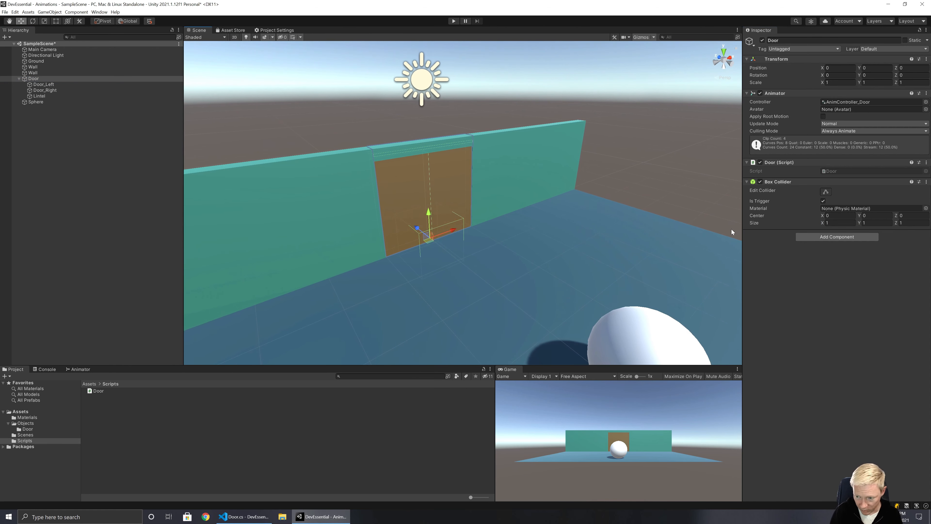
pyautogui.click(839, 222)
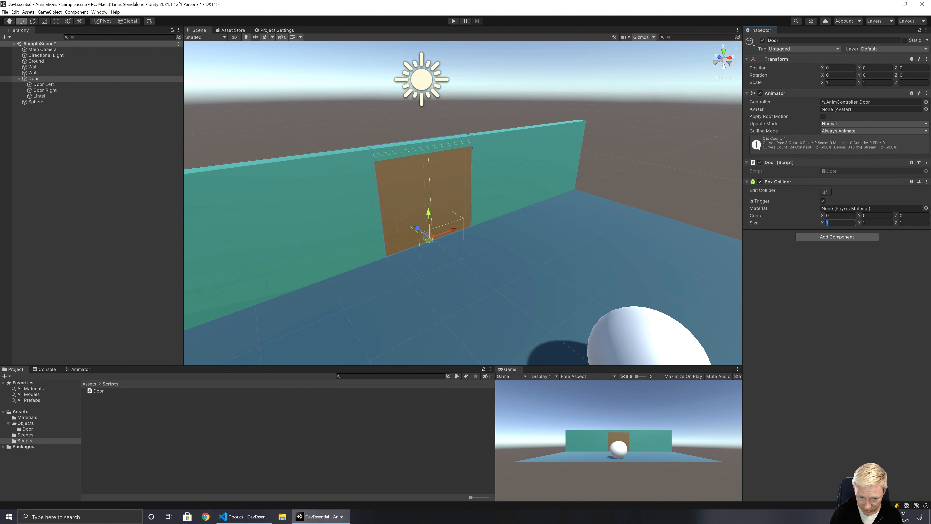
pyautogui.write('2.5')
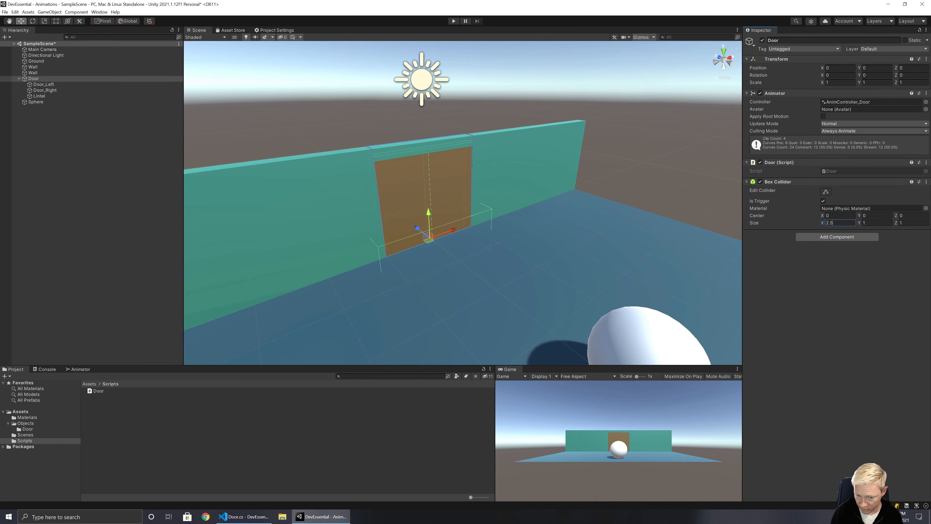
pyautogui.moveTo(417, 282); pyautogui.dragTo(362, 287, button='right')
pyautogui.press('d')
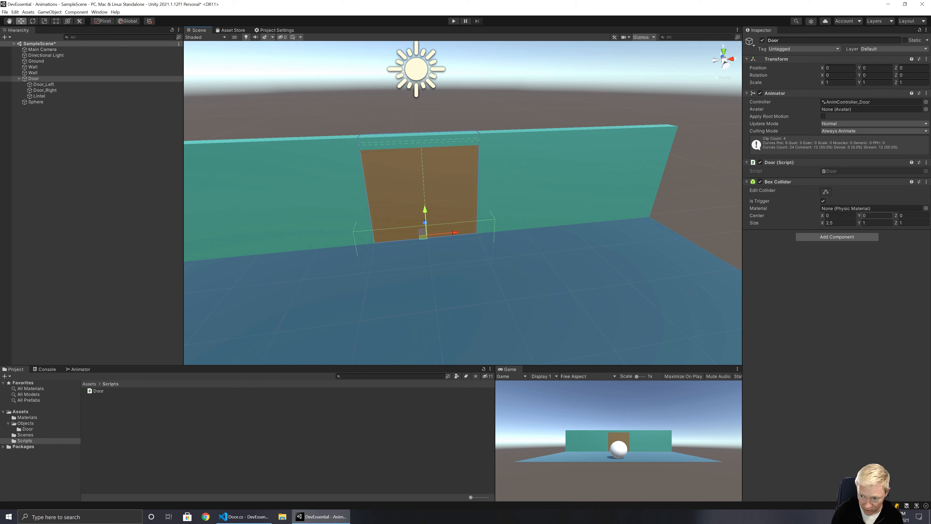
pyautogui.click(912, 222)
pyautogui.write('3')
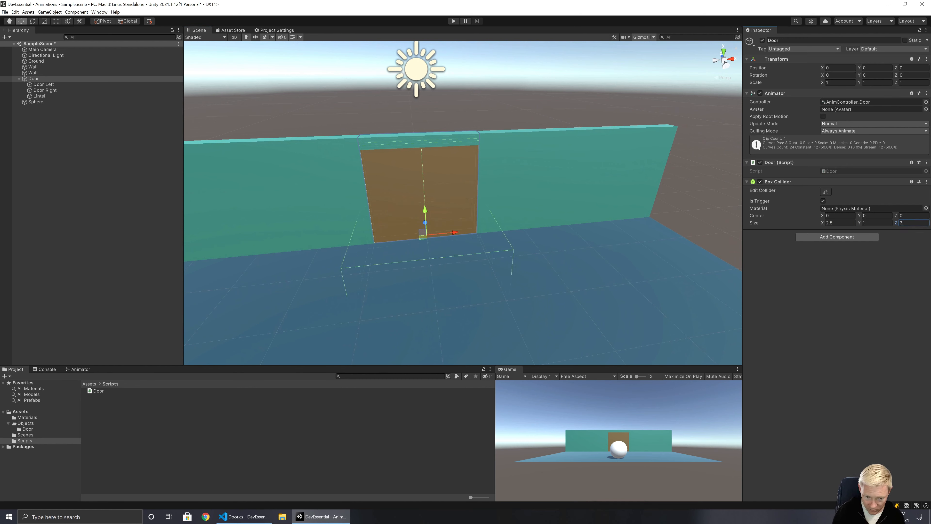
# Raise the Door's Box Collider center to Y 0.5
pyautogui.click(886, 217)
pyautogui.write('0.')
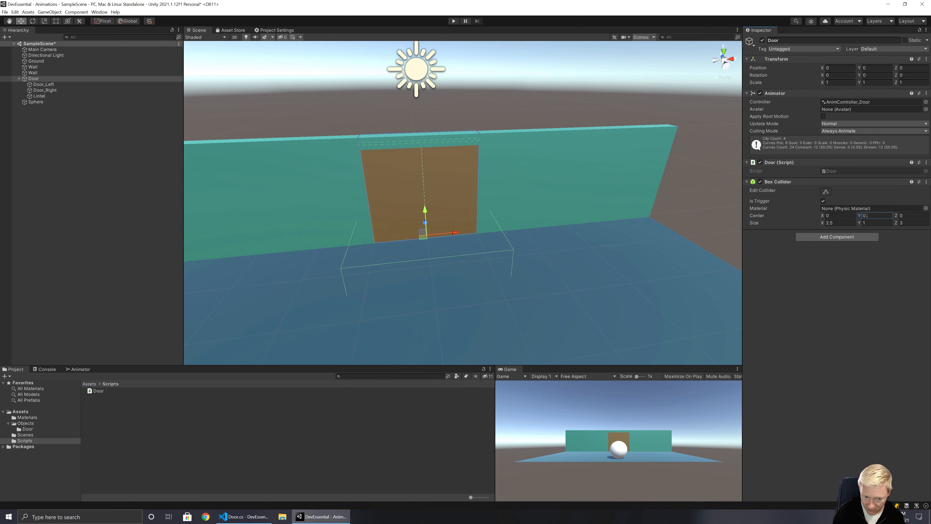
pyautogui.write('5')
pyautogui.keyDown('alt'); pyautogui.moveTo(492, 233); pyautogui.dragTo(651, 234); pyautogui.keyUp('alt')
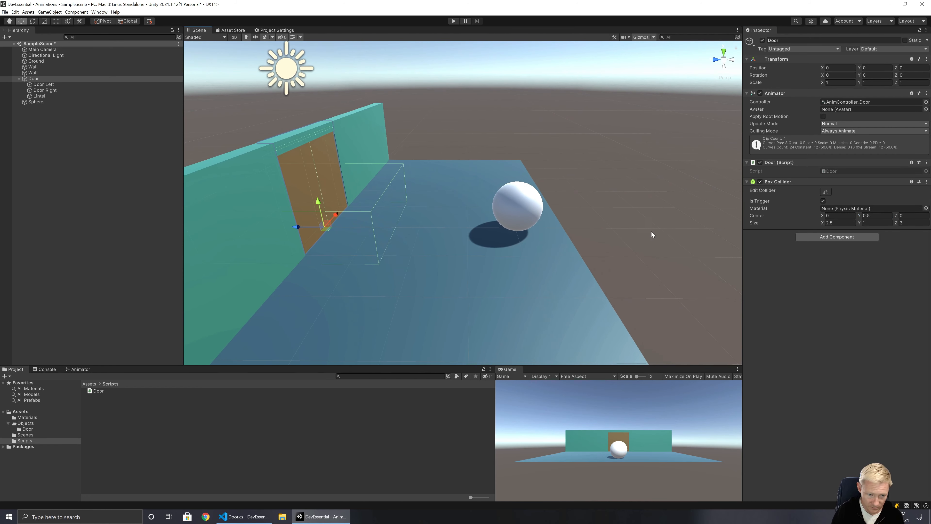
# Test the door in Play mode with the Animator graph shown, sliding the Sphere into the trigger collider, and stop the test
pyautogui.click(41, 103)
pyautogui.click(455, 21)
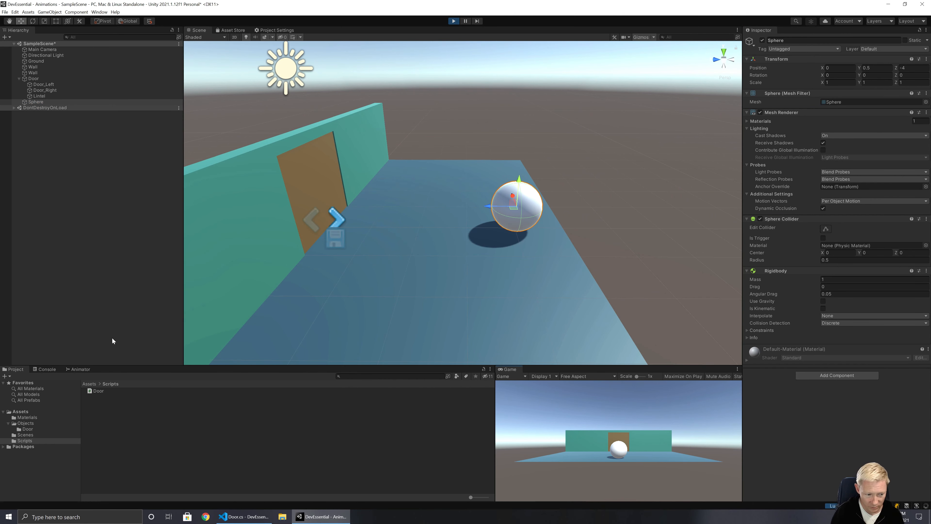
pyautogui.click(80, 369)
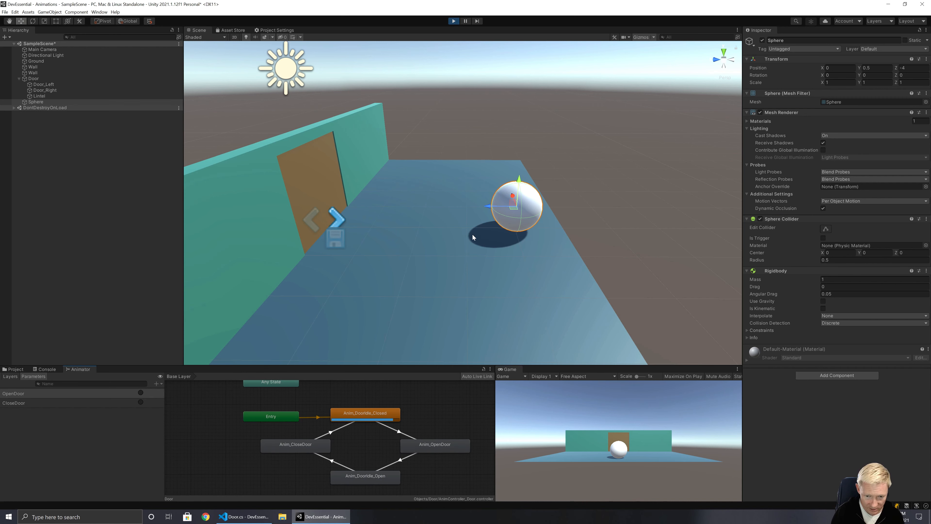
pyautogui.moveTo(490, 207); pyautogui.dragTo(373, 206)
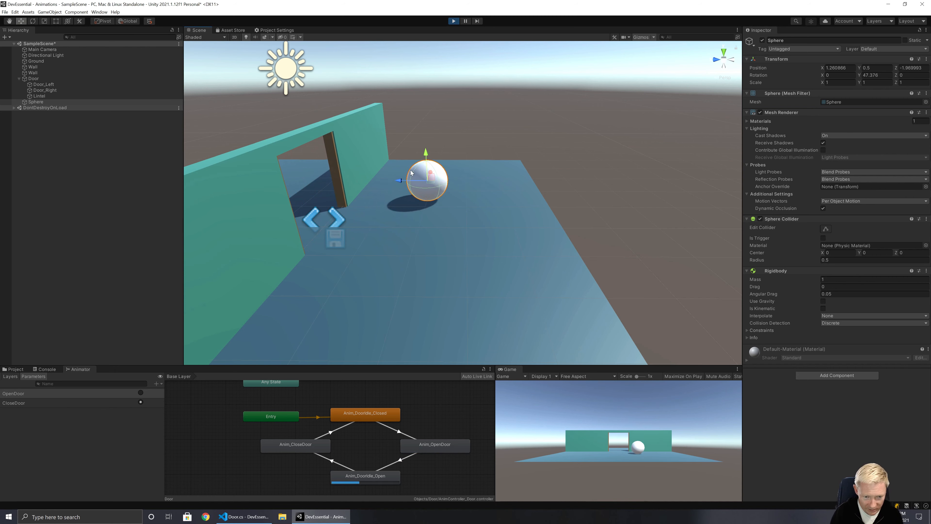
pyautogui.click(453, 20)
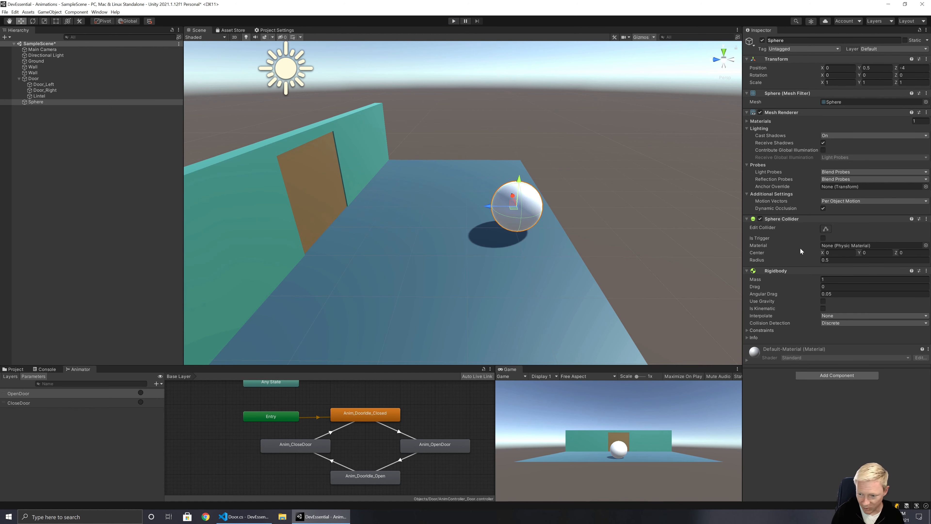
# Make the Sphere's Rigidbody kinematic and test it in Play mode by sliding the Sphere in and out of the door's trigger collider
pyautogui.click(824, 308)
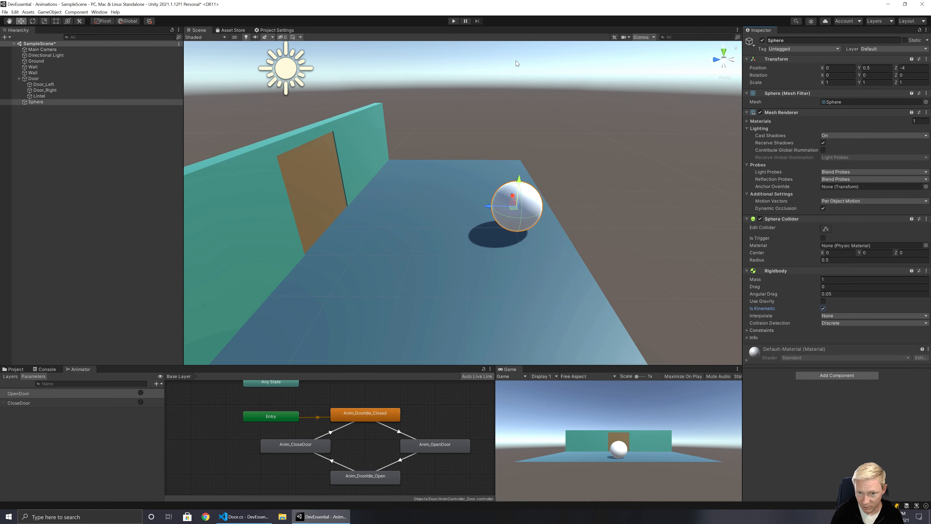
pyautogui.click(454, 20)
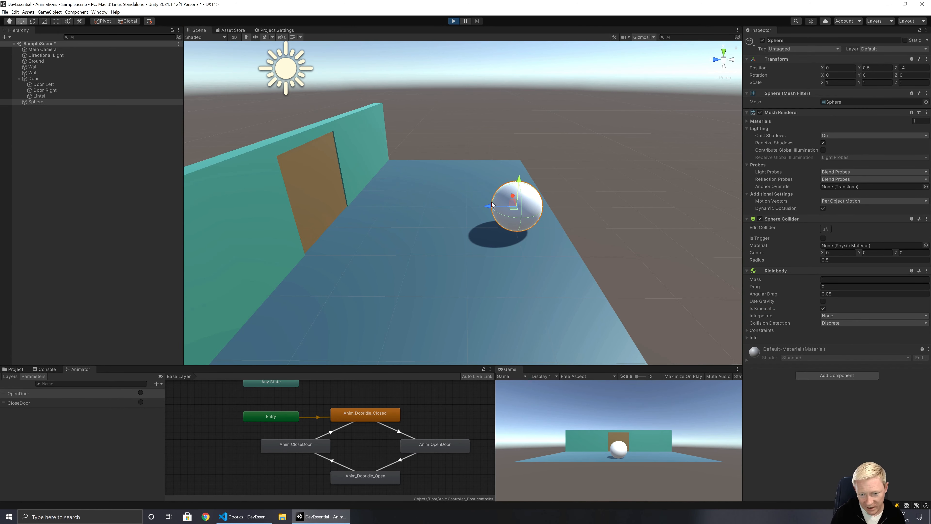
pyautogui.moveTo(491, 208); pyautogui.dragTo(360, 213)
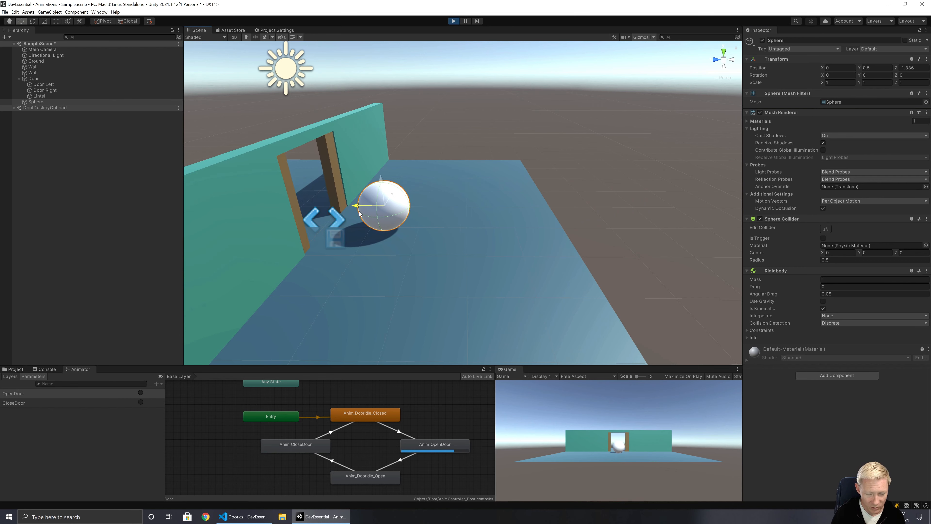
pyautogui.moveTo(359, 214); pyautogui.dragTo(430, 223)
pyautogui.moveTo(364, 226); pyautogui.dragTo(448, 222)
# Toggle the OpenDoor and CloseDoor triggers manually, slide the Sphere to about Z -3.9, and end Play mode
pyautogui.click(140, 392)
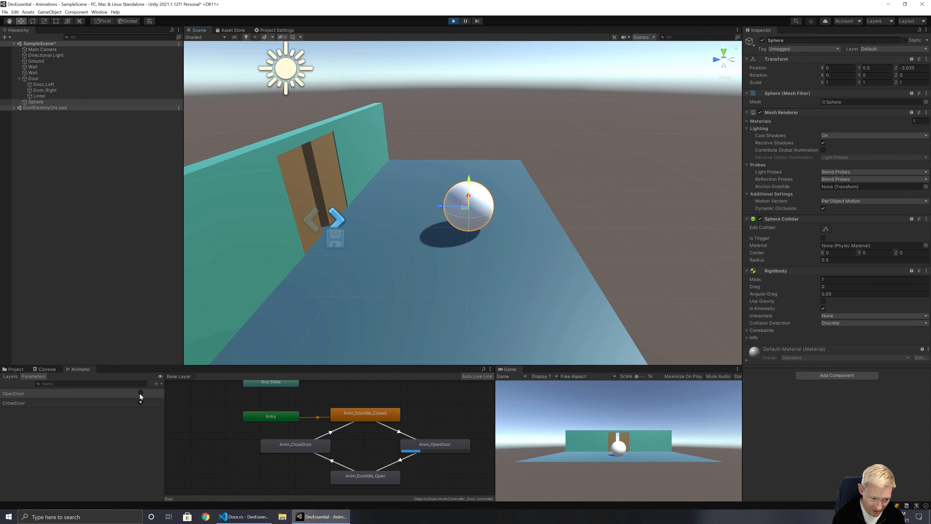
pyautogui.click(140, 402)
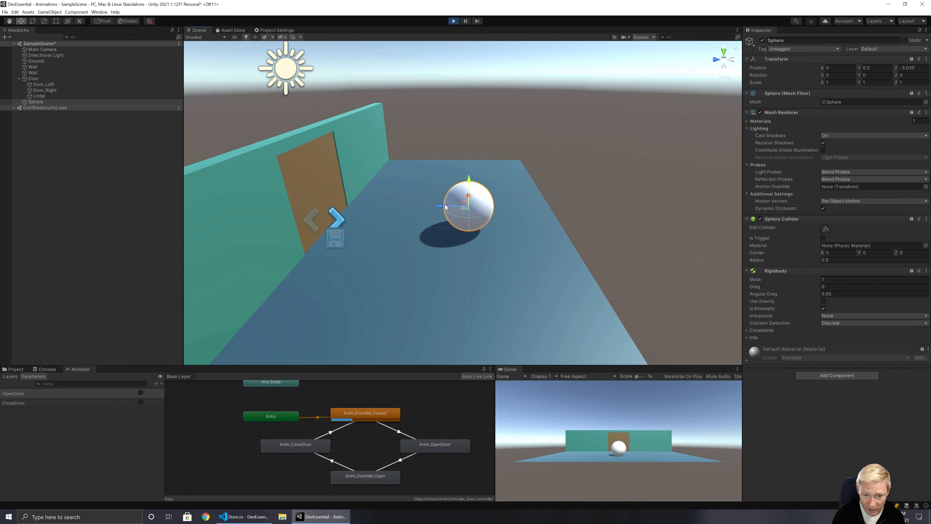
pyautogui.moveTo(439, 206); pyautogui.dragTo(472, 219)
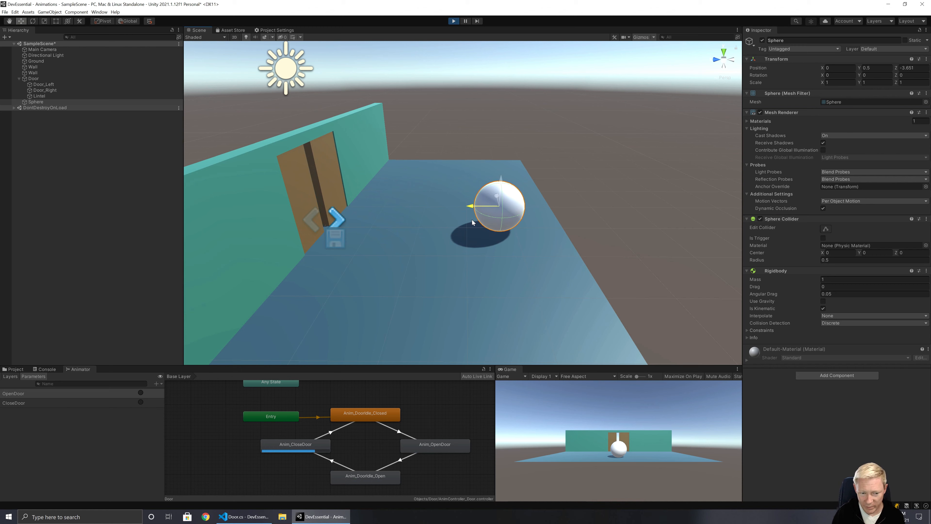
pyautogui.click(453, 21)
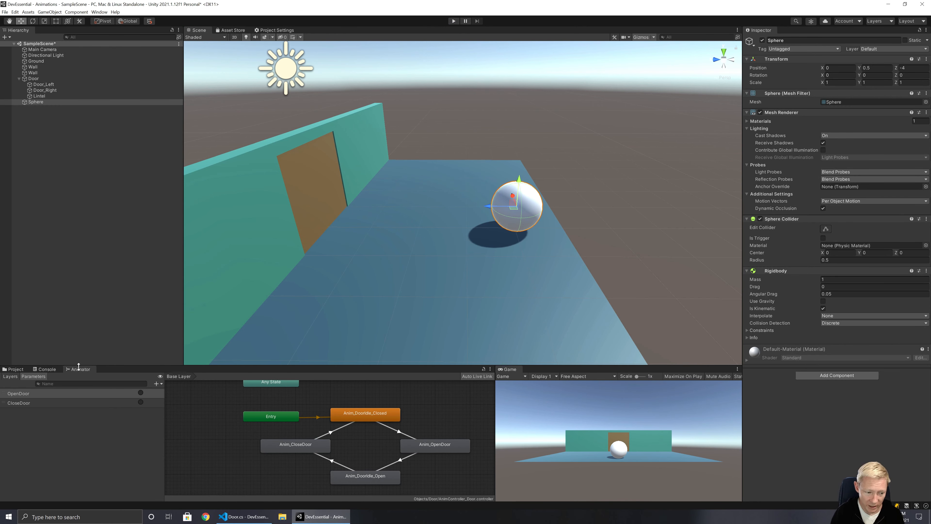
# Dock the Animator alongside the Scene view and a newly opened Animation window alongside the Project and Console
pyautogui.moveTo(78, 367); pyautogui.dragTo(316, 33)
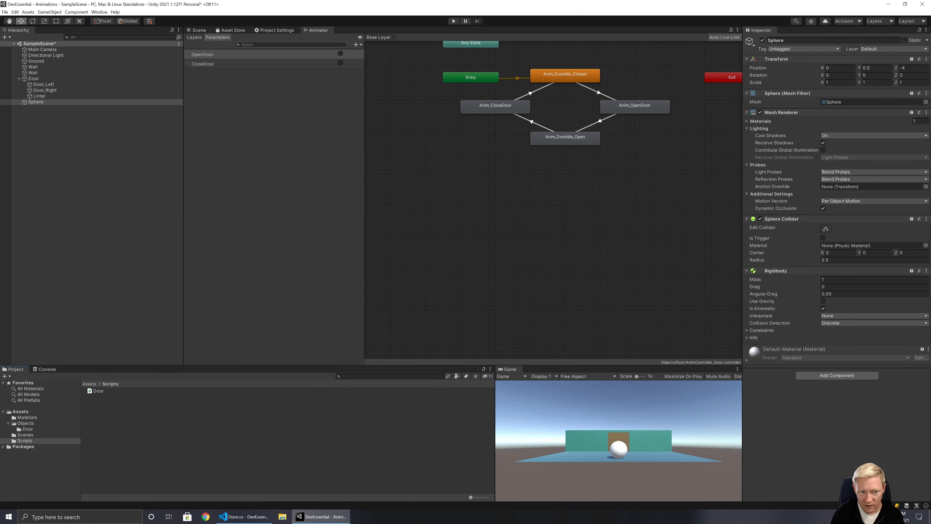
pyautogui.click(202, 32)
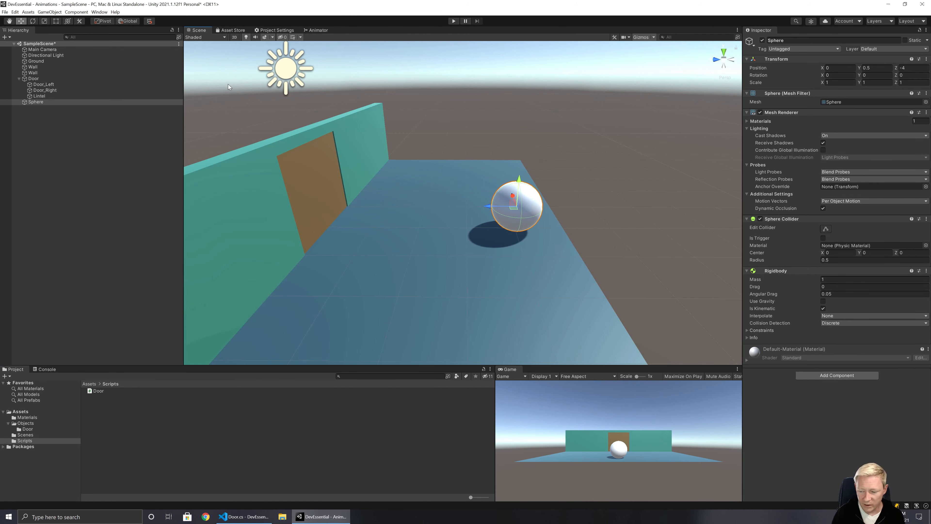
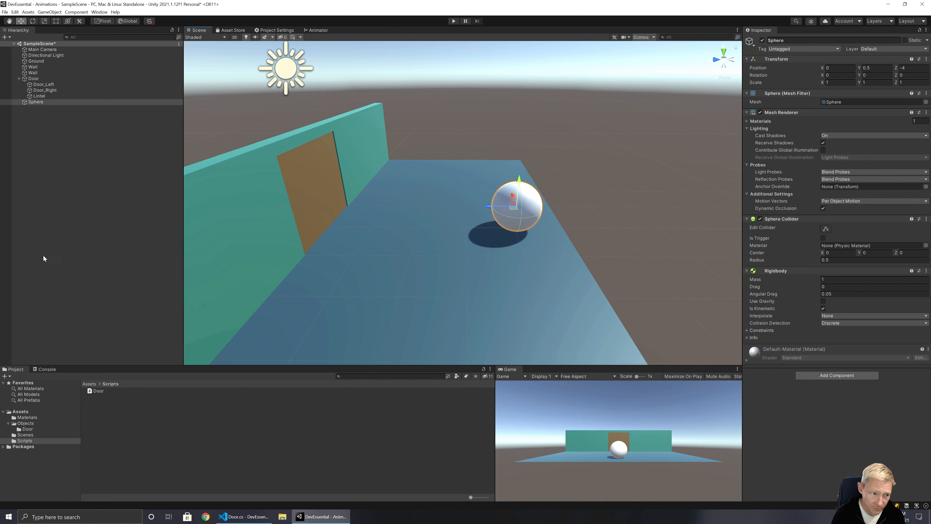
pyautogui.click(99, 12)
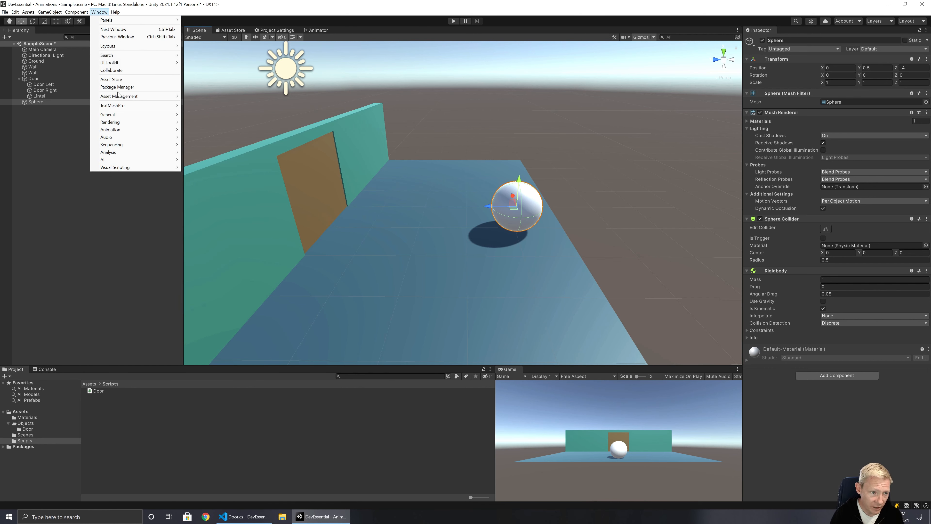
pyautogui.moveTo(127, 130)
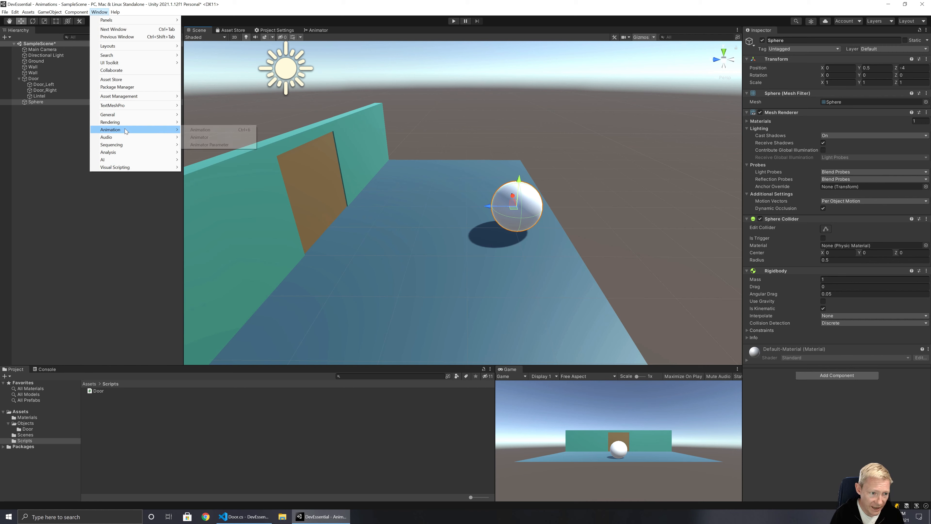
pyautogui.click(198, 131)
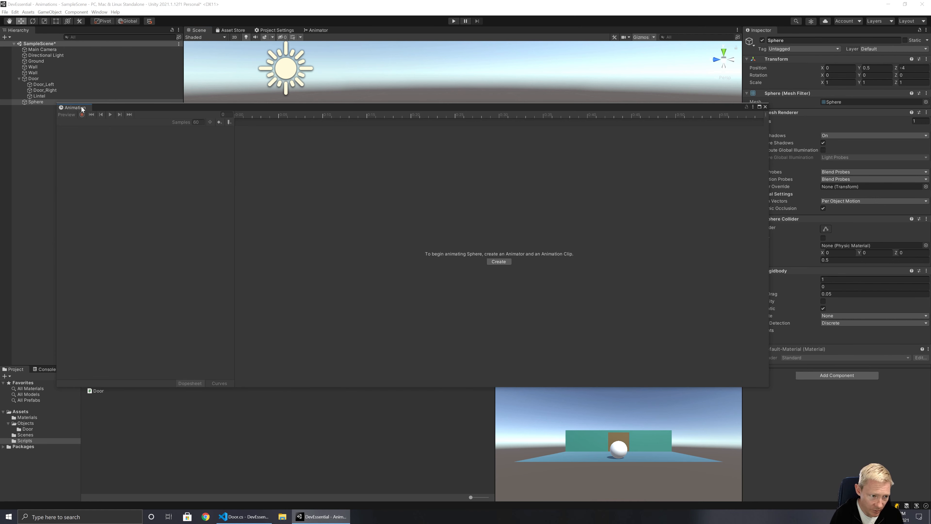
pyautogui.moveTo(82, 109); pyautogui.dragTo(164, 393)
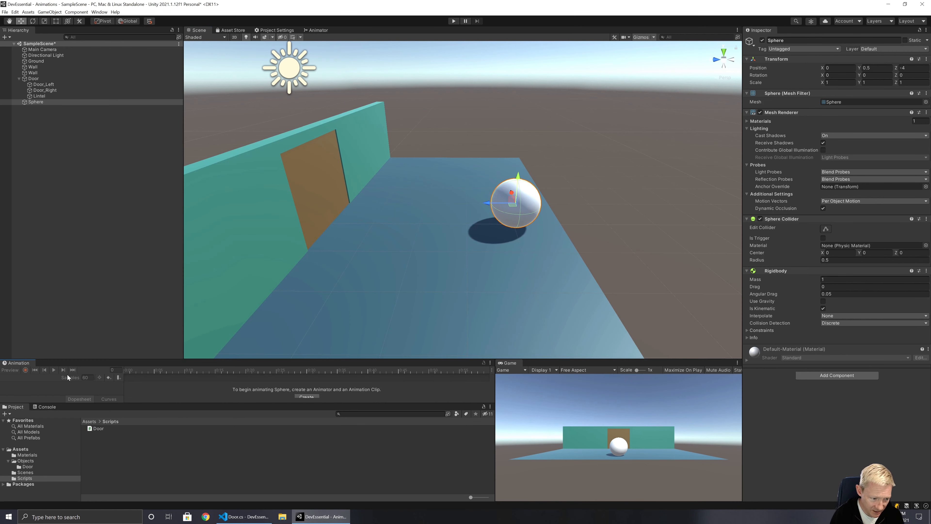
pyautogui.moveTo(10, 364); pyautogui.dragTo(137, 410)
pyautogui.click(14, 363)
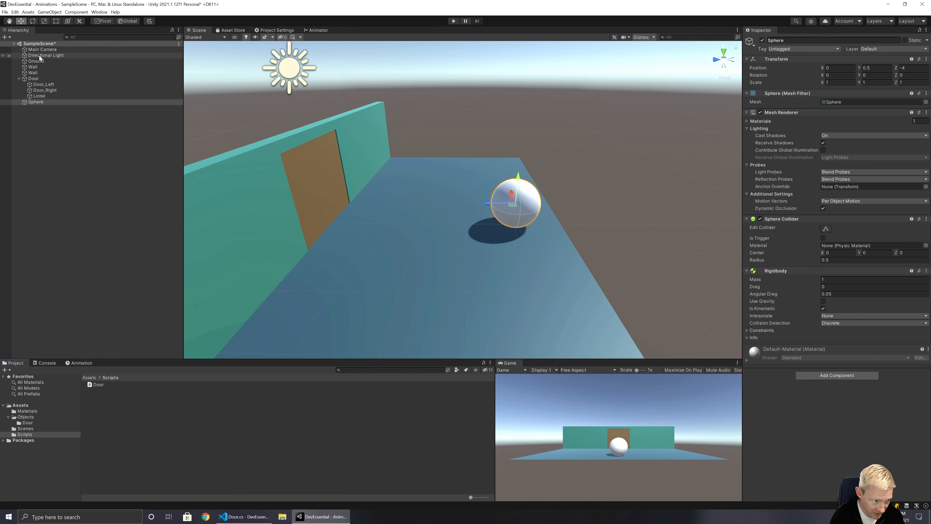
# Load the Door's Anim_CloseDoor clip in the Animation window and place the playhead at frame 65
pyautogui.click(34, 79)
pyautogui.click(78, 364)
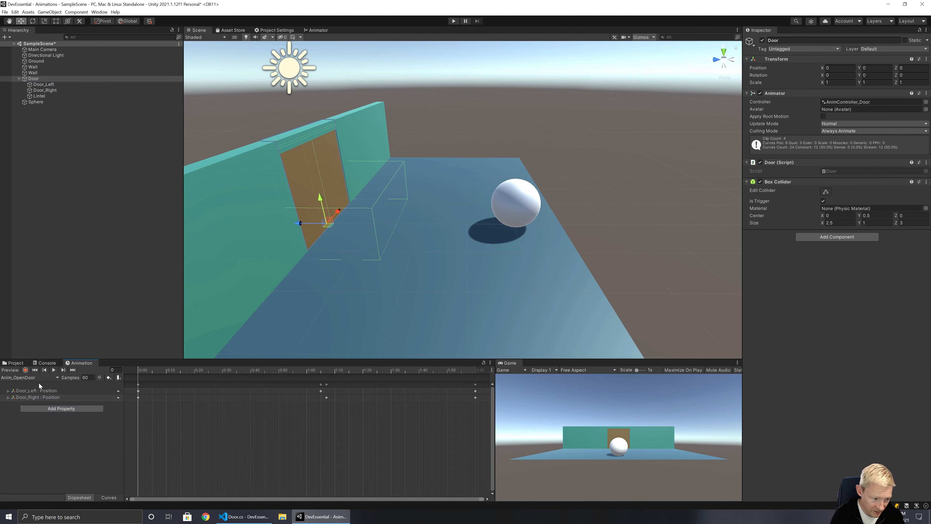
pyautogui.click(29, 377)
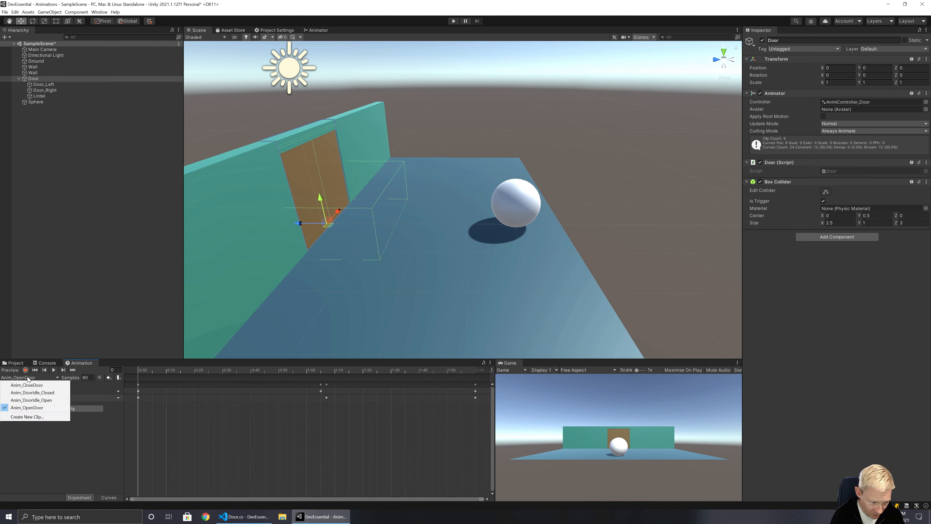
pyautogui.click(37, 385)
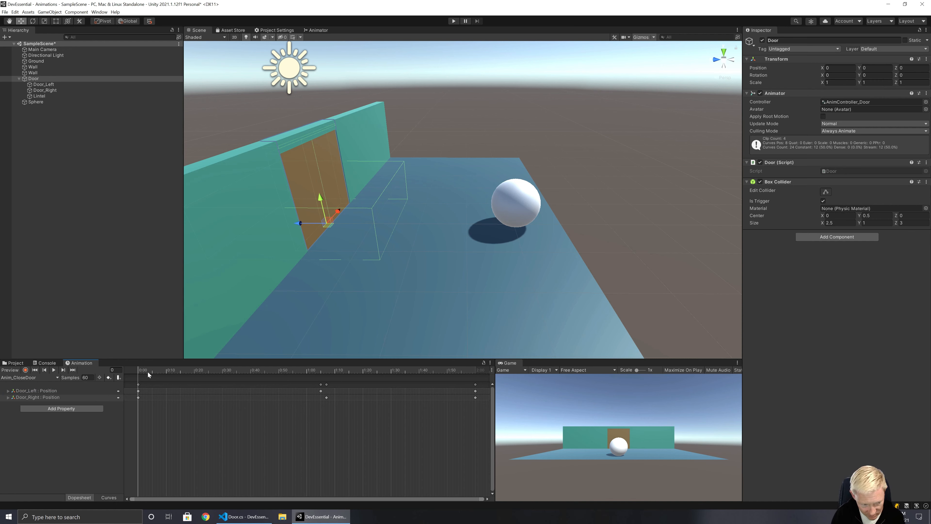
pyautogui.click(473, 370)
pyautogui.moveTo(473, 368); pyautogui.dragTo(320, 374)
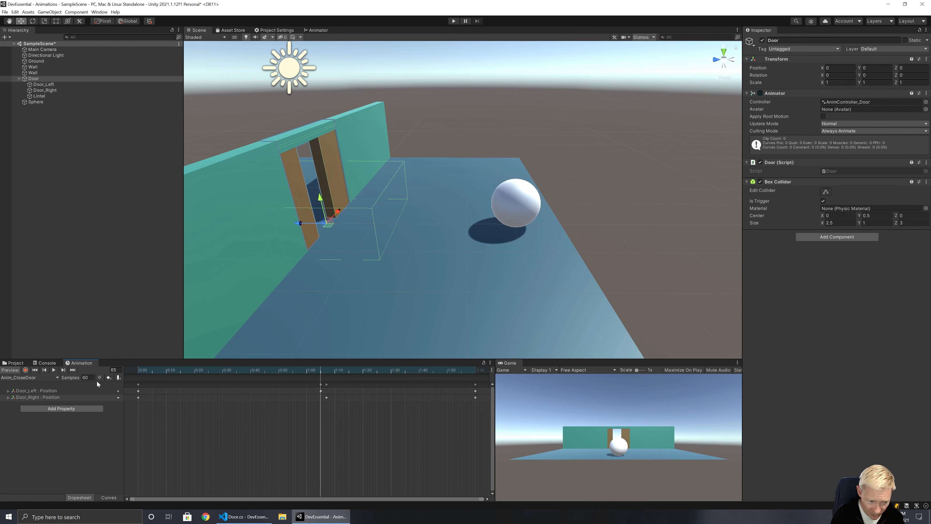
# Add an animation event at frame 65 of the Anim_CloseDoor clip and check which functions it offers
pyautogui.click(119, 378)
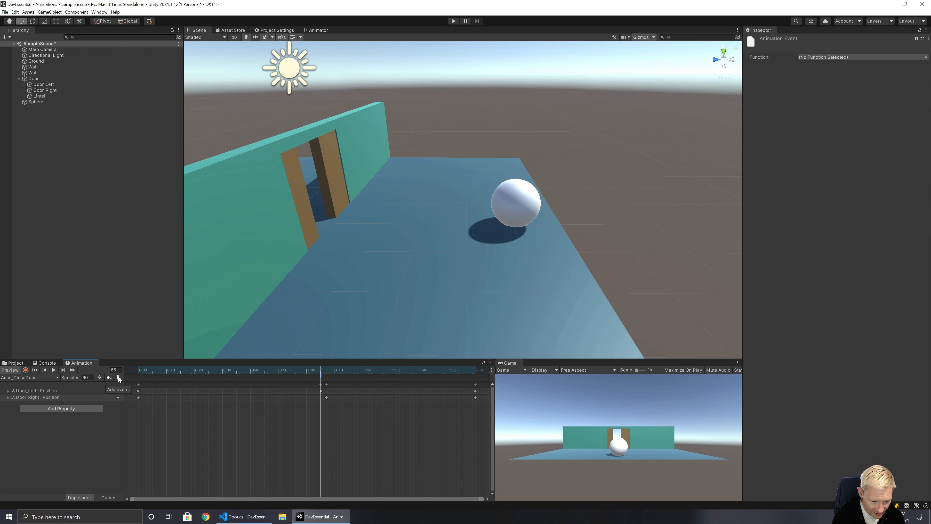
pyautogui.rightClick(322, 379)
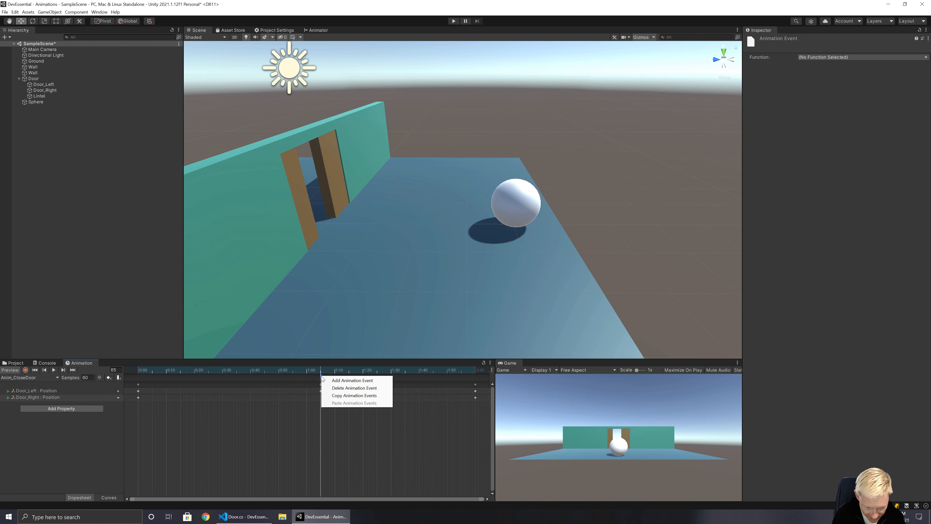
pyautogui.press('Escape')
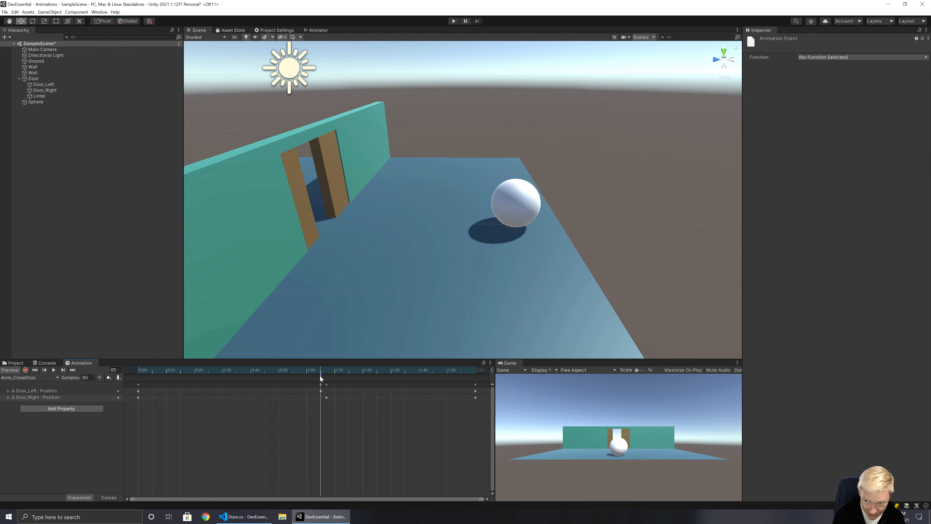
pyautogui.click(823, 57)
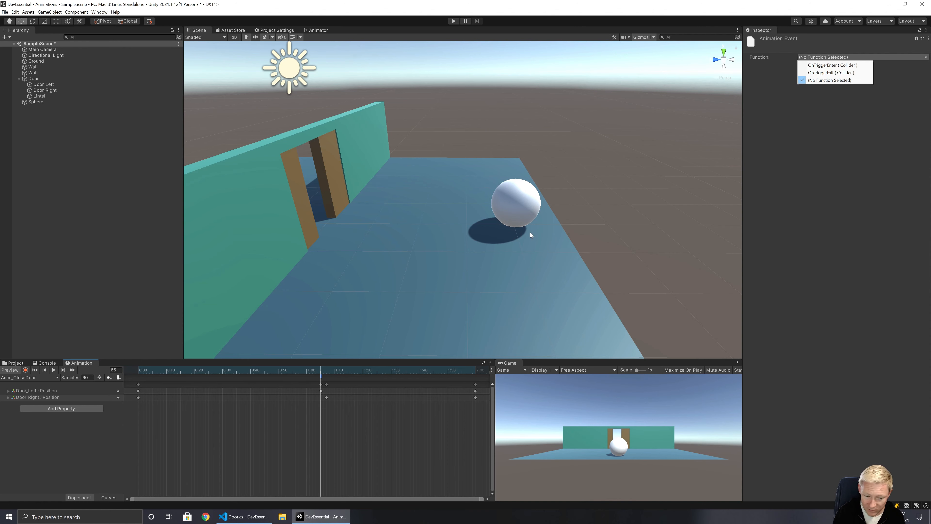
# Switch to Door.cs in Visual Studio Code and add an empty public void OnLeftDoorStuck() method below OnTriggerExit
pyautogui.click(245, 516)
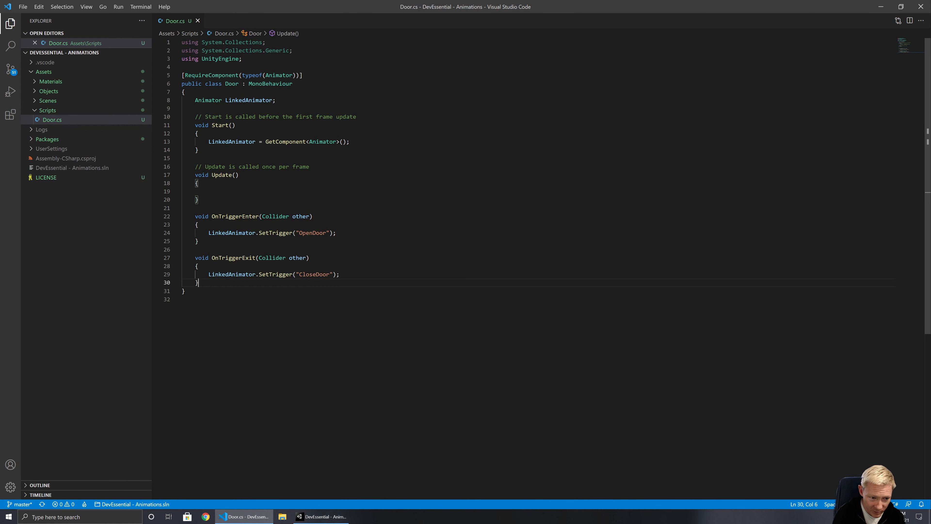
pyautogui.press('Return')
pyautogui.press('Return')
pyautogui.write('public ')
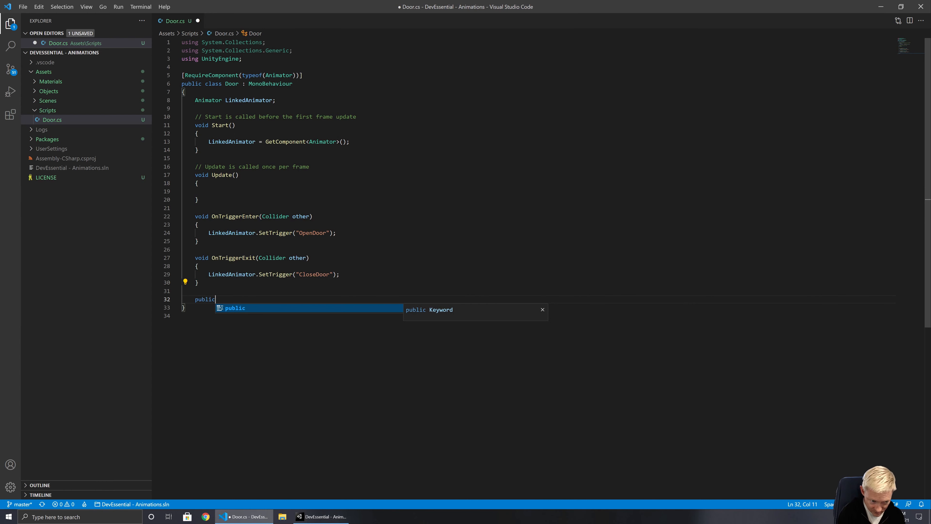
pyautogui.write(' void')
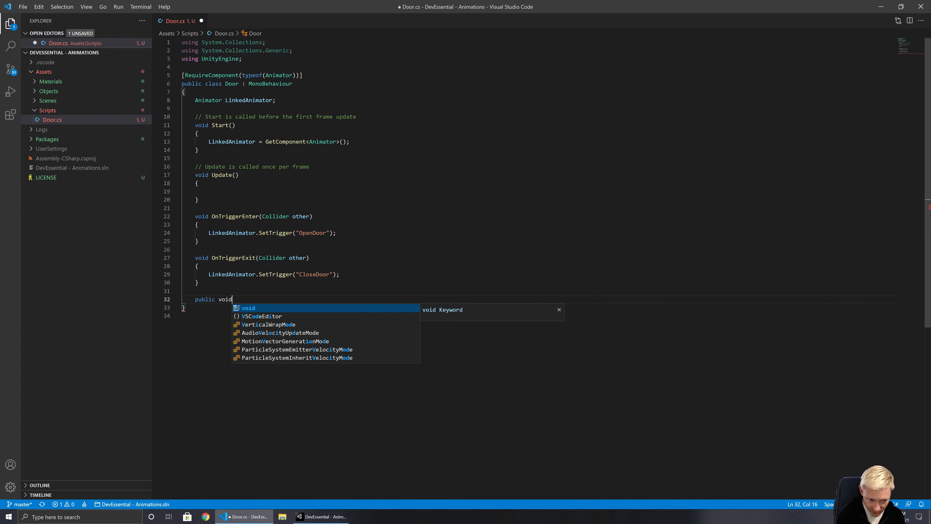
pyautogui.write(' OnLif')
pyautogui.press('BackSpace')
pyautogui.press('BackSpace')
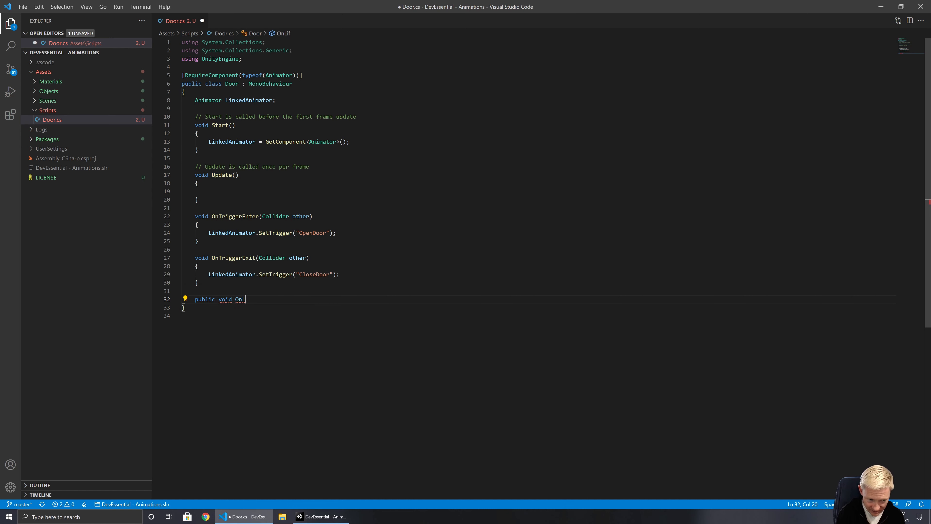
pyautogui.write('eftDoorSut')
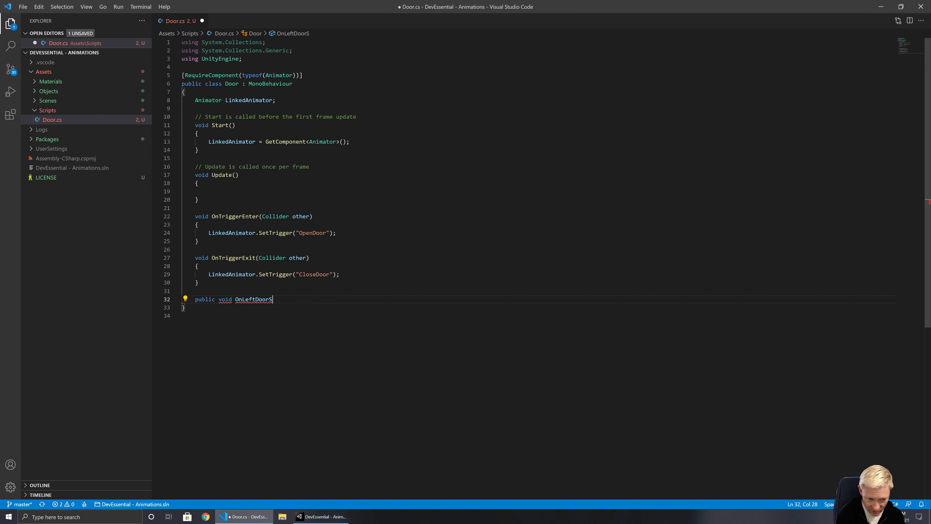
pyautogui.press('BackSpace')
pyautogui.press('BackSpace')
pyautogui.write('tuck()')
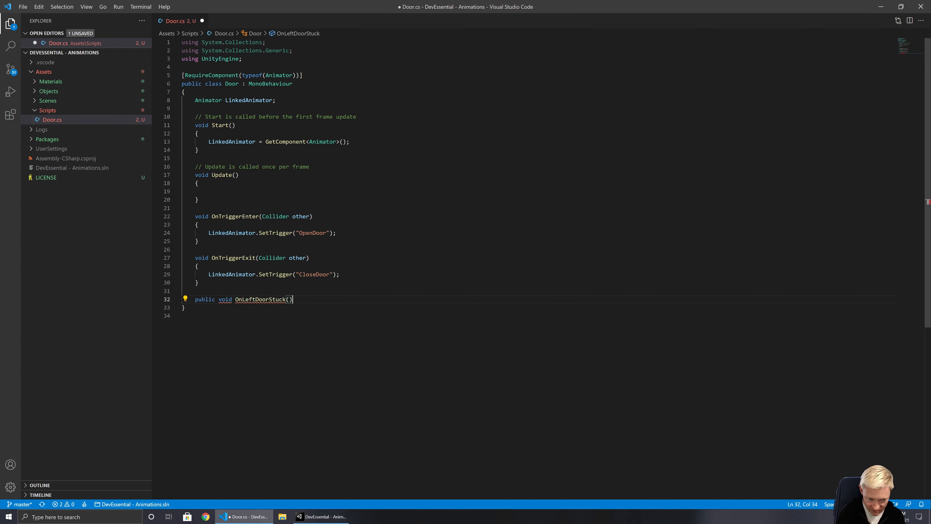
pyautogui.press('Return')
pyautogui.write('{')
pyautogui.press('Return')
# Insert an empty public void OnDoorOpen() method between OnTriggerExit and OnLeftDoorStuck
pyautogui.press('Up')
pyautogui.press('Up')
pyautogui.press('Up')
pyautogui.press('Up')
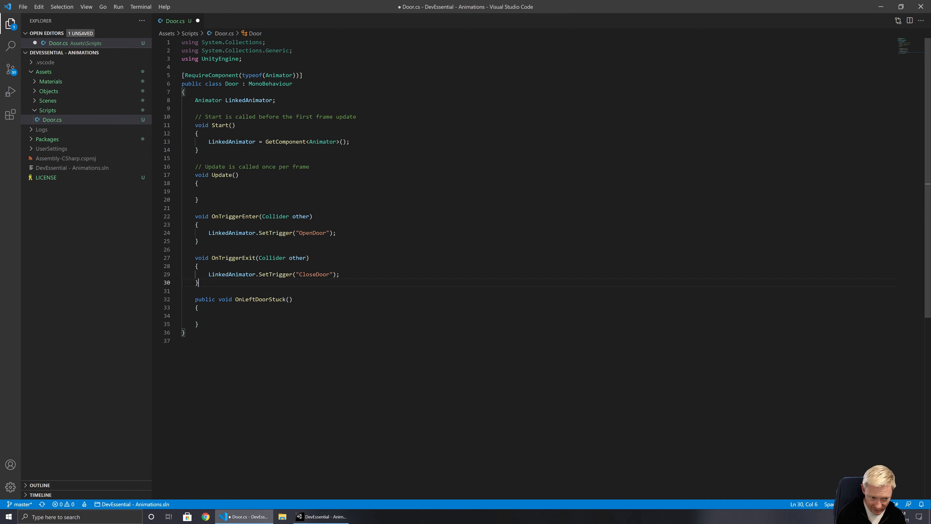
pyautogui.press('Return')
pyautogui.press('Return')
pyautogui.write('public vo')
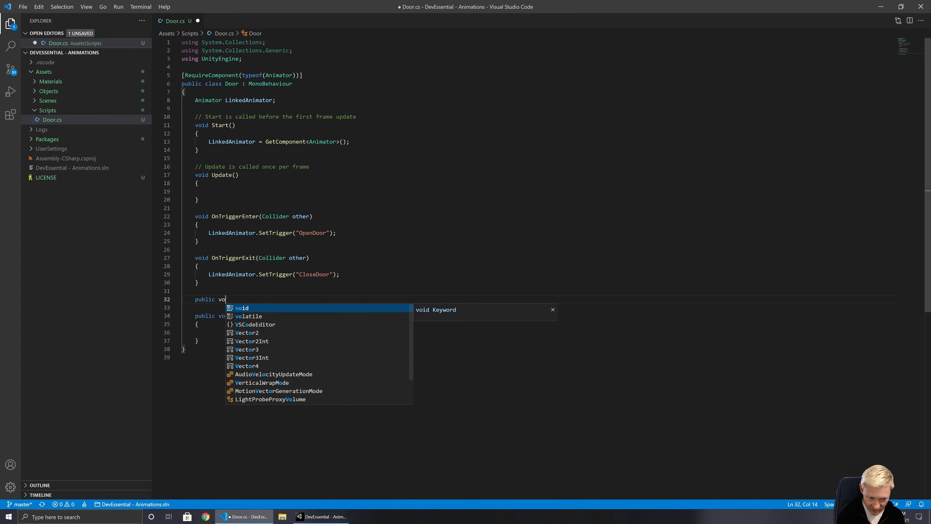
pyautogui.write('id OnDoorL')
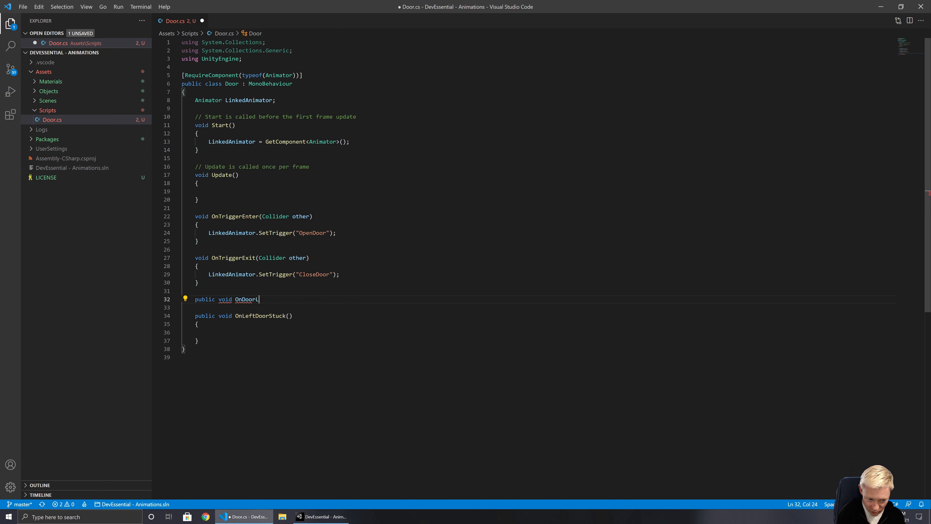
pyautogui.press('BackSpace')
pyautogui.write('Open()')
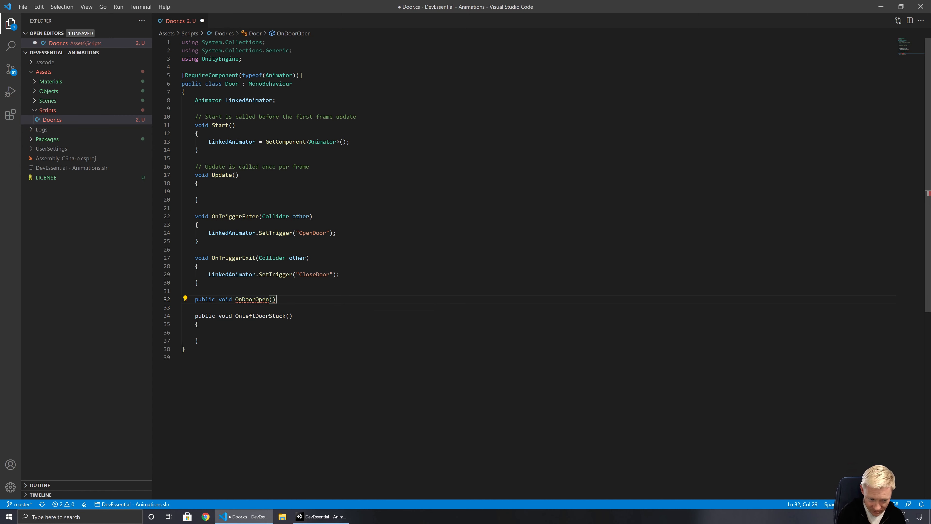
pyautogui.press('Return')
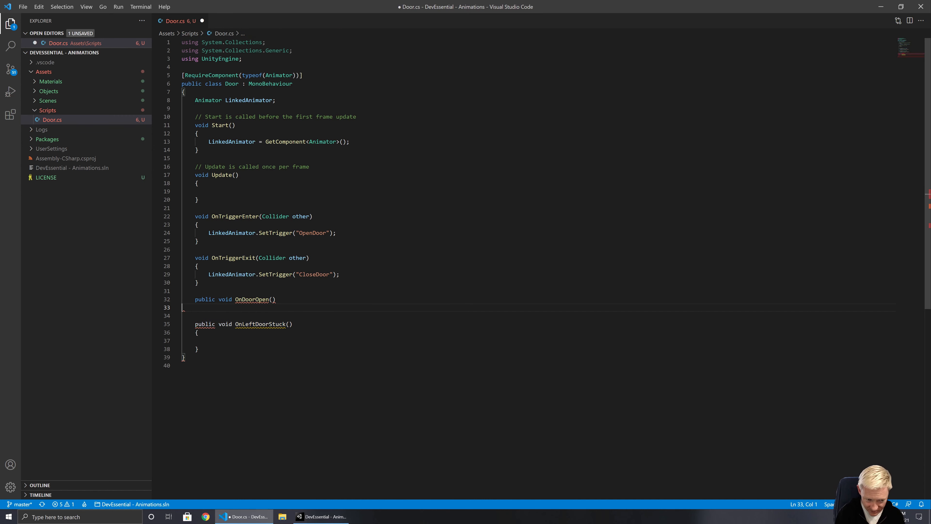
pyautogui.write('{')
pyautogui.press('Return')
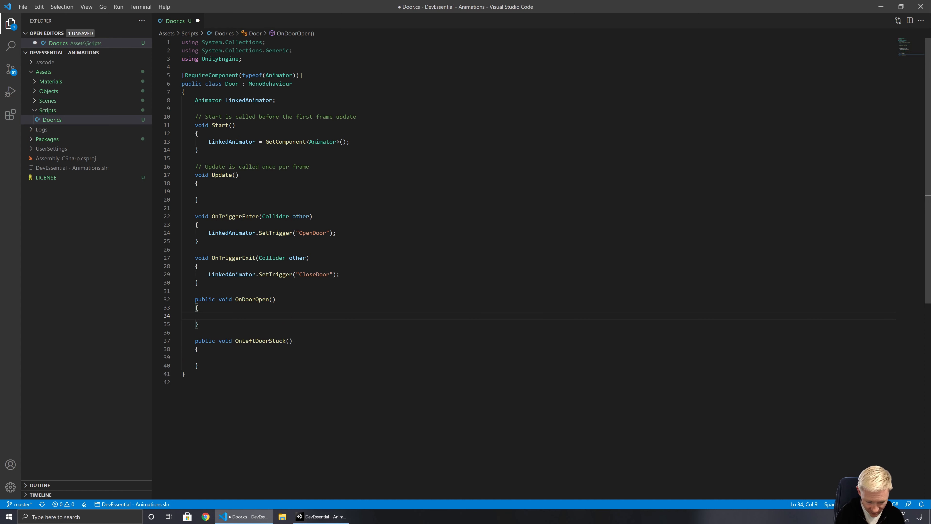
# Make OnDoorOpen log the message "OPEN THE DOOR!" with Debug.Log
pyautogui.write('Debug.Lo')
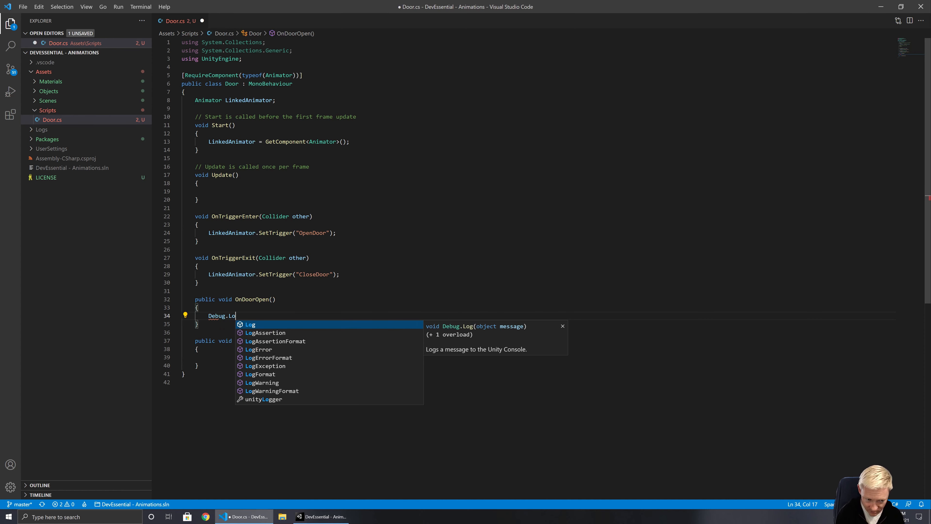
pyautogui.write('g("OPE')
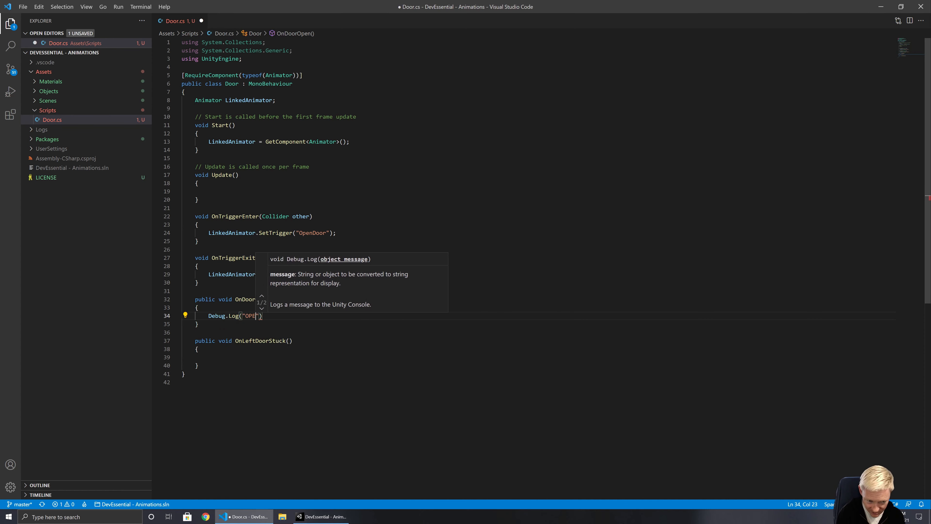
pyautogui.write('N THE DOOR!')
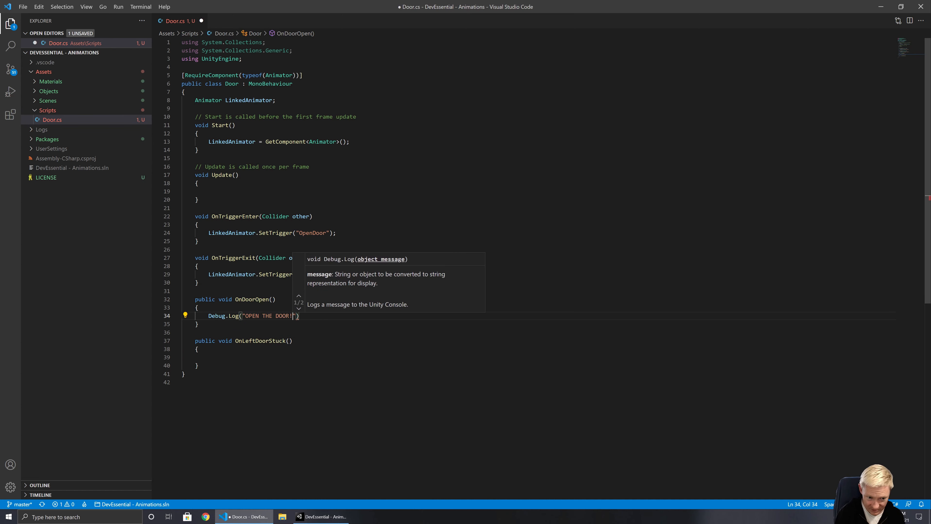
pyautogui.write('");')
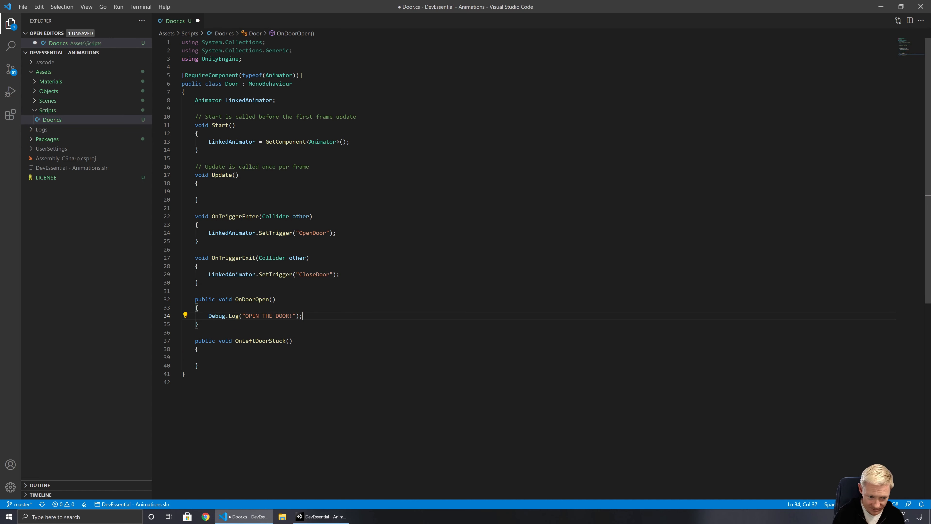
# Make OnLeftDoorStuck log "LEFT DOOR IS STUCK!" with Debug.Log and save the script
pyautogui.click(251, 358)
pyautogui.write('D')
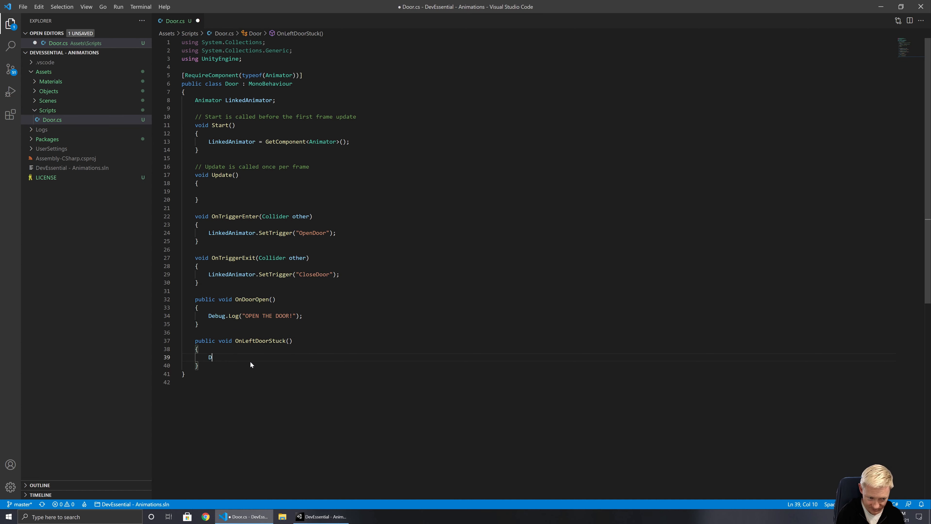
pyautogui.write('ebug.Log(')
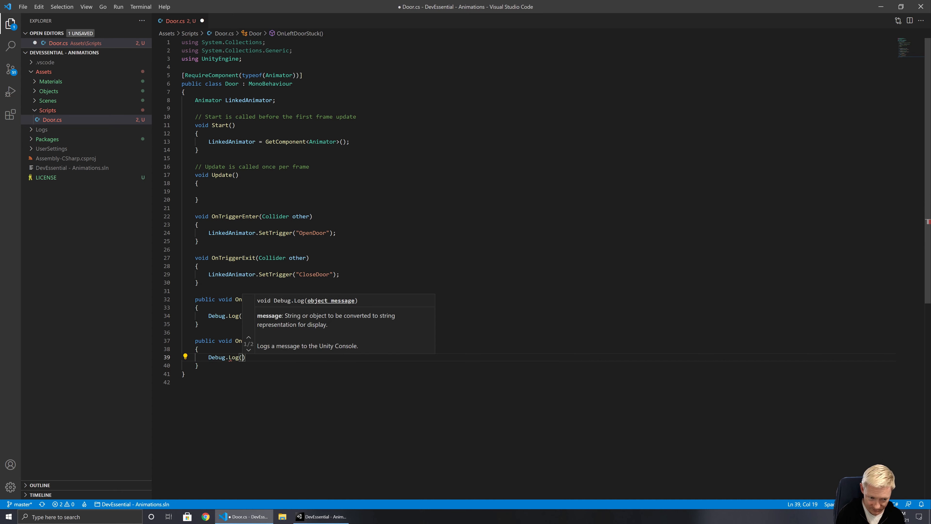
pyautogui.write('"')
pyautogui.write('LEFT DOOR IS')
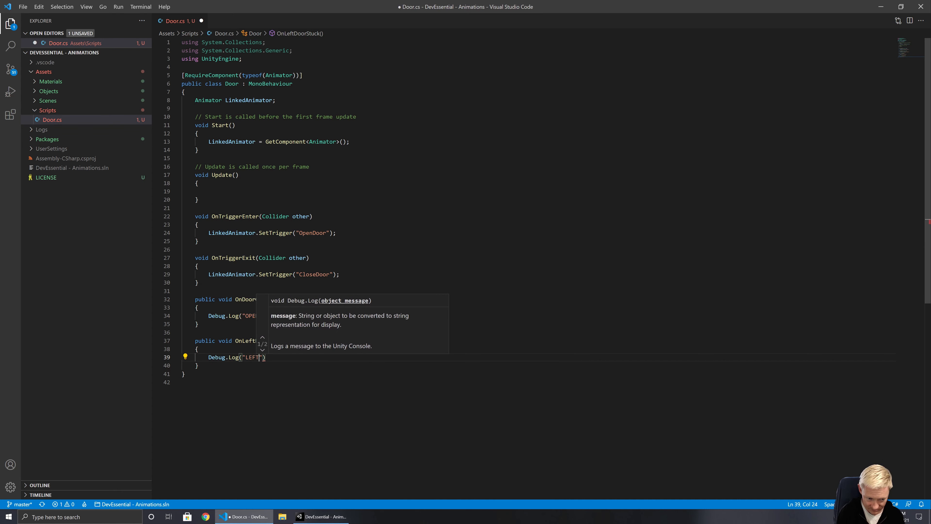
pyautogui.write(' STUCK')
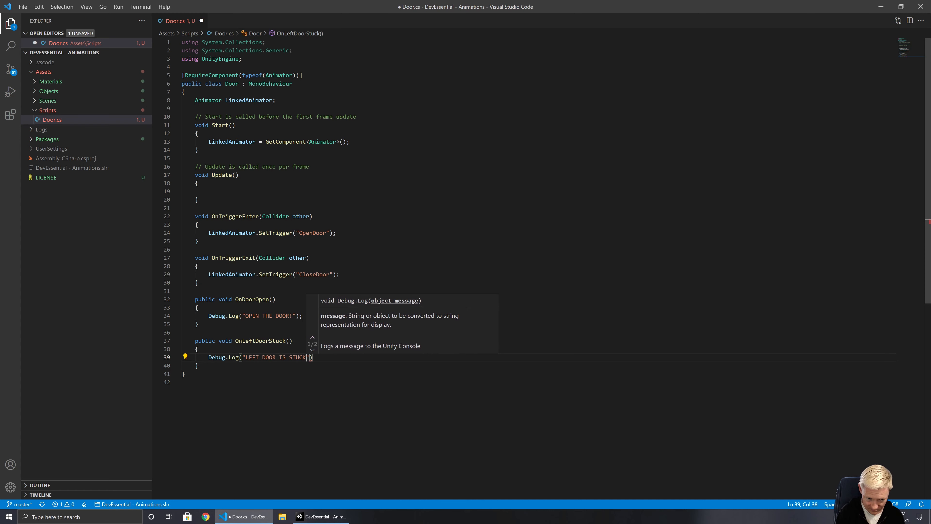
pyautogui.write('!");')
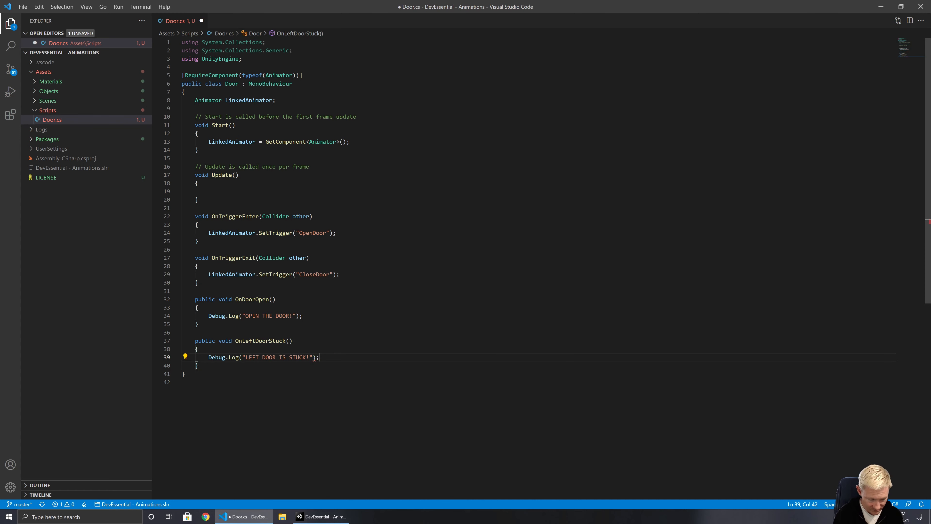
pyautogui.hotkey('ctrl', 's')
# Back in Unity, assign the OnLeftDoorStuck() function to the animation event in the Door's Anim_CloseDoor clip
pyautogui.hotkey('alt', 'Tab')
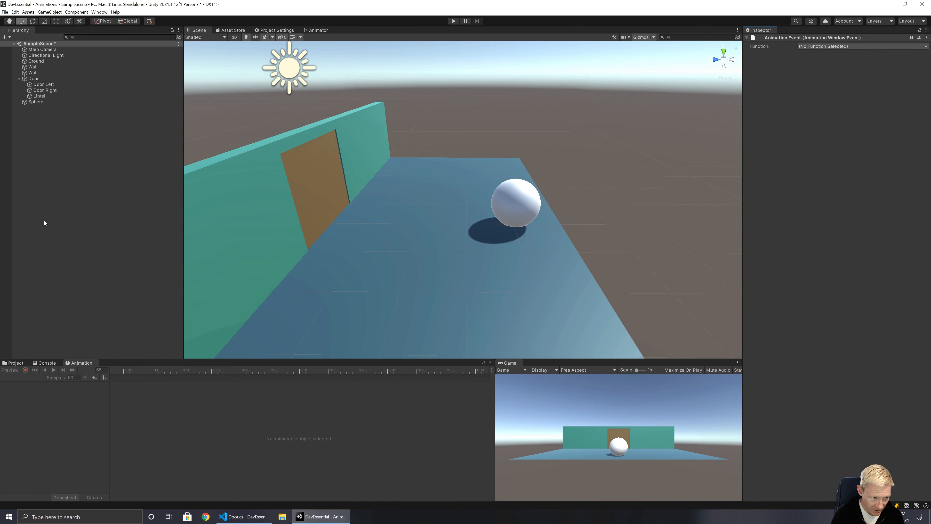
pyautogui.click(26, 78)
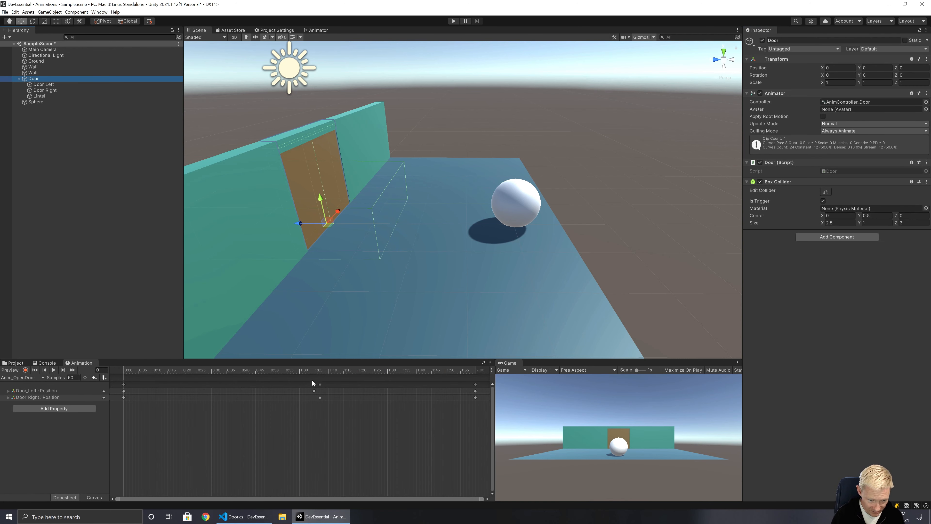
pyautogui.click(24, 377)
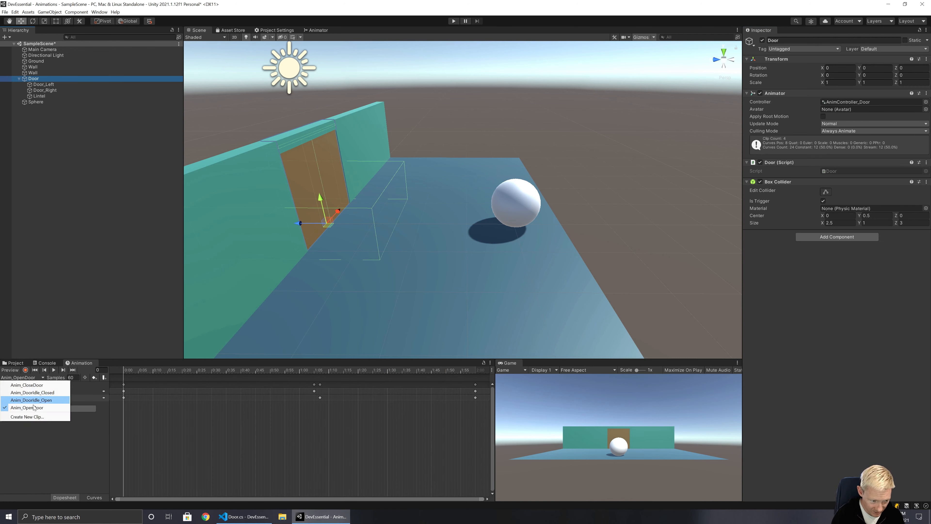
pyautogui.click(34, 407)
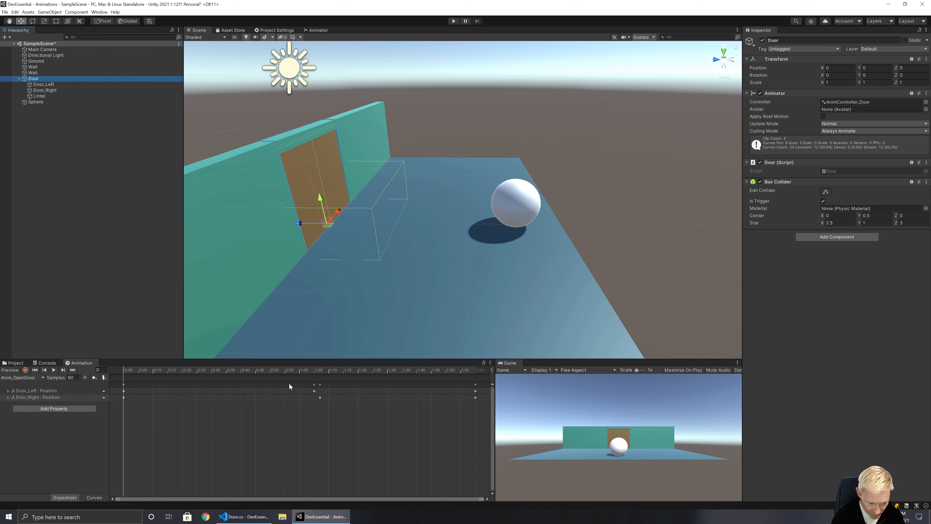
pyautogui.click(22, 378)
pyautogui.click(33, 388)
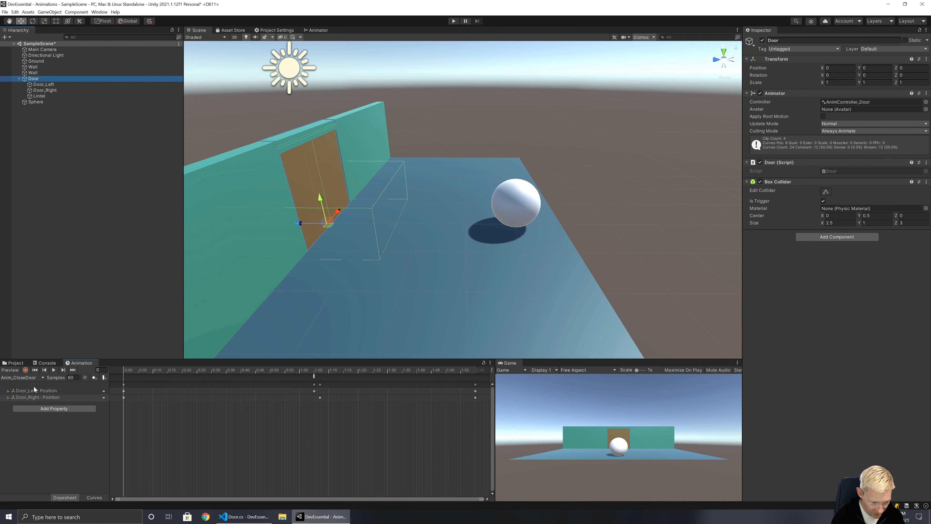
pyautogui.click(313, 377)
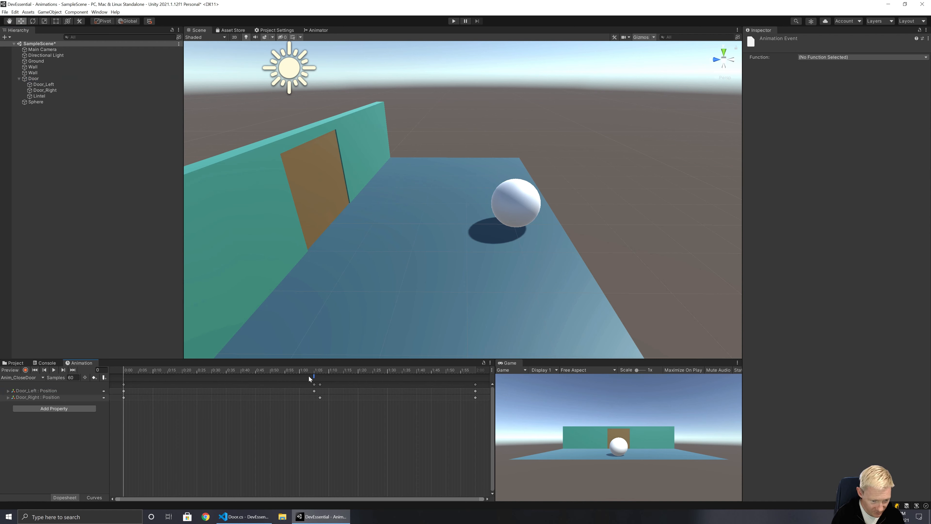
pyautogui.click(820, 57)
pyautogui.click(827, 87)
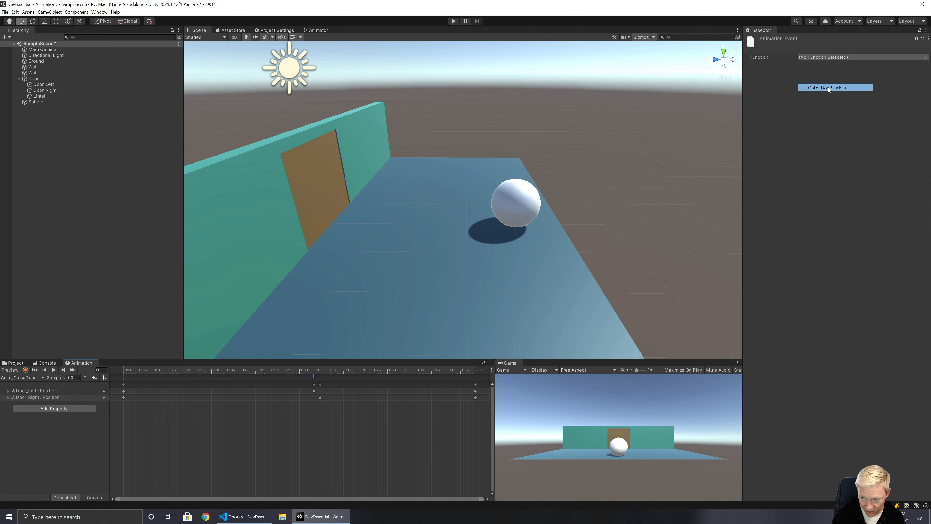
# In the Anim_OpenDoor clip, add an animation event at frame 65 that calls OnLeftDoorStuck()
pyautogui.click(30, 378)
pyautogui.click(28, 408)
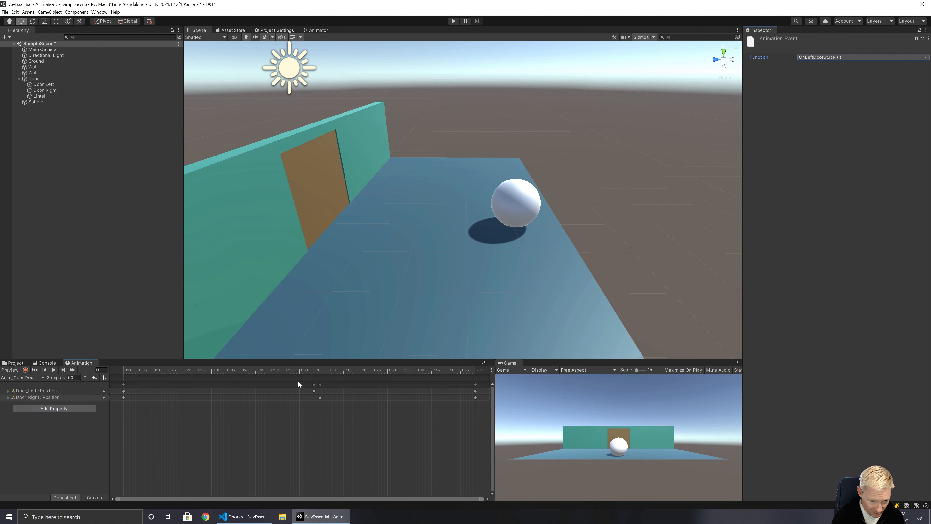
pyautogui.click(314, 371)
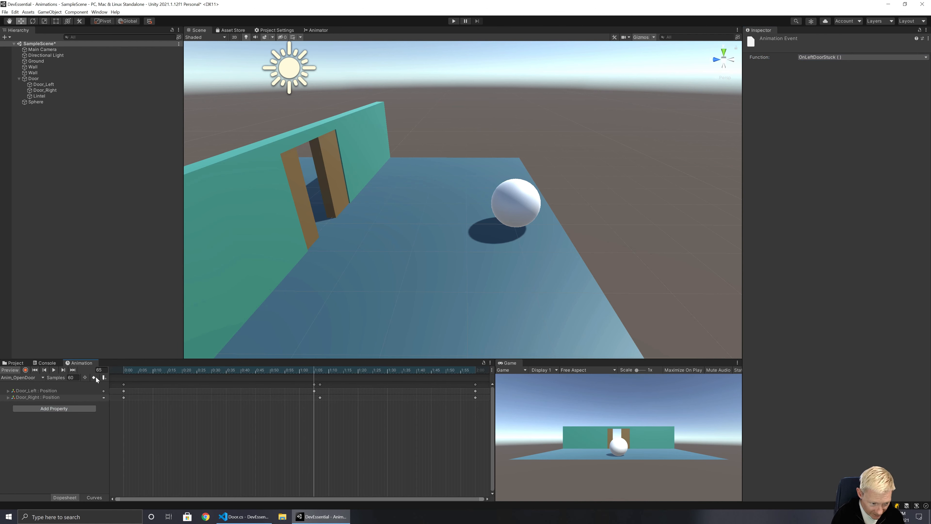
pyautogui.click(105, 377)
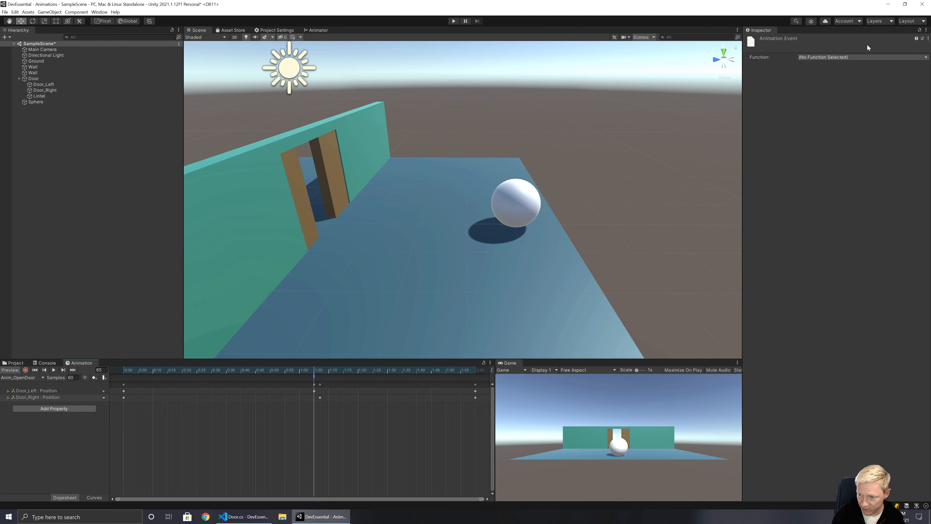
pyautogui.click(849, 56)
pyautogui.click(840, 88)
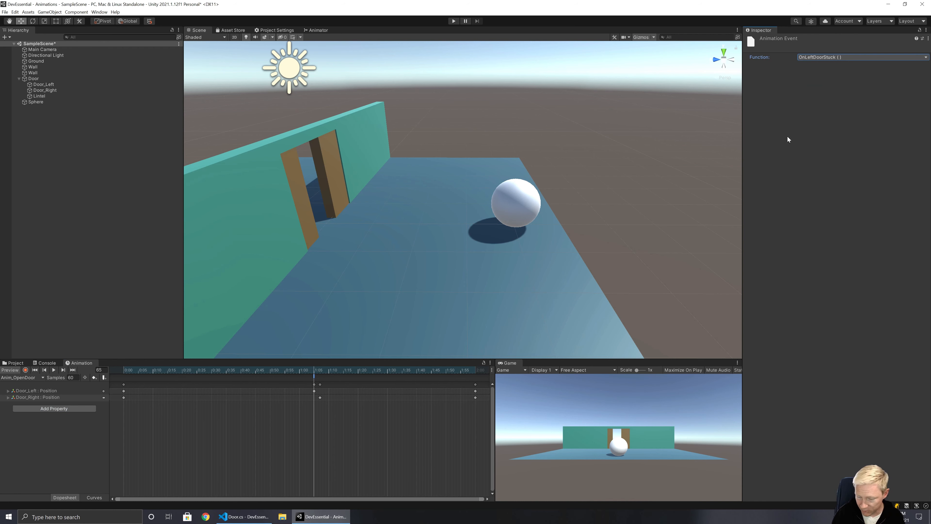
# Add another animation event at frame 0 of Anim_OpenDoor that calls OnDoorOpen()
pyautogui.click(129, 378)
pyautogui.click(124, 372)
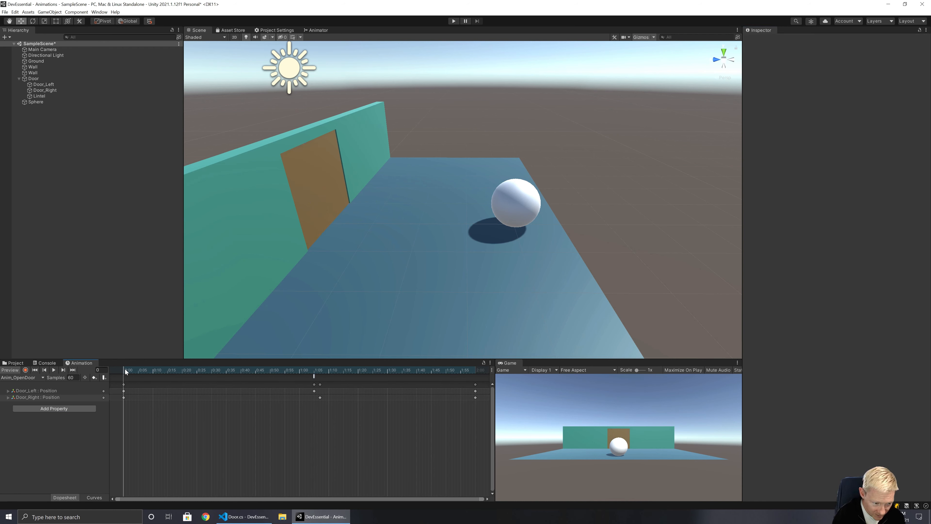
pyautogui.click(104, 377)
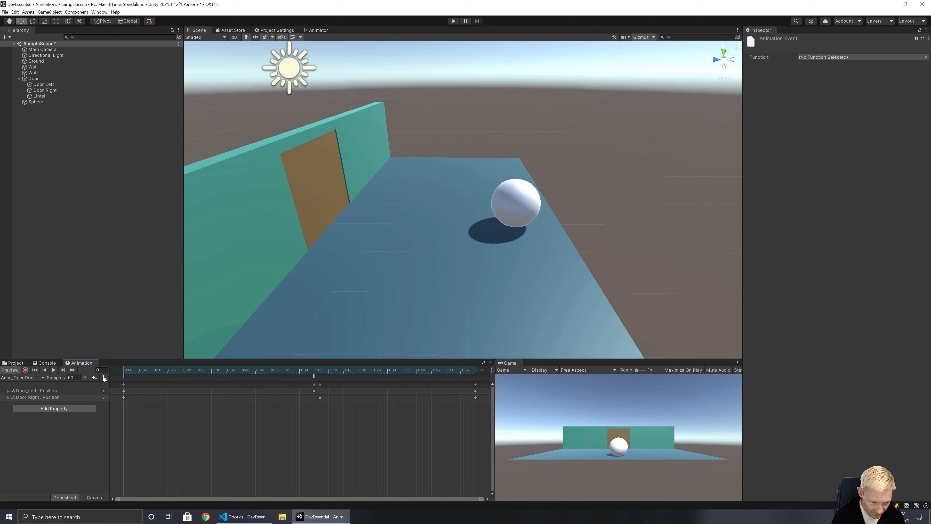
pyautogui.click(837, 57)
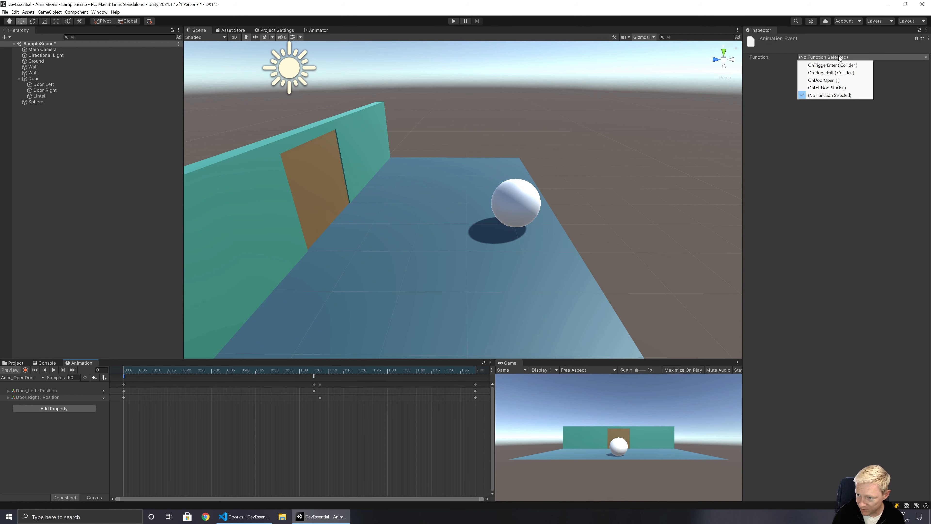
pyautogui.click(818, 80)
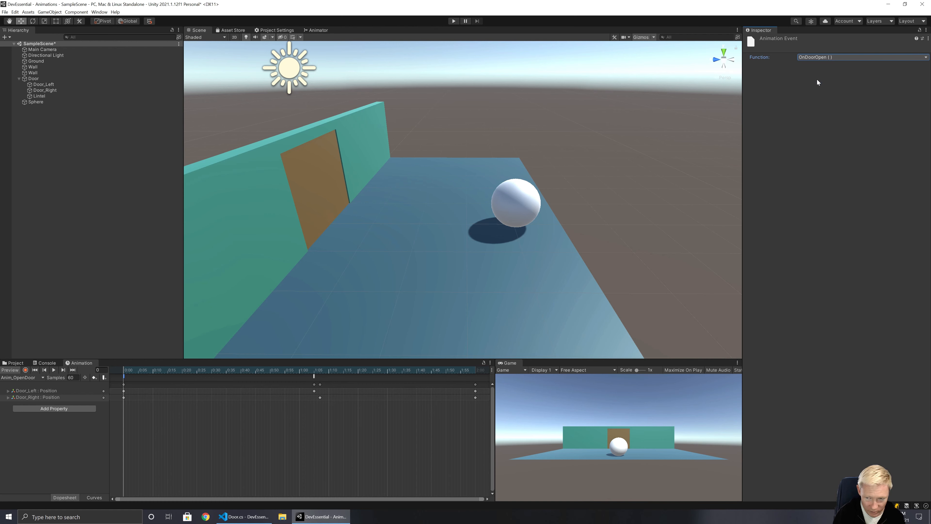
pyautogui.click(64, 428)
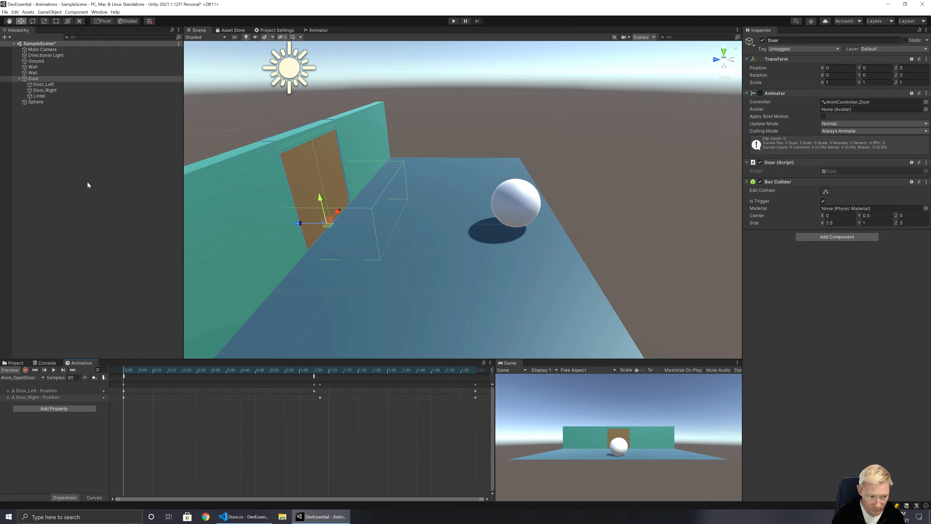
# Play-test the scene with the console shown, moving the sphere along Z up to the door and back, and stop playback
pyautogui.click(453, 21)
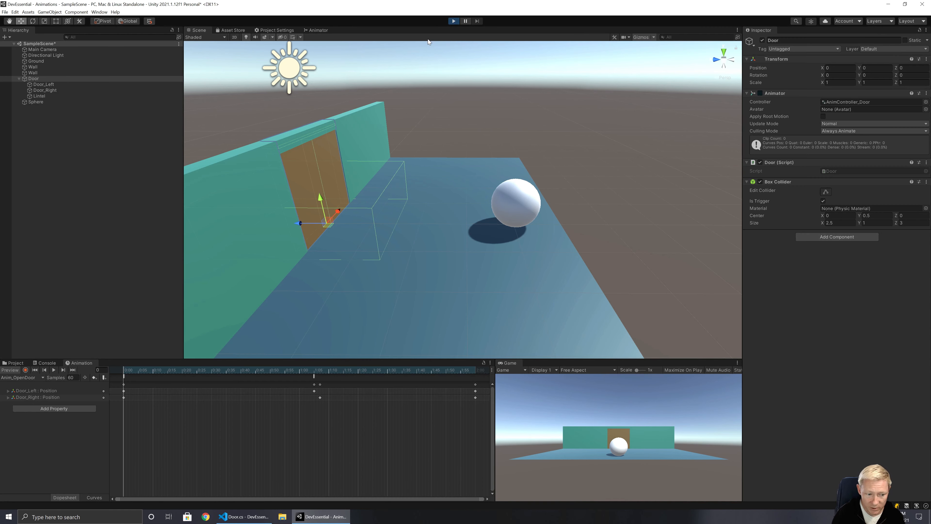
pyautogui.click(47, 362)
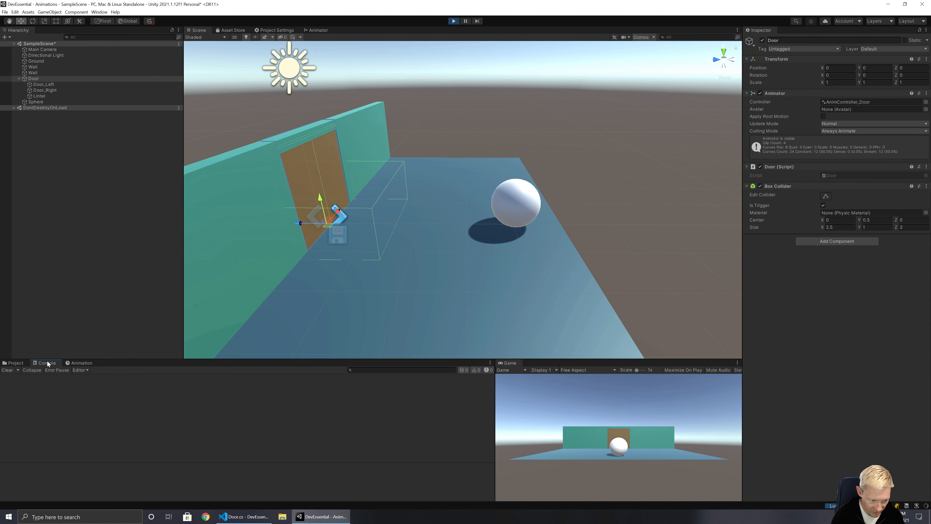
pyautogui.click(121, 102)
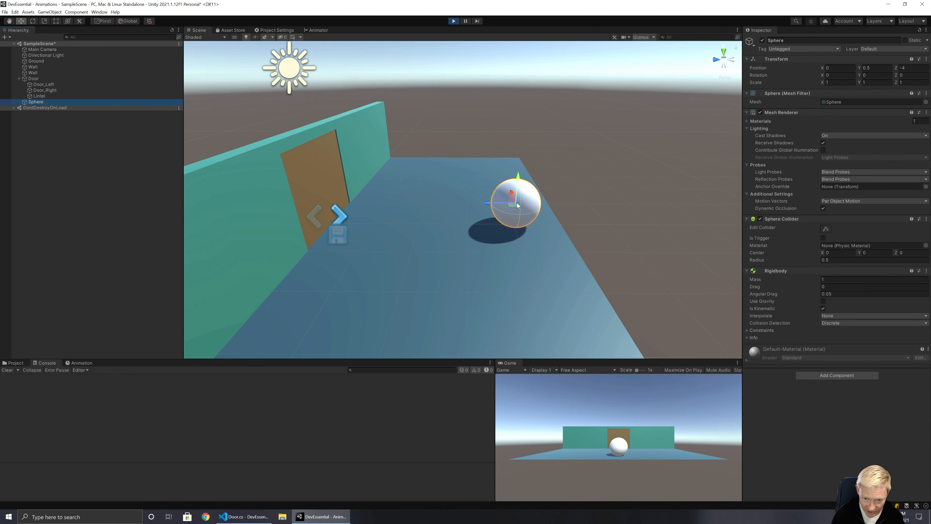
pyautogui.moveTo(488, 207); pyautogui.dragTo(349, 220)
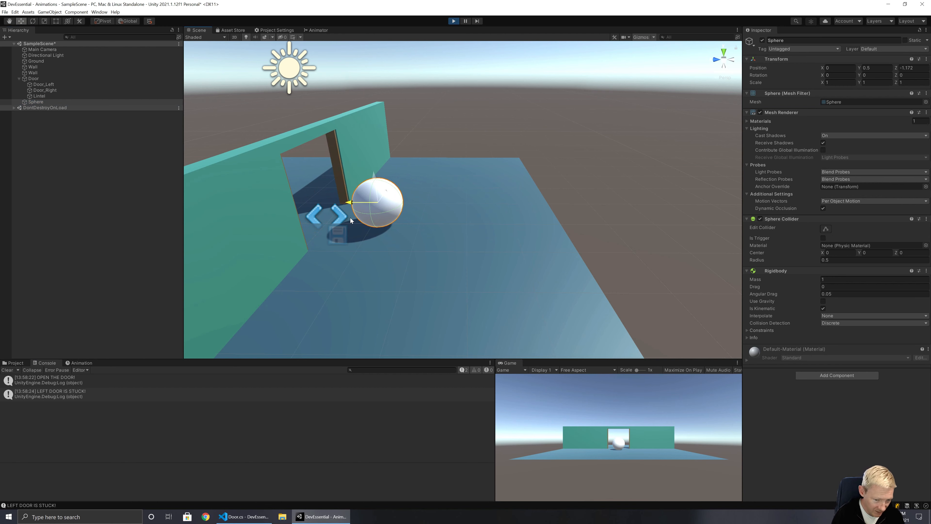
pyautogui.moveTo(349, 218); pyautogui.dragTo(483, 221)
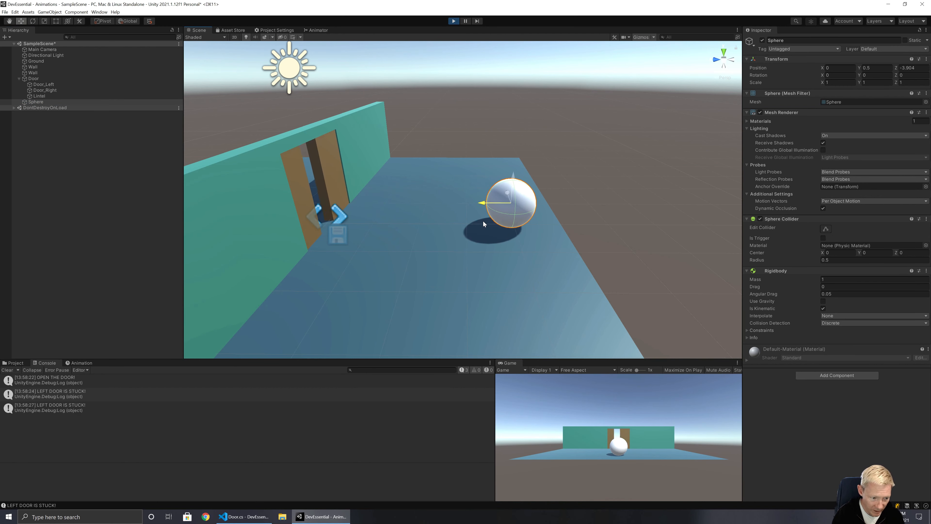
pyautogui.click(454, 22)
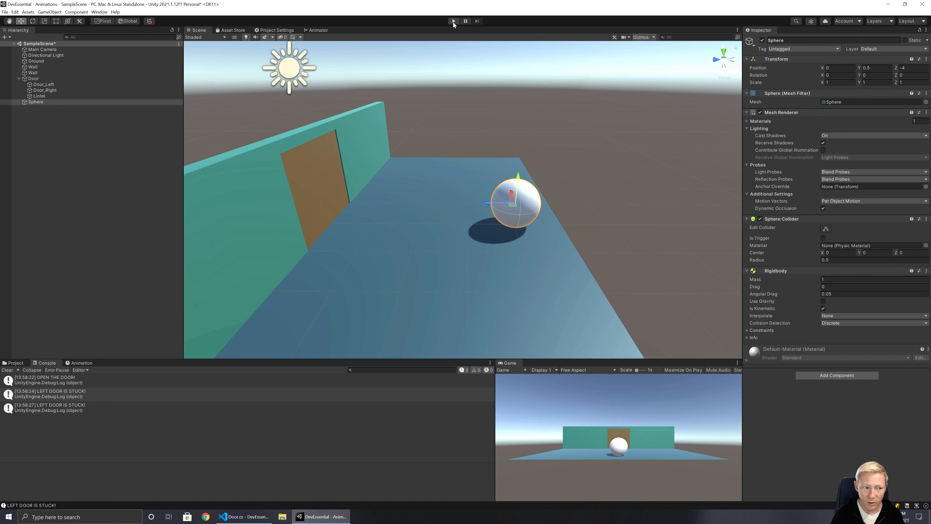
# Make the Door object a prefab in Assets/Objects/Door and place a second instance behind the wall at about Z 3.38
pyautogui.click(14, 362)
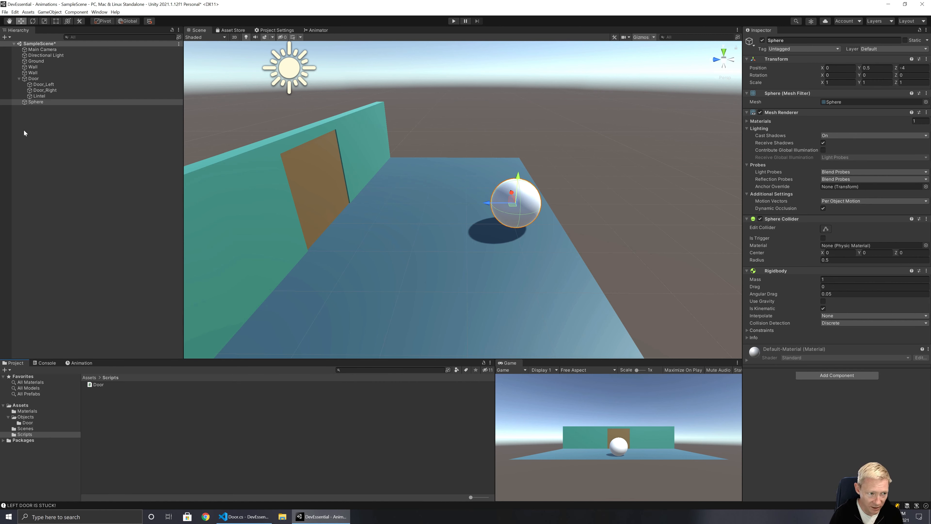
pyautogui.click(27, 422)
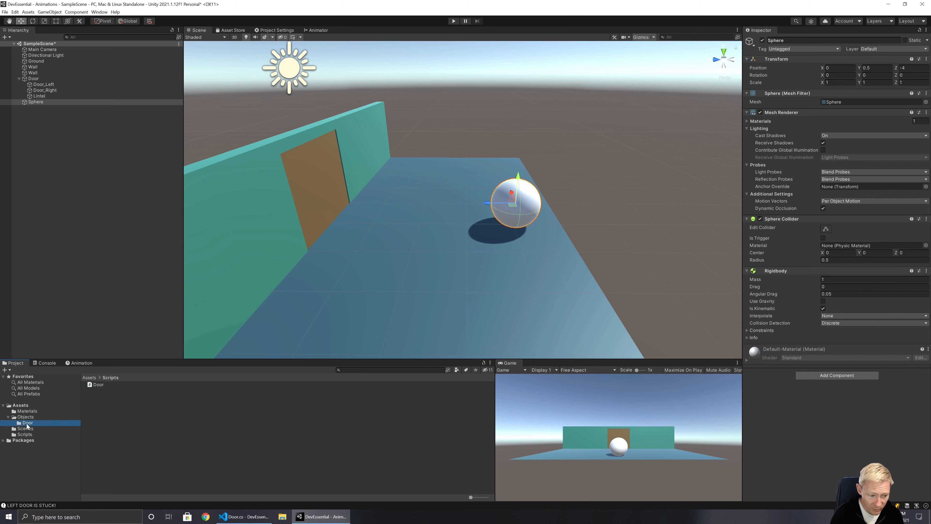
pyautogui.moveTo(31, 80); pyautogui.dragTo(128, 429)
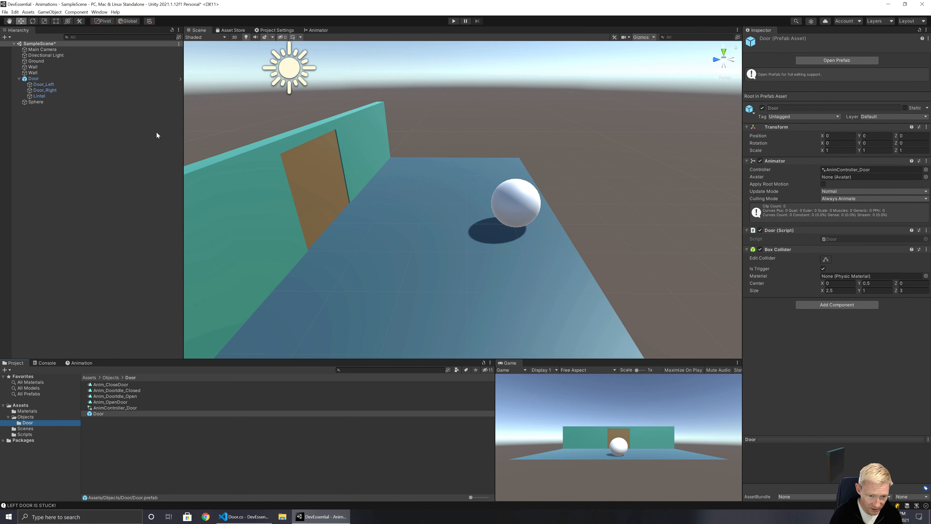
pyautogui.keyDown('alt'); pyautogui.moveTo(384, 279); pyautogui.dragTo(491, 268); pyautogui.keyUp('alt')
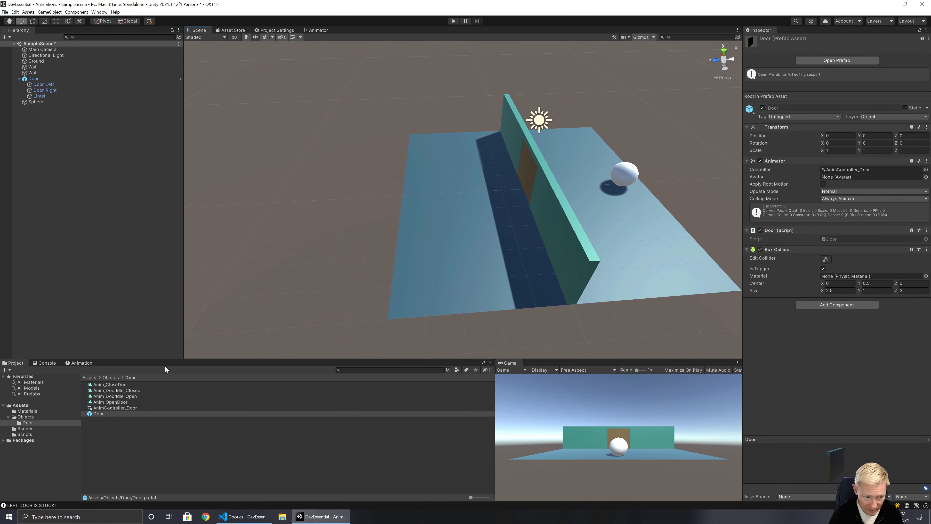
pyautogui.moveTo(97, 414); pyautogui.dragTo(441, 201)
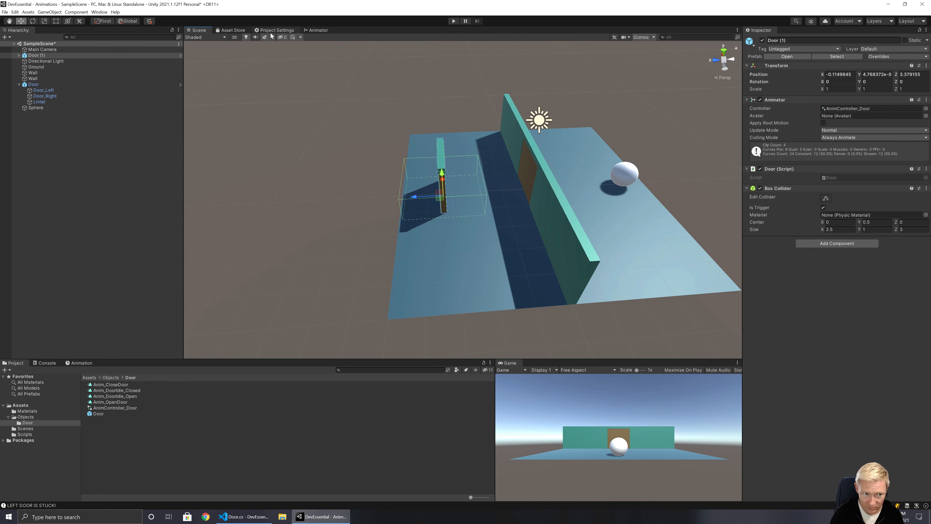
# Play-test the scene by moving the sphere along Z through both doors, and stop playback
pyautogui.click(38, 102)
pyautogui.click(36, 108)
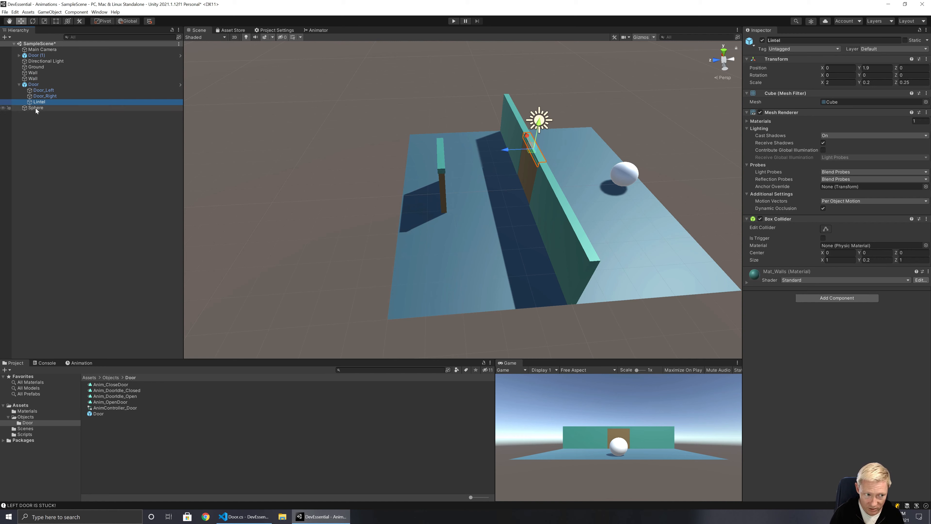
pyautogui.click(453, 21)
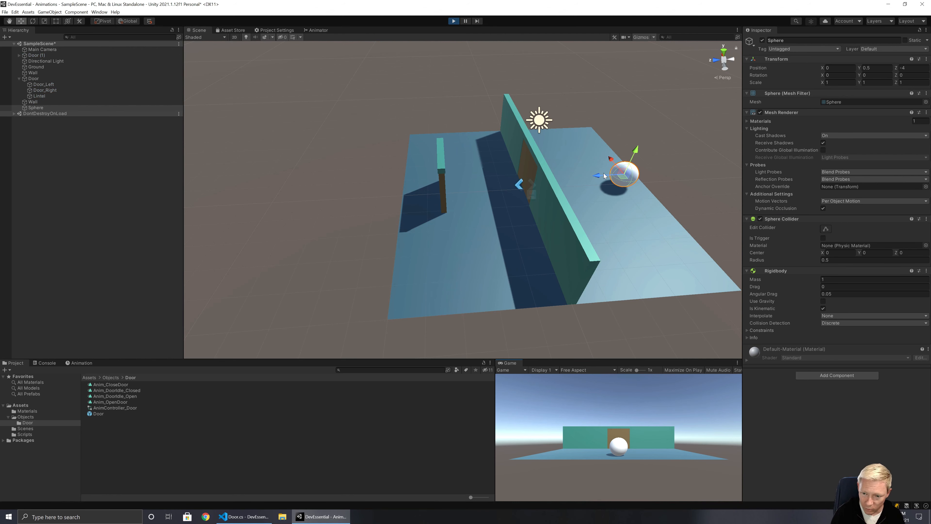
pyautogui.moveTo(603, 175); pyautogui.dragTo(369, 190)
pyautogui.click(454, 21)
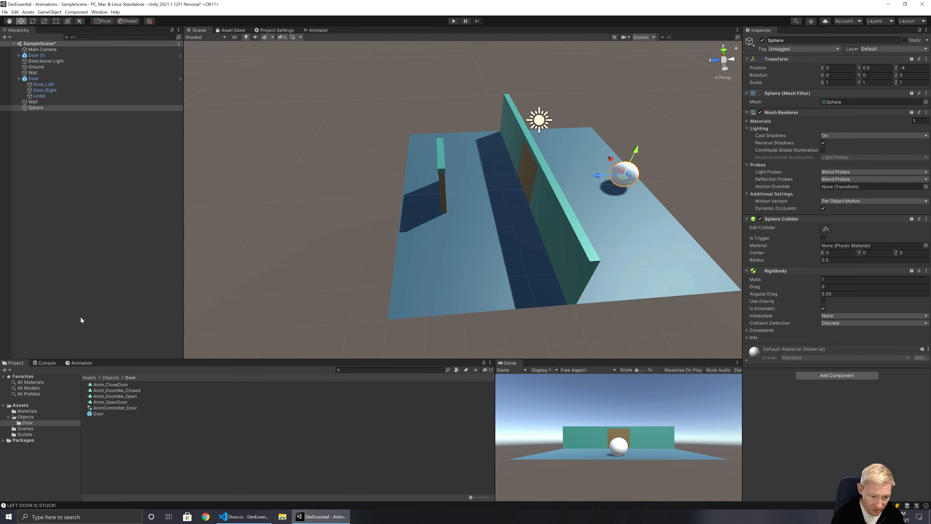
pyautogui.click(245, 516)
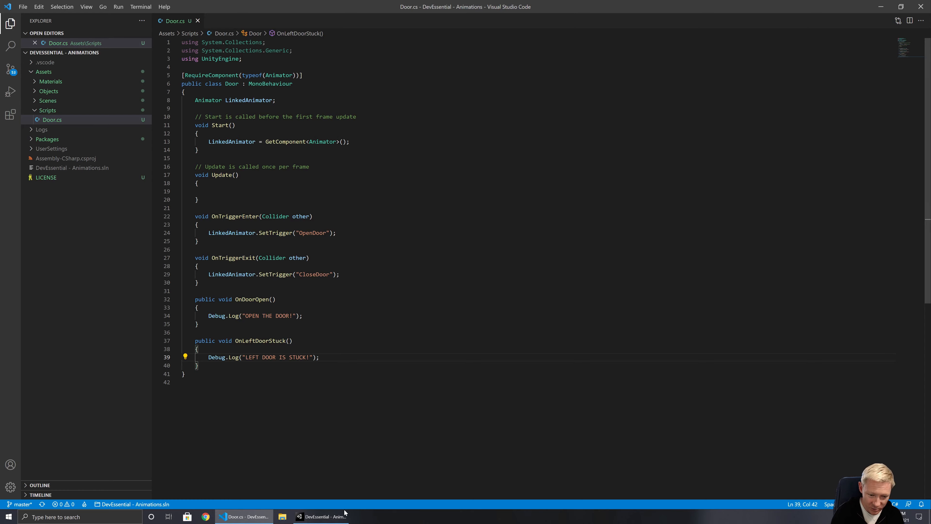
pyautogui.click(345, 513)
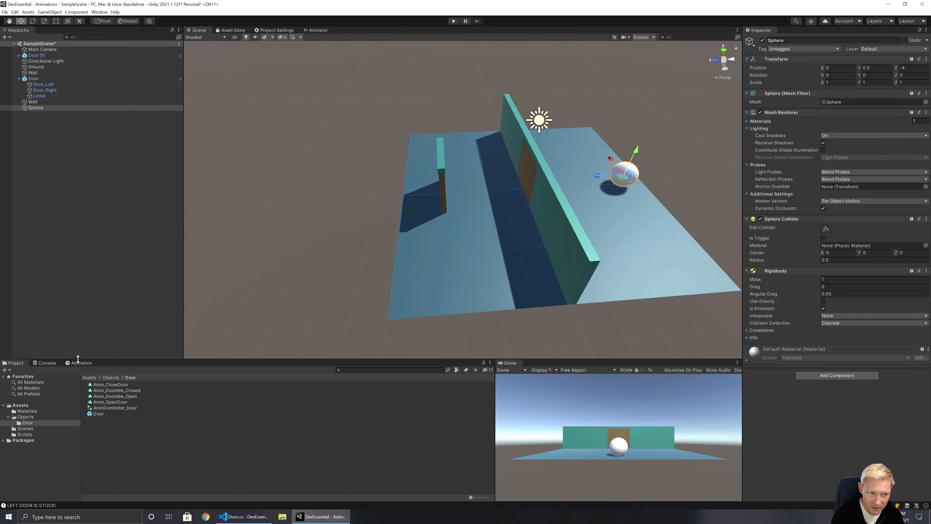
# Add a float parameter named DoorSpeed to the door's animator controller and set its default value to 1
pyautogui.click(317, 30)
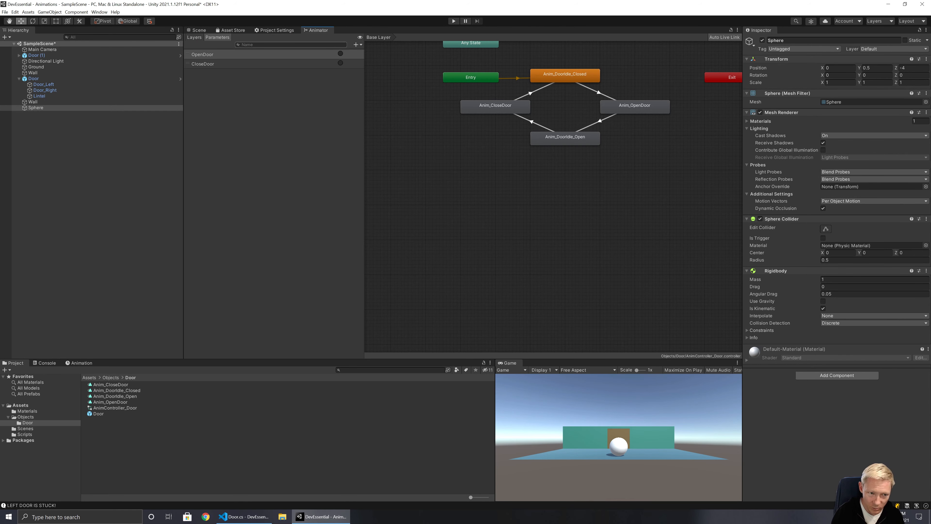
pyautogui.click(357, 45)
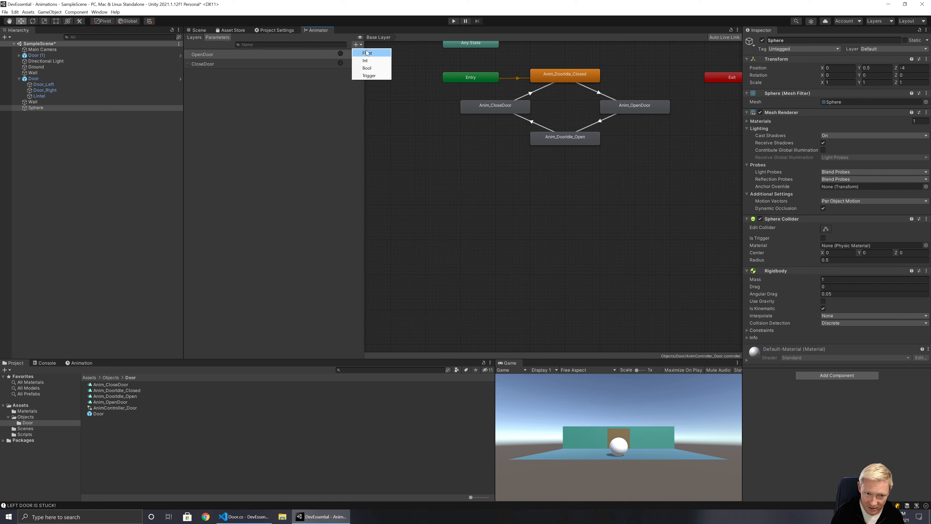
pyautogui.click(367, 53)
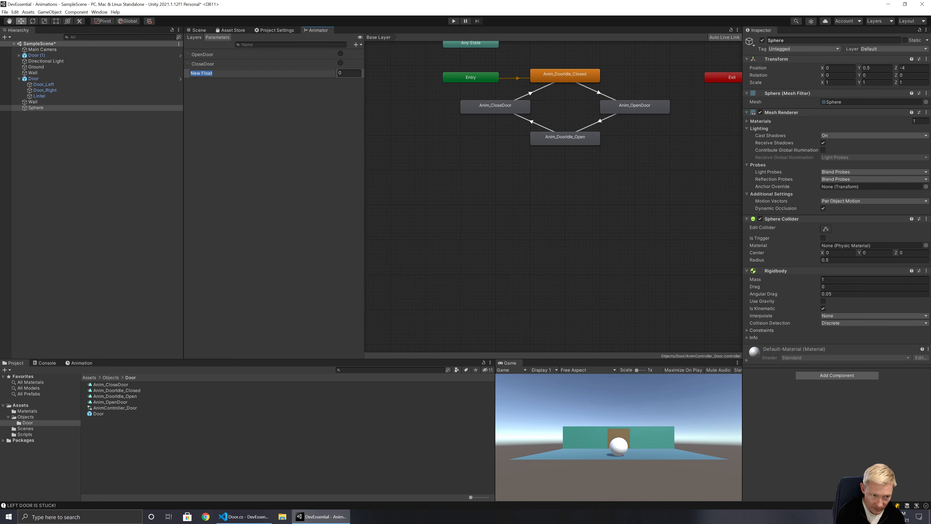
pyautogui.write('Op')
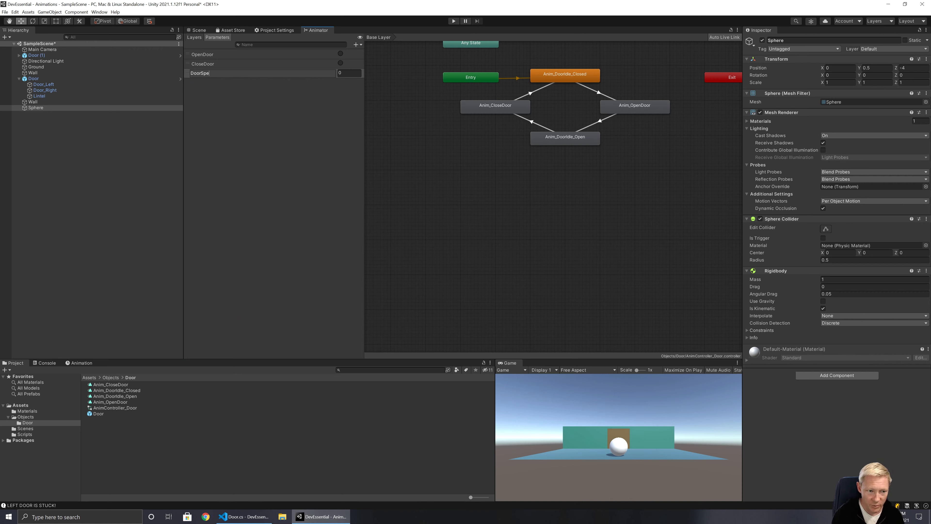
pyautogui.write('orSpeed')
pyautogui.press('Return')
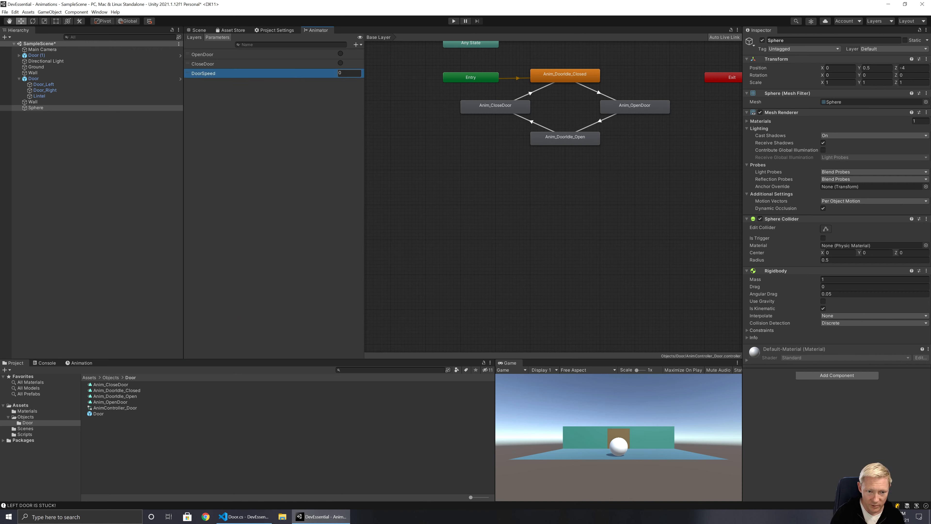
pyautogui.click(343, 72)
pyautogui.write('1')
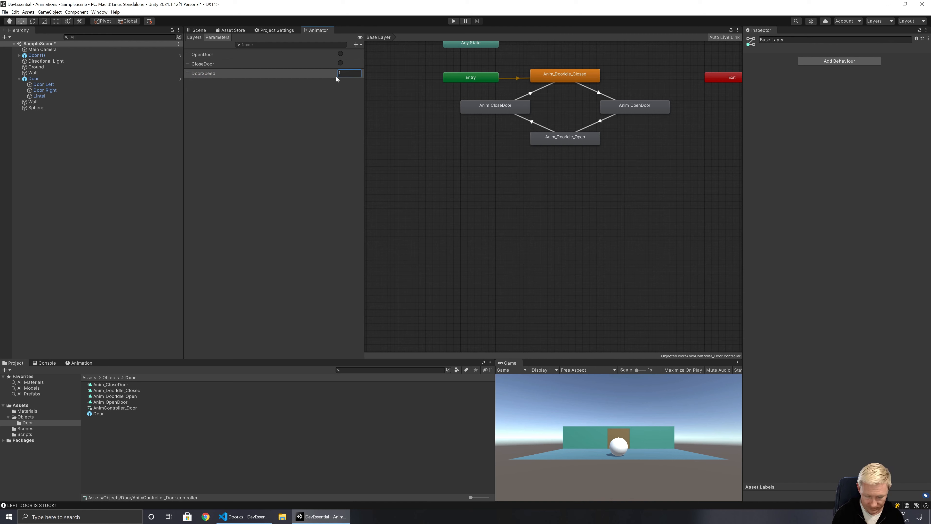
pyautogui.click(324, 65)
pyautogui.click(318, 72)
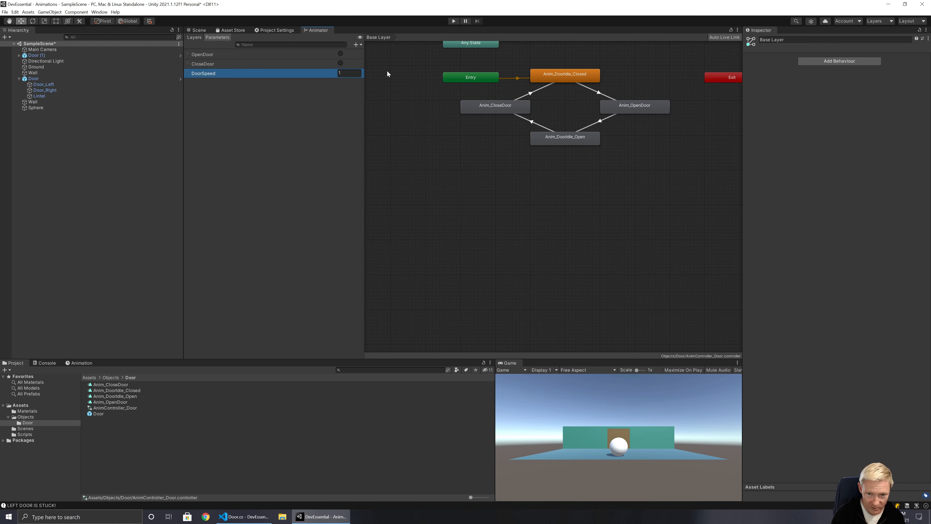
pyautogui.click(582, 74)
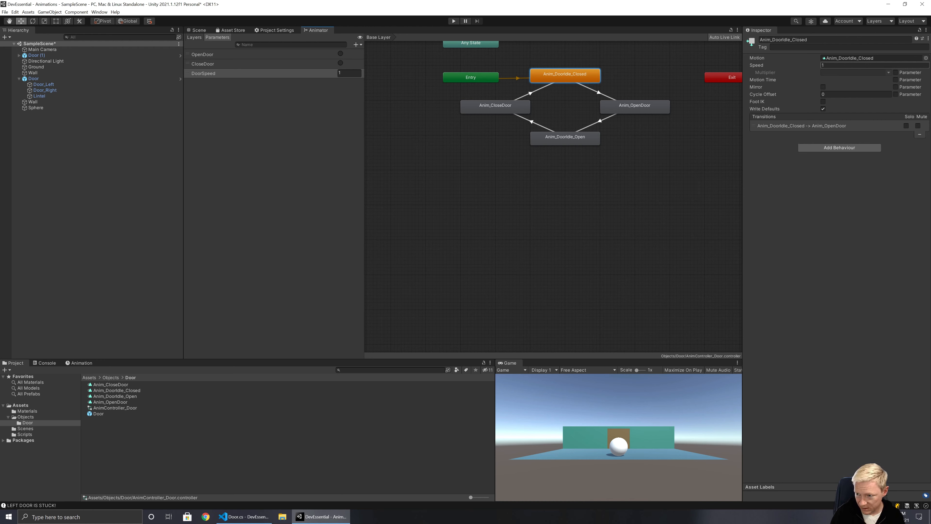
pyautogui.click(895, 72)
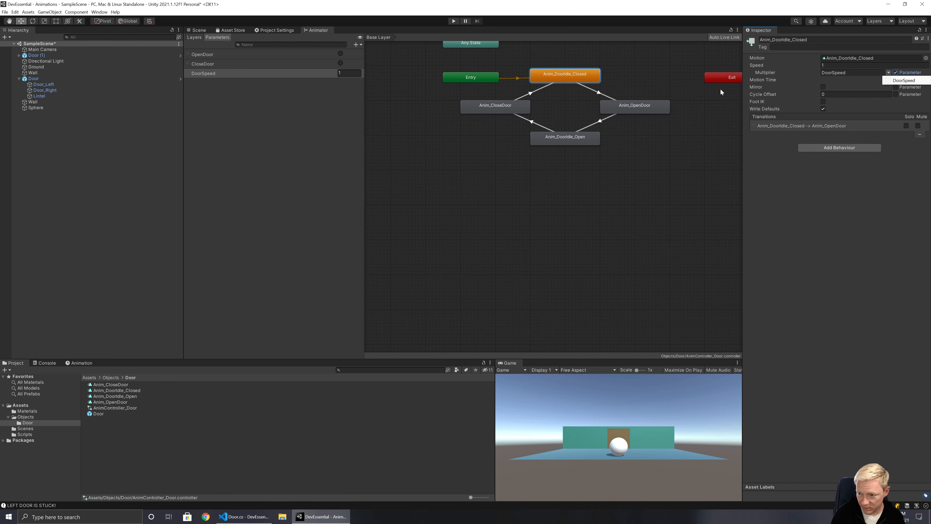
pyautogui.click(895, 72)
# Enable the DoorSpeed parameter as the speed multiplier for the Anim_OpenDoor and Anim_CloseDoor states
pyautogui.click(641, 109)
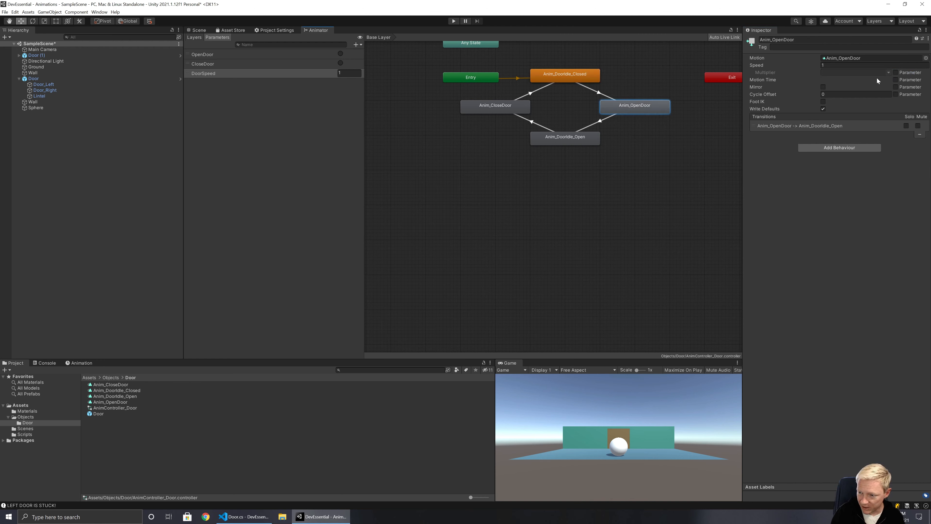
pyautogui.click(895, 73)
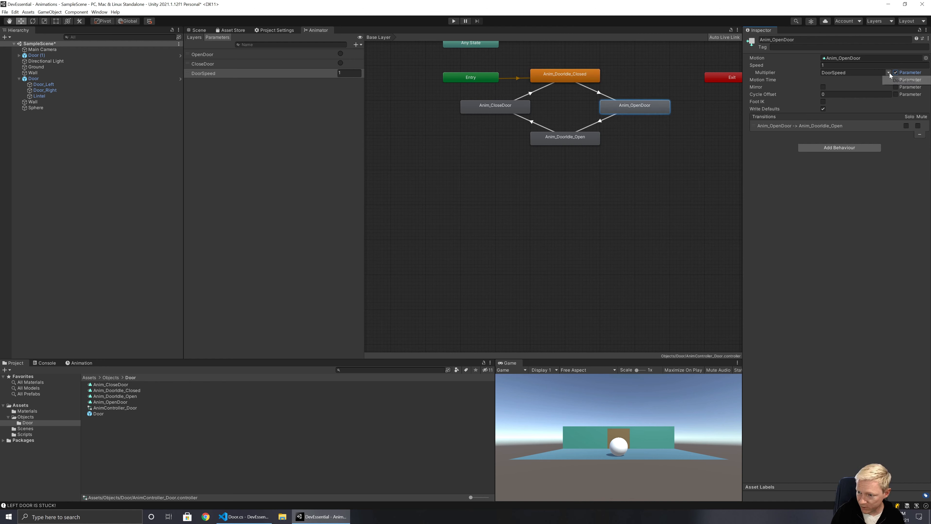
pyautogui.click(495, 106)
pyautogui.click(895, 72)
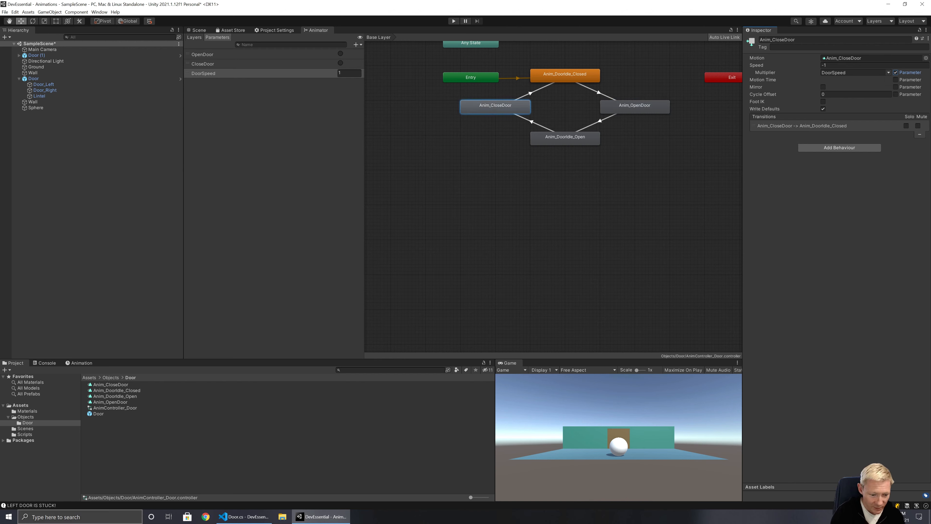
# Switch to Visual Studio Code and declare a [SerializeField] float SpeedMultiplier = 1f above the LinkedAnimator field in Door.cs
pyautogui.click(245, 516)
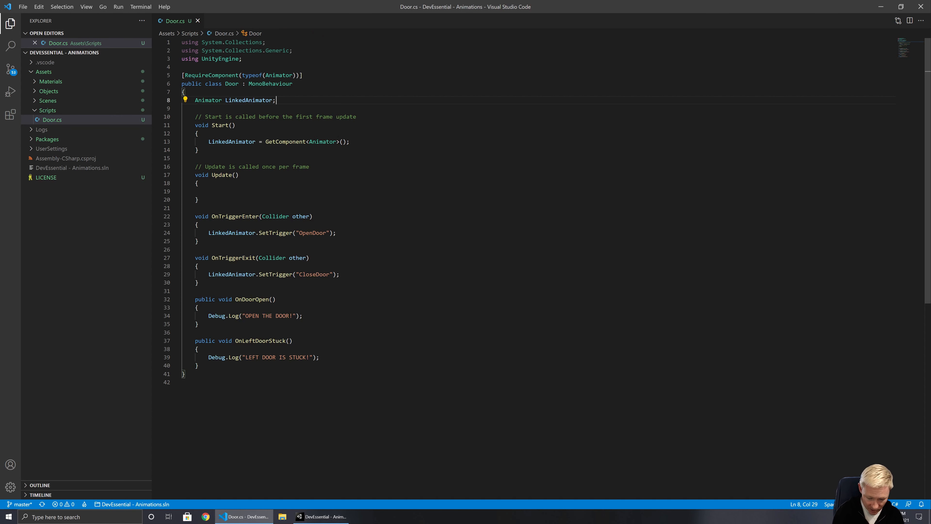
pyautogui.press('Return')
pyautogui.press('BackSpace')
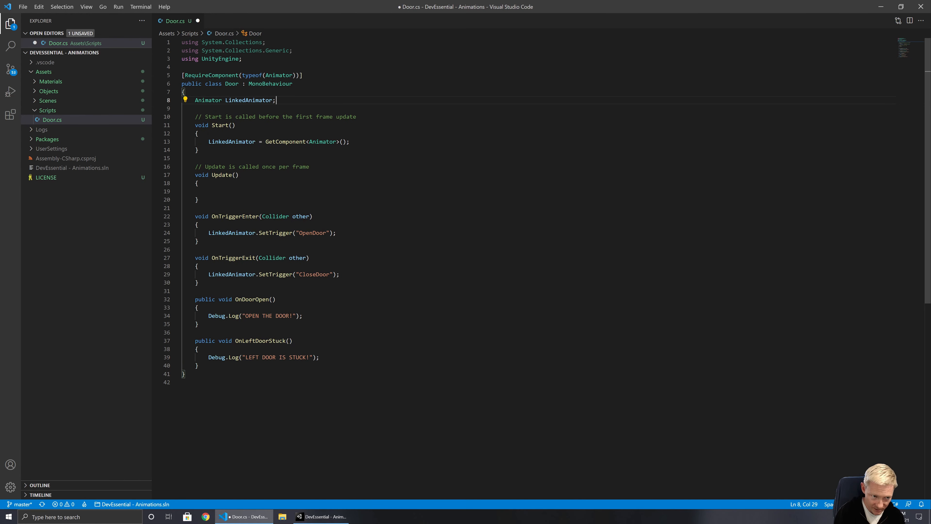
pyautogui.press('Up')
pyautogui.press('Return')
pyautogui.write('[Ser')
pyautogui.press('Tab')
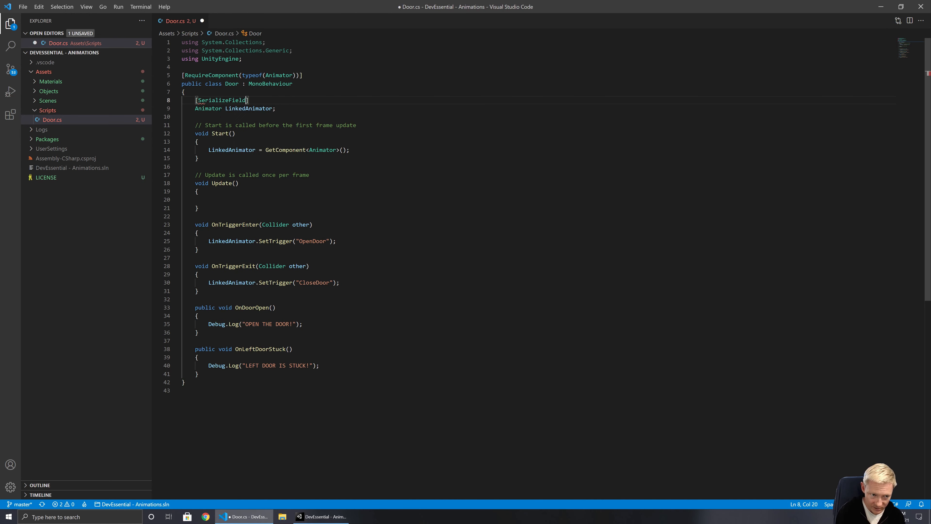
pyautogui.write('] float ')
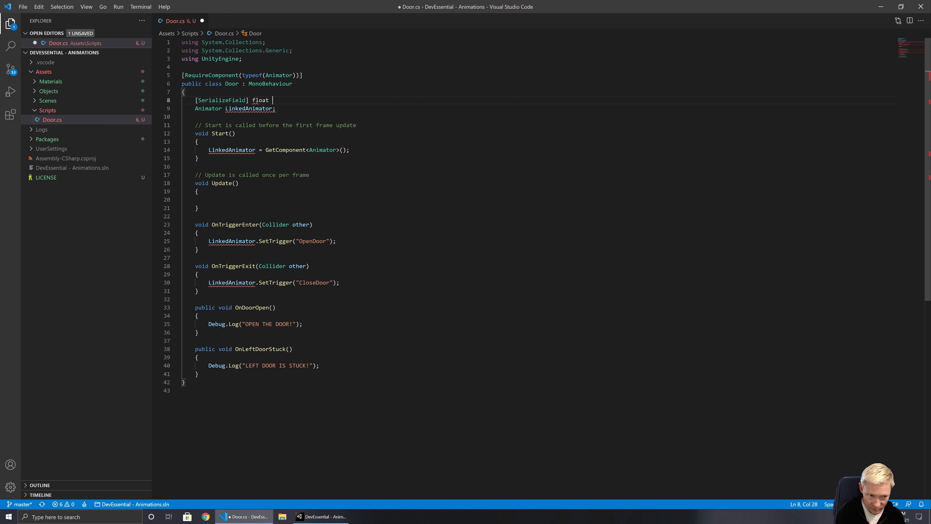
pyautogui.write('S')
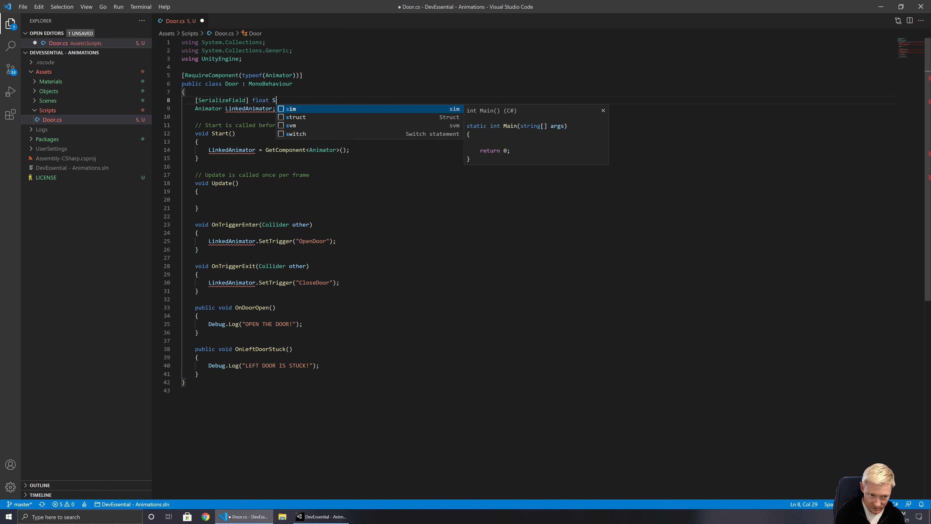
pyautogui.write('peedMu')
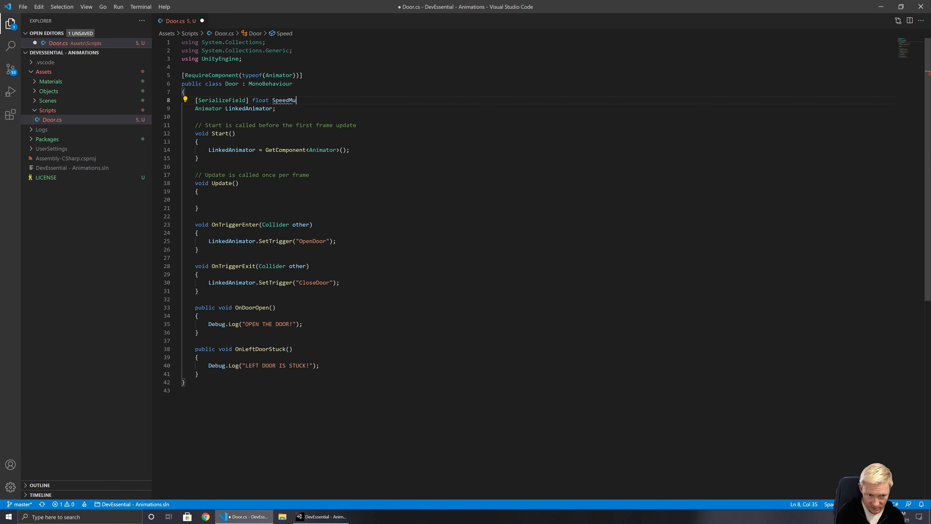
pyautogui.write('ltiplier = 1f;')
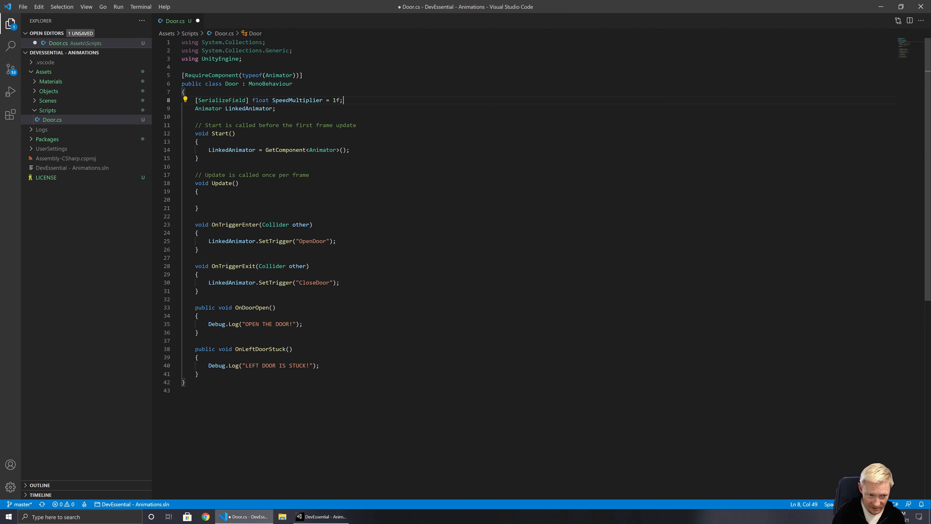
# Add a [Range(0f, 2f)] attribute to the SpeedMultiplier field declaration
pyautogui.click(252, 100)
pyautogui.write('[Rang')
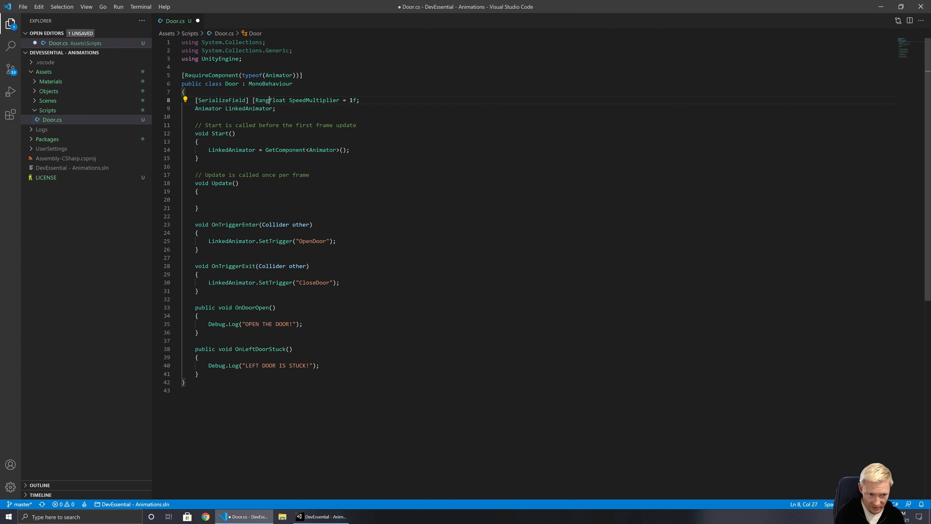
pyautogui.write('e(0f, ')
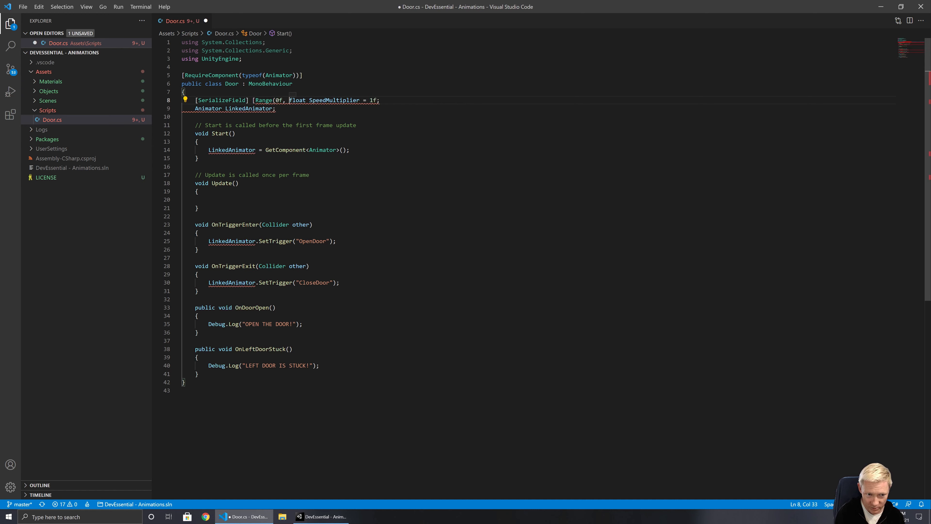
pyautogui.write('2f)]')
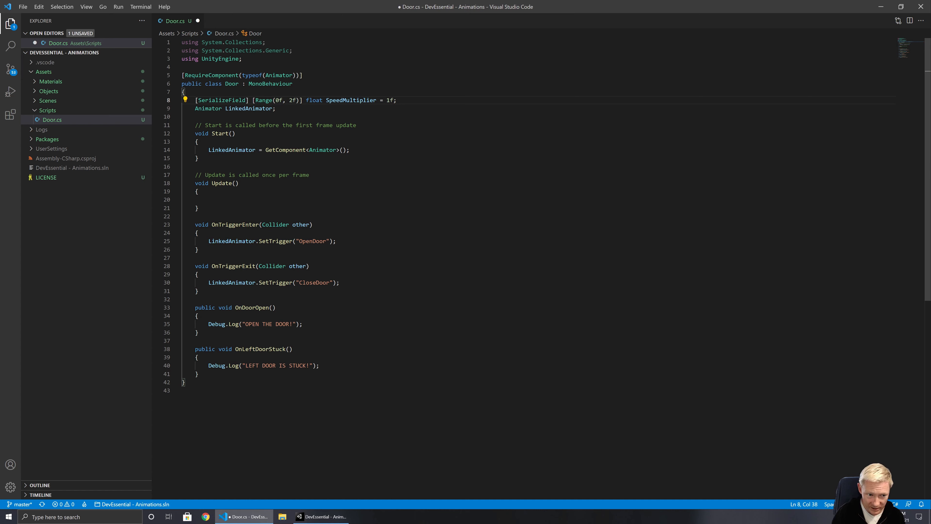
# In Update(), add LinkedAnimator.SetFloat("DoorSpeed", SpeedMultiplier); and save the script
pyautogui.press('Down')
pyautogui.press('Down')
pyautogui.press('Down')
pyautogui.press('Down')
pyautogui.press('Down')
pyautogui.press('Down')
pyautogui.press('Down')
pyautogui.press('Down')
pyautogui.press('Down')
pyautogui.press('Down')
pyautogui.press('Down')
pyautogui.press('Down')
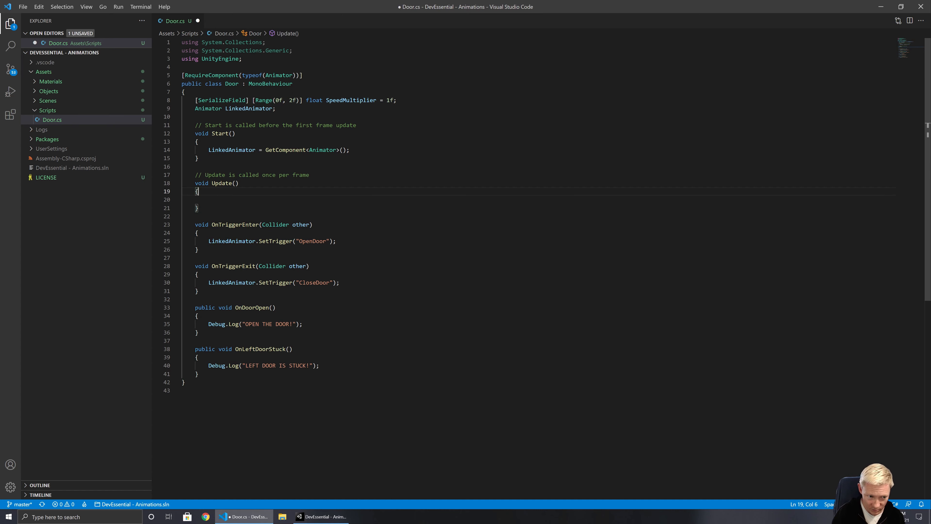
pyautogui.write('Linke')
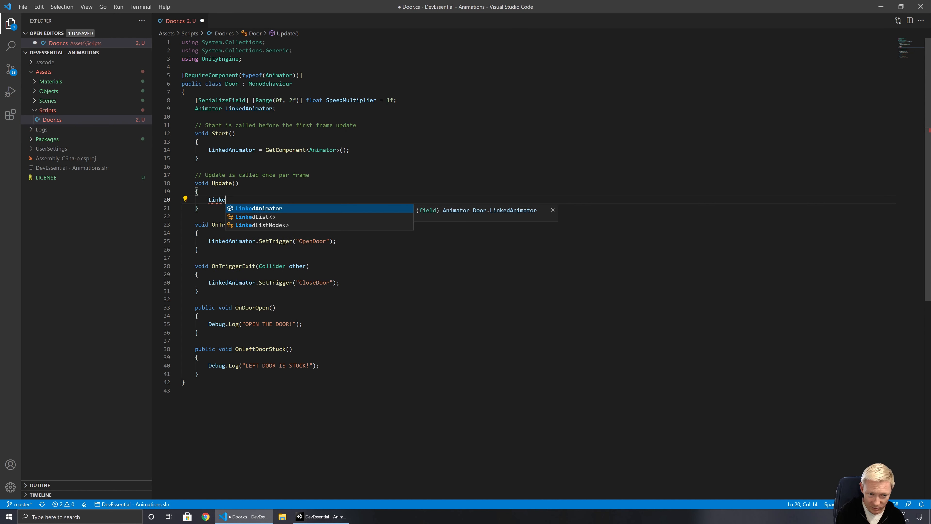
pyautogui.press('Tab')
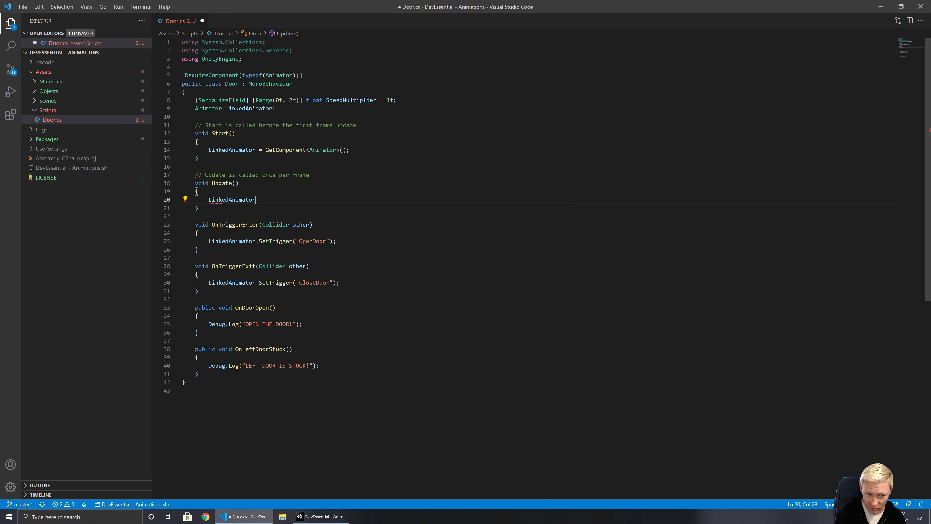
pyautogui.write('.SetFl')
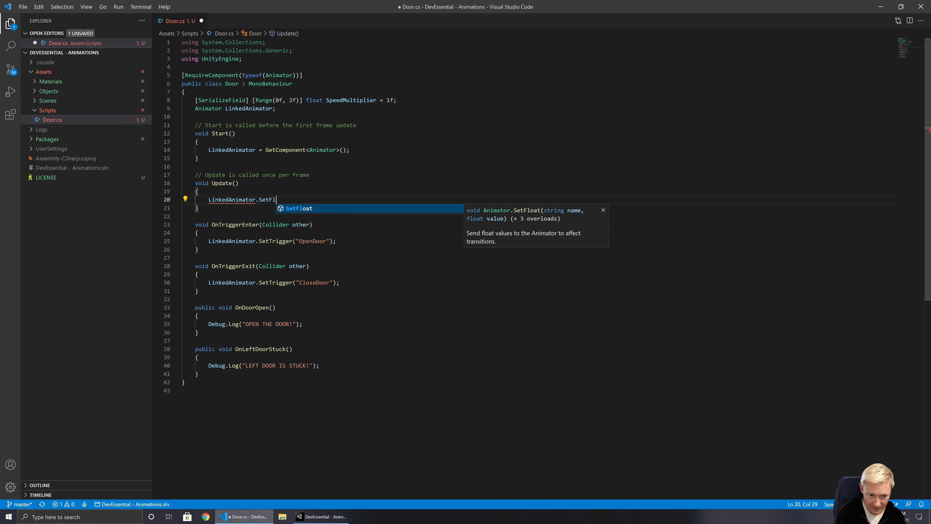
pyautogui.press('Tab')
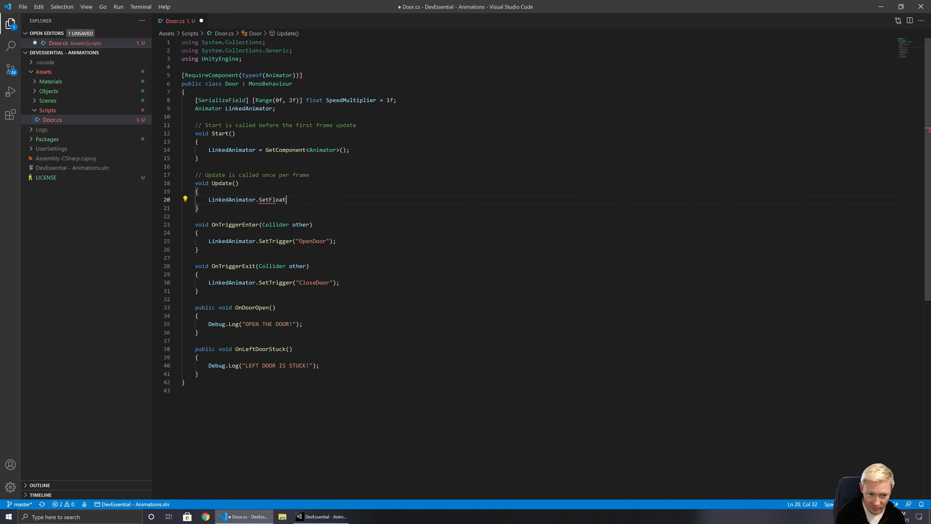
pyautogui.write('("')
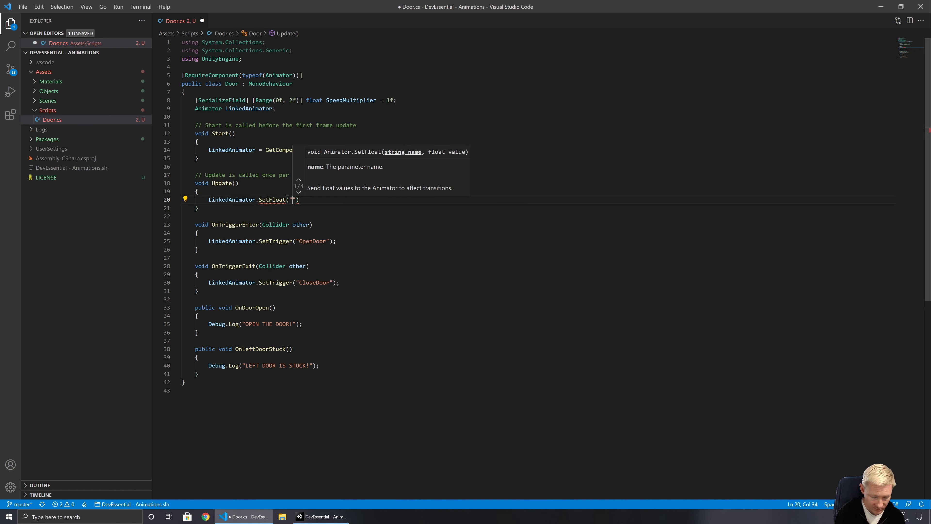
pyautogui.hotkey('alt', 'Tab')
pyautogui.hotkey('alt', 'Tab')
pyautogui.write('D')
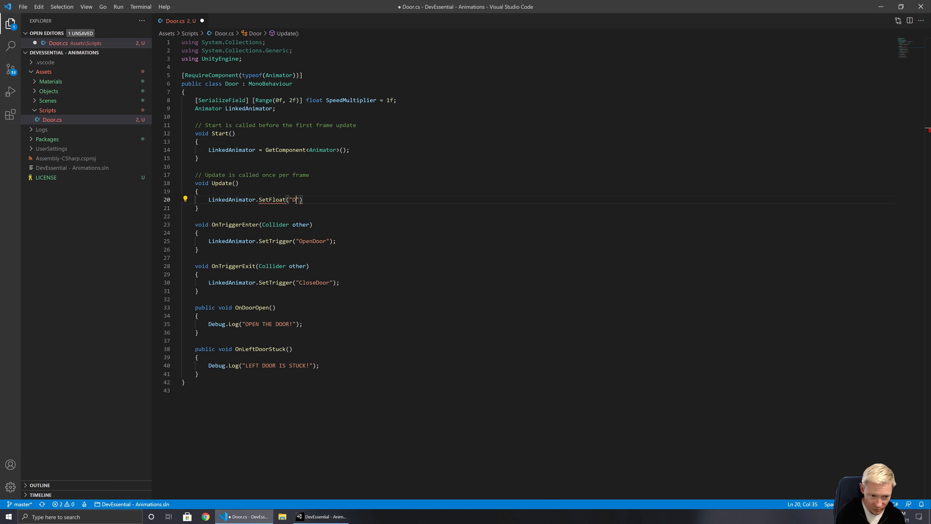
pyautogui.write('oorSpeed"')
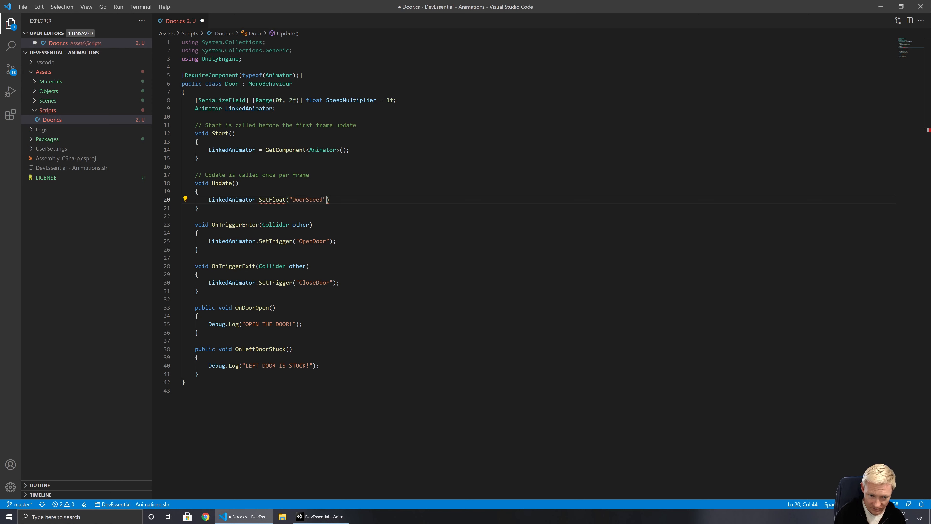
pyautogui.write(', SpeedMultiplier')
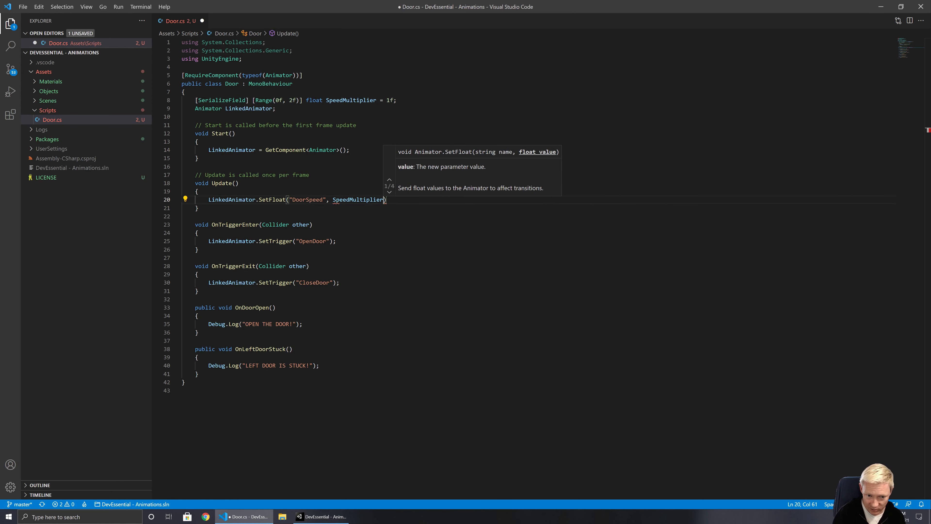
pyautogui.write(');')
pyautogui.hotkey('ctrl', 's')
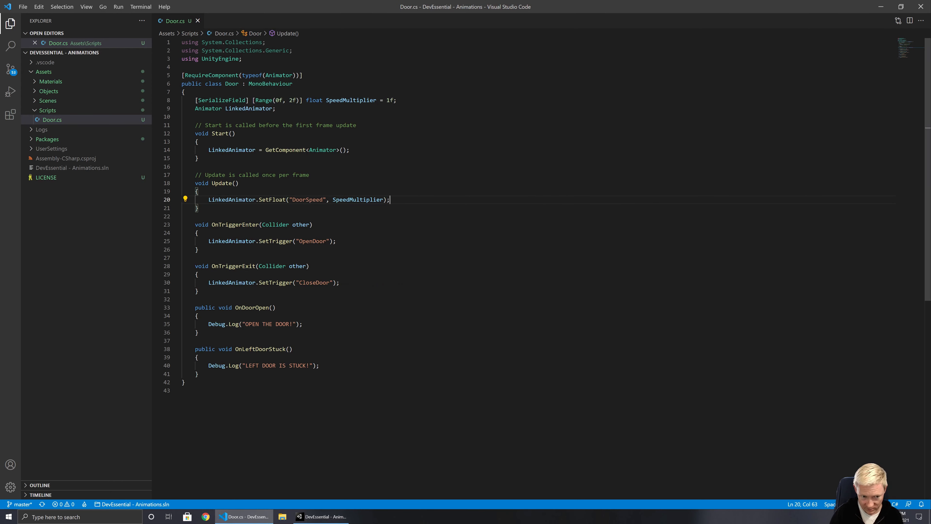
# Above the SetFloat call, add the comment "this would not typically be done in update. placing here so as to demonstrate easily changing while running." and save
pyautogui.hotkey('ctrl', 'shift', 'Return')
pyautogui.write('// ')
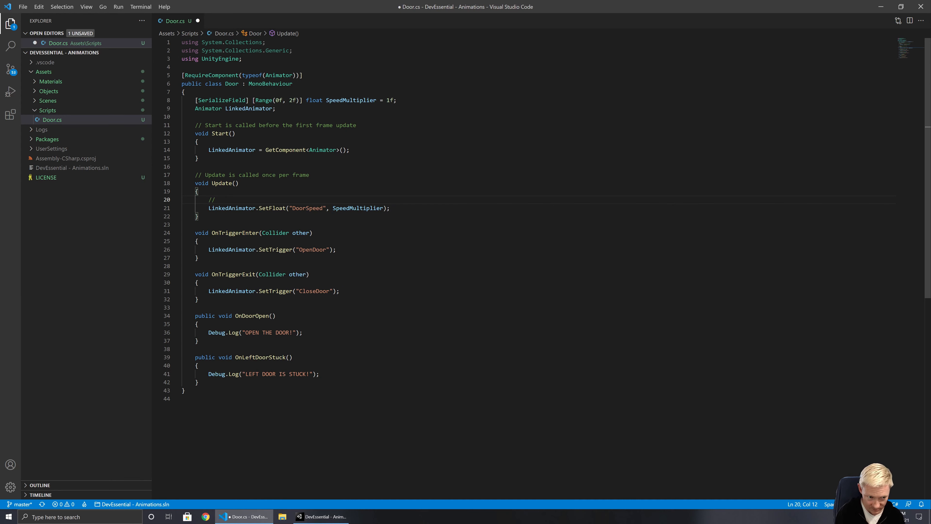
pyautogui.write('this would not typically be')
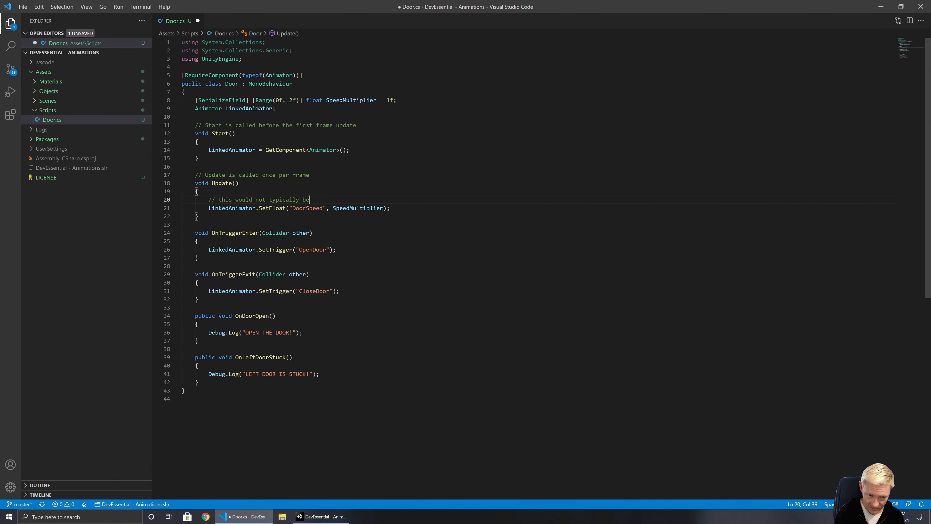
pyautogui.write(' done in update')
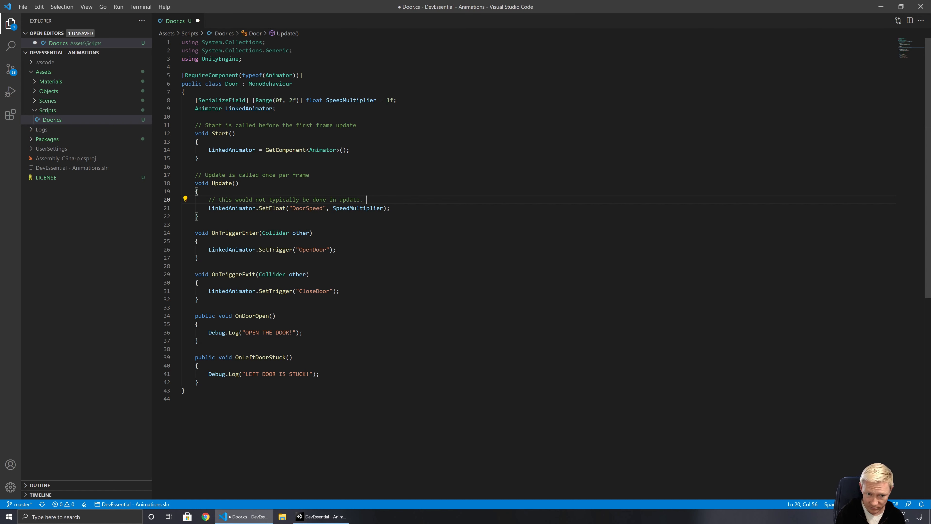
pyautogui.write('. placin')
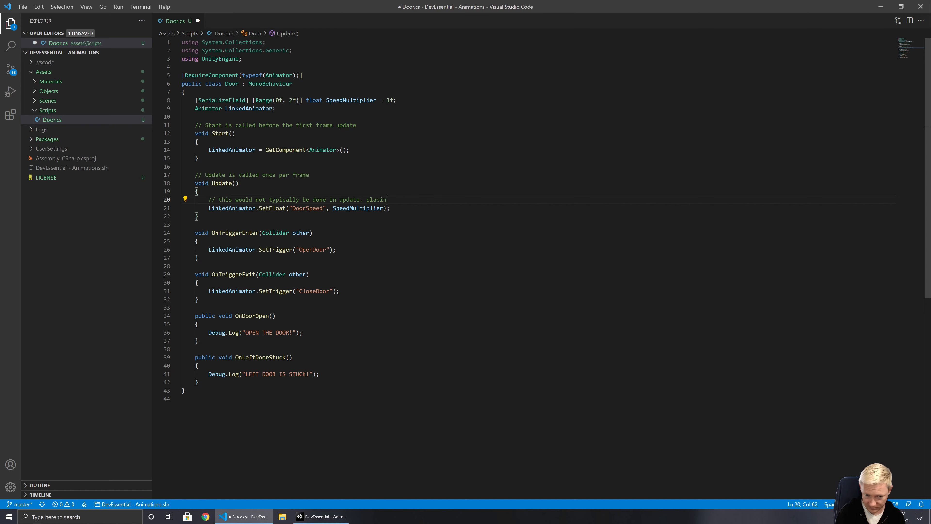
pyautogui.write('g here s')
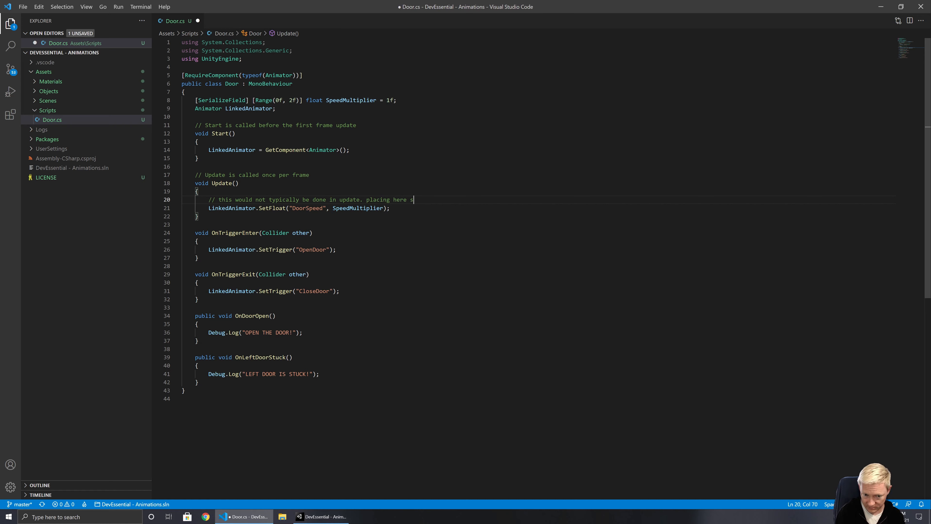
pyautogui.write('o as to demonst')
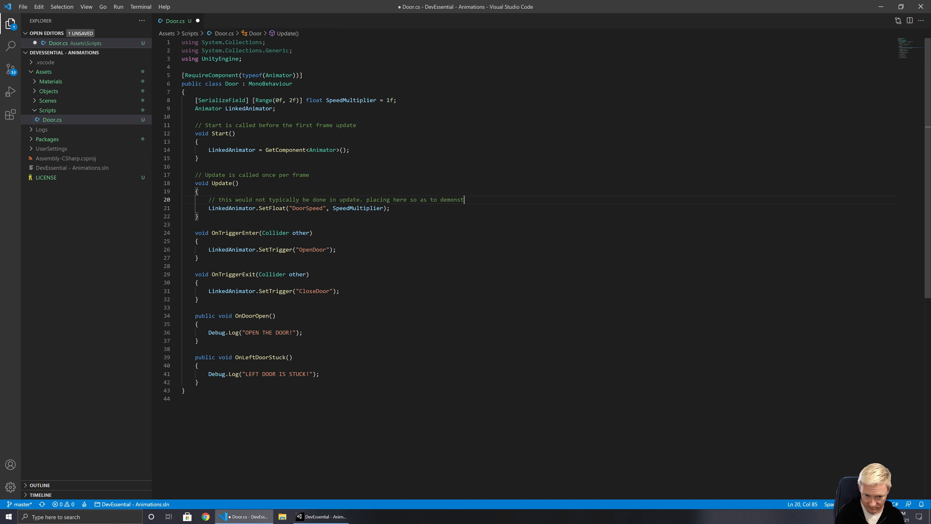
pyautogui.write('rate easily ch')
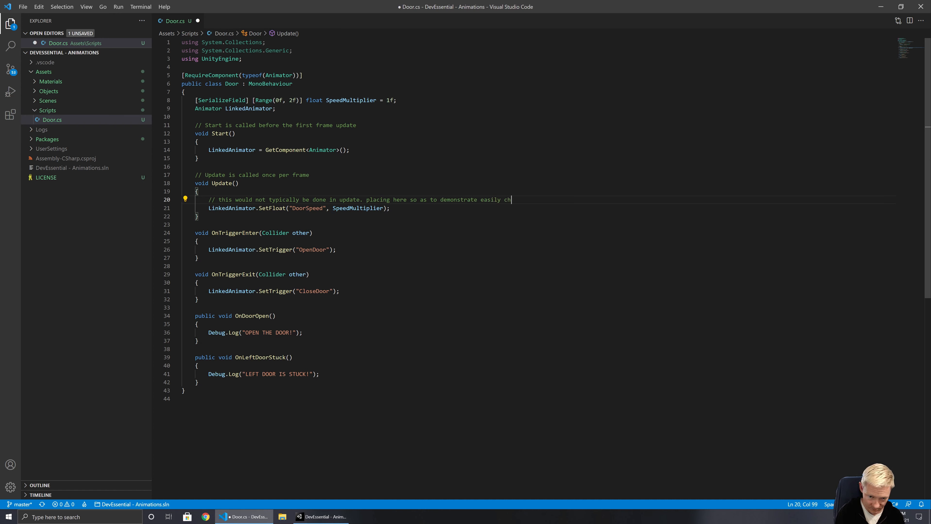
pyautogui.write('anging while ru')
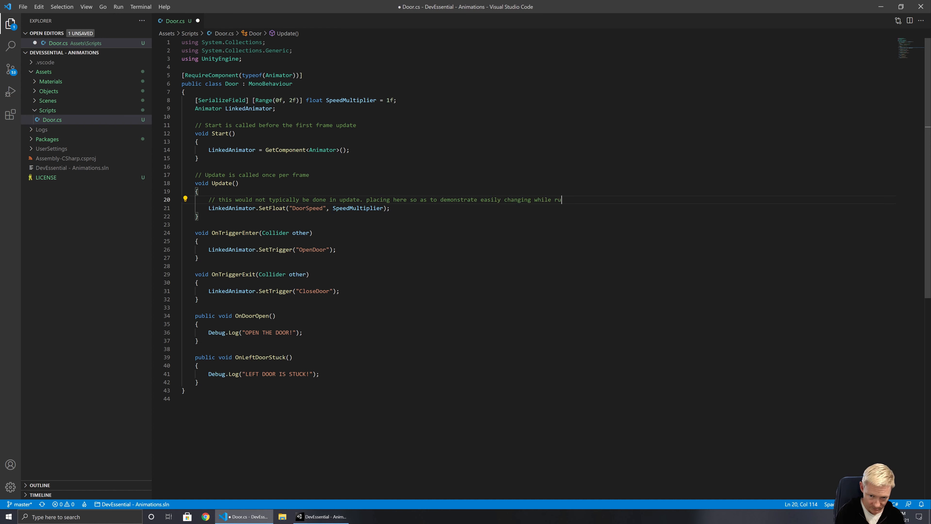
pyautogui.write('nning.')
pyautogui.hotkey('ctrl', 's')
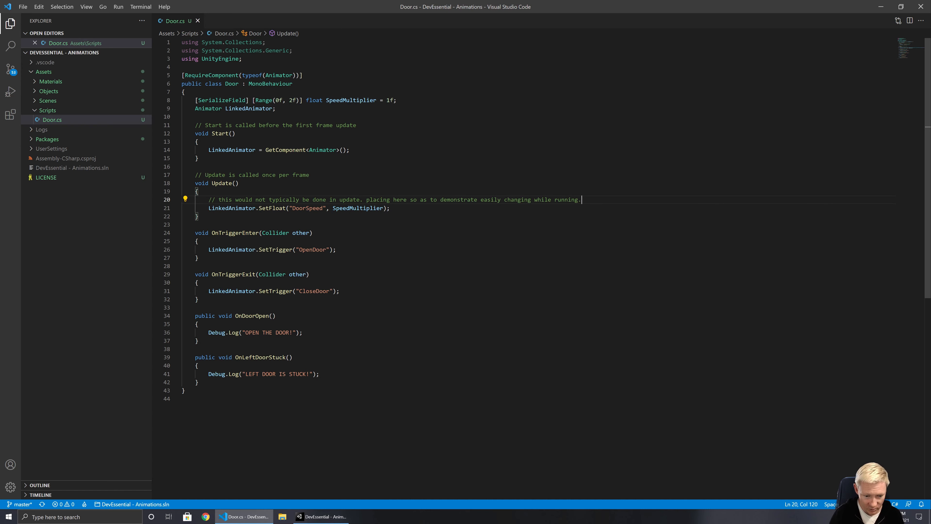
# Switch back to Unity and rename the scene object Door as First Door and Door (1) as Second Door
pyautogui.click(321, 516)
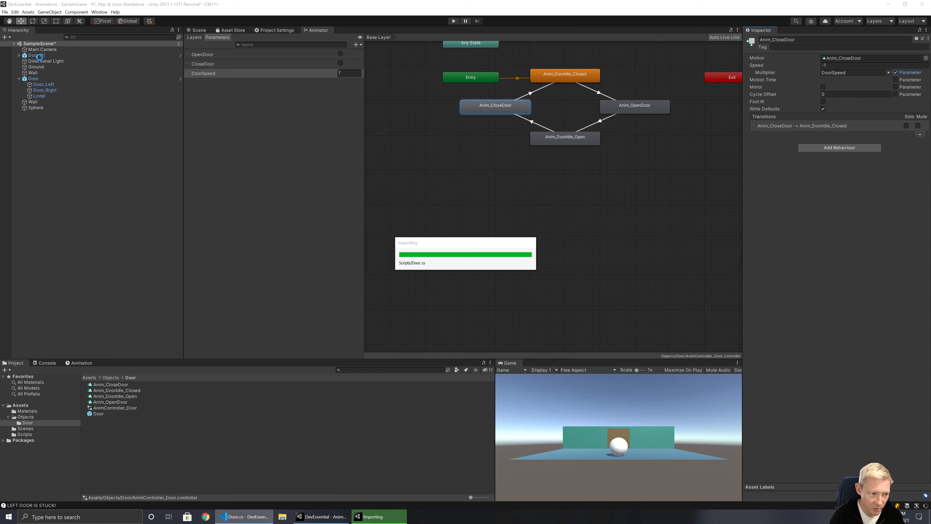
pyautogui.doubleClick(34, 79)
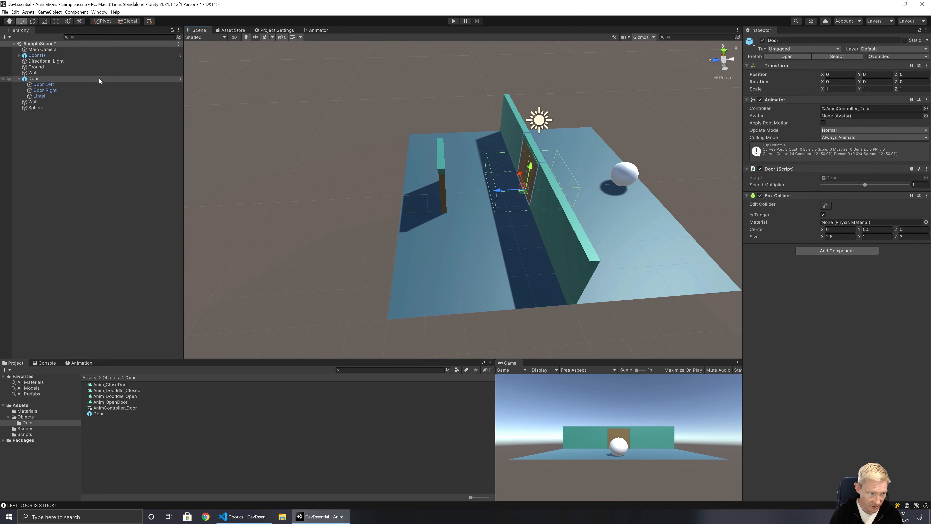
pyautogui.click(33, 79)
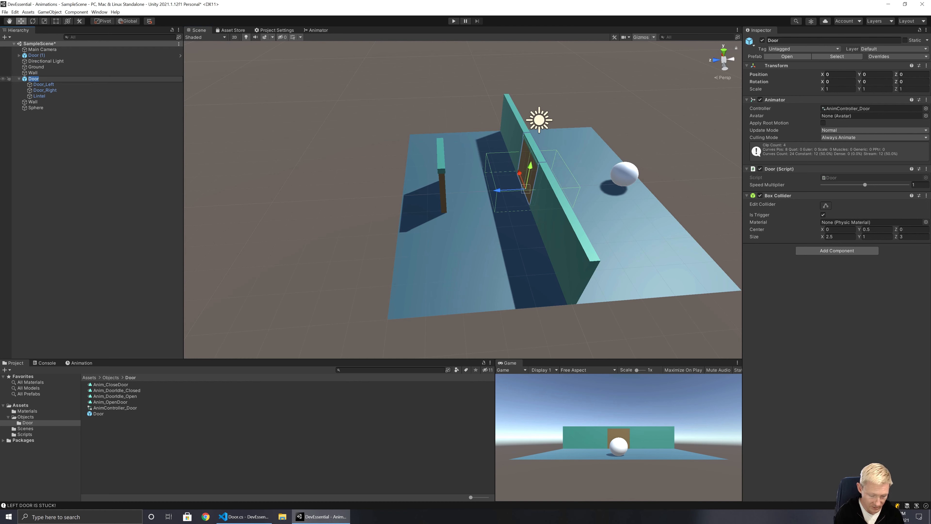
pyautogui.write('First Door')
pyautogui.press('Return')
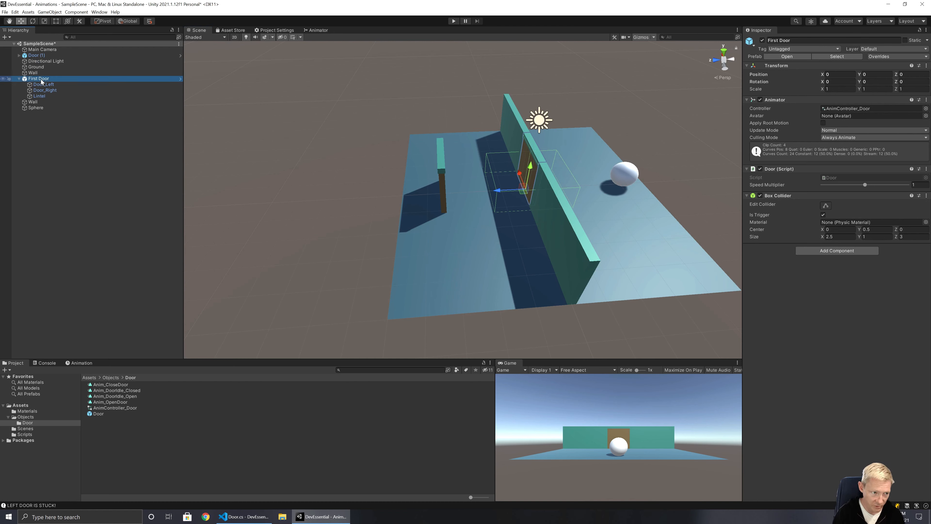
pyautogui.click(34, 56)
pyautogui.press('F2')
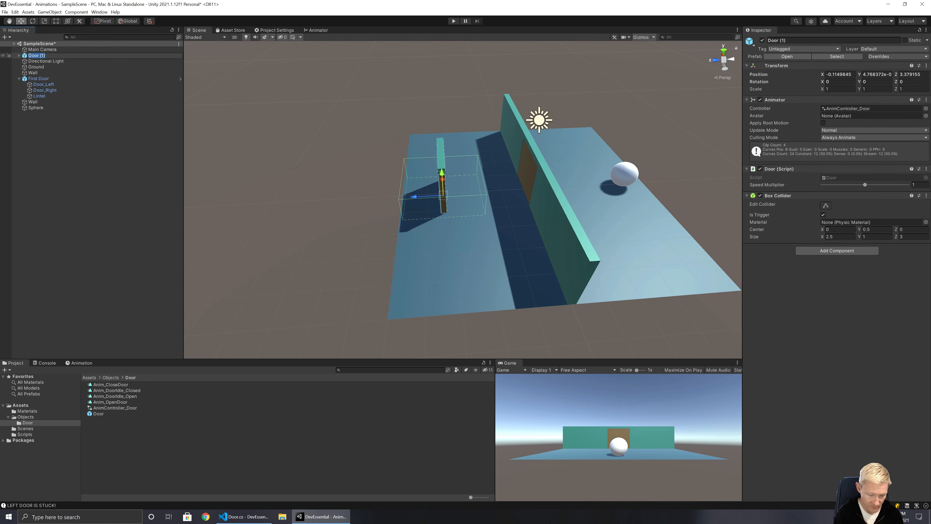
pyautogui.write('Second Door')
pyautogui.press('Return')
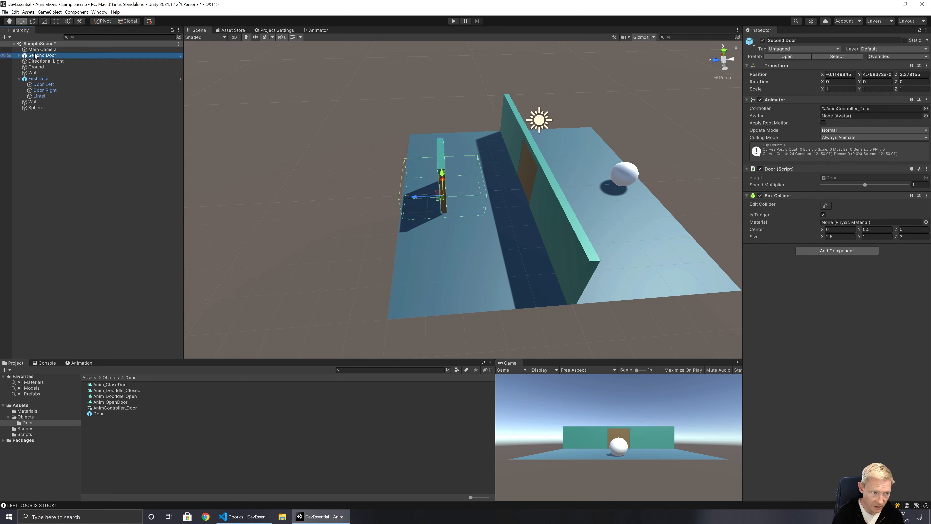
# Place Second Door directly below First Door in the hierarchy and set its Speed Multiplier to 2
pyautogui.click(18, 79)
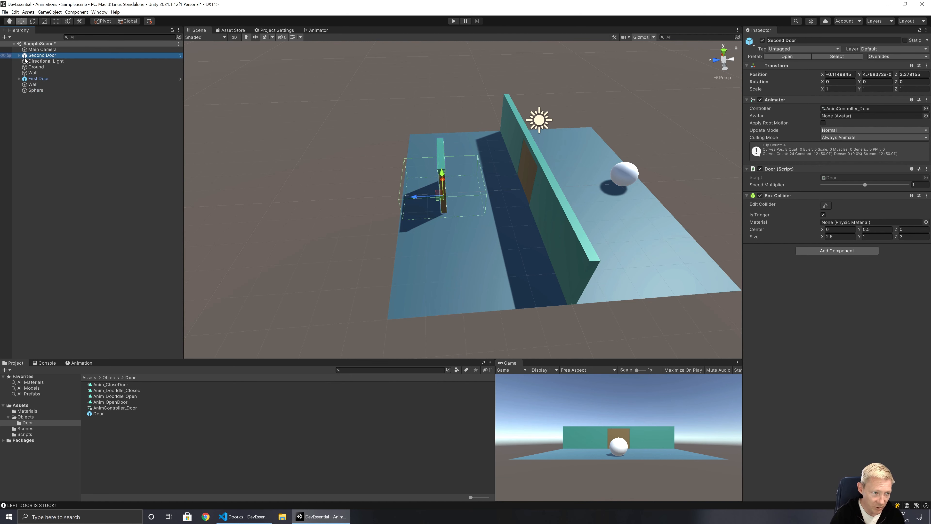
pyautogui.moveTo(25, 56); pyautogui.dragTo(32, 81)
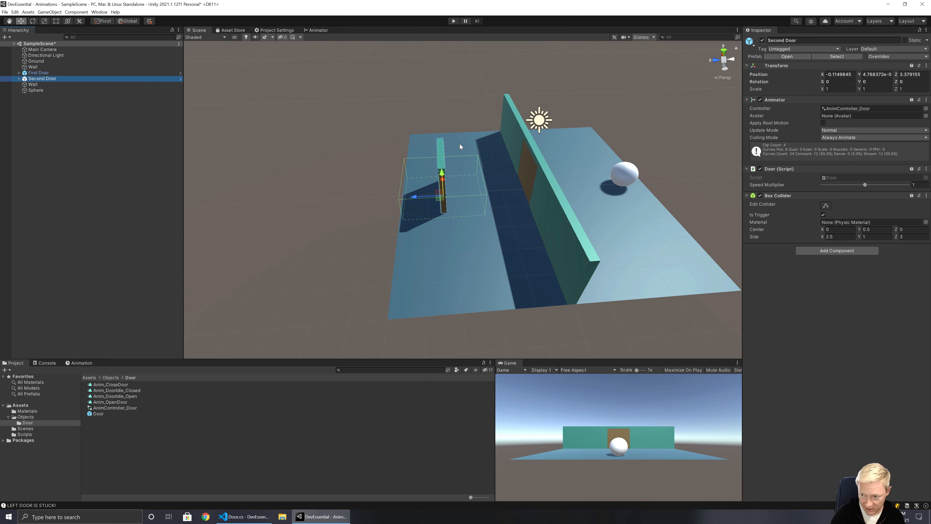
pyautogui.moveTo(865, 184); pyautogui.dragTo(915, 186)
pyautogui.keyDown('alt'); pyautogui.moveTo(586, 231); pyautogui.dragTo(472, 224); pyautogui.keyUp('alt')
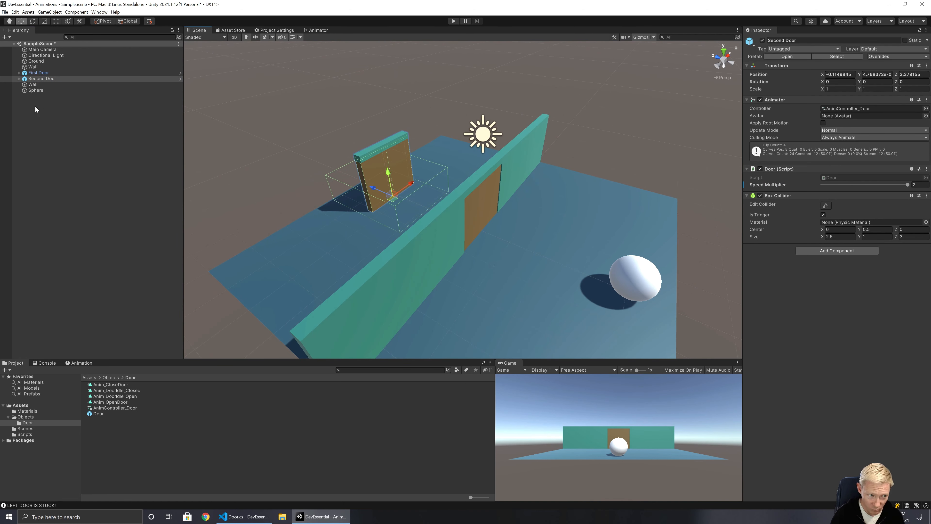
# Run the scene and move the sphere along Z through both doors to about 8.05 to compare their speeds
pyautogui.click(36, 90)
pyautogui.click(454, 22)
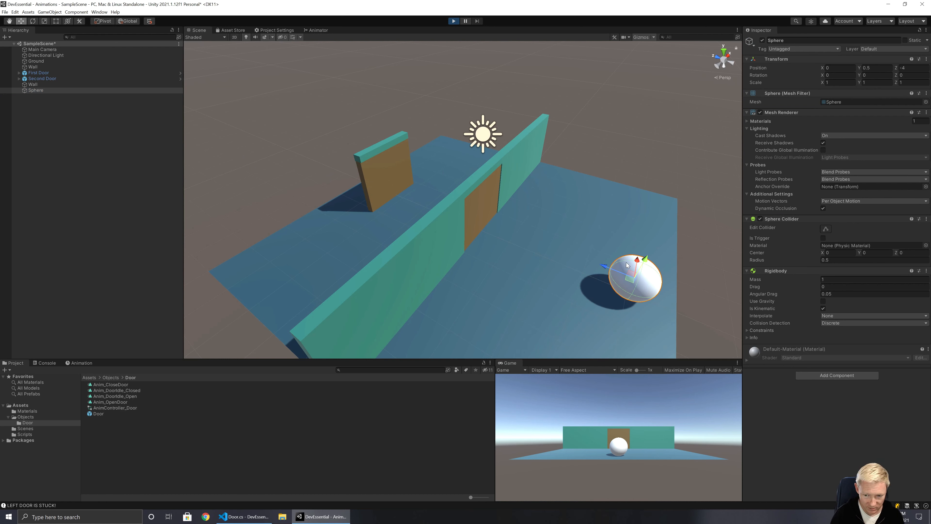
pyautogui.click(604, 263)
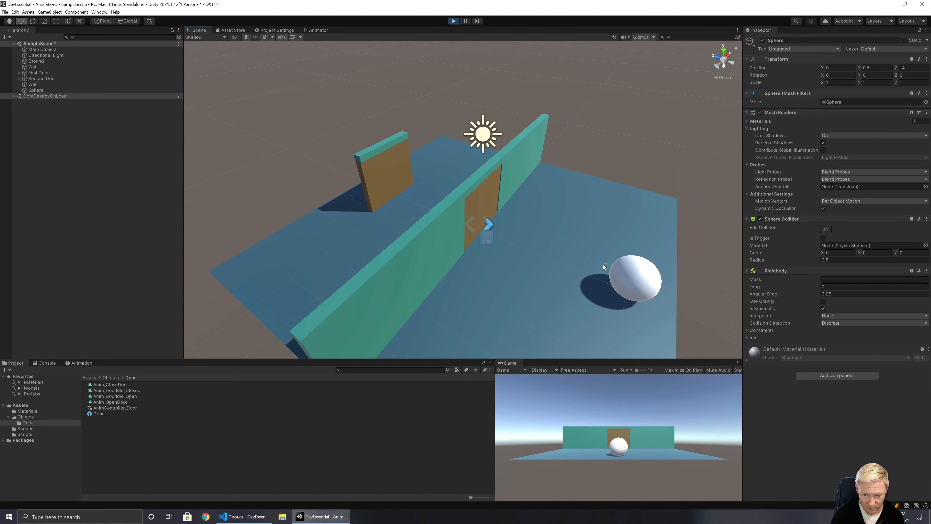
pyautogui.click(619, 276)
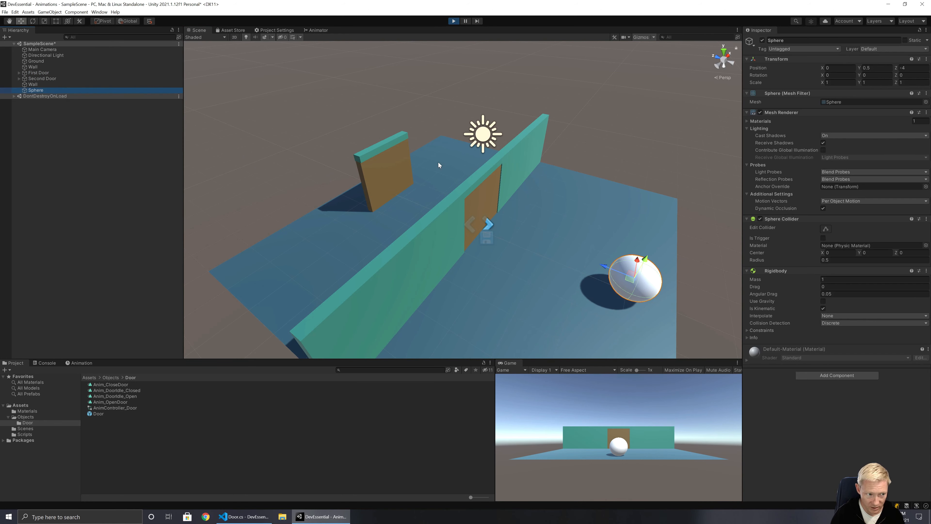
pyautogui.moveTo(602, 265); pyautogui.dragTo(284, 168)
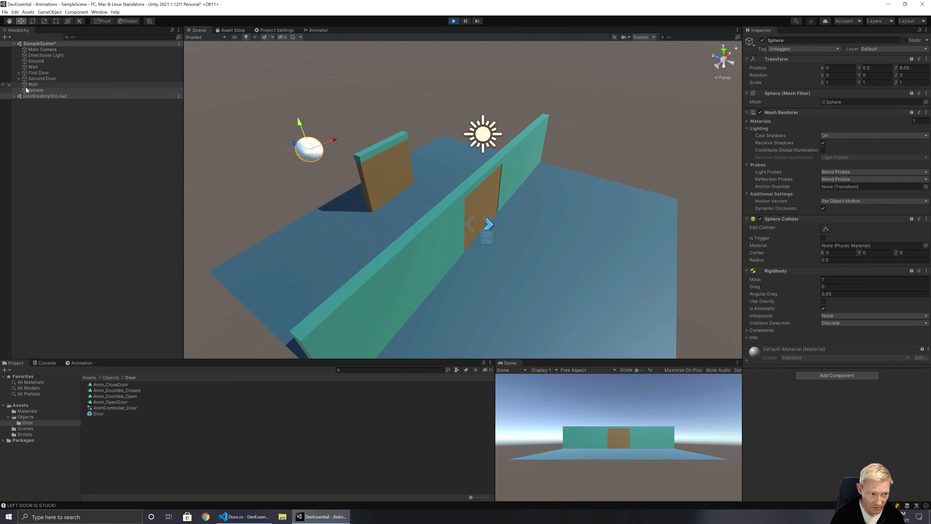
# During play, set Second Door's Speed Multiplier to 0.25 and move the sphere back through both doors to about Z -2.51
pyautogui.click(42, 78)
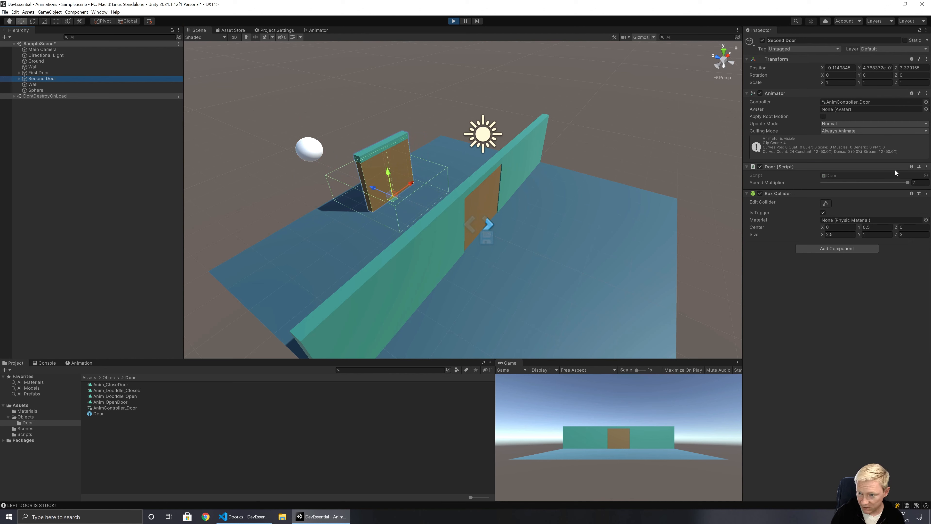
pyautogui.click(916, 182)
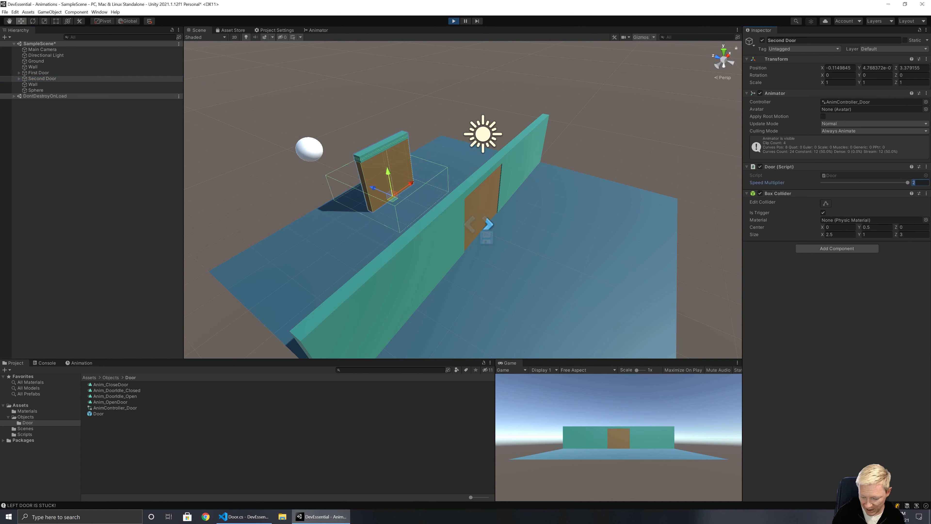
pyautogui.write('0.25')
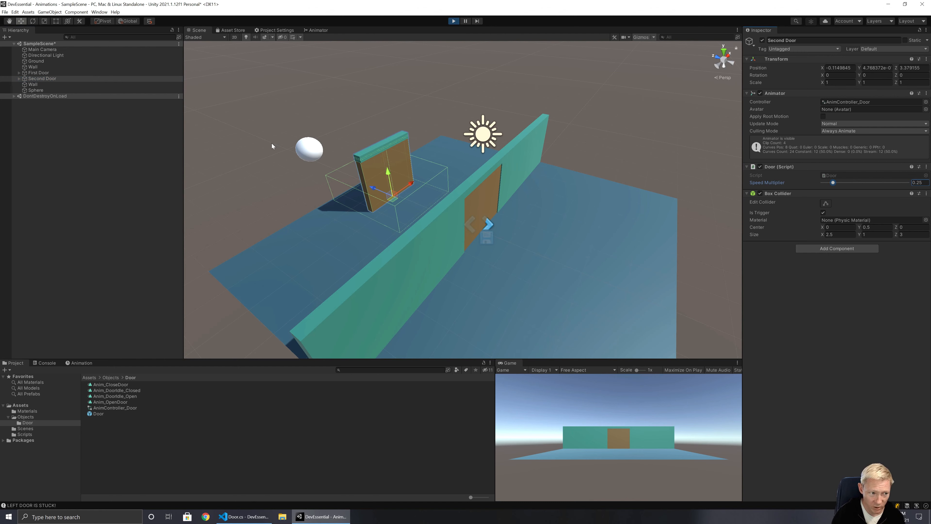
pyautogui.click(309, 145)
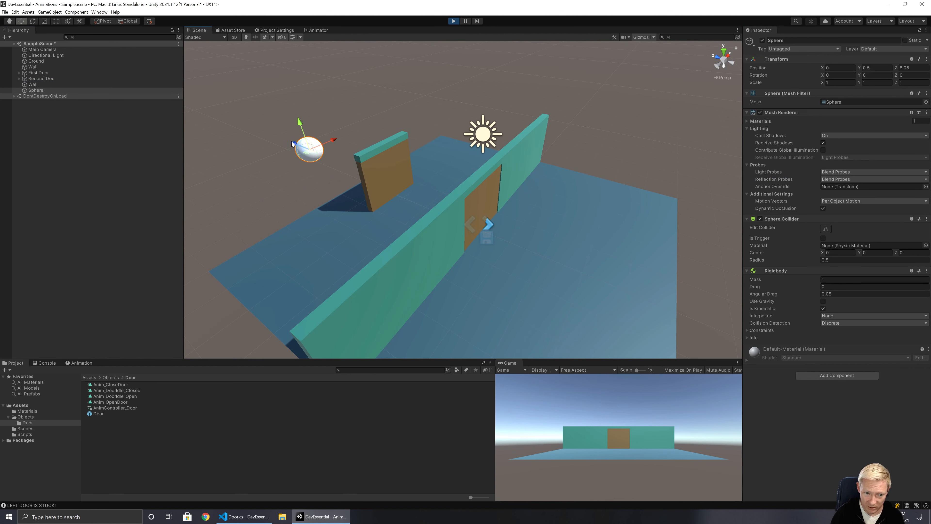
pyautogui.moveTo(295, 143); pyautogui.dragTo(354, 169)
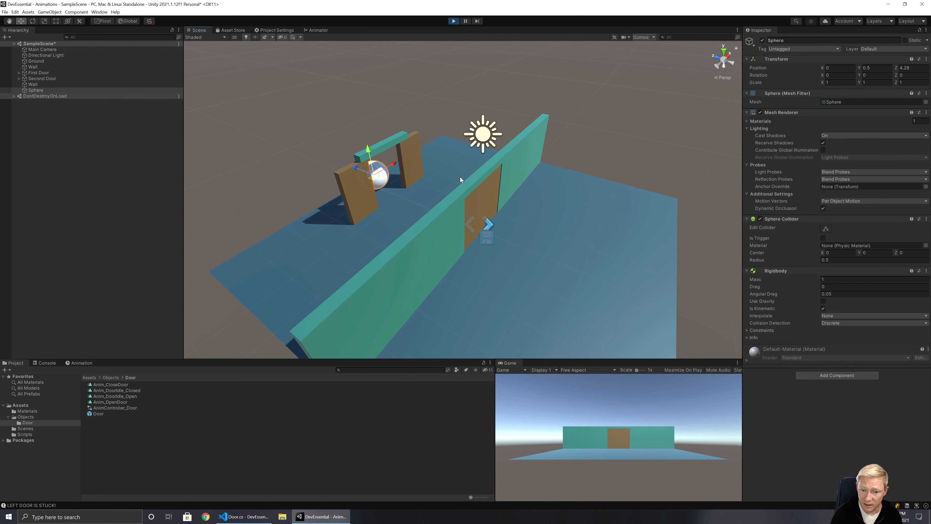
pyautogui.moveTo(355, 168); pyautogui.dragTo(540, 242)
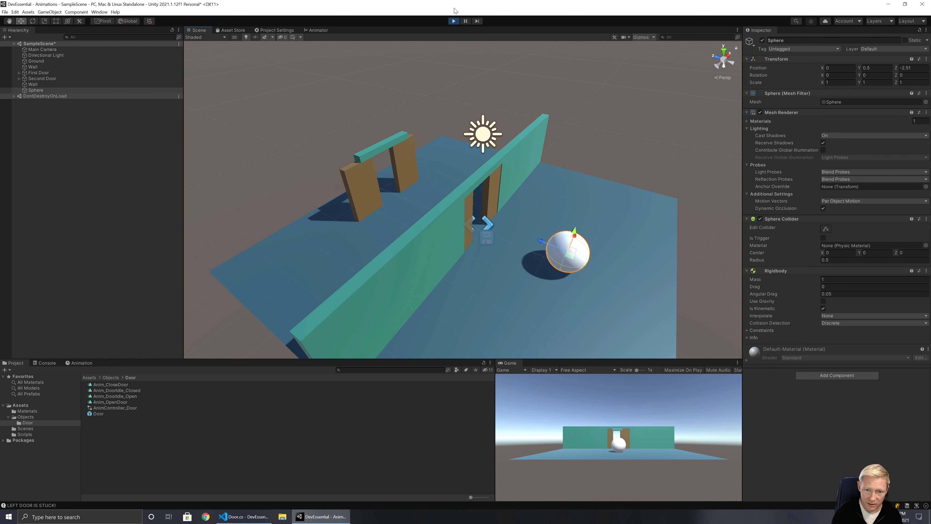
# Stop play mode and save the scene
pyautogui.click(453, 21)
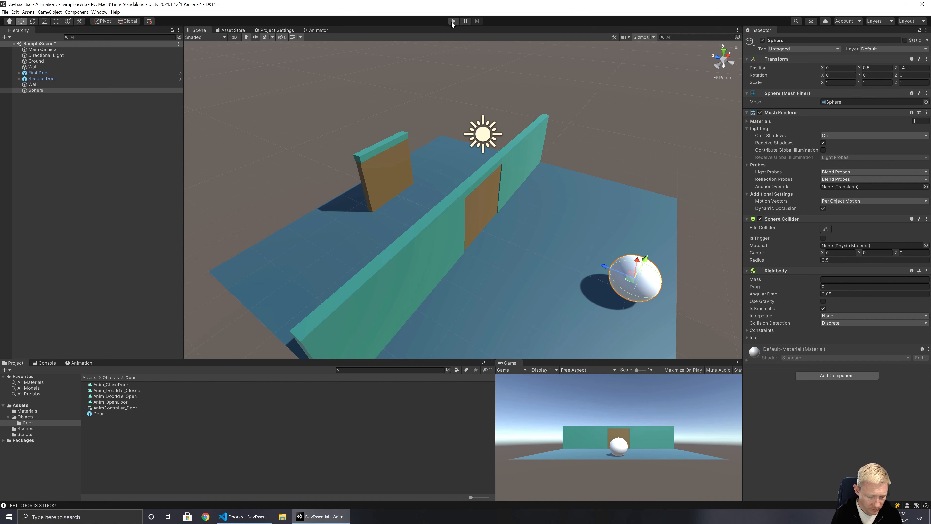
pyautogui.hotkey('ctrl', 's')
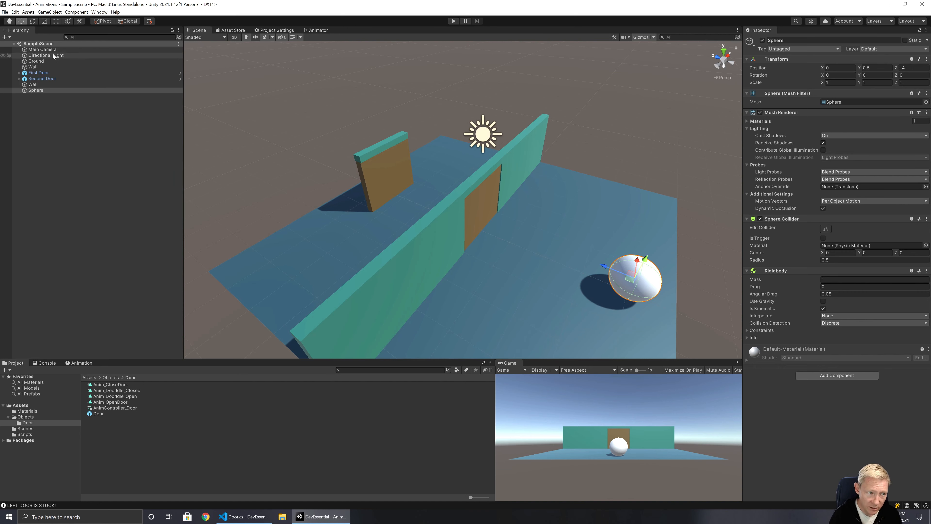
# Create a new animation clip named Anim_Light_Idle for the Directional Light, saved in the Assets/Objects/Light folder
pyautogui.click(45, 55)
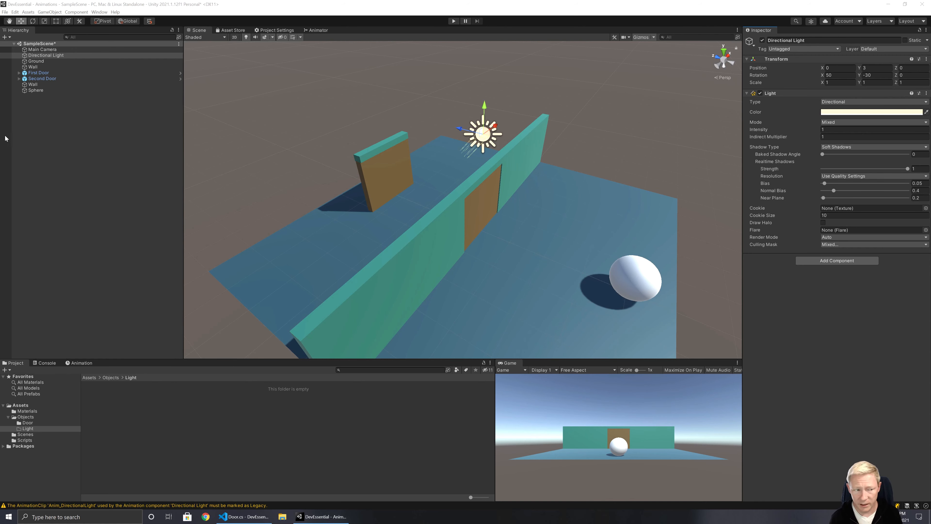
pyautogui.click(66, 55)
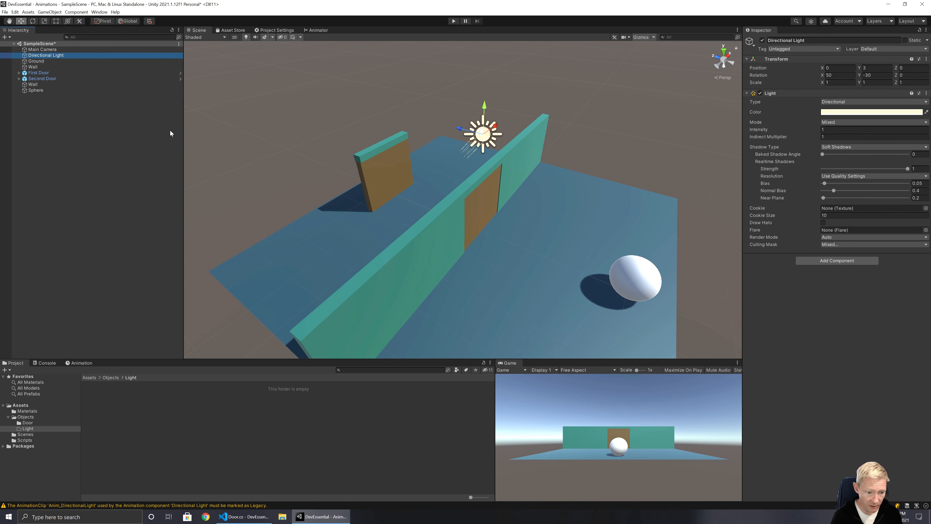
pyautogui.click(69, 363)
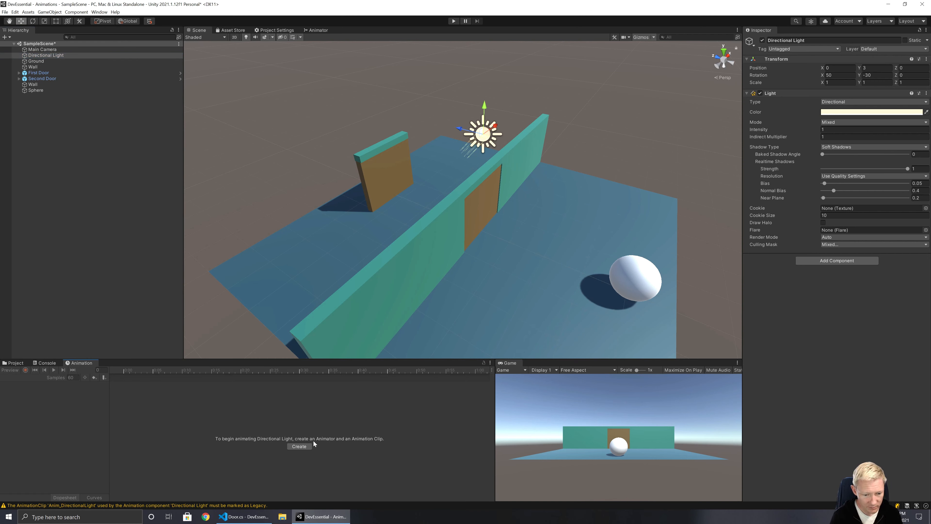
pyautogui.click(299, 446)
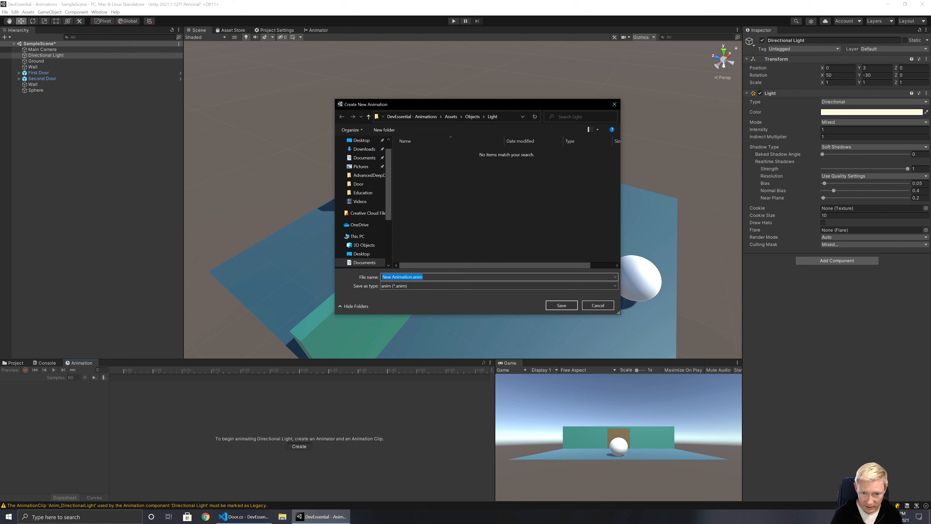
pyautogui.moveTo(413, 277); pyautogui.dragTo(343, 275)
pyautogui.write('Anim_D')
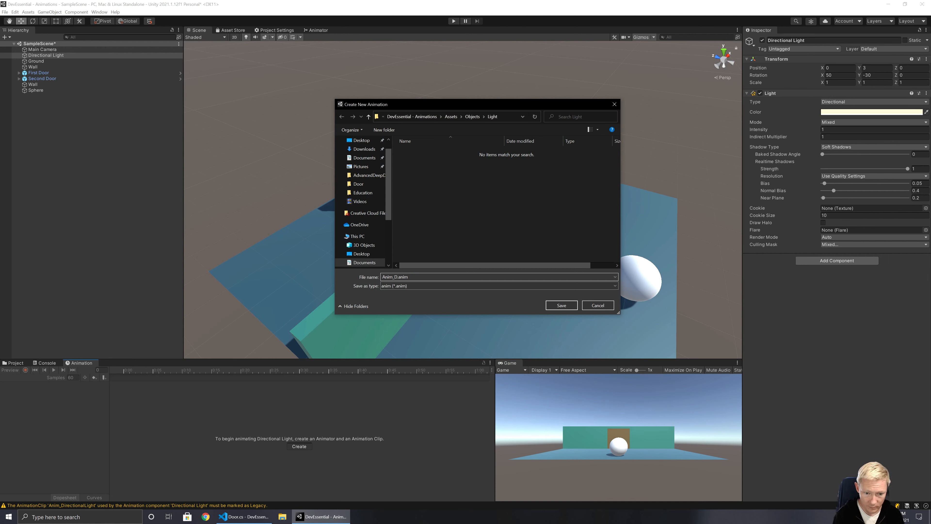
pyautogui.press('BackSpace')
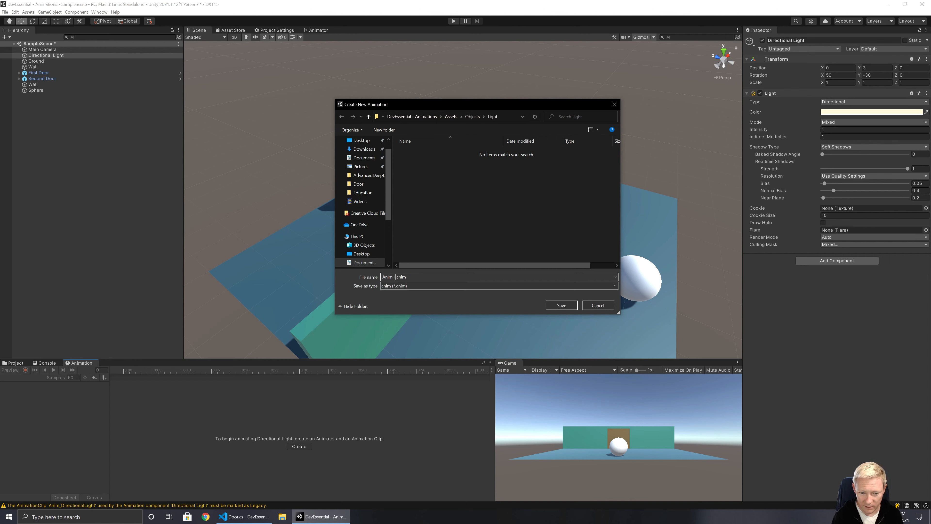
pyautogui.write('Light_Idle')
pyautogui.press('Return')
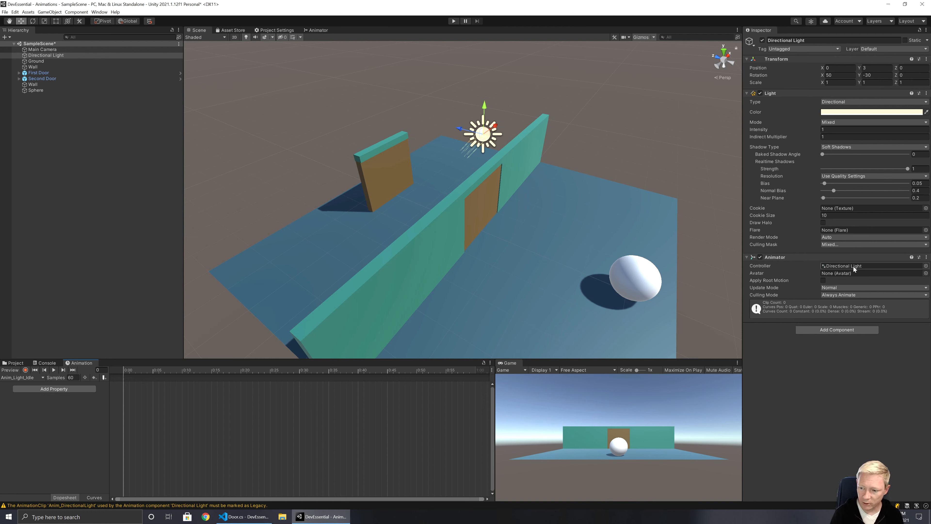
# Start recording the Anim_Light_Idle clip and key the Directional Light's Y rotation at 0 on frame 0
pyautogui.scroll(-5, 263, 390)
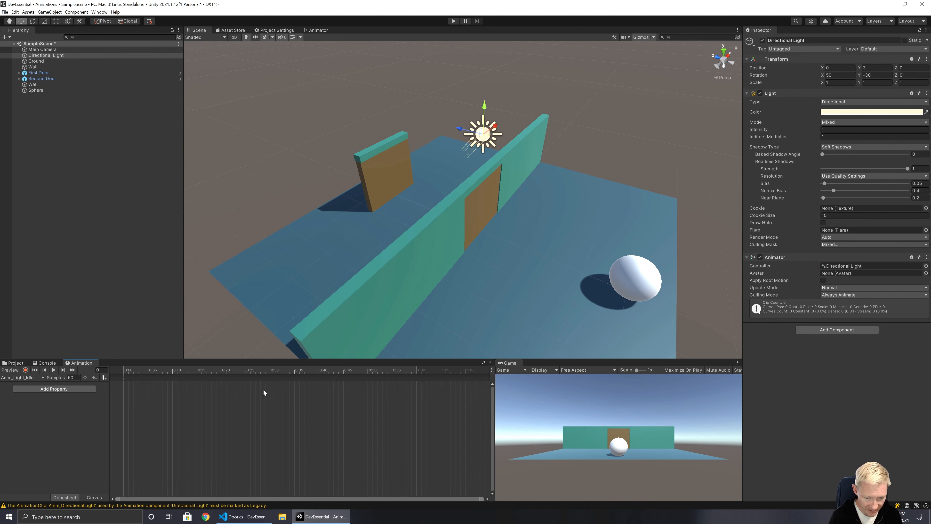
pyautogui.scroll(-1, 260, 395)
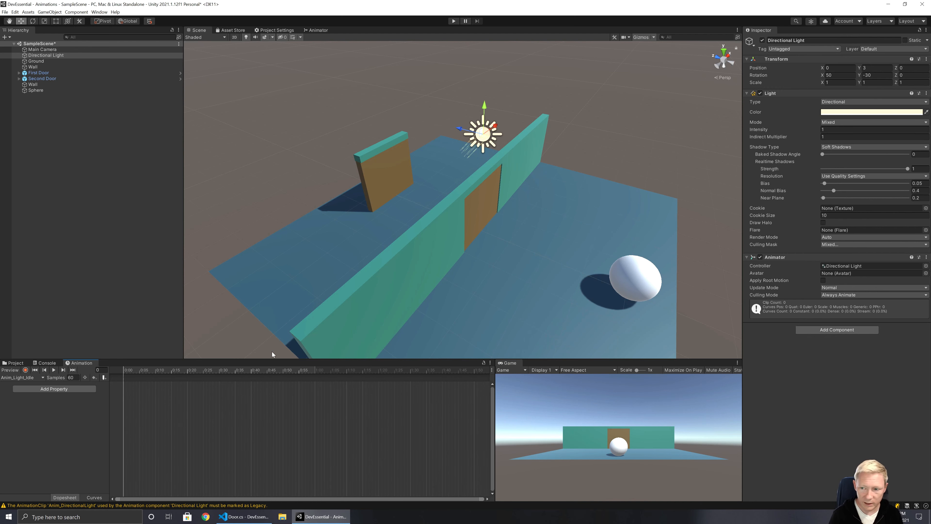
pyautogui.click(25, 369)
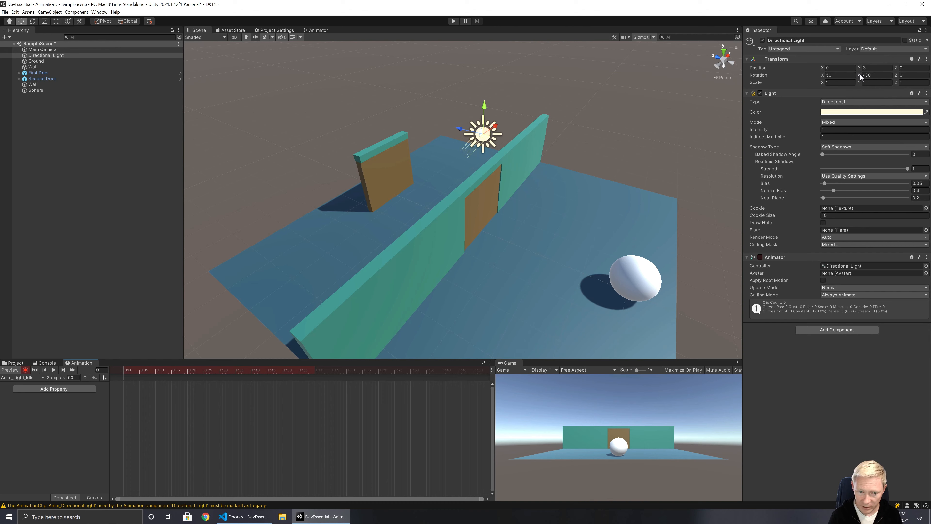
pyautogui.moveTo(860, 76); pyautogui.dragTo(856, 75)
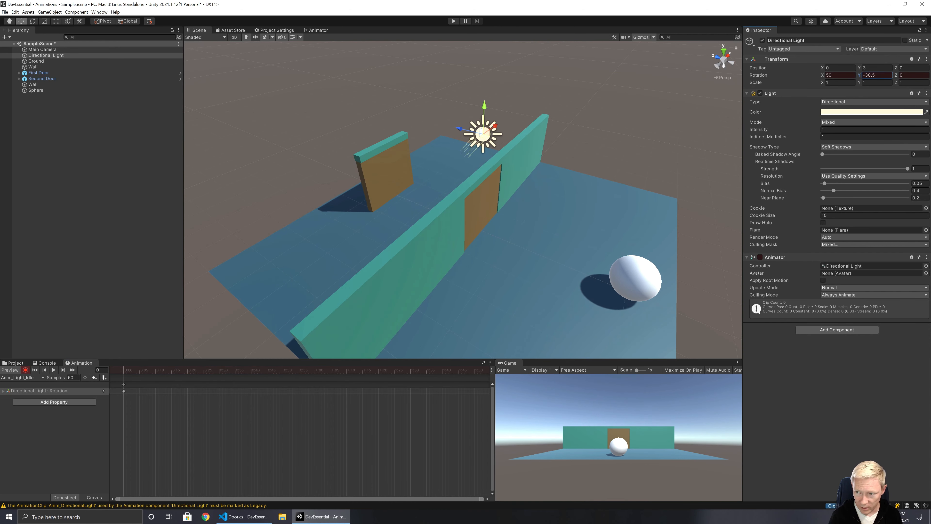
pyautogui.click(869, 75)
pyautogui.write('0')
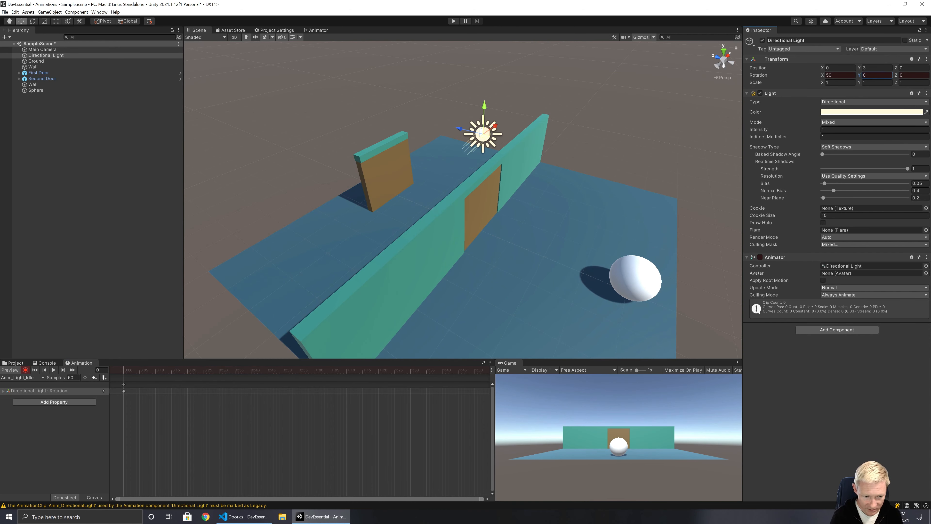
# Key the Directional Light's Y rotation at 180 on frame 150 of the Anim_Light_Idle clip
pyautogui.scroll(-8, 347, 410)
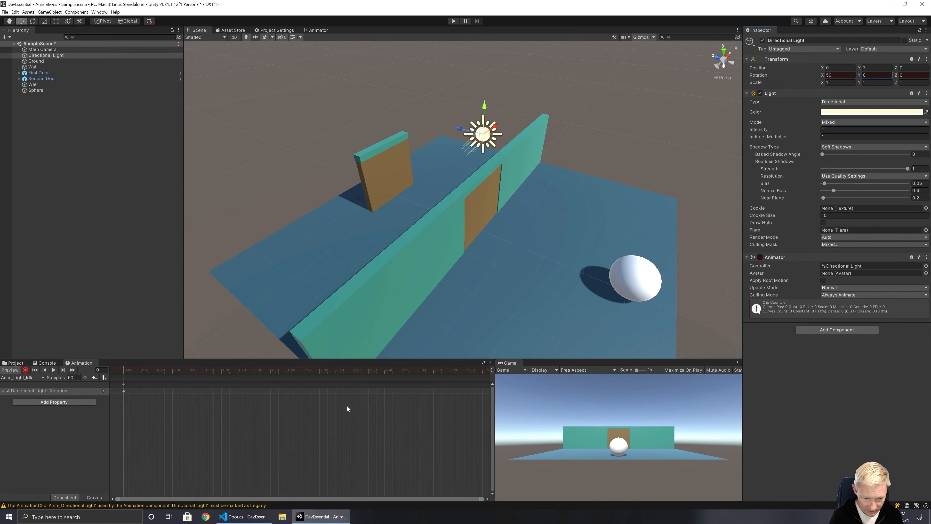
pyautogui.scroll(-1, 346, 407)
pyautogui.click(288, 370)
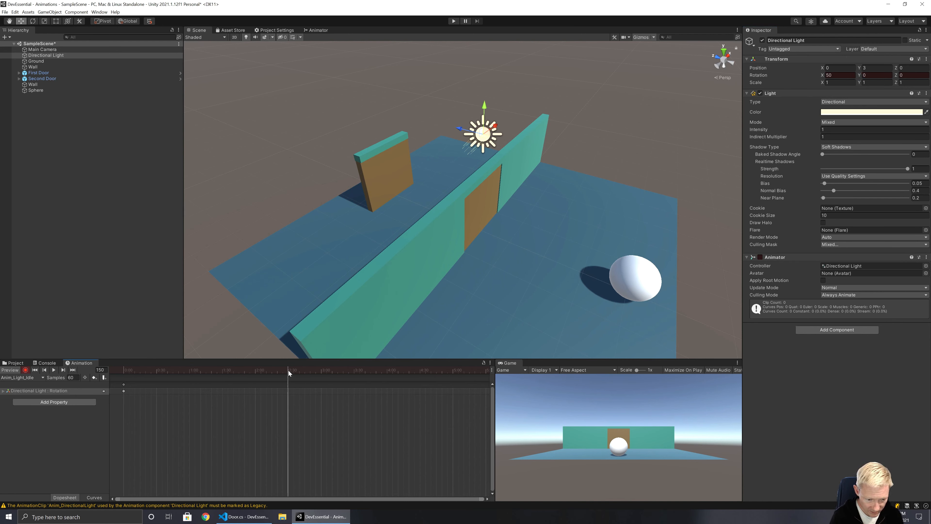
pyautogui.click(876, 75)
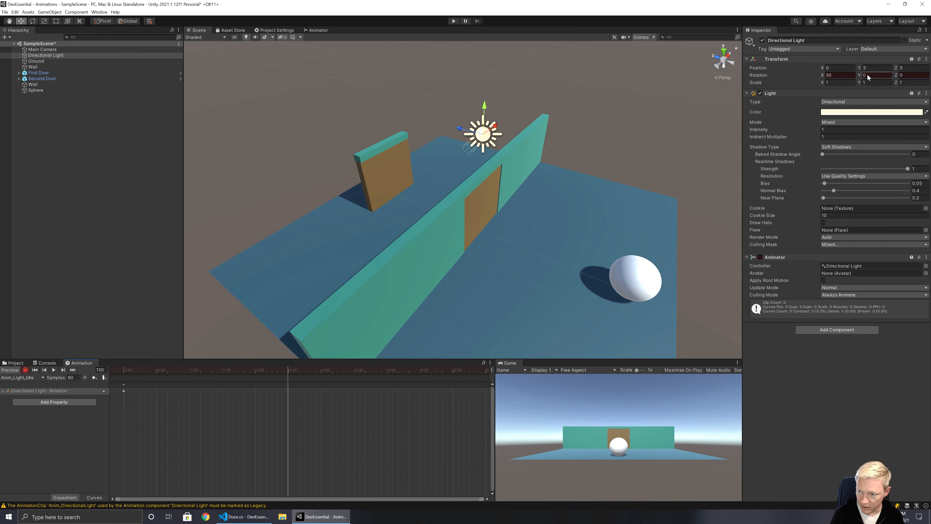
pyautogui.write('180')
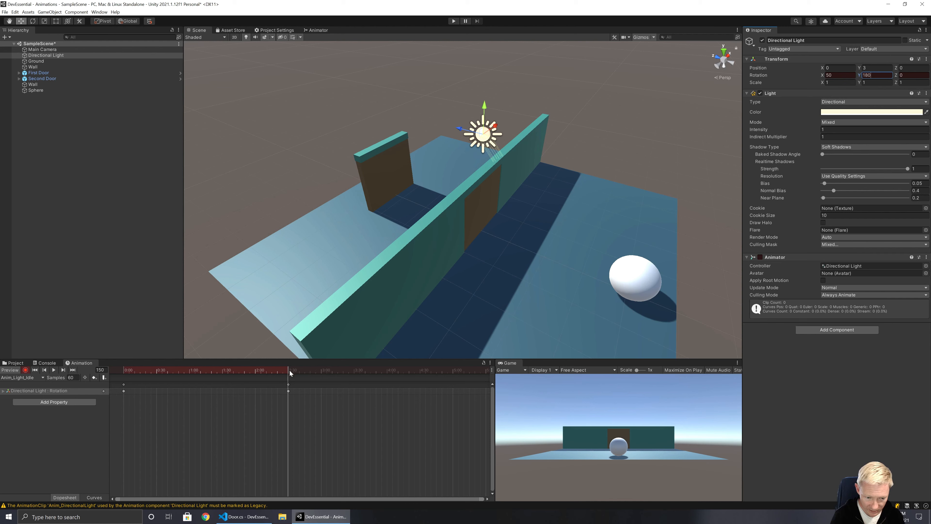
# Key the Directional Light's rotation on frame 300 with Y at 360 and Z at 0
pyautogui.moveTo(313, 370); pyautogui.dragTo(453, 376)
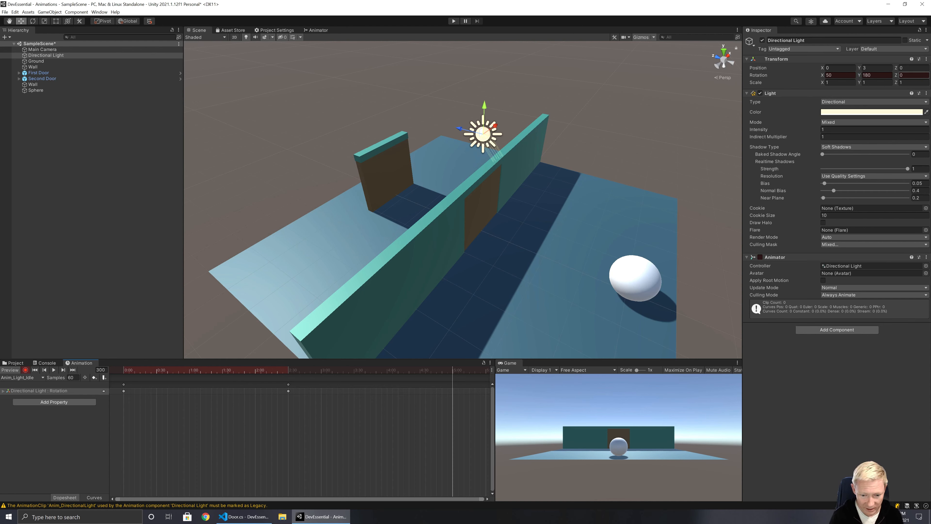
pyautogui.click(910, 75)
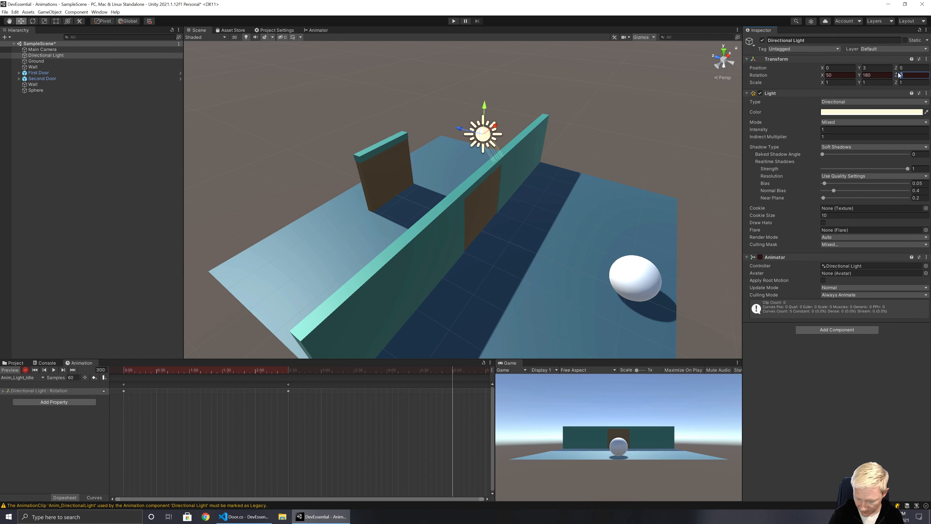
pyautogui.write('360')
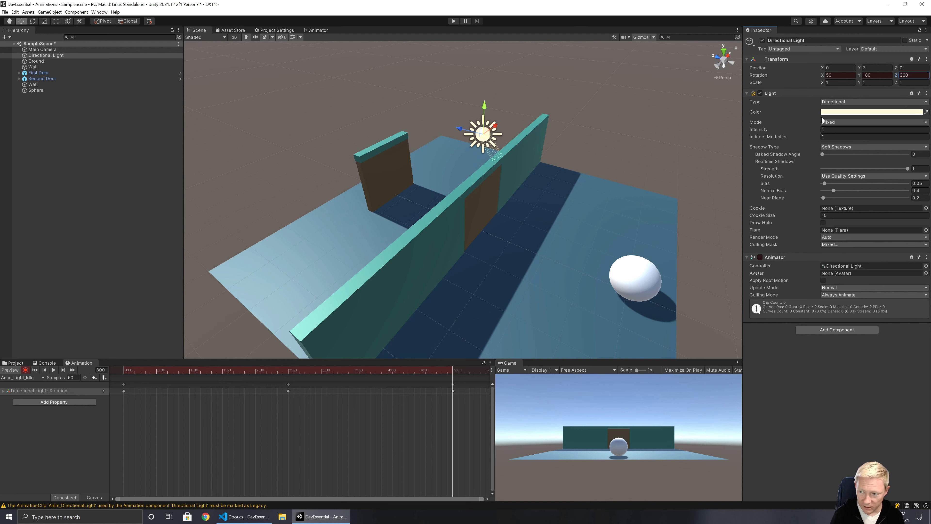
pyautogui.moveTo(914, 75); pyautogui.dragTo(864, 75)
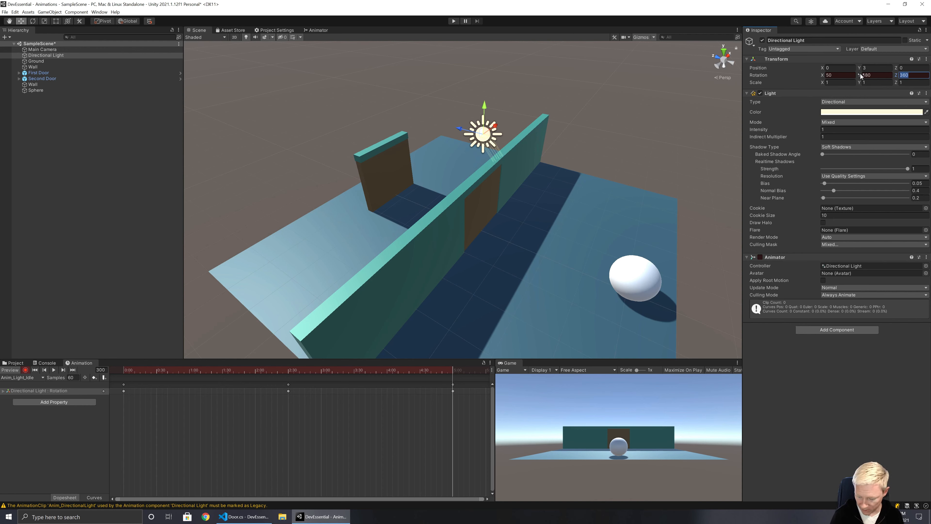
pyautogui.write('0')
pyautogui.click(867, 75)
pyautogui.write('360')
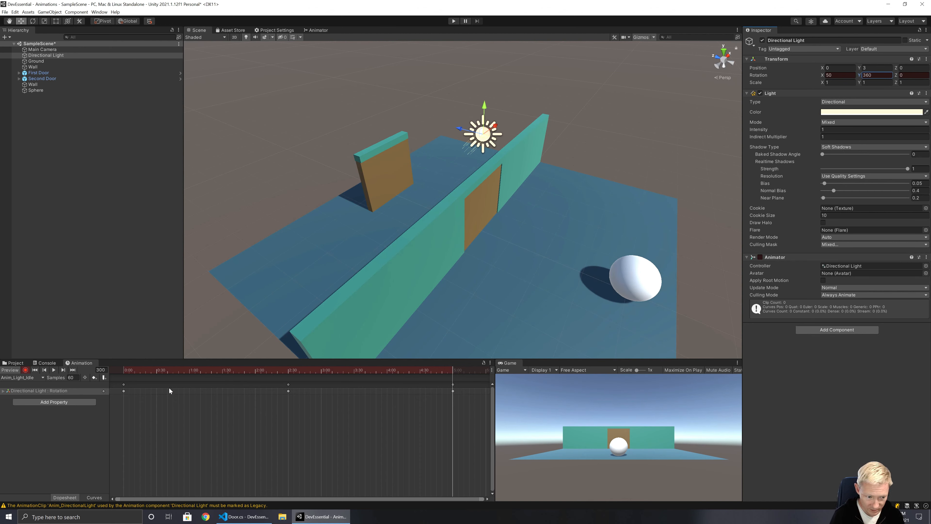
# Key the Directional Light's Intensity at 1 on frame 0 and at 0.25 on frame 150
pyautogui.moveTo(129, 370)
pyautogui.mouseDown()
pyautogui.moveTo(458, 377)
pyautogui.moveTo(117, 374)
pyautogui.mouseUp()
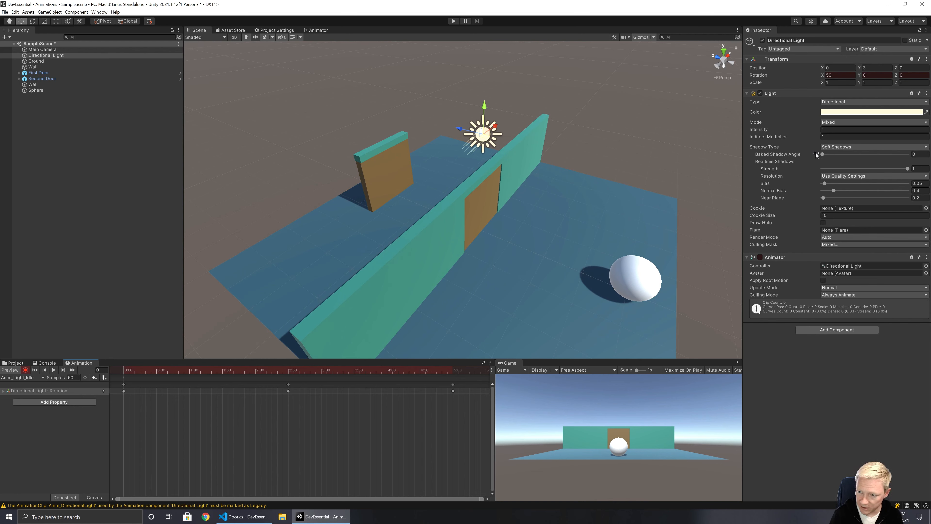
pyautogui.moveTo(818, 134)
pyautogui.mouseDown()
pyautogui.moveTo(846, 134)
pyautogui.moveTo(819, 134)
pyautogui.mouseUp()
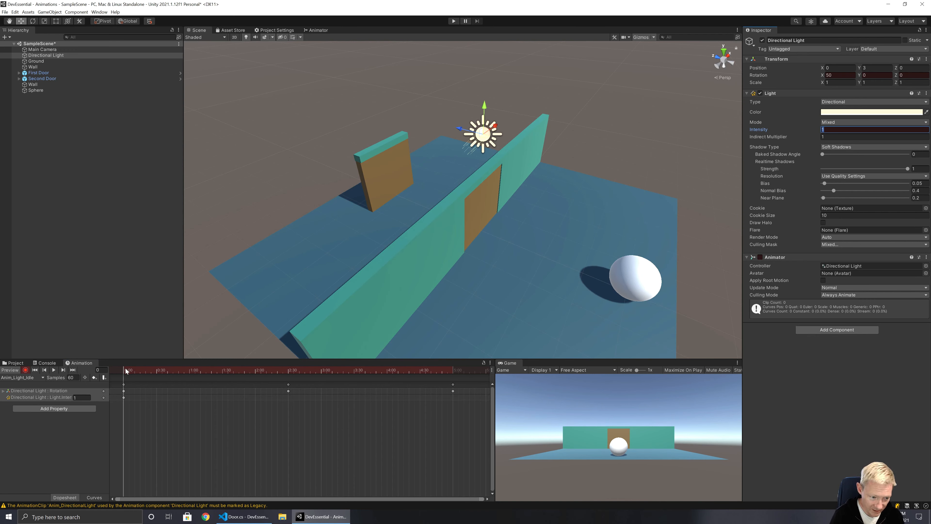
pyautogui.moveTo(126, 371); pyautogui.dragTo(287, 381)
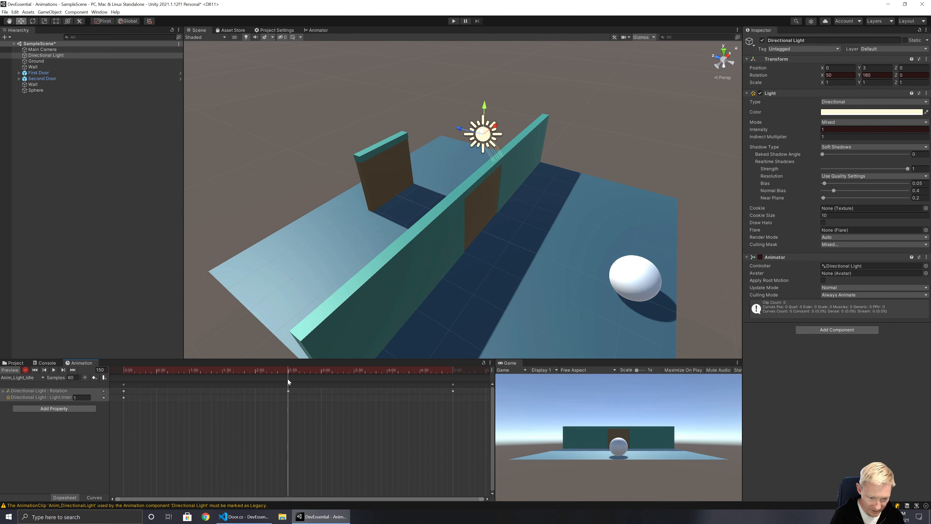
pyautogui.click(817, 133)
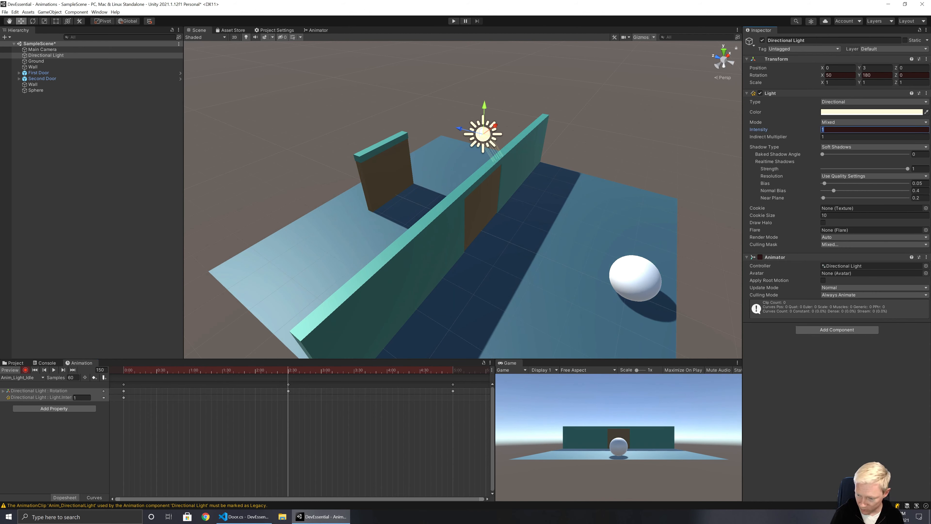
pyautogui.write('0.25')
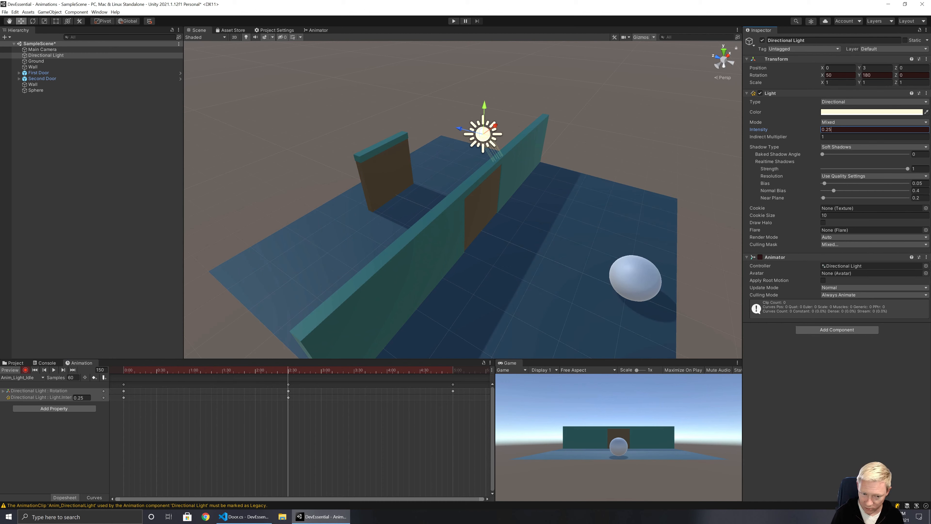
# Key the Directional Light's Intensity at 1 on frame 300
pyautogui.moveTo(288, 373); pyautogui.dragTo(453, 378)
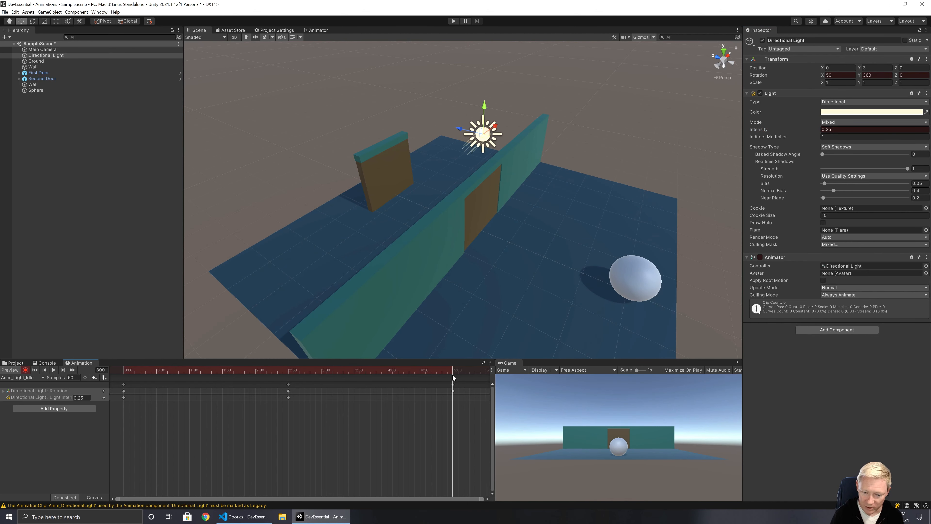
pyautogui.click(828, 129)
pyautogui.write('1')
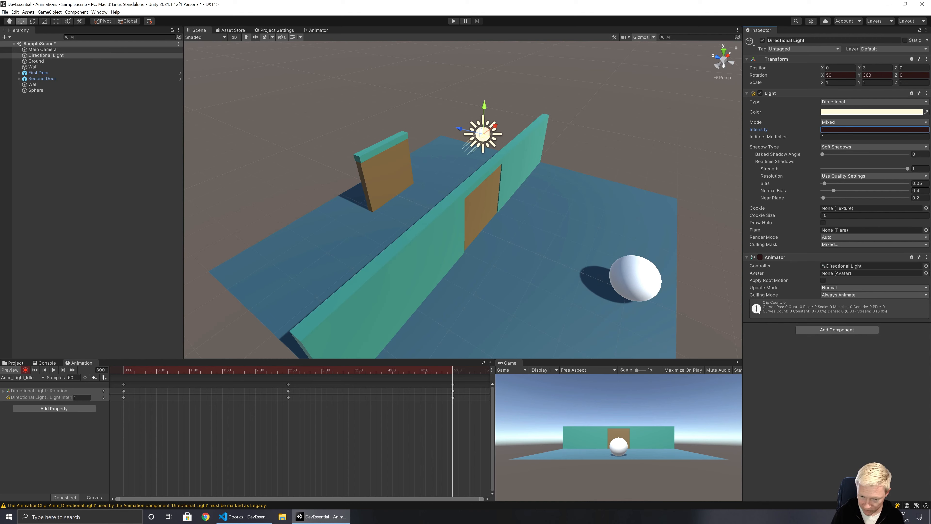
# Key the Directional Light's Color on frame 0 as a pale warm yellow with hue 44
pyautogui.moveTo(451, 367); pyautogui.dragTo(123, 386)
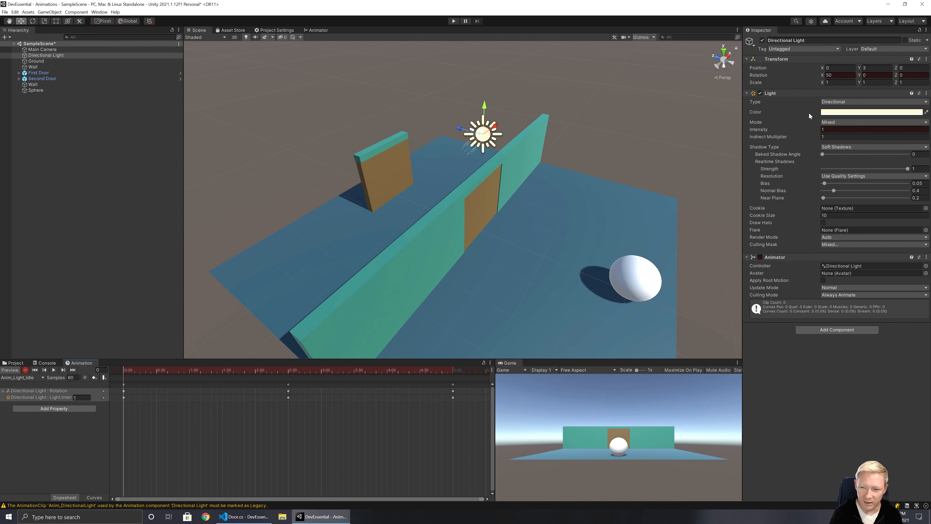
pyautogui.click(851, 115)
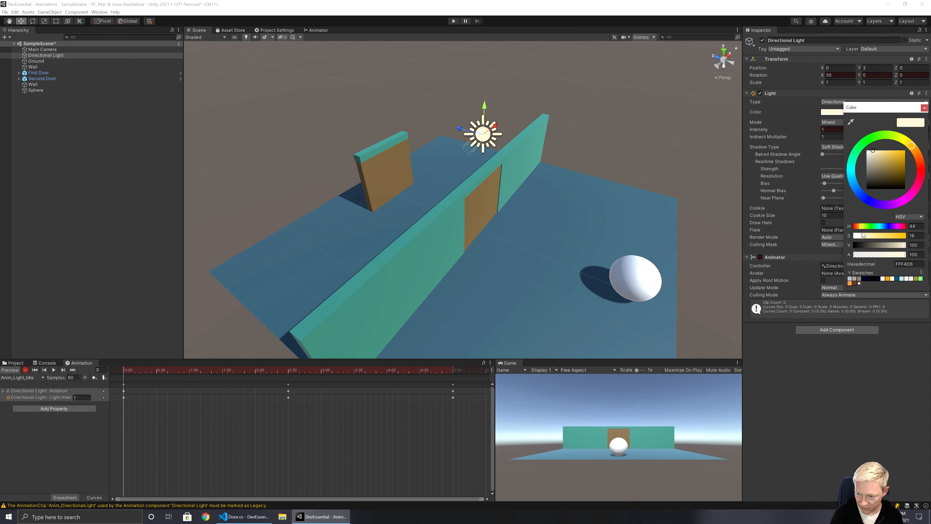
pyautogui.moveTo(860, 227); pyautogui.dragTo(867, 227)
pyautogui.click(910, 226)
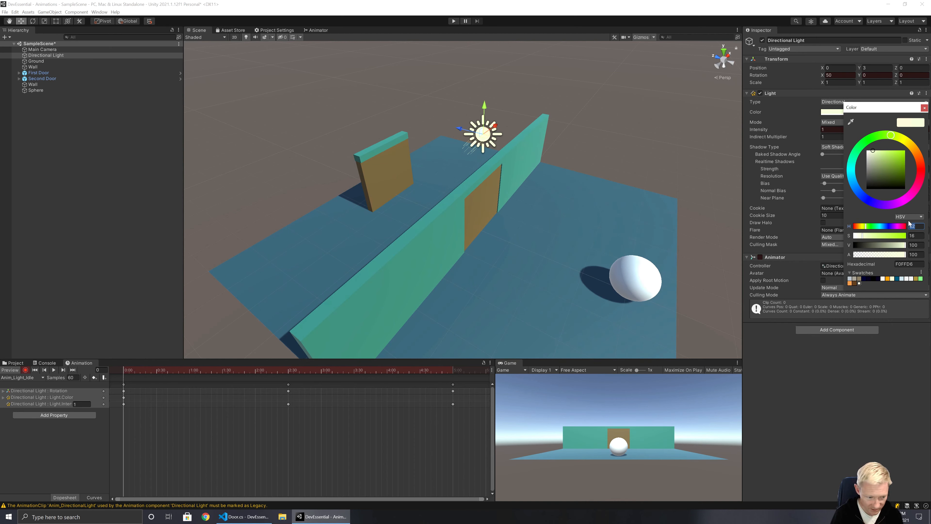
pyautogui.write('44')
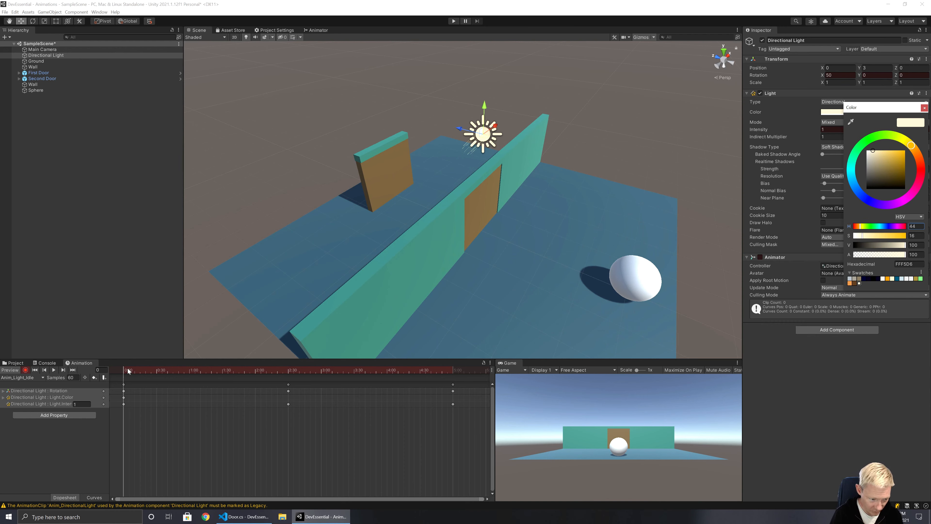
# Key the Directional Light's Color on frame 150 as a saturated purple with hue 267 and saturation 100
pyautogui.moveTo(128, 371); pyautogui.dragTo(288, 377)
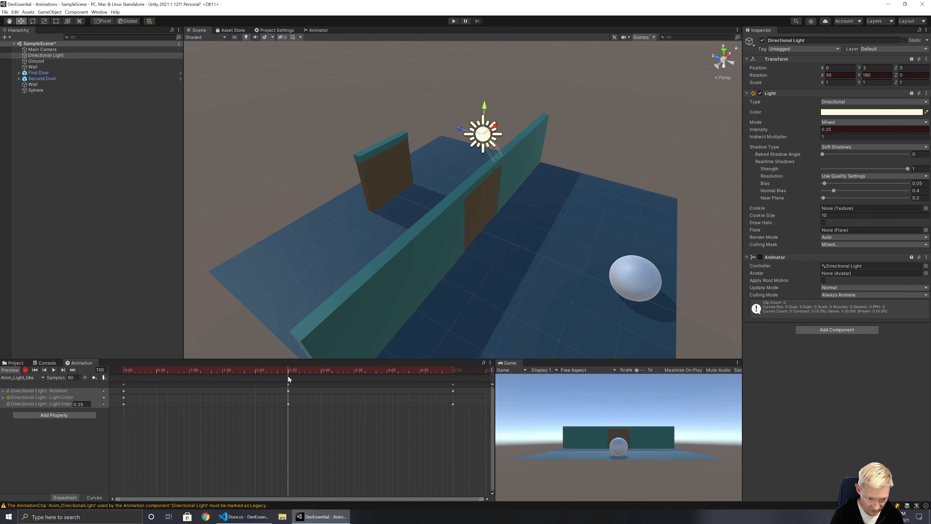
pyautogui.click(885, 113)
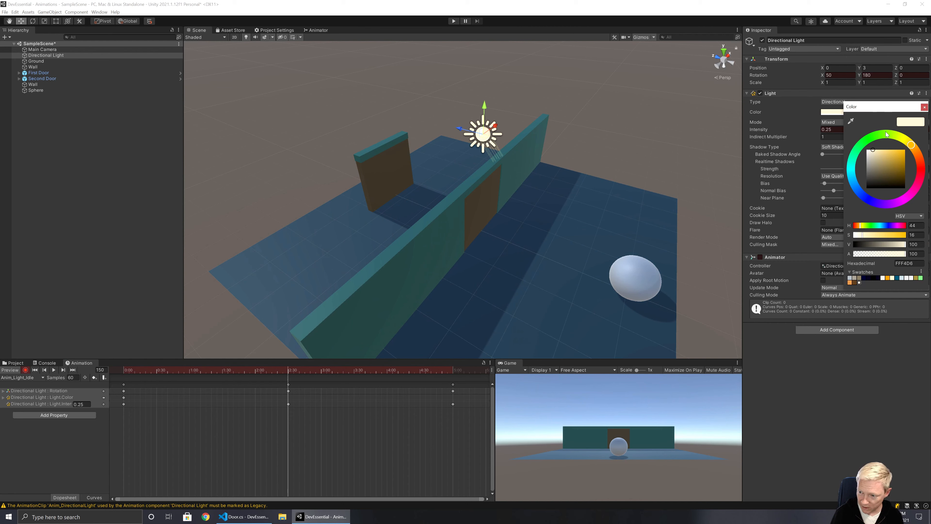
pyautogui.moveTo(922, 174); pyautogui.dragTo(915, 204)
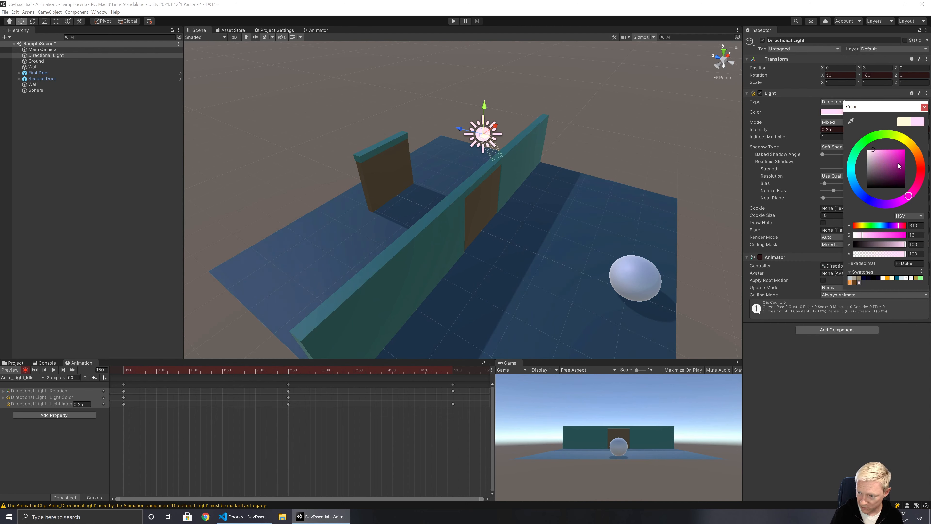
pyautogui.moveTo(894, 156); pyautogui.dragTo(914, 154)
pyautogui.click(884, 204)
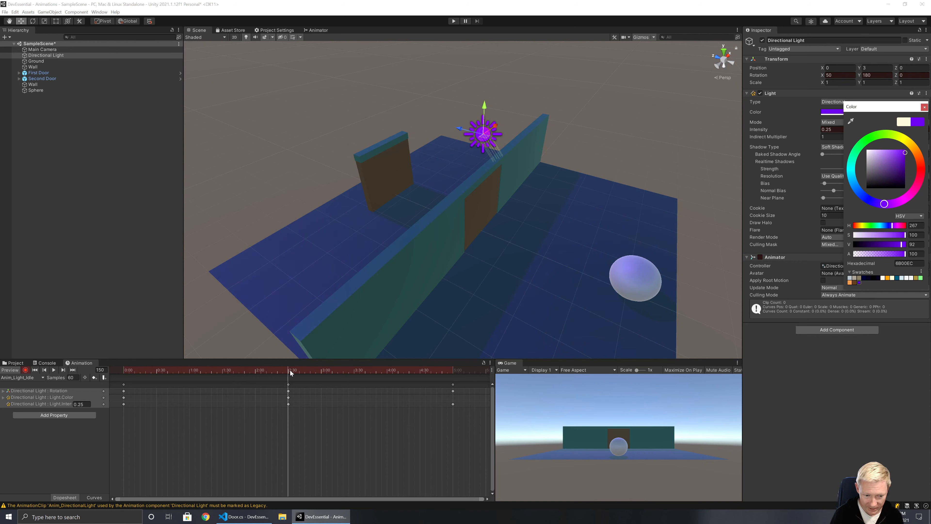
# Copy the light color's hex value from frame 0 and key the Color on frame 300 as FFF4D6
pyautogui.moveTo(286, 371); pyautogui.dragTo(119, 377)
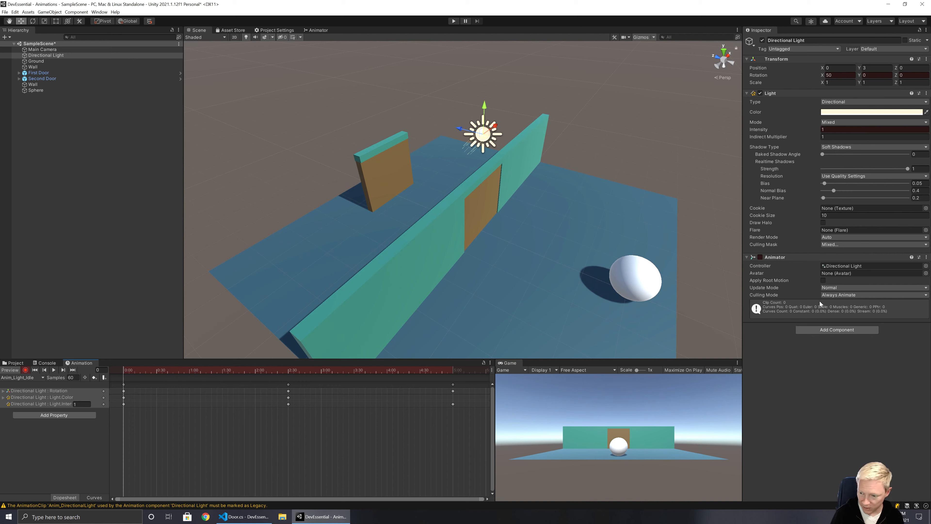
pyautogui.click(843, 112)
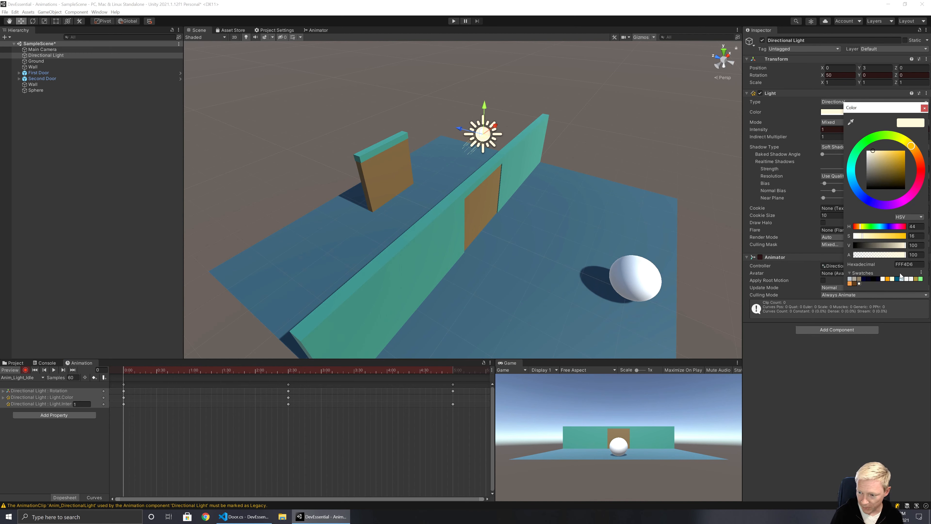
pyautogui.click(433, 372)
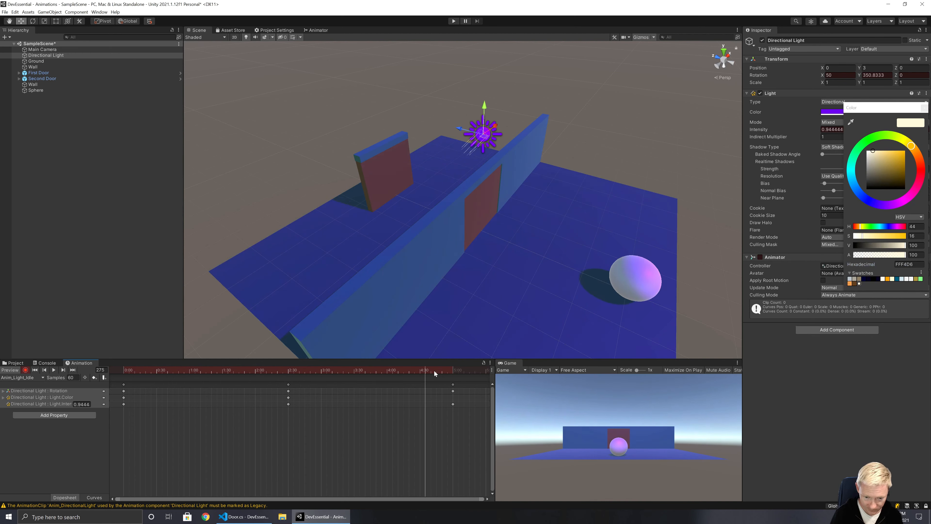
pyautogui.click(453, 371)
pyautogui.click(891, 110)
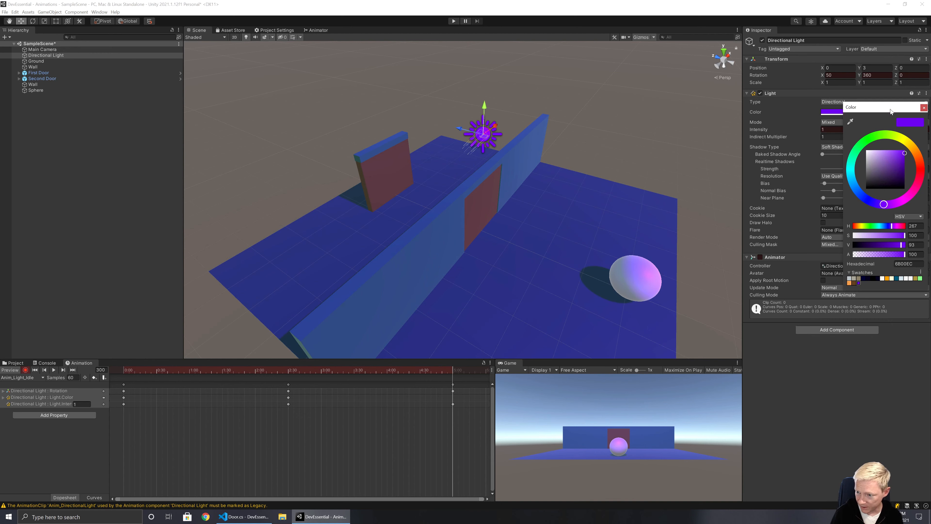
pyautogui.click(908, 263)
pyautogui.write('FFF4D6')
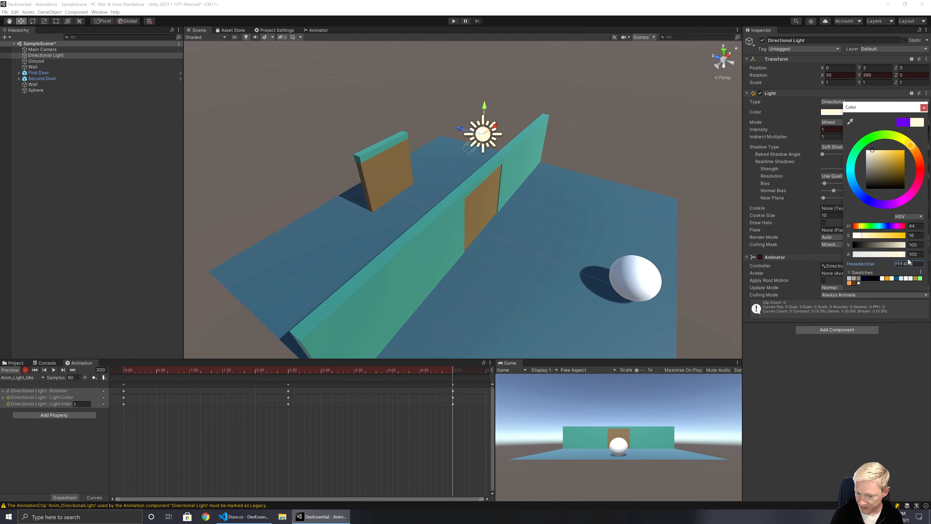
# Stop recording, preview the Anim_Light_Idle clip from frame 0, and return to its first frame
pyautogui.moveTo(450, 372); pyautogui.dragTo(110, 395)
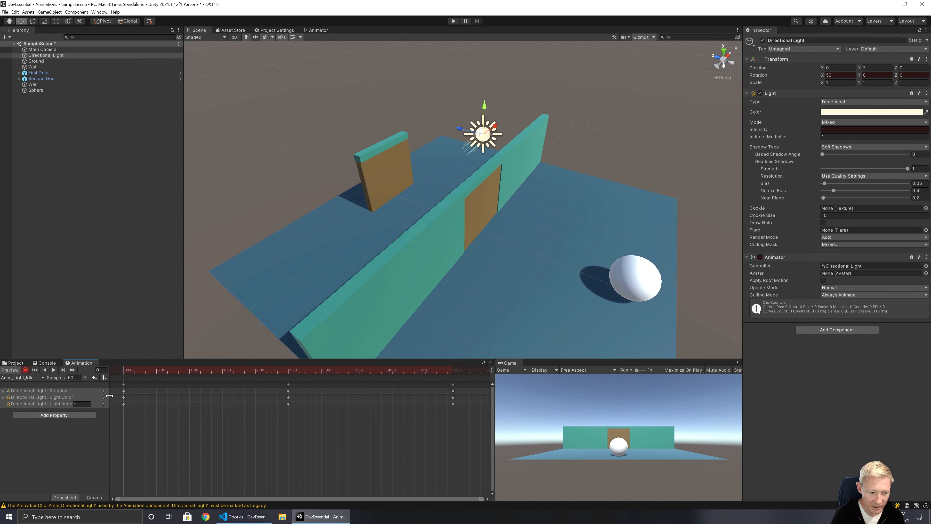
pyautogui.click(25, 371)
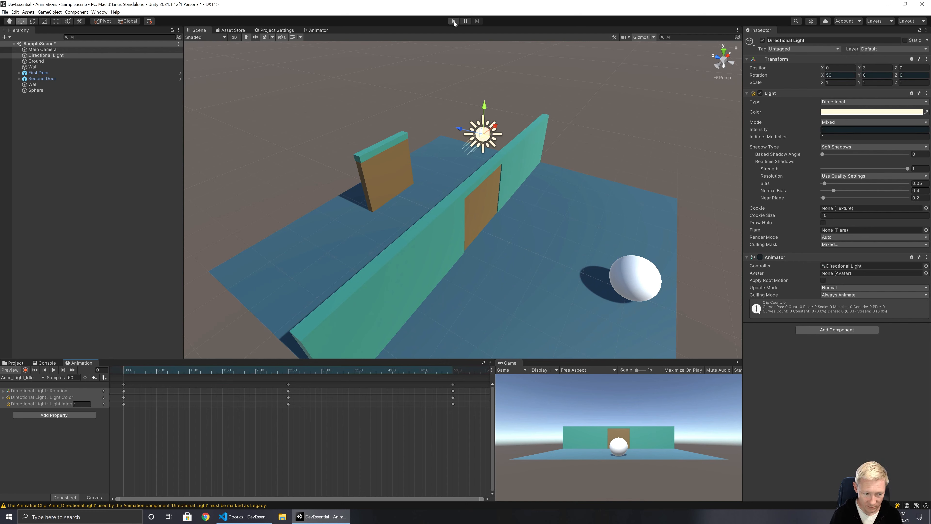
pyautogui.click(55, 369)
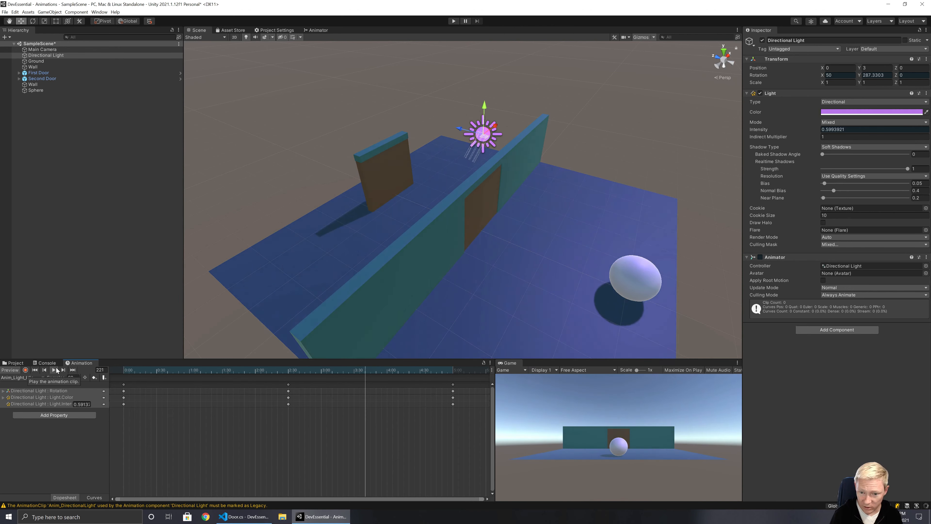
pyautogui.click(35, 370)
# Set the Anim_Light_Idle clip's sample rate to 30 and show its full length in the timeline
pyautogui.click(73, 377)
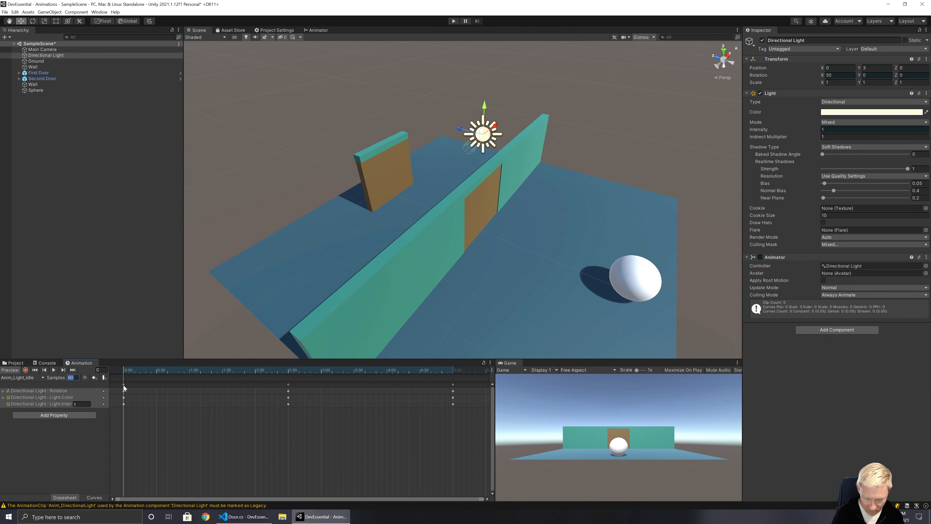
pyautogui.write('30')
pyautogui.press('Return')
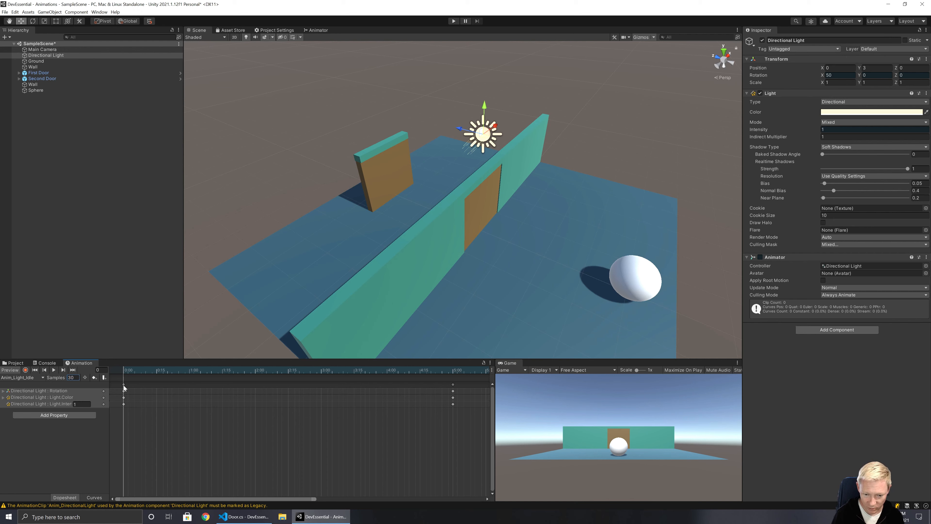
pyautogui.scroll(-5, 290, 411)
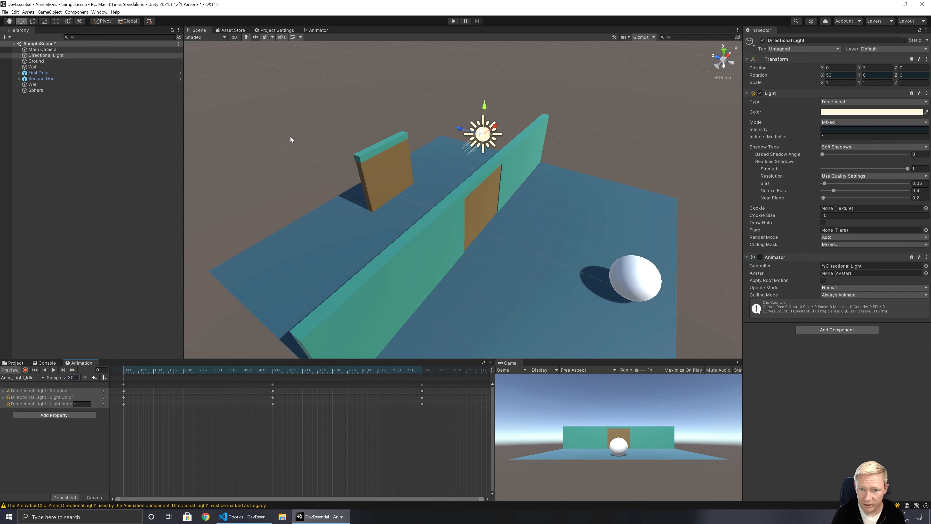
# Run the scene to test the light animation, move the Sphere along its Z axis to trigger the doors, and stop play mode
pyautogui.click(453, 21)
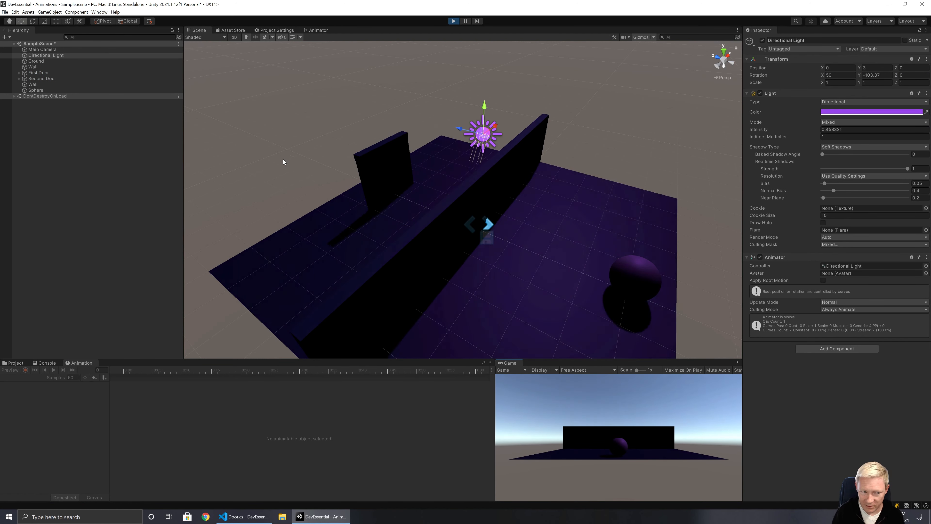
pyautogui.click(613, 269)
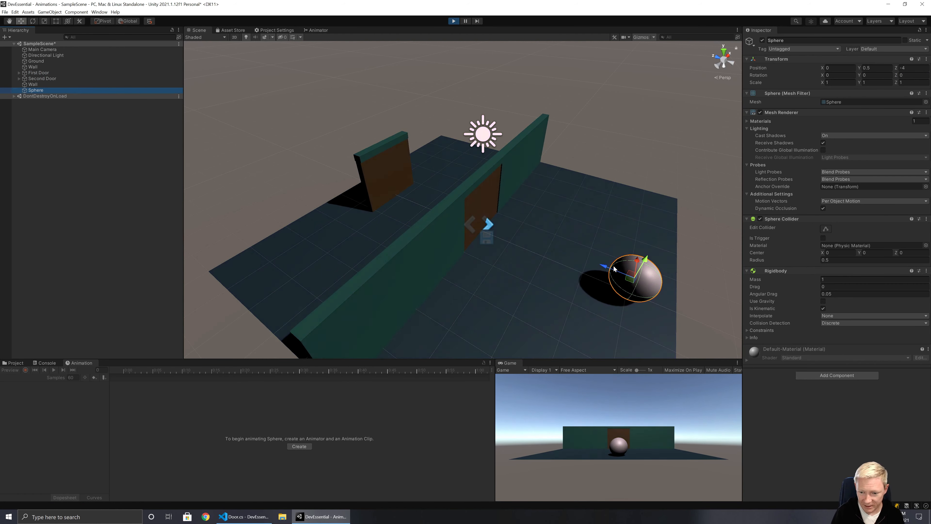
pyautogui.moveTo(614, 269); pyautogui.dragTo(584, 295)
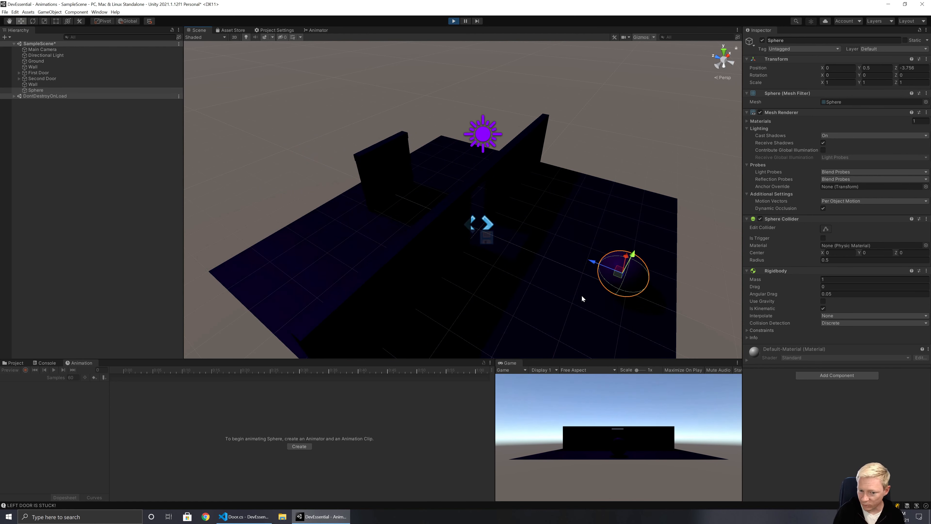
pyautogui.click(454, 21)
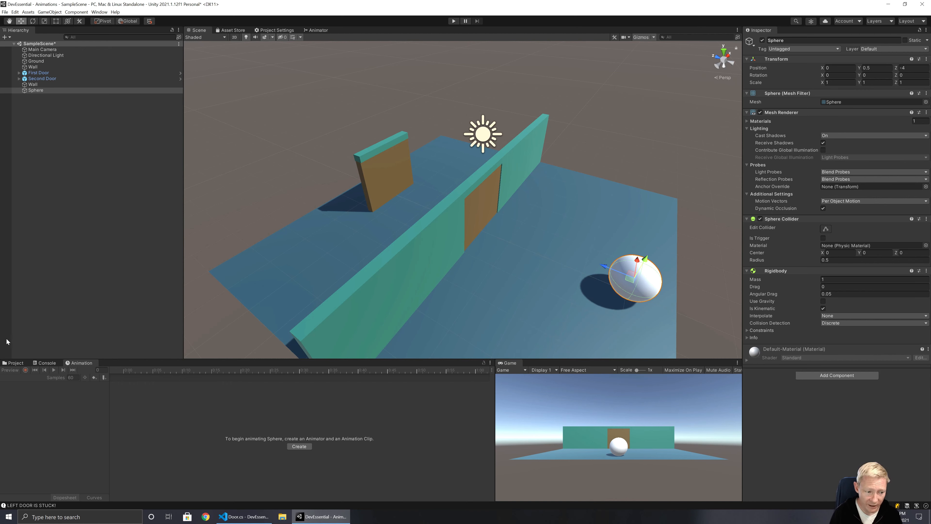
# Review the Light folder's assets and the Directional Light, and view First Door's Anim_OpenDoor clip as curves and as a dopesheet
pyautogui.click(15, 362)
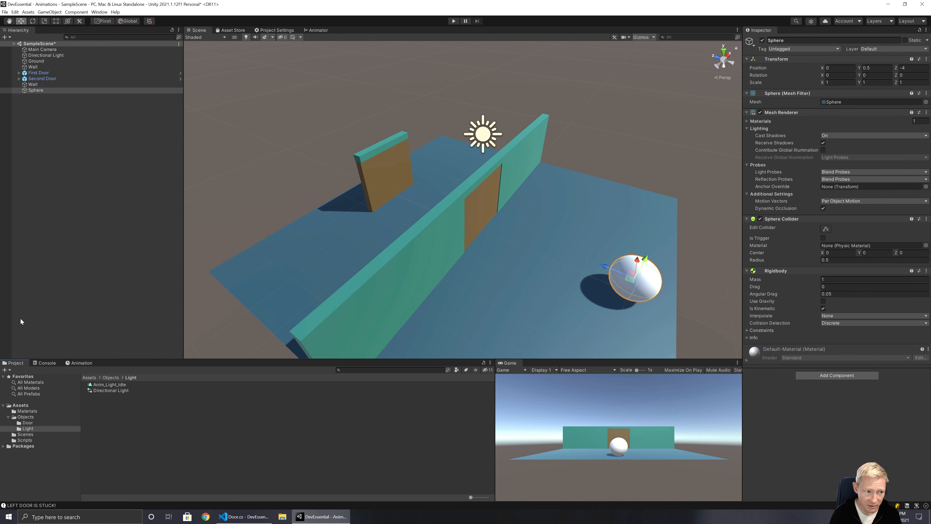
pyautogui.click(39, 55)
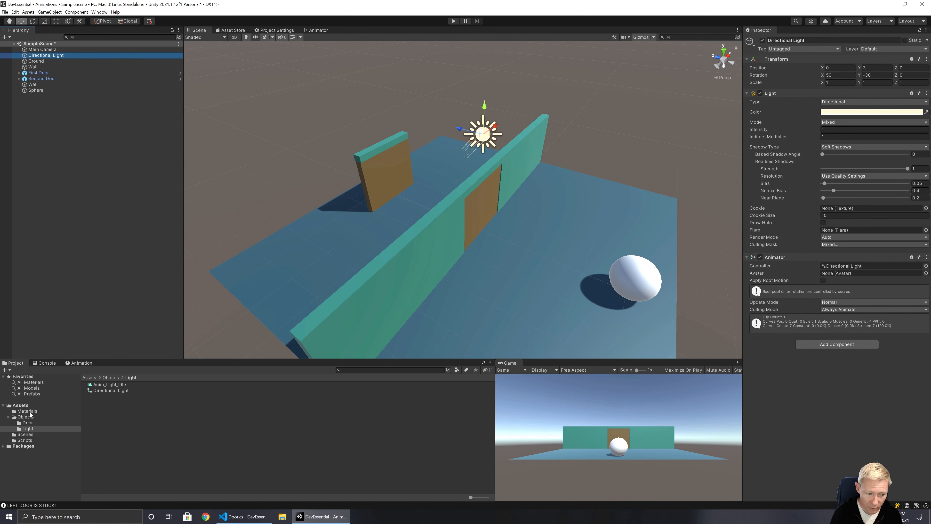
pyautogui.click(39, 73)
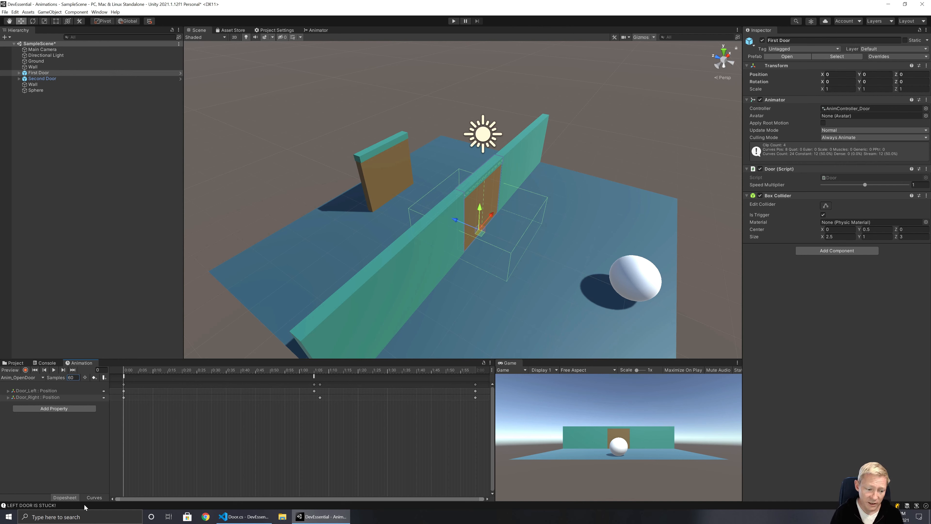
pyautogui.click(90, 497)
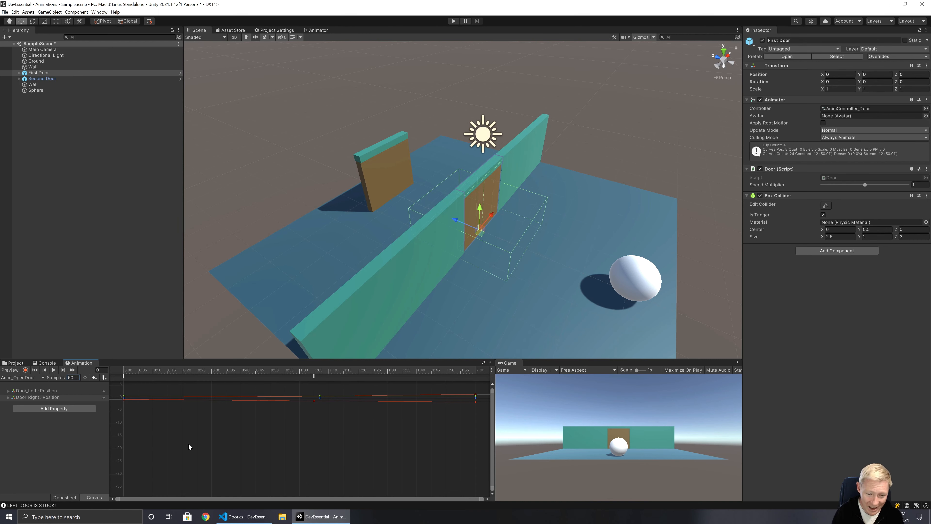
pyautogui.click(74, 497)
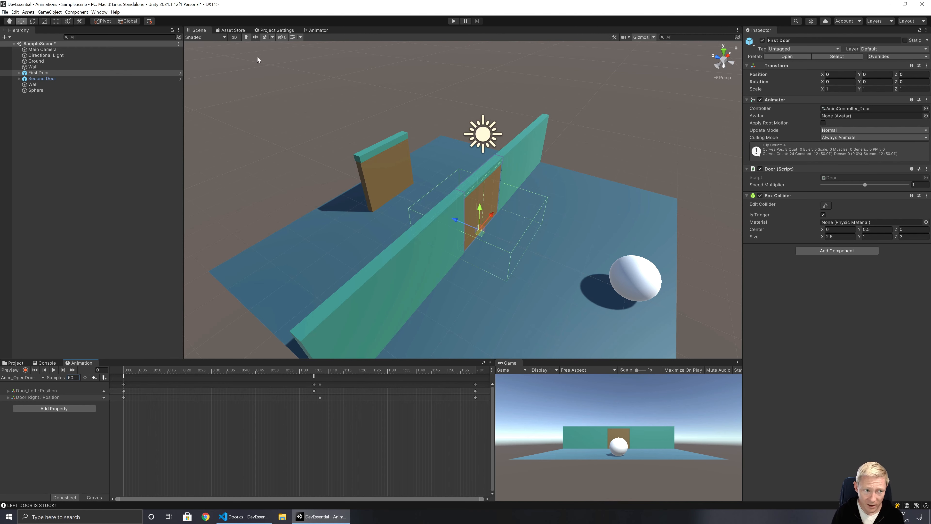
# Examine the door's Animator state machine, inspecting its idle and open states and the transition from Anim_DoorIdle_Closed to Anim_OpenDoor
pyautogui.click(310, 31)
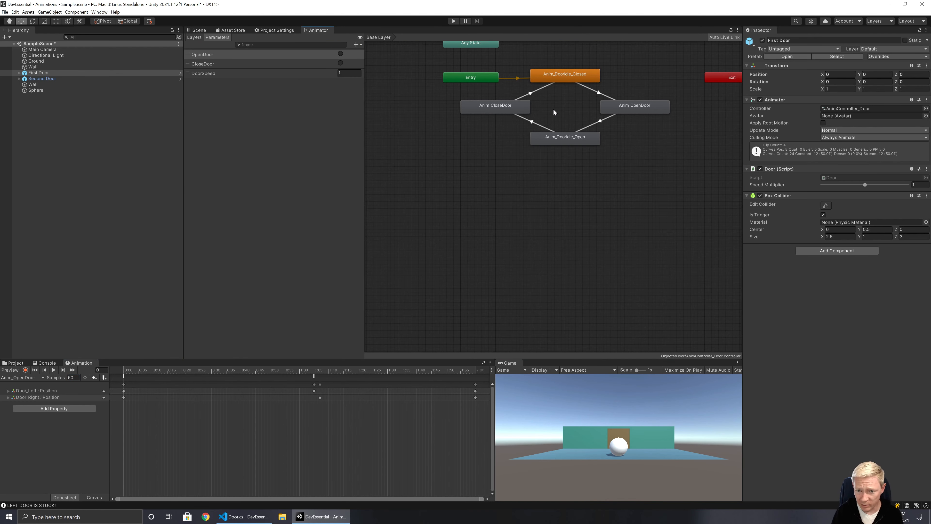
pyautogui.moveTo(554, 109); pyautogui.dragTo(518, 215, button='middle')
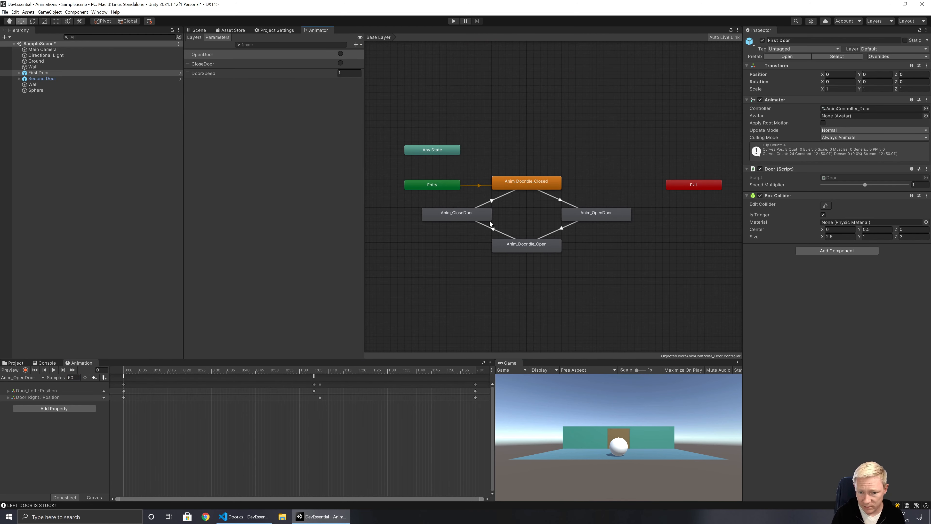
pyautogui.click(522, 187)
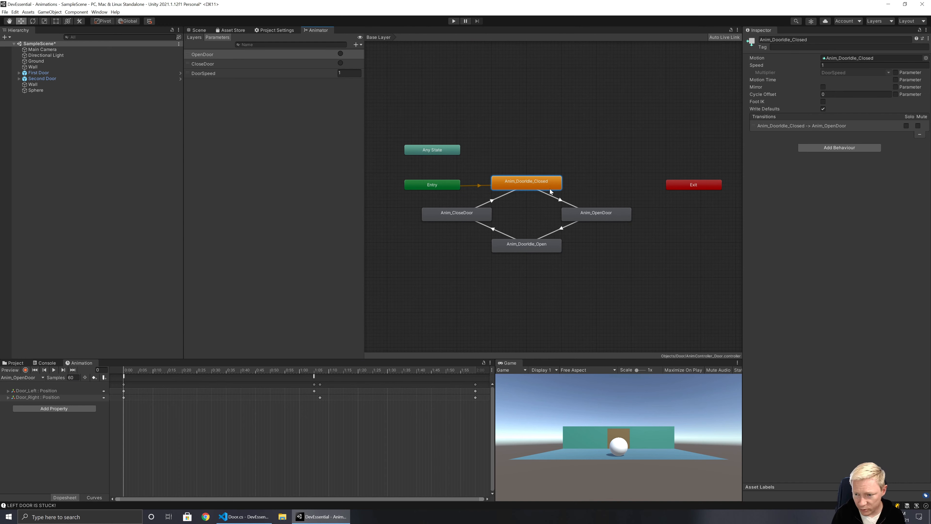
pyautogui.click(597, 214)
pyautogui.click(560, 201)
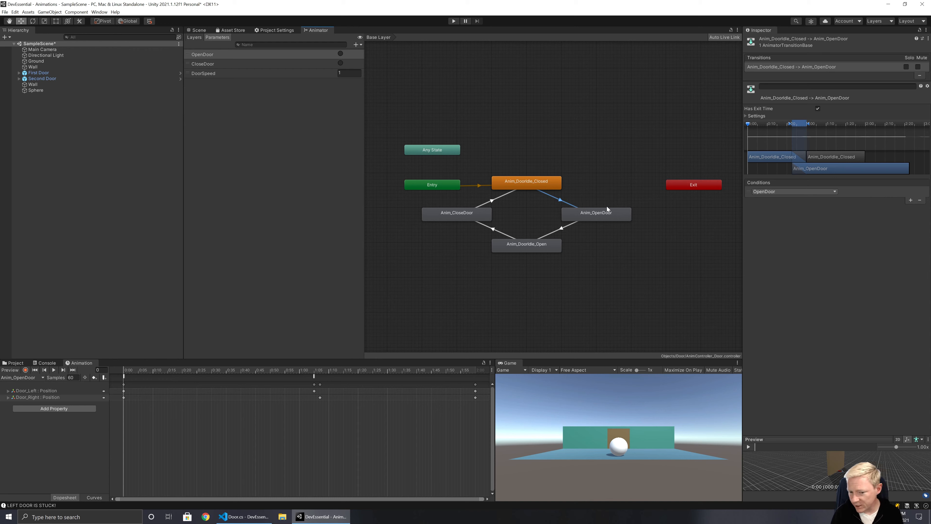
pyautogui.click(541, 246)
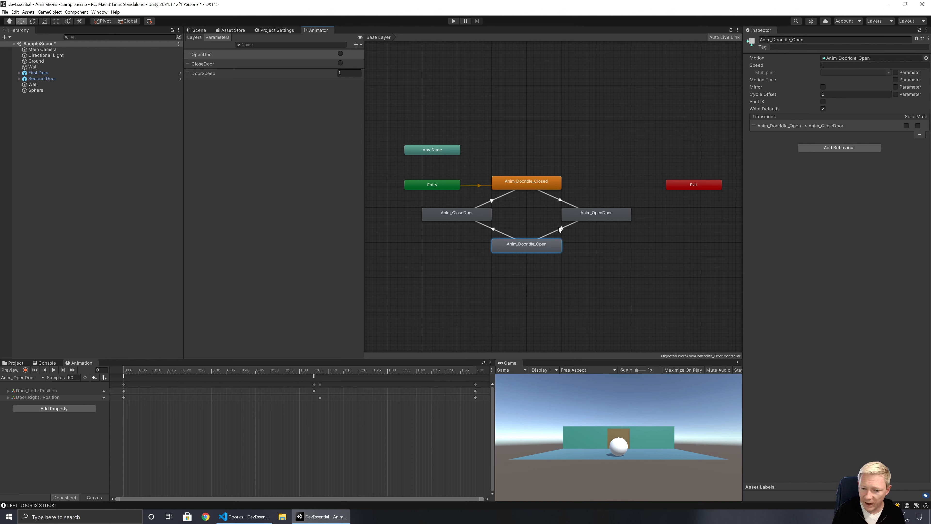
pyautogui.click(559, 201)
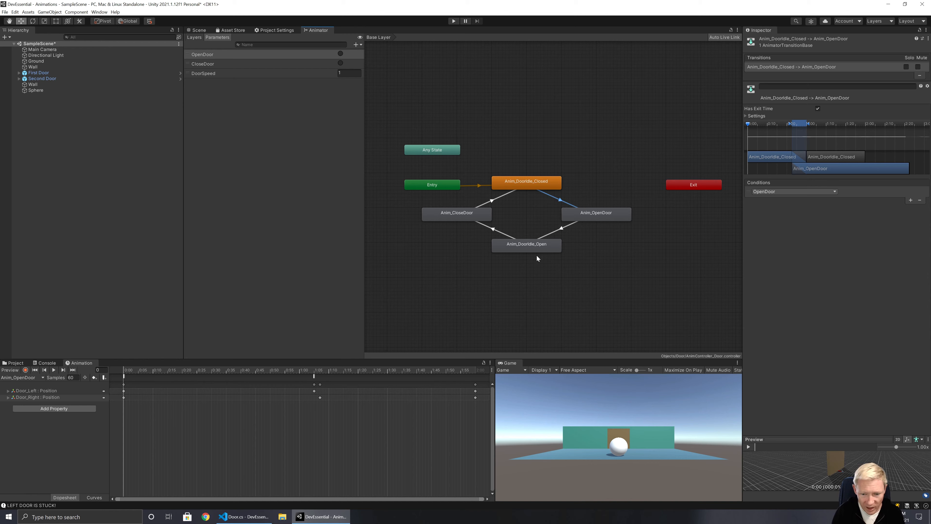
# Switch to Visual Studio Code and review the SetFloat call and the trigger enter and exit methods in Door.cs
pyautogui.click(235, 516)
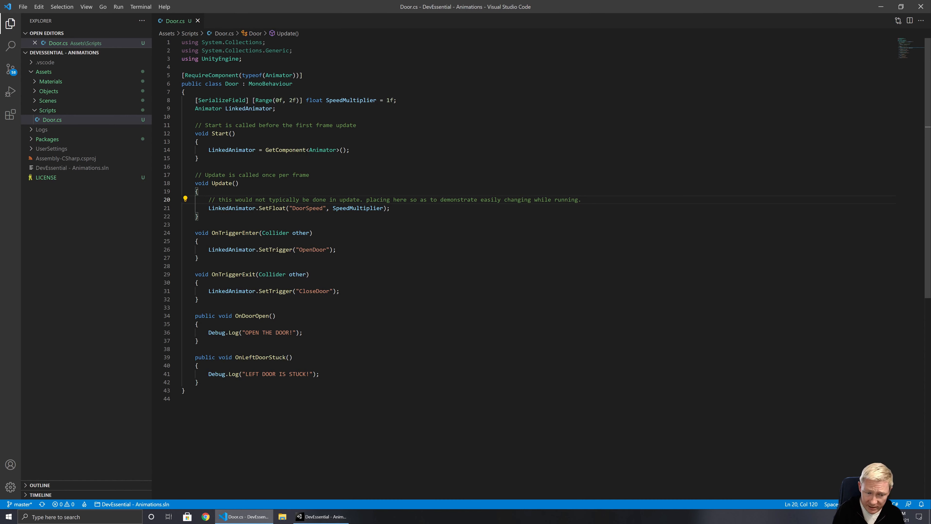
pyautogui.click(312, 233)
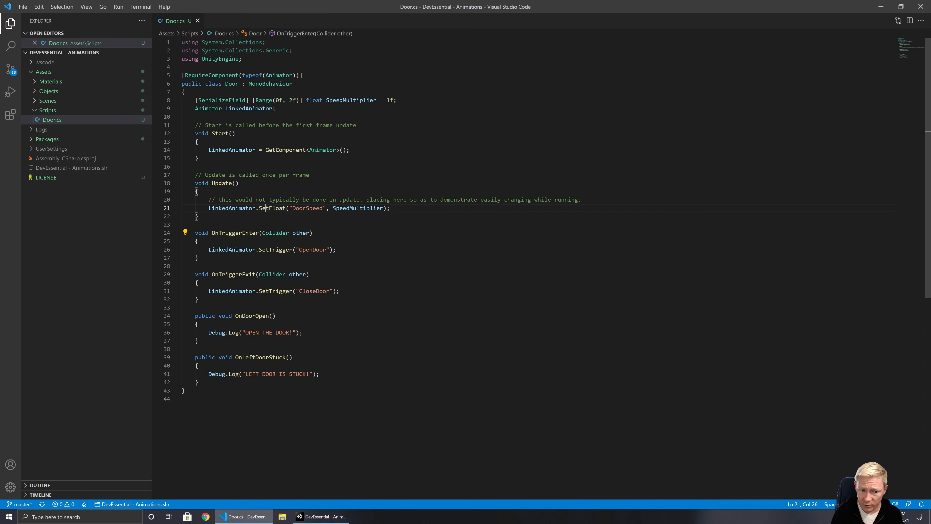
pyautogui.moveTo(266, 208); pyautogui.dragTo(288, 208)
pyautogui.click(289, 208)
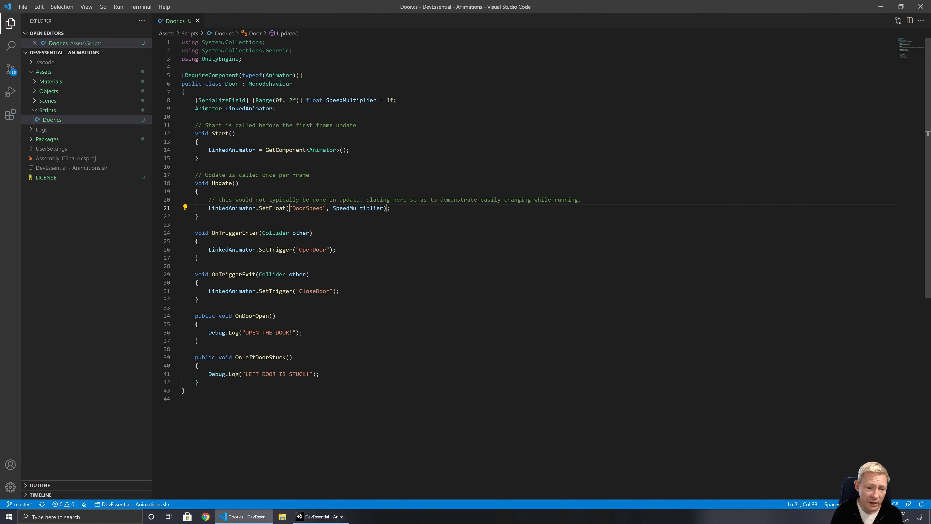
pyautogui.press('Down')
pyautogui.press('Down')
pyautogui.press('Down')
pyautogui.press('Down')
pyautogui.press('Down')
pyautogui.press('Down')
pyautogui.press('Down')
pyautogui.press('Down')
pyautogui.press('Down')
pyautogui.press('Down')
pyautogui.press('Up')
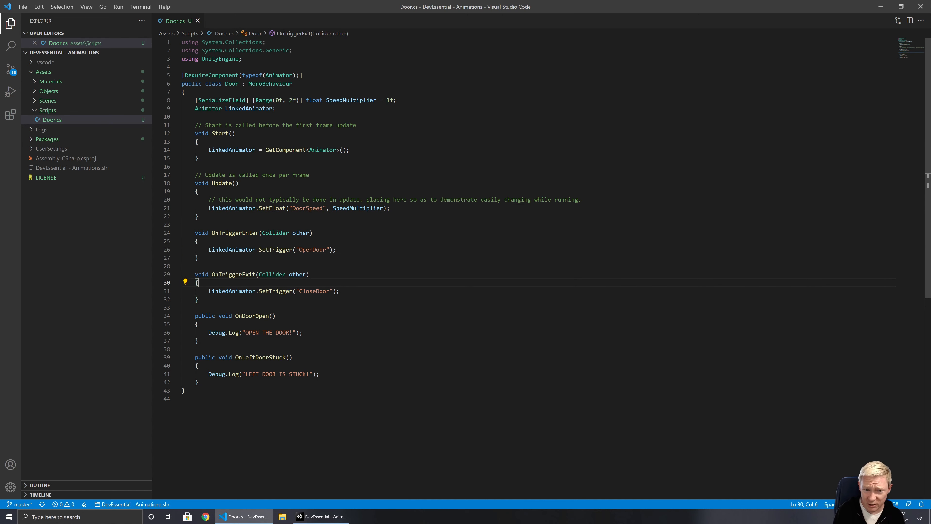
# Switch back to Unity and inspect the speed settings of Anim_CloseDoor and Anim_OpenDoor and the OnLeftDoorStuck animation event
pyautogui.hotkey('alt', 'Tab')
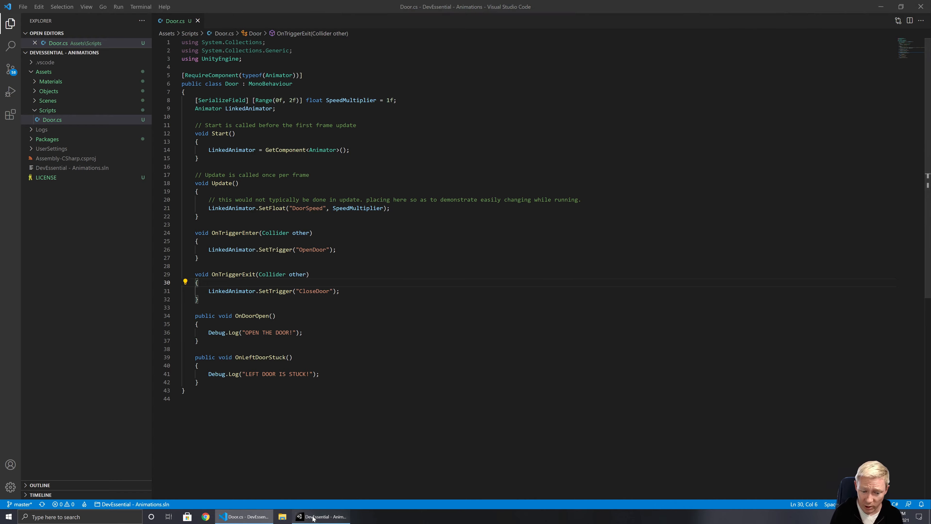
pyautogui.click(456, 220)
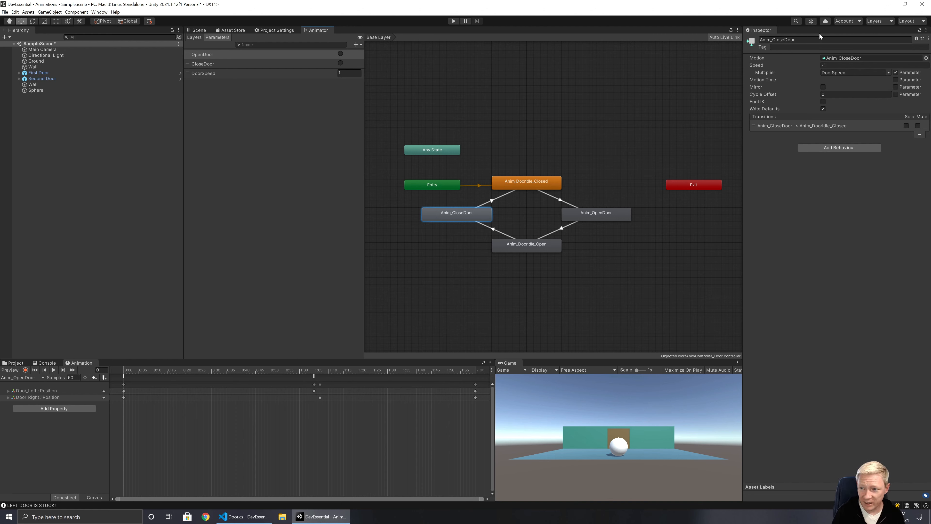
pyautogui.click(600, 215)
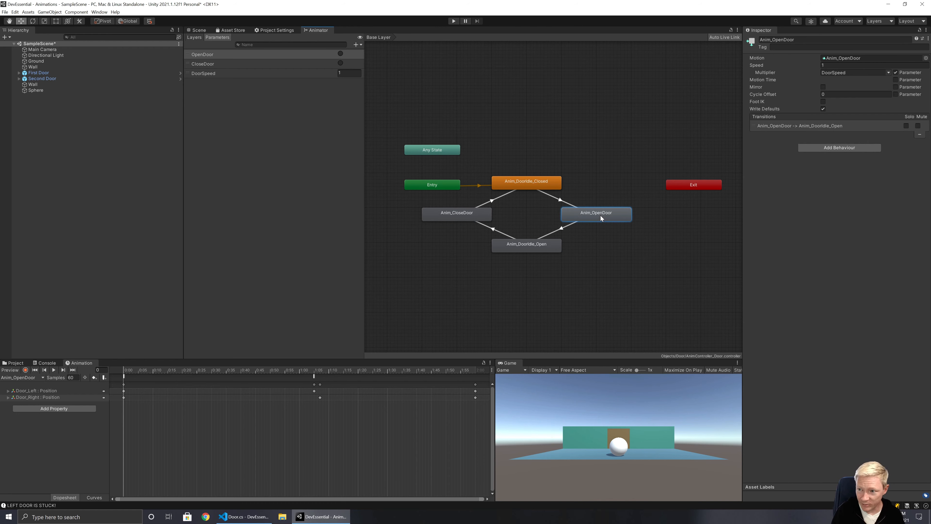
pyautogui.click(481, 213)
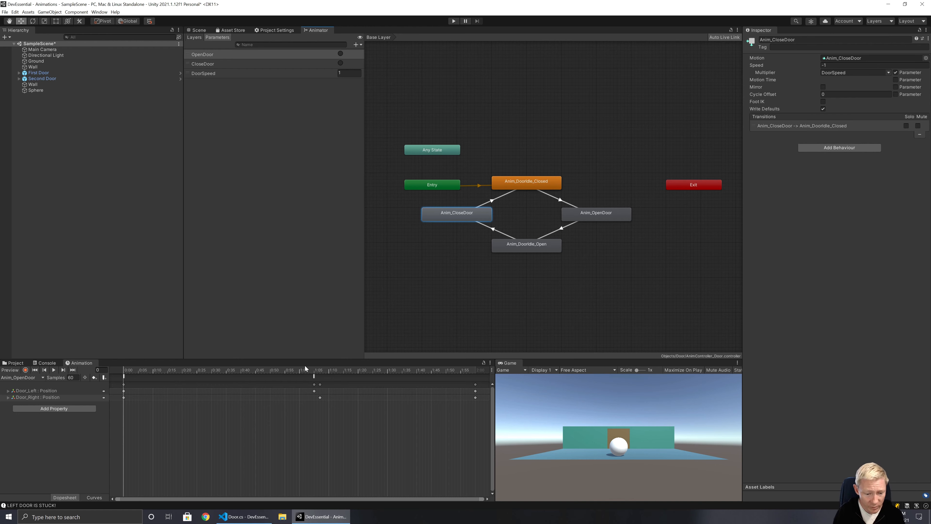
pyautogui.click(315, 376)
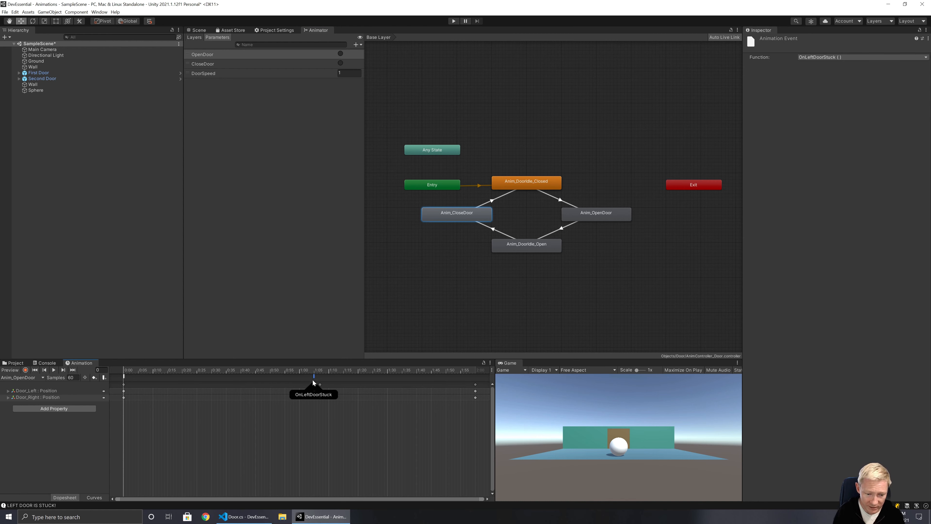